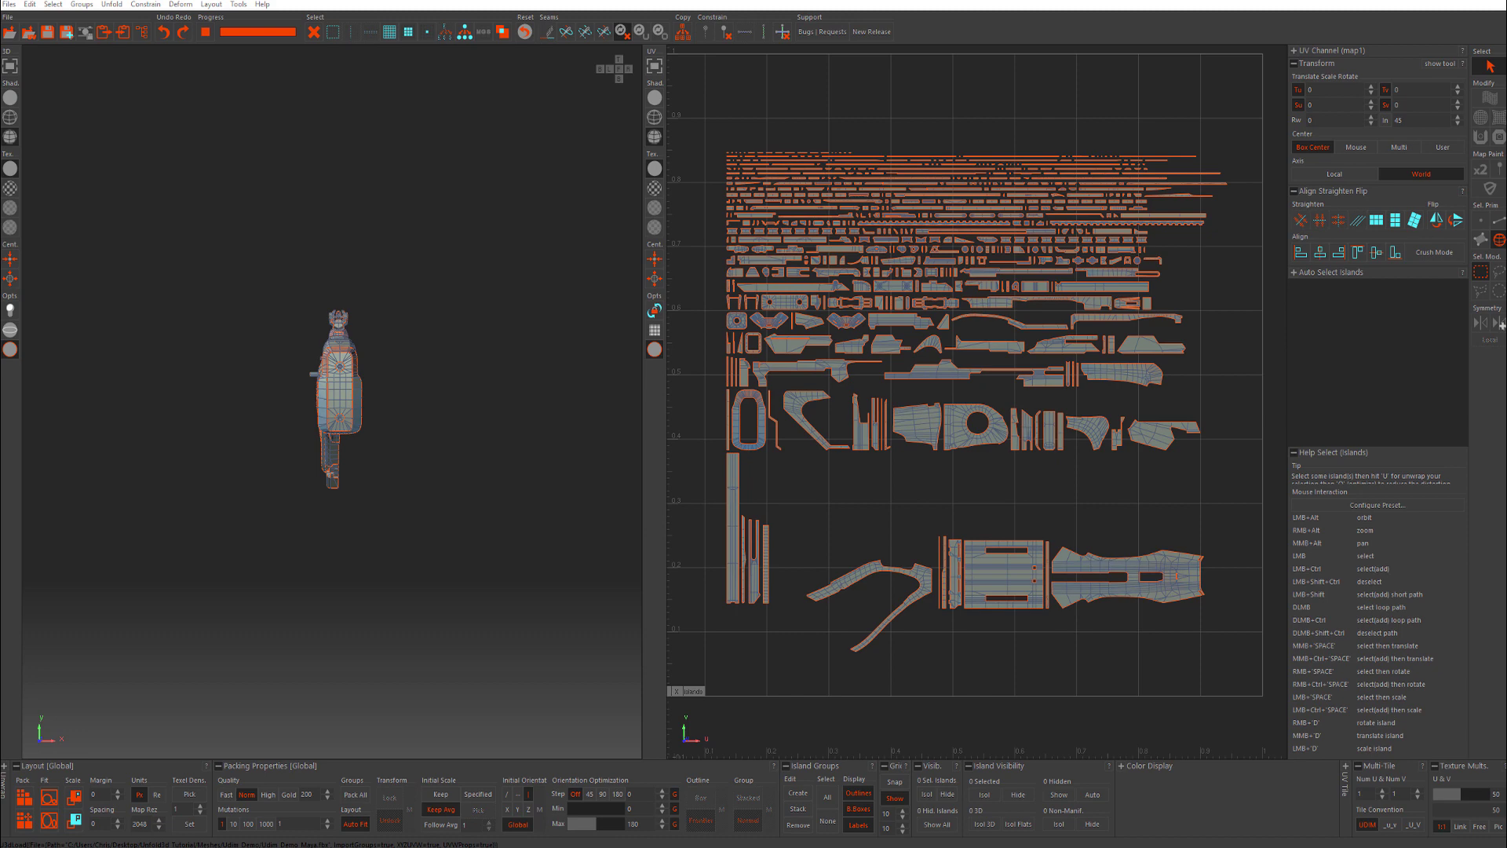
Set the packing margin to 2 pixels and enter a new spacing between the UV islands.
{"action": "left_click_drag", "start_coordinate": [427, 315], "coordinate": [566, 321], "text": "alt"}
{"action": "scroll", "coordinate": [430, 321], "scroll_direction": "up", "scroll_amount": 2}
{"action": "left_click_drag", "start_coordinate": [430, 318], "coordinate": [412, 317], "text": "alt"}
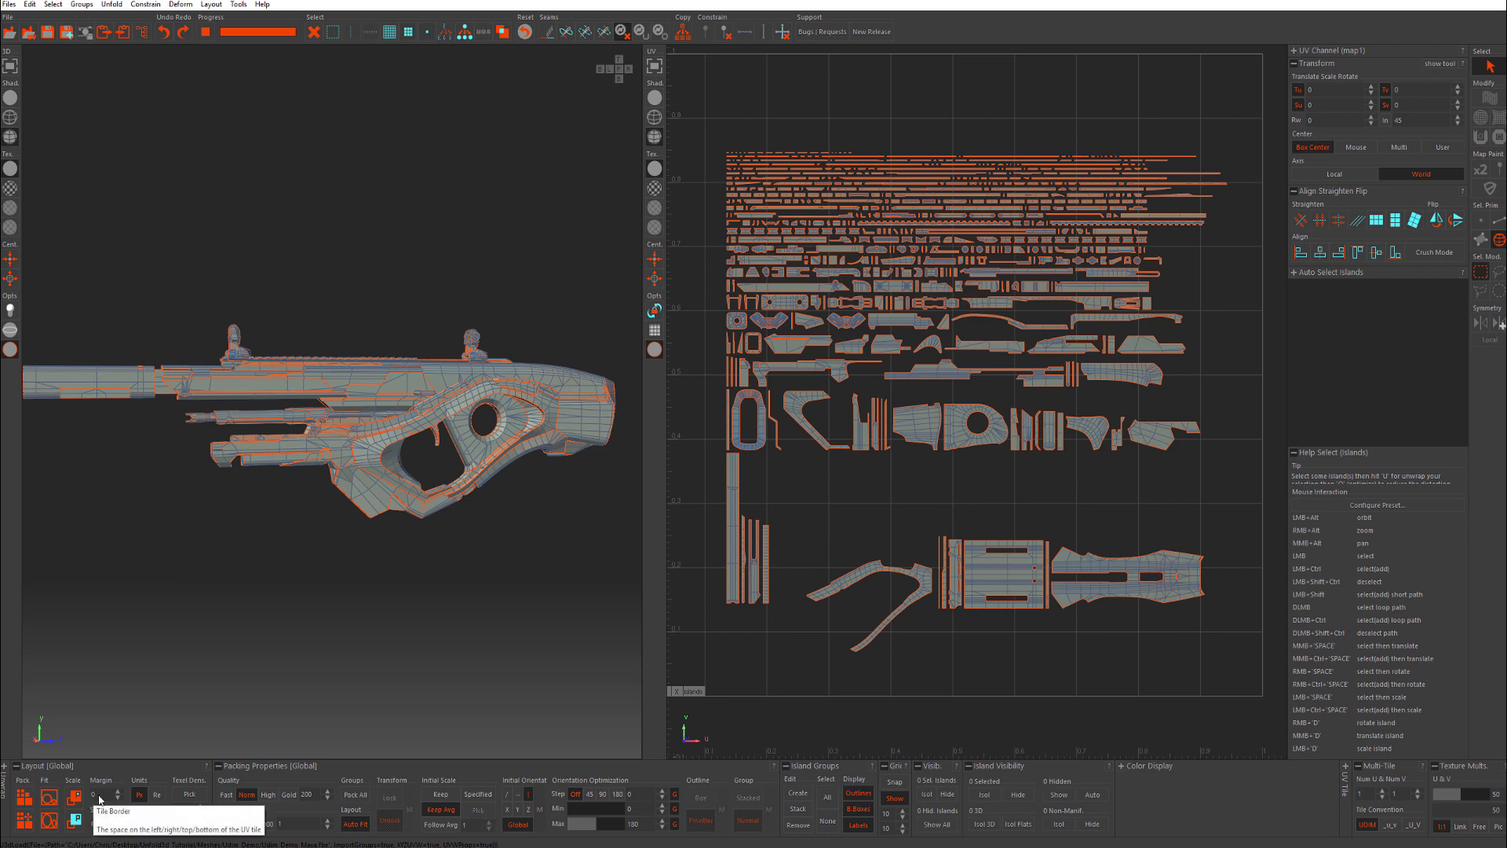
{"action": "type", "text": "2"}
{"action": "key", "text": "Return"}
{"action": "scroll", "coordinate": [915, 468], "scroll_direction": "up", "scroll_amount": 5}
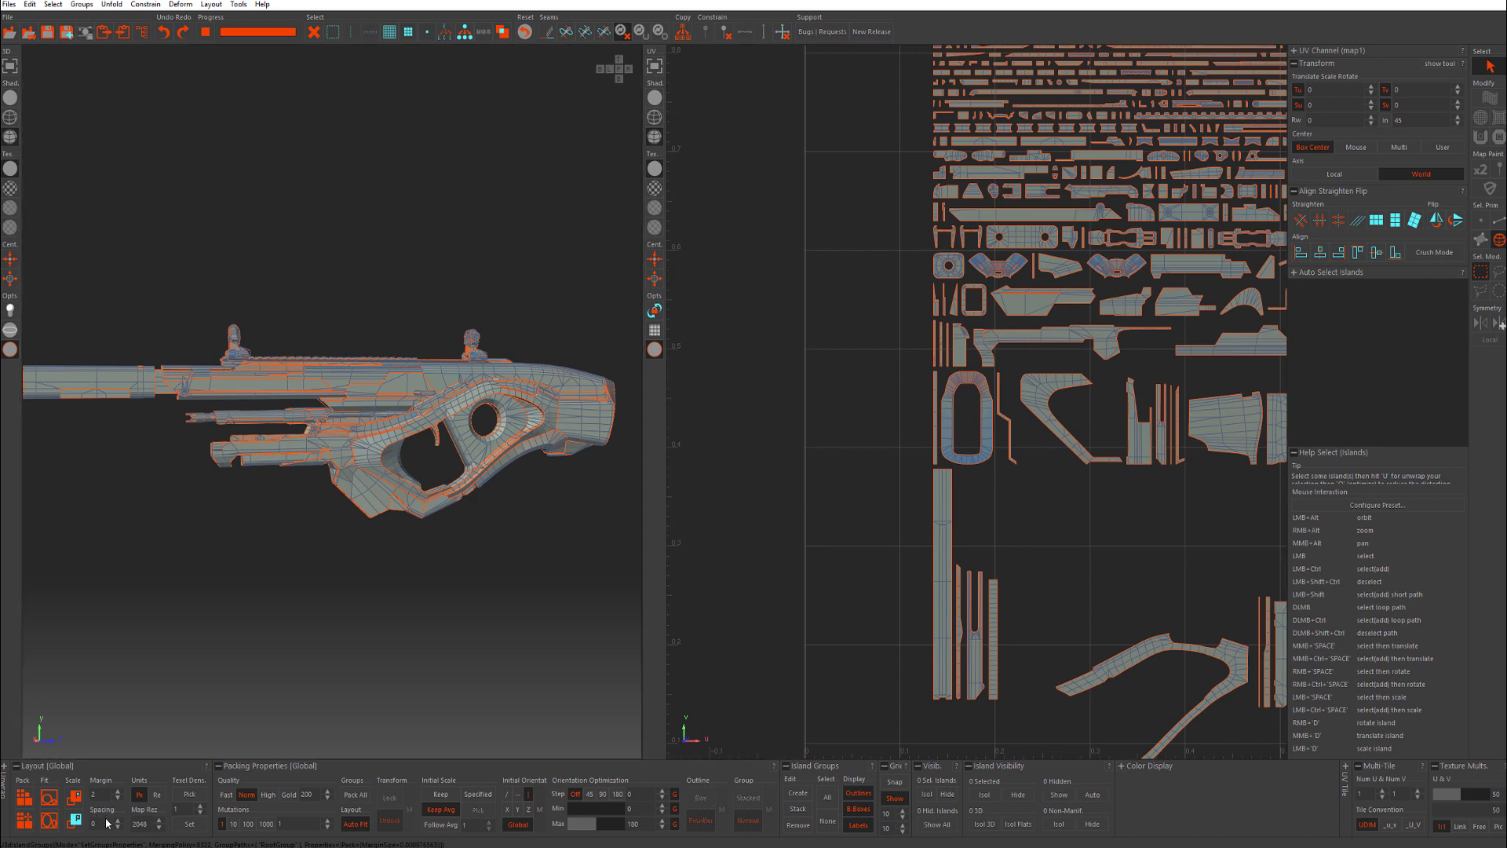
{"action": "double_click", "coordinate": [107, 822]}
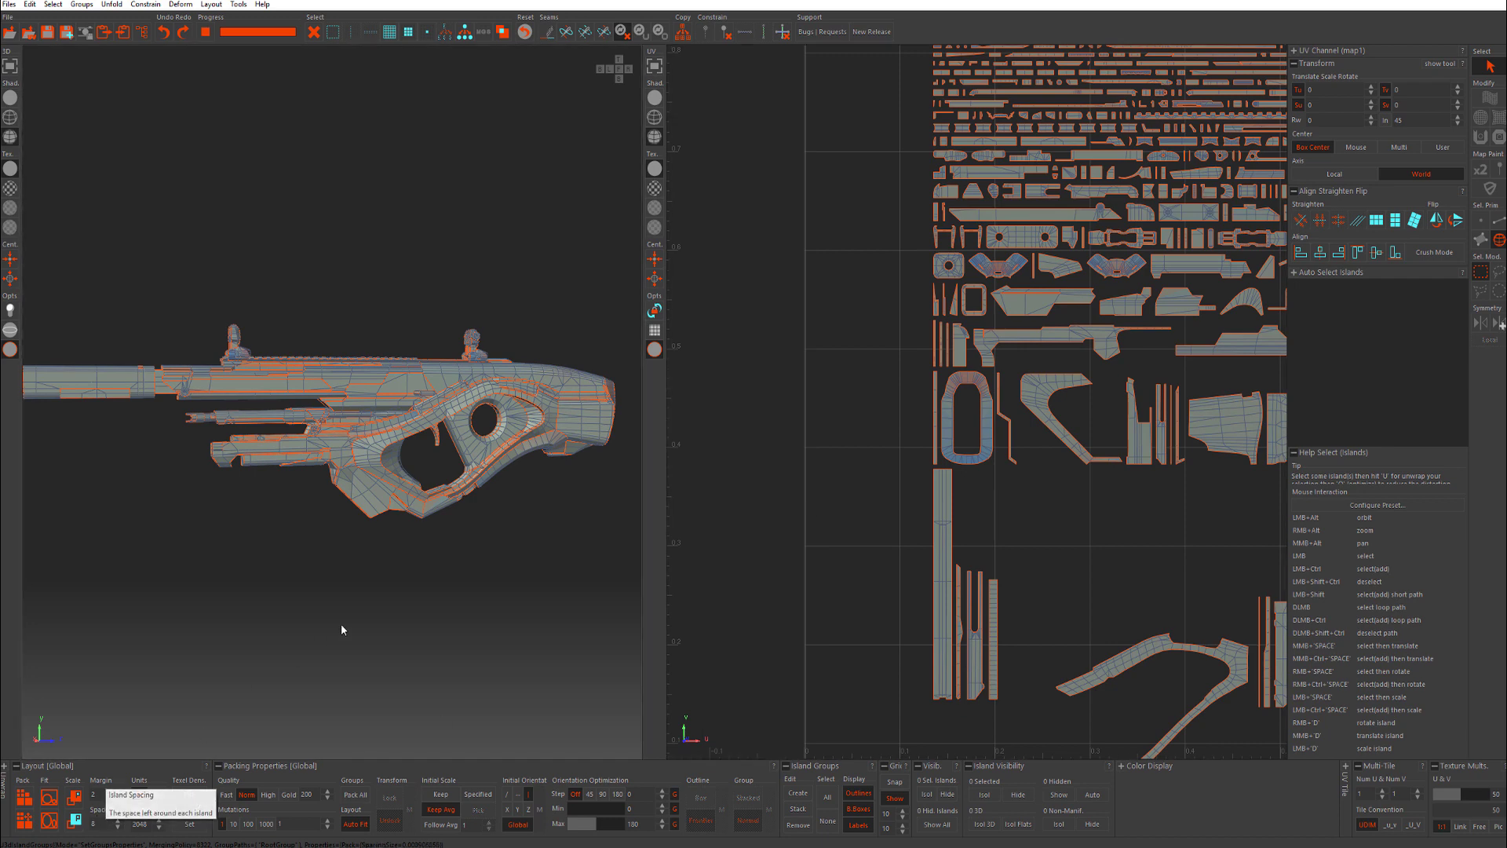
{"action": "middle_click_drag", "start_coordinate": [204, 689], "coordinate": [179, 671], "text": "alt"}
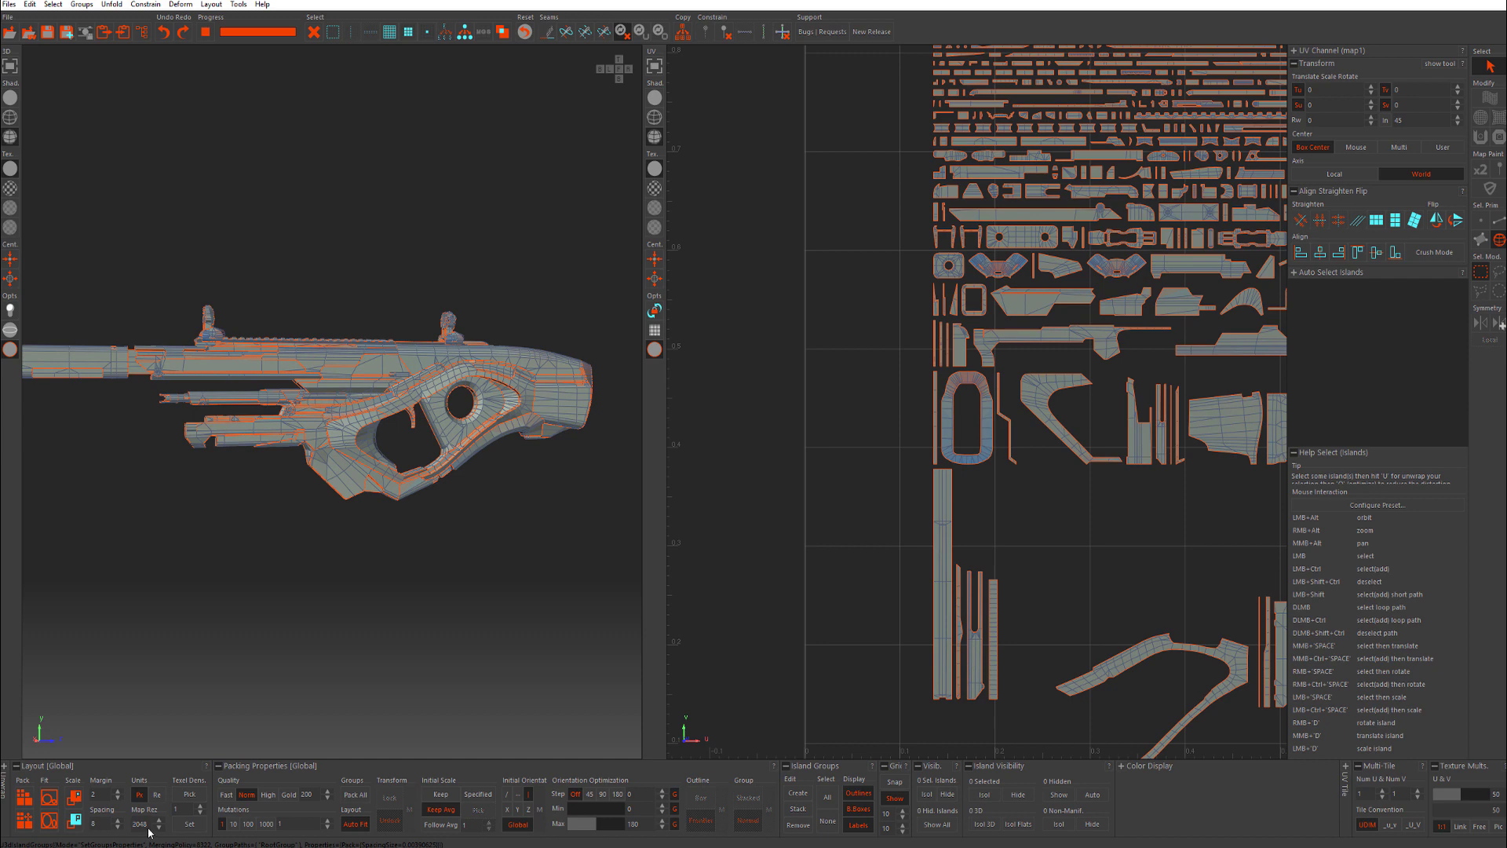
{"action": "scroll", "coordinate": [147, 826], "scroll_direction": "down", "scroll_amount": 1}
{"action": "scroll", "coordinate": [146, 825], "scroll_direction": "up", "scroll_amount": 1}
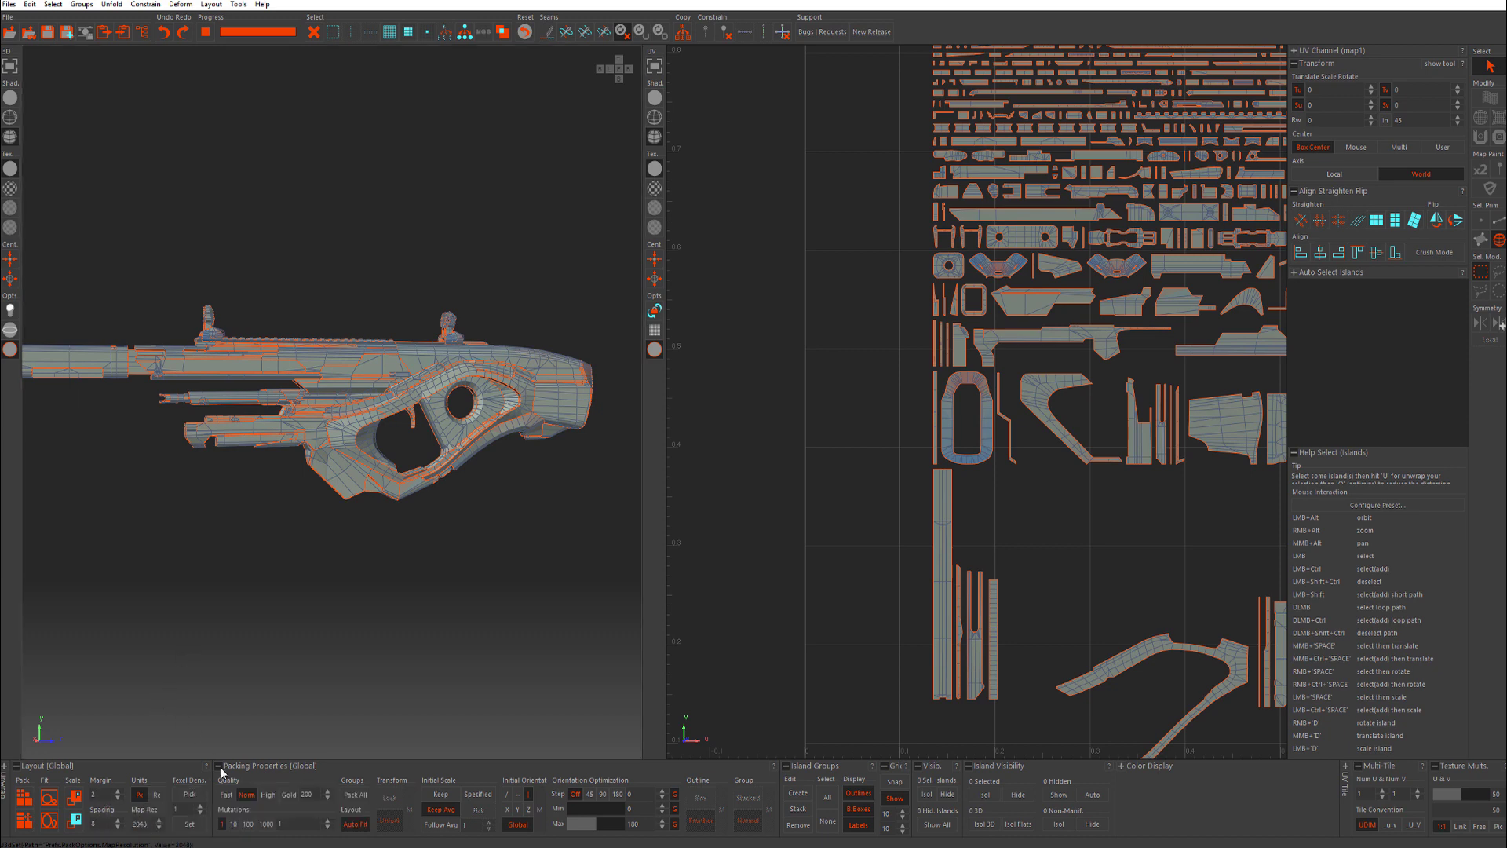
Pick the target texel density from the large rectangular suppressor island and clear the selection.
{"action": "middle_click_drag", "start_coordinate": [1086, 605], "coordinate": [921, 609], "text": "alt"}
{"action": "scroll", "coordinate": [921, 608], "scroll_direction": "down", "scroll_amount": 3}
{"action": "left_click", "coordinate": [1087, 645]}
{"action": "left_click", "coordinate": [190, 793]}
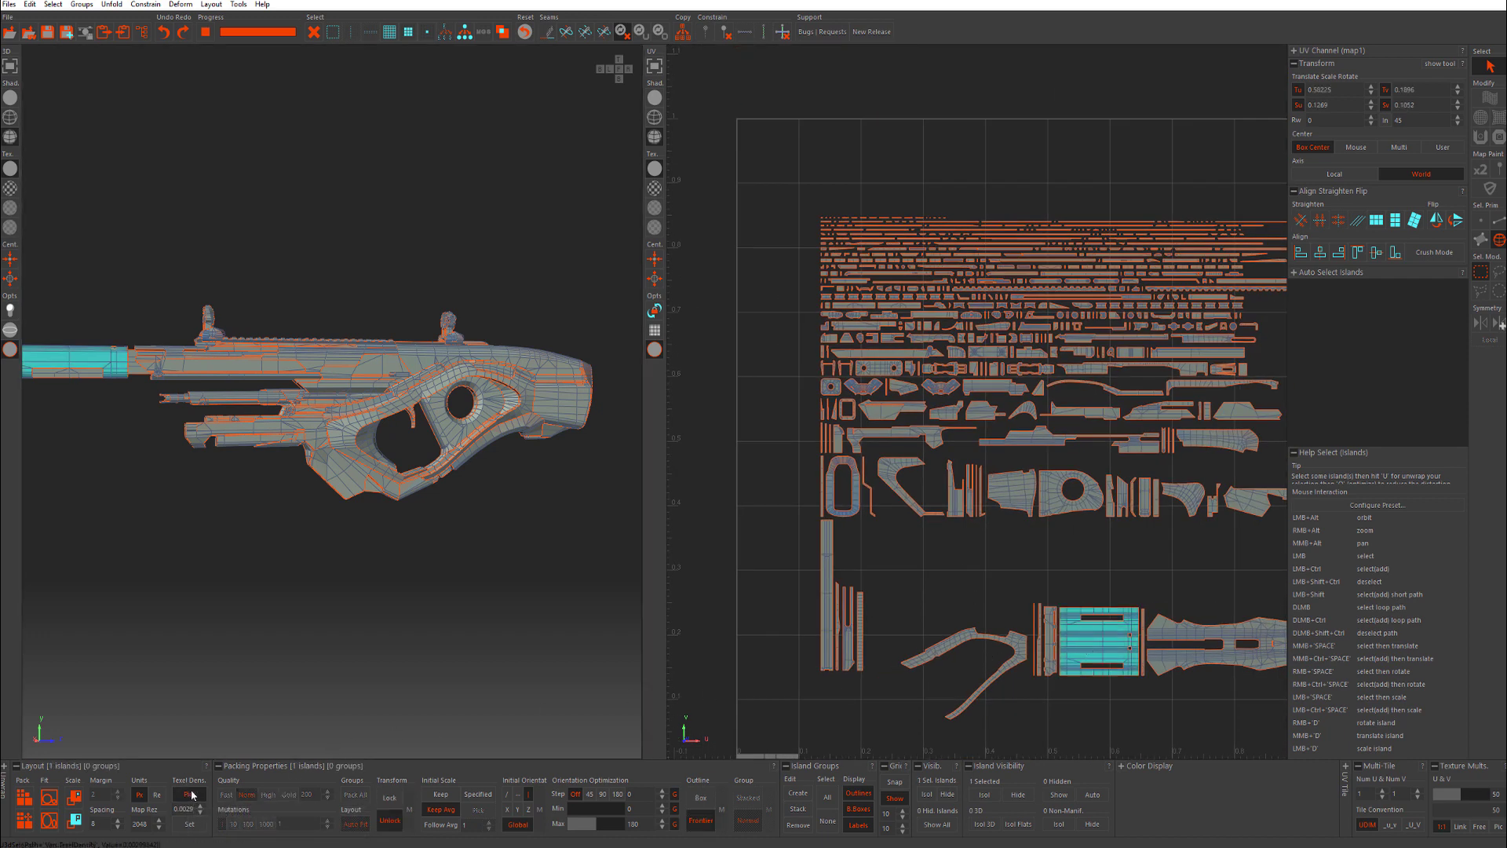
{"action": "middle_click_drag", "start_coordinate": [996, 665], "coordinate": [929, 602], "text": "alt"}
{"action": "scroll", "coordinate": [930, 606], "scroll_direction": "up", "scroll_amount": 2}
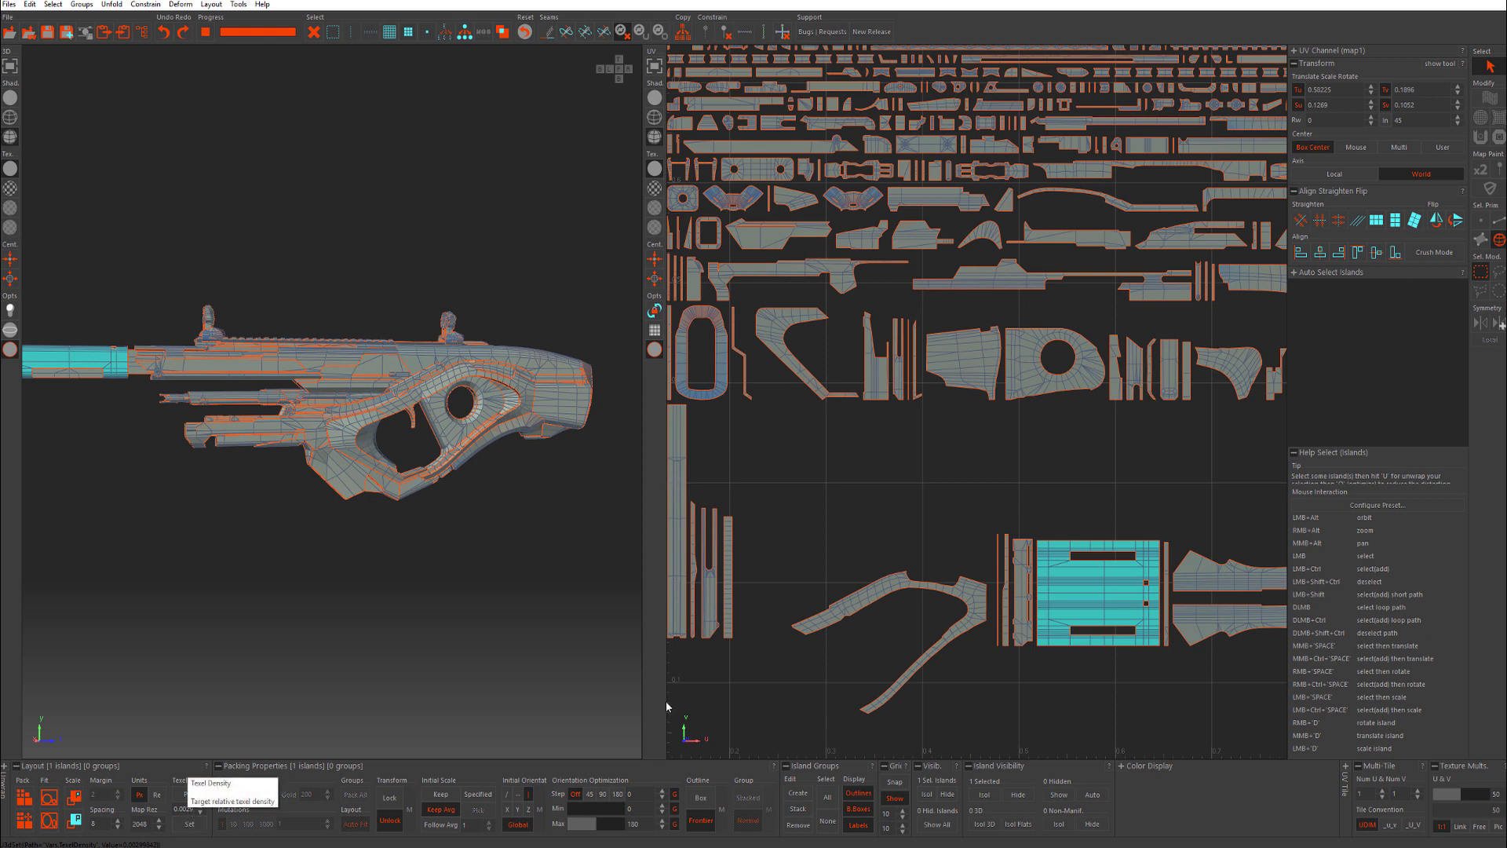
{"action": "scroll", "coordinate": [1043, 599], "scroll_direction": "down", "scroll_amount": 2}
{"action": "middle_click_drag", "start_coordinate": [1224, 551], "coordinate": [1026, 554], "text": "alt"}
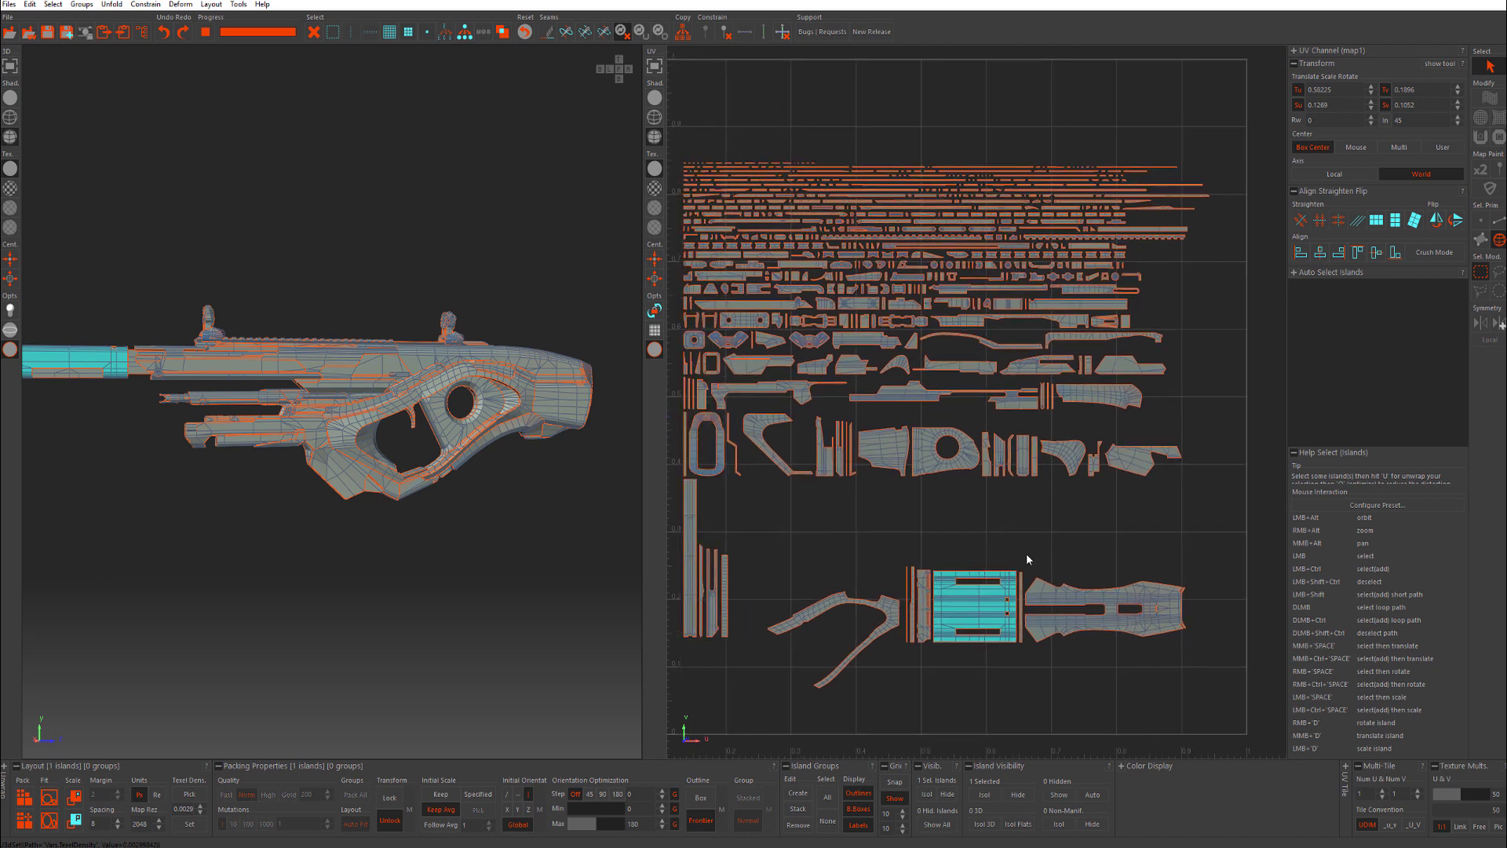
{"action": "scroll", "coordinate": [1025, 558], "scroll_direction": "down", "scroll_amount": 2}
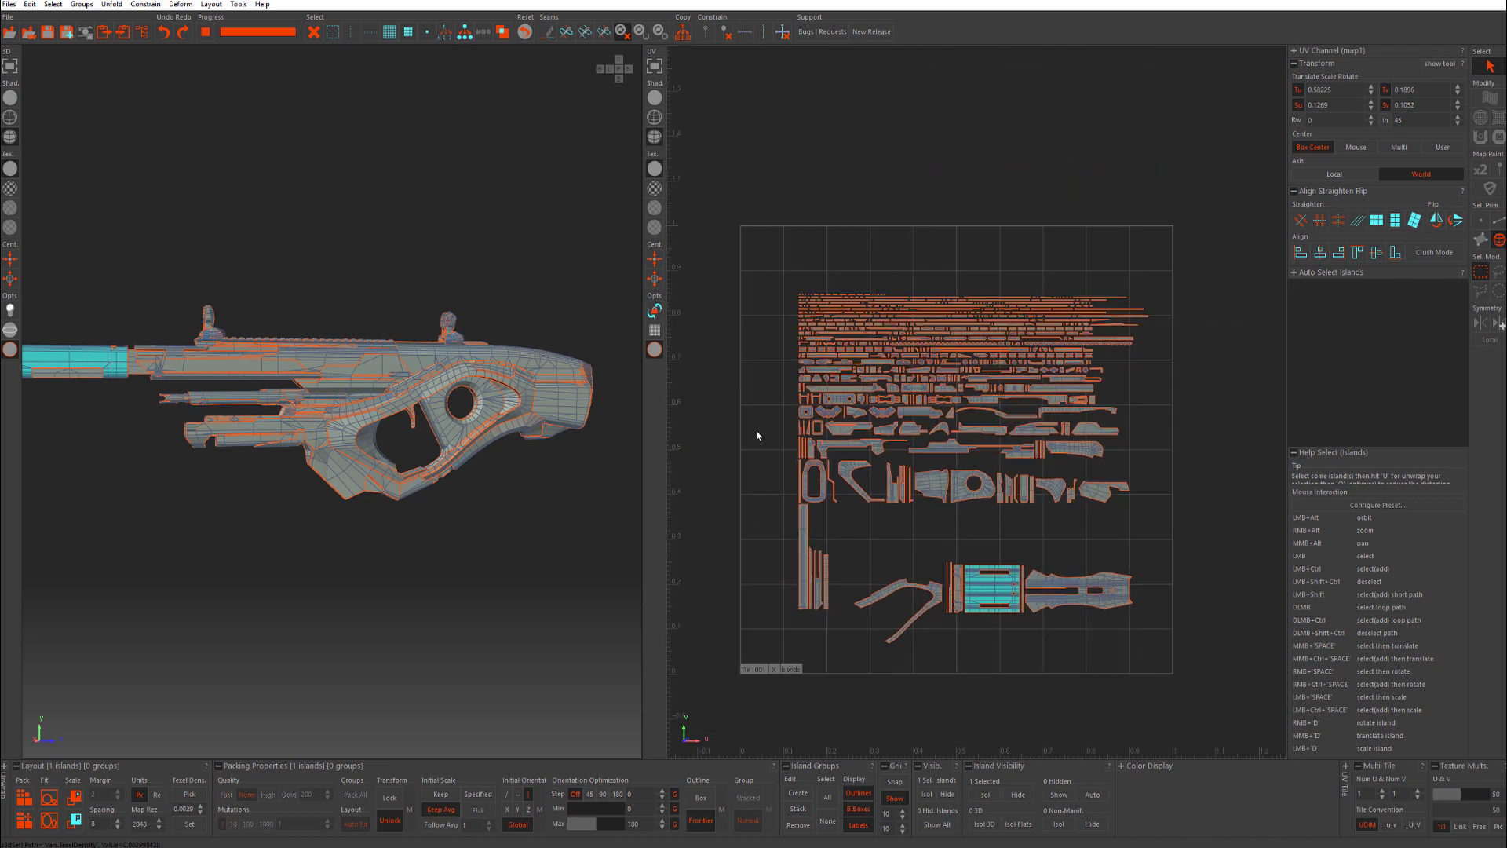
{"action": "left_click", "coordinate": [880, 228]}
Set the packing quality to Fast.
{"action": "scroll", "coordinate": [932, 296], "scroll_direction": "up", "scroll_amount": 3}
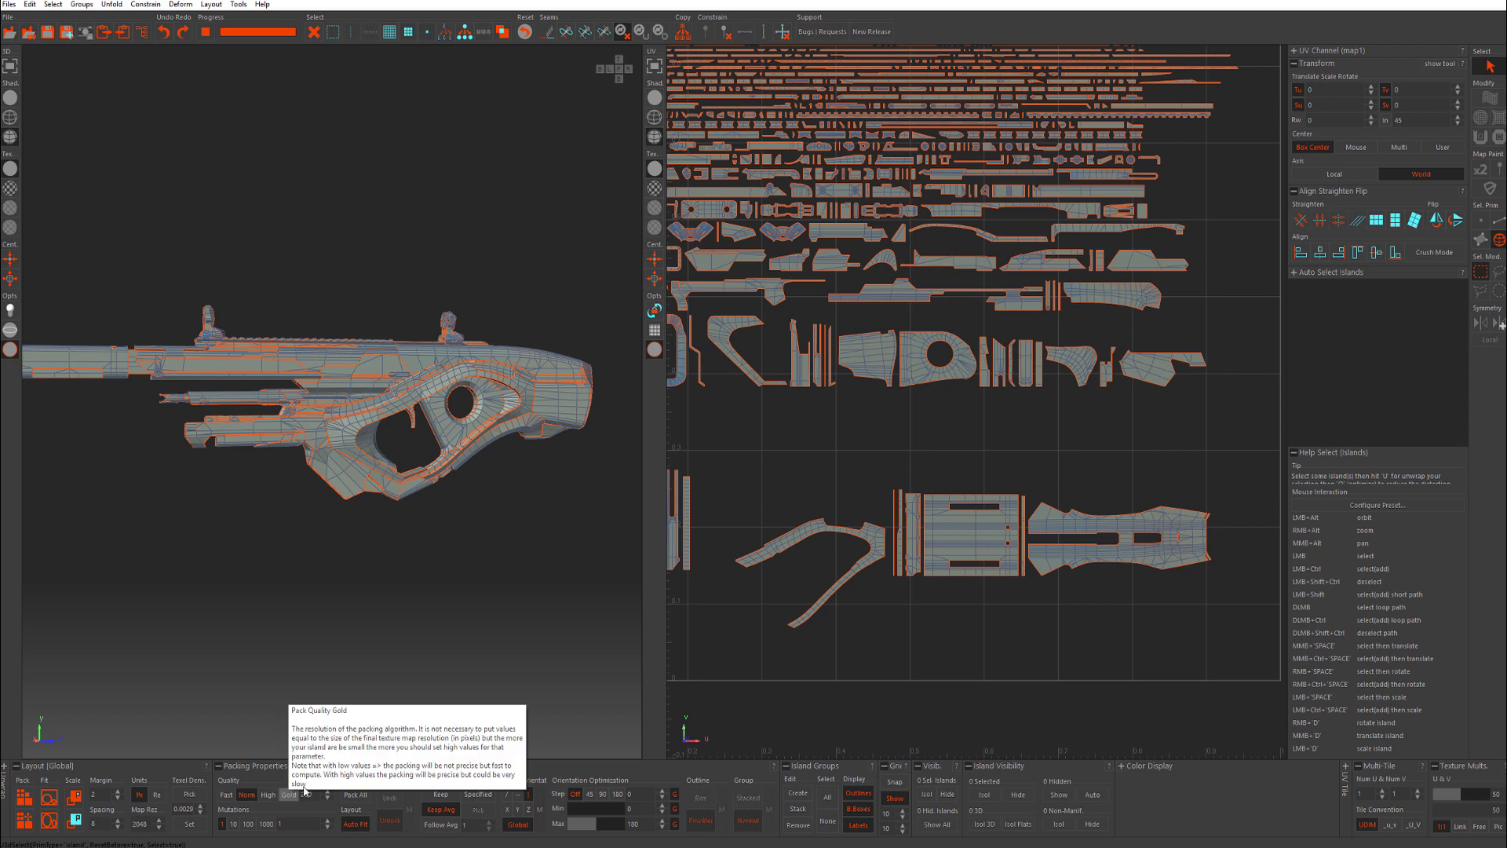
{"action": "left_click", "coordinate": [226, 794]}
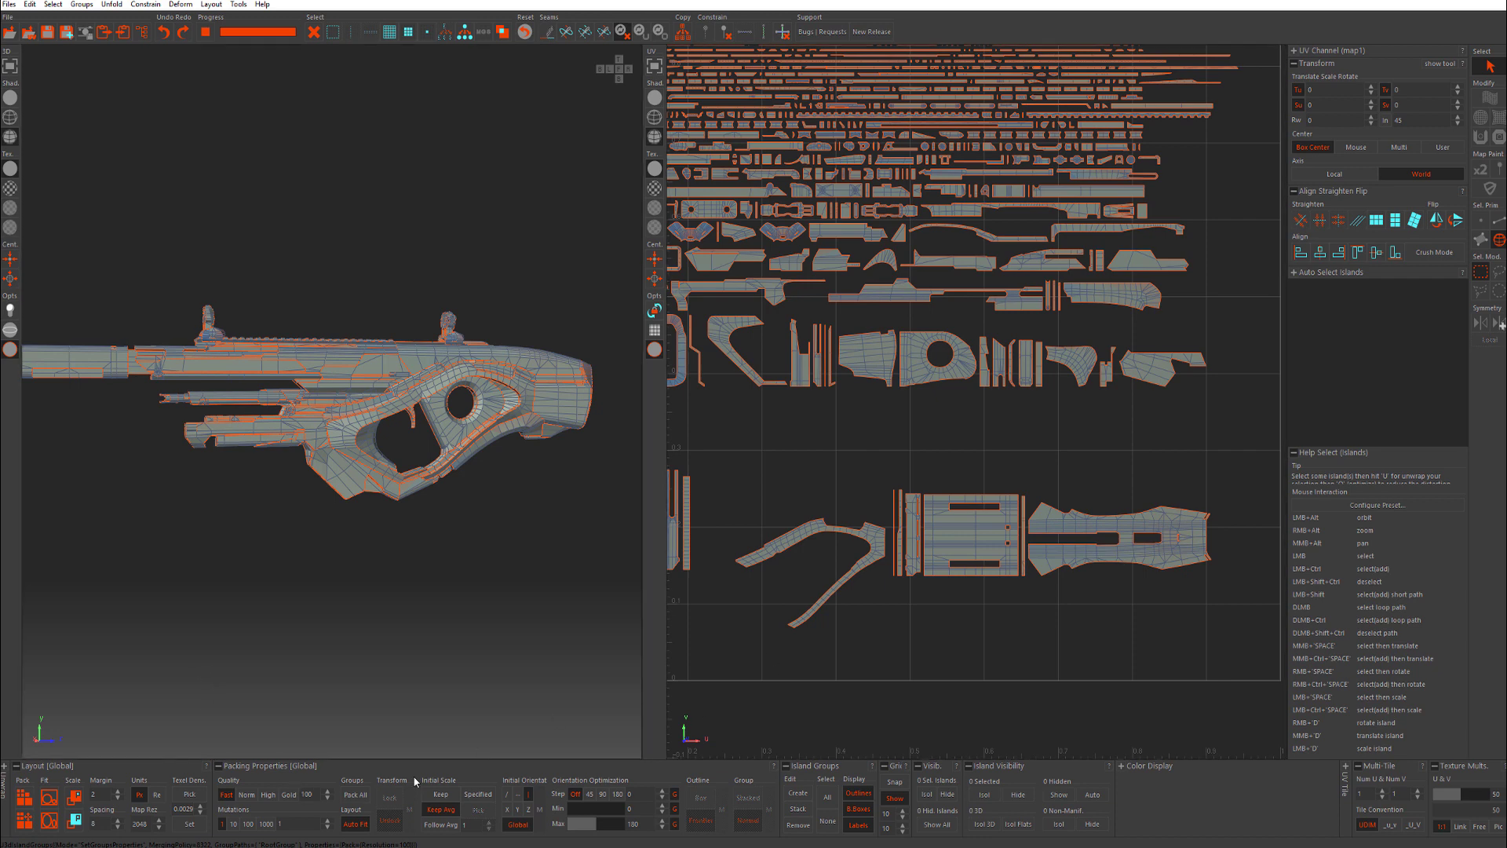
{"action": "left_click", "coordinate": [345, 796]}
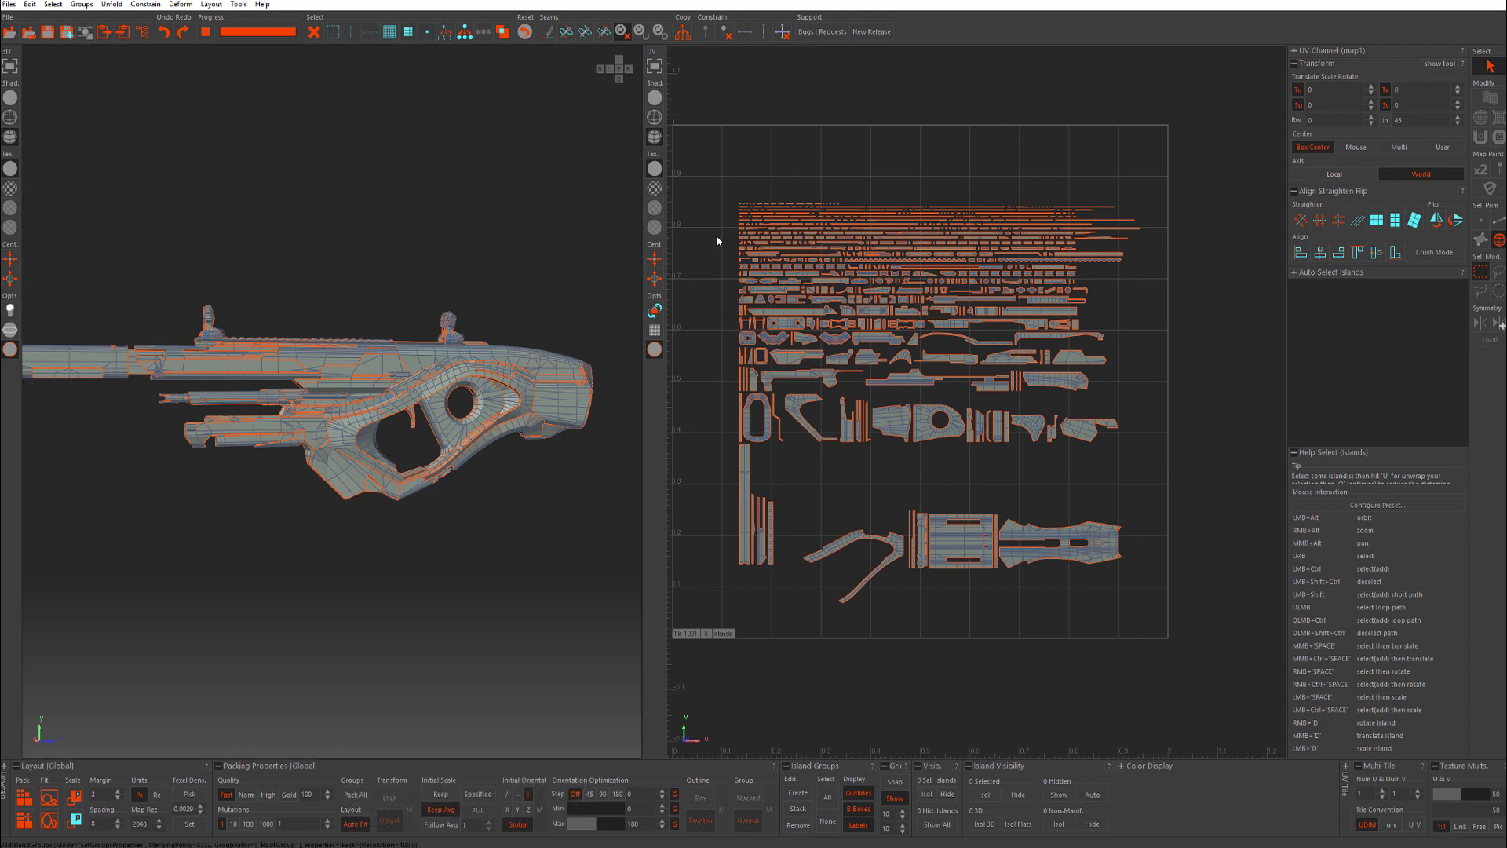
Examine the UV islands' arrangement and orientation across the tile, from the thin strips to the large shells.
{"action": "middle_click_drag", "start_coordinate": [759, 243], "coordinate": [828, 187], "text": "alt"}
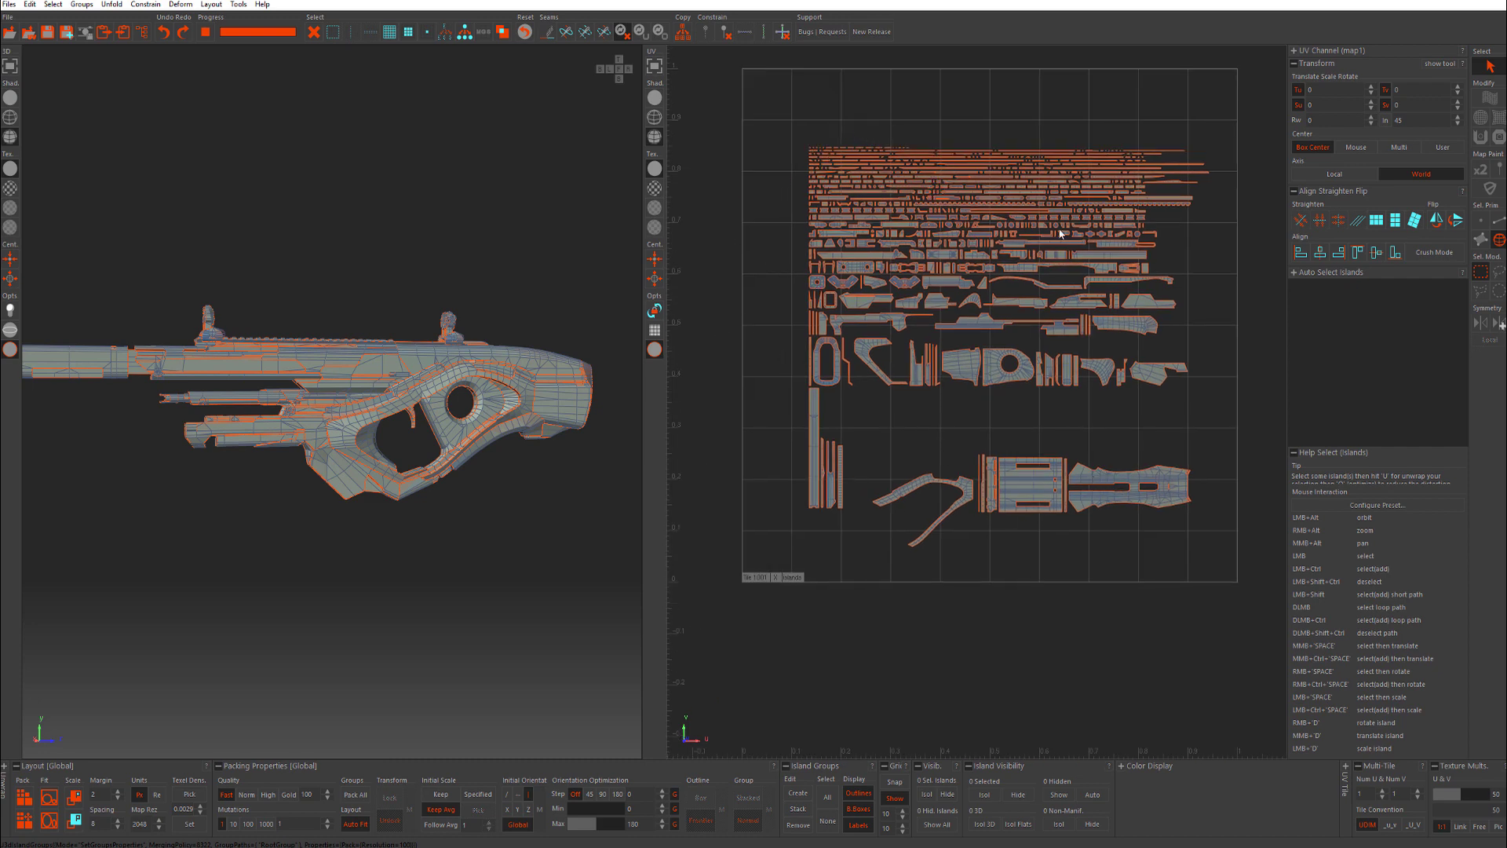
{"action": "middle_click_drag", "start_coordinate": [848, 347], "coordinate": [750, 434], "text": "alt"}
{"action": "middle_click_drag", "start_coordinate": [961, 166], "coordinate": [1105, 110], "text": "alt"}
{"action": "scroll", "coordinate": [1105, 110], "scroll_direction": "down", "scroll_amount": 3}
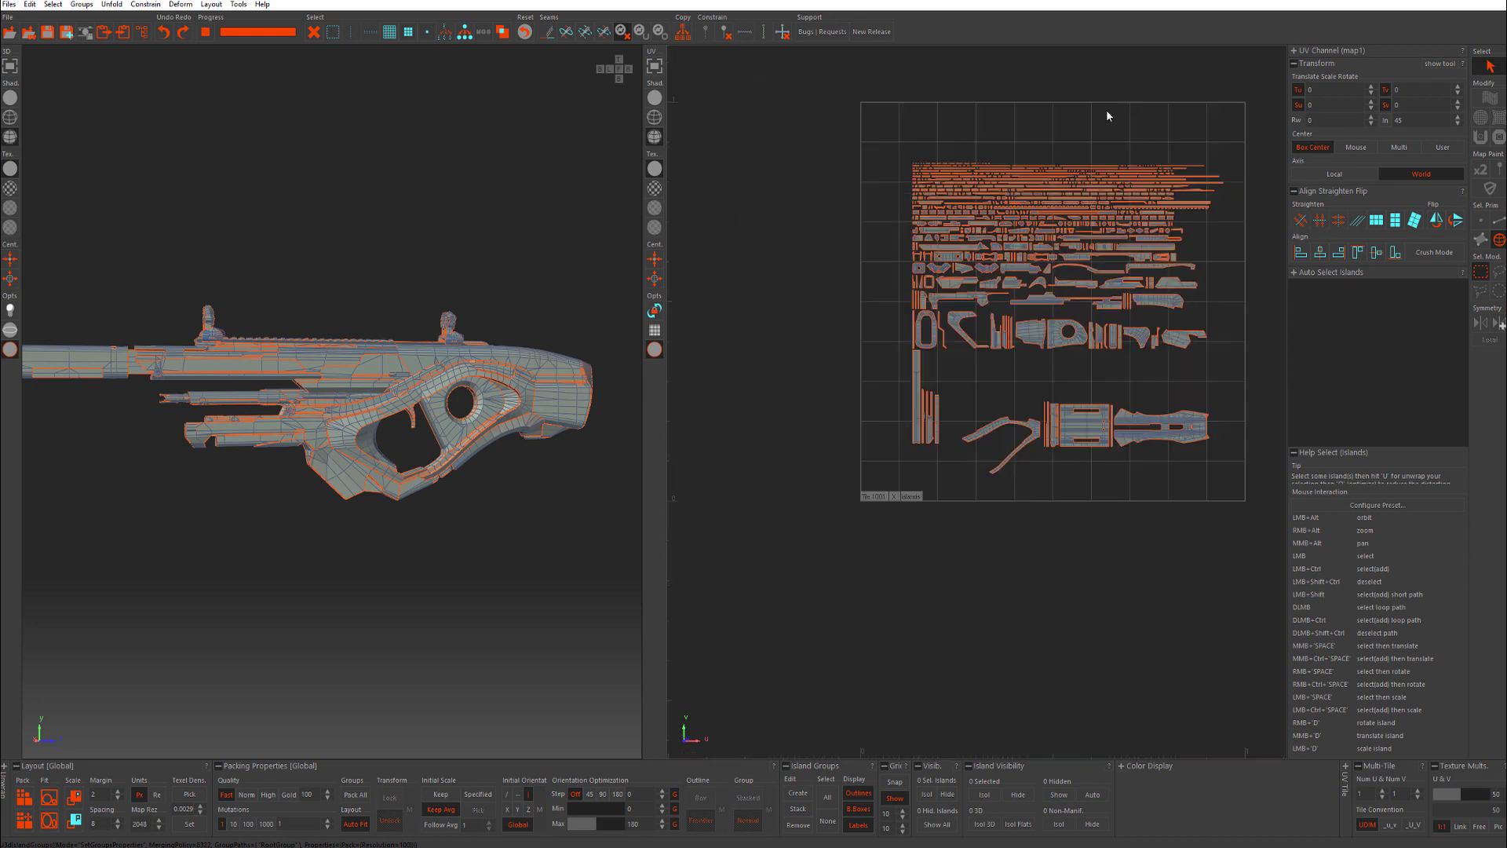
{"action": "middle_click_drag", "start_coordinate": [1212, 167], "coordinate": [1026, 198], "text": "alt"}
{"action": "scroll", "coordinate": [1026, 199], "scroll_direction": "up", "scroll_amount": 4}
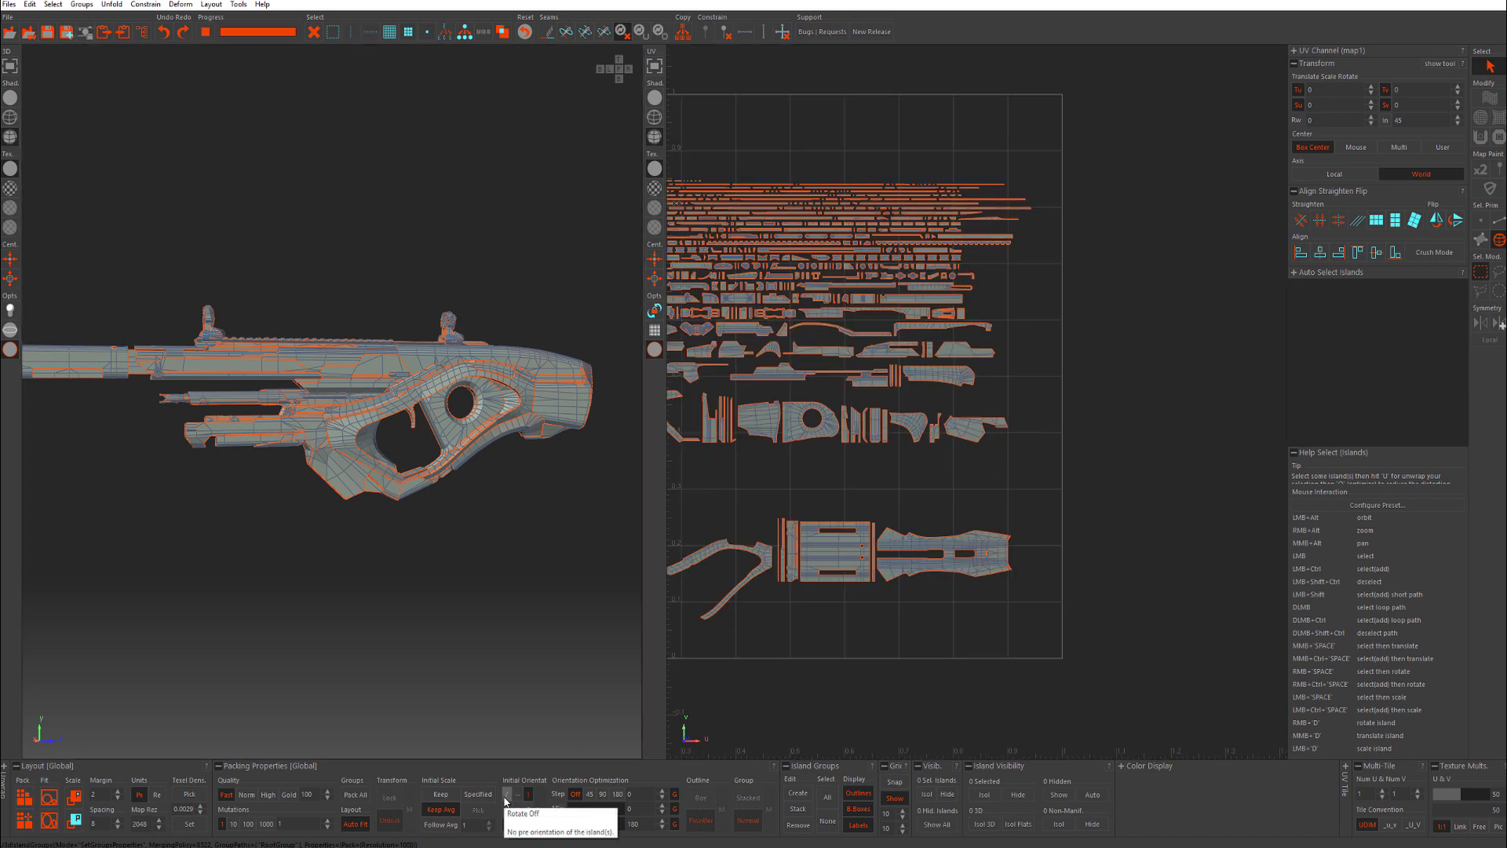
{"action": "scroll", "coordinate": [877, 462], "scroll_direction": "up", "scroll_amount": 4}
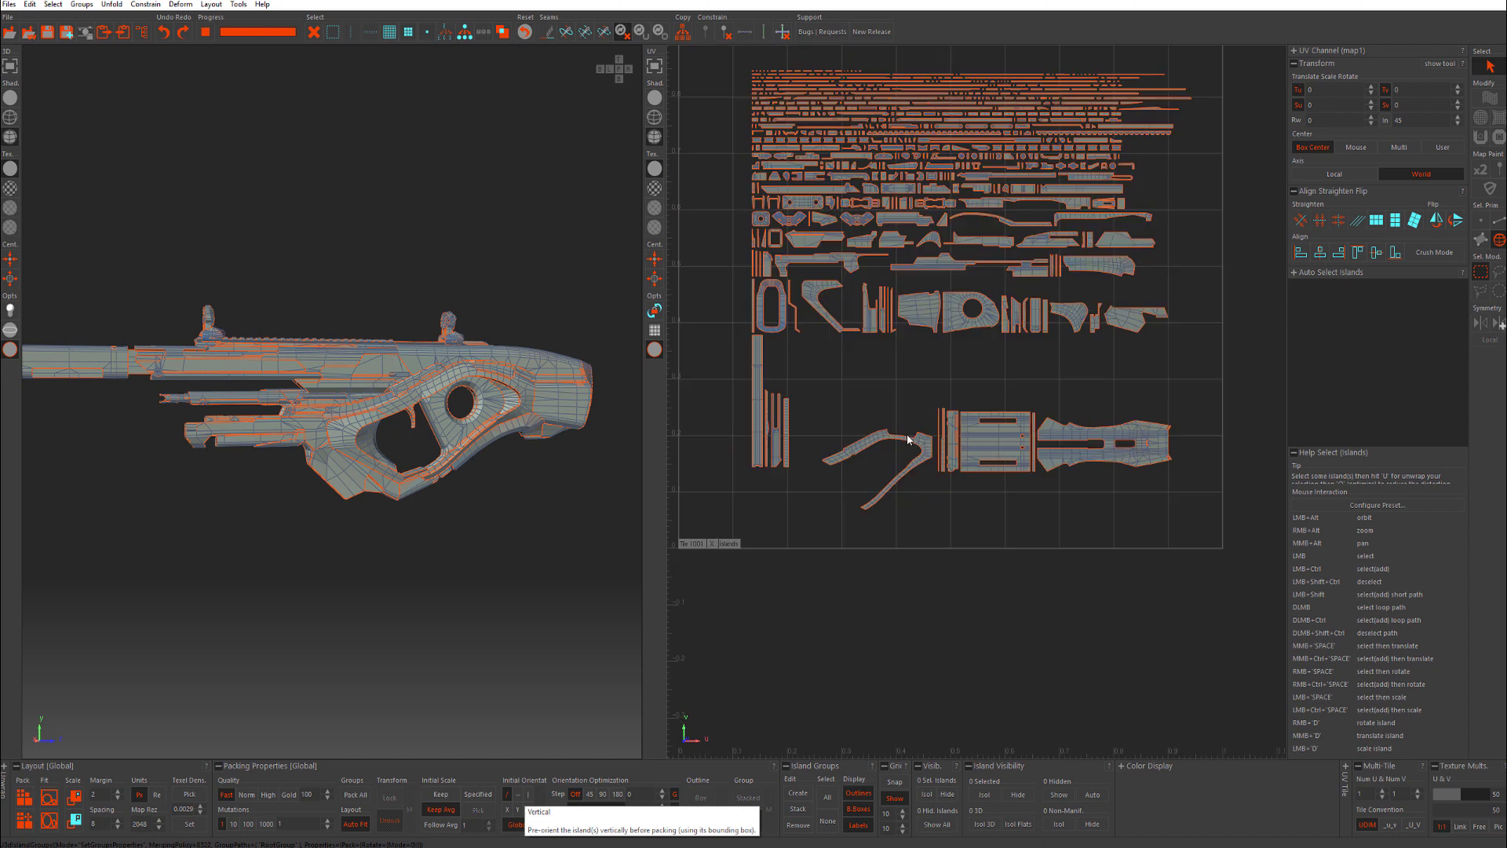
{"action": "middle_click_drag", "start_coordinate": [853, 390], "coordinate": [911, 456], "text": "alt"}
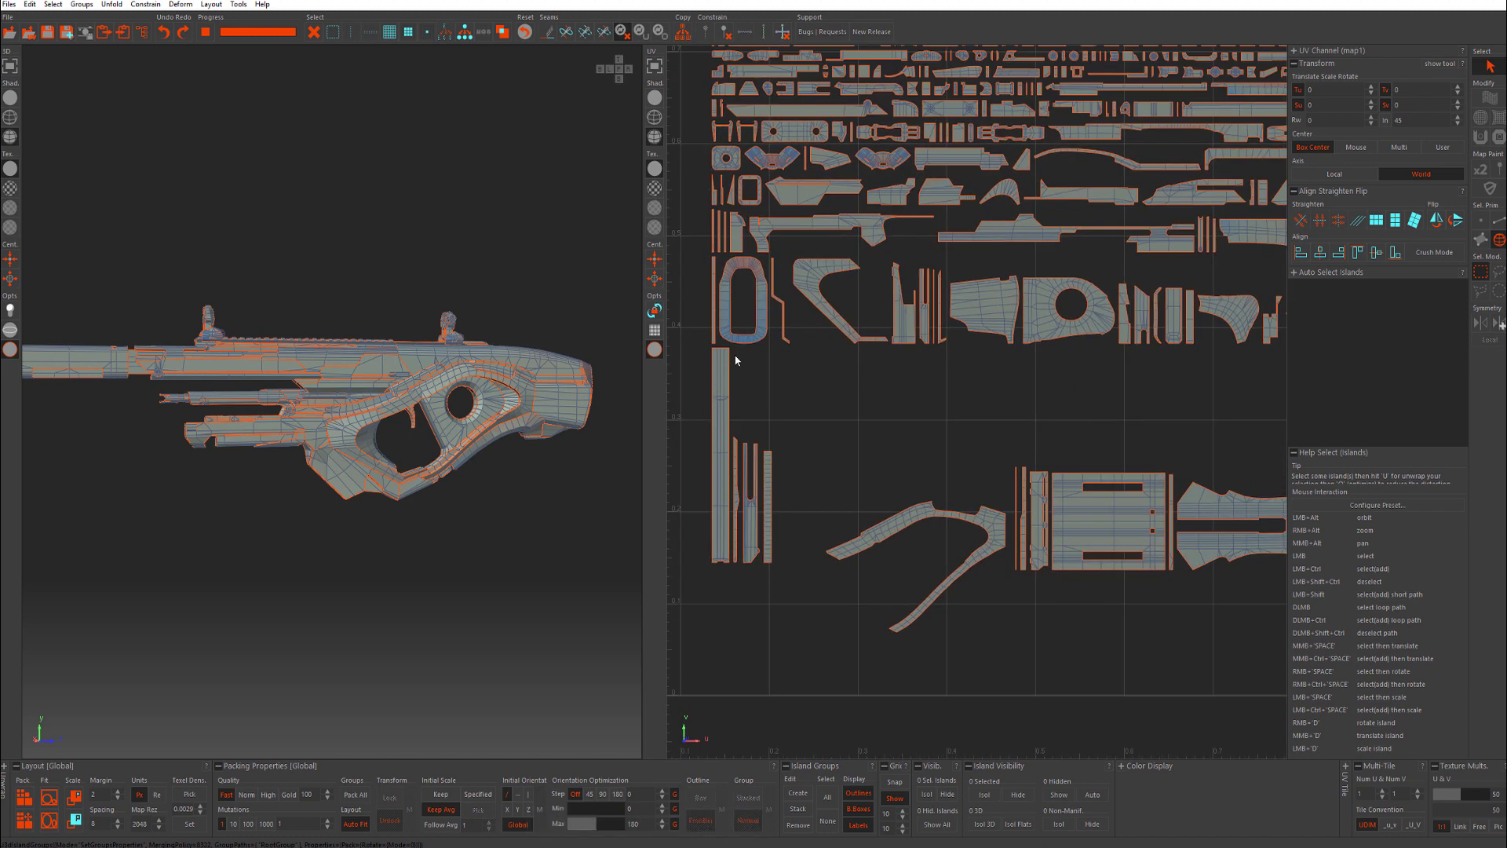
{"action": "middle_click_drag", "start_coordinate": [743, 295], "coordinate": [793, 421], "text": "alt"}
{"action": "scroll", "coordinate": [792, 422], "scroll_direction": "up", "scroll_amount": 3}
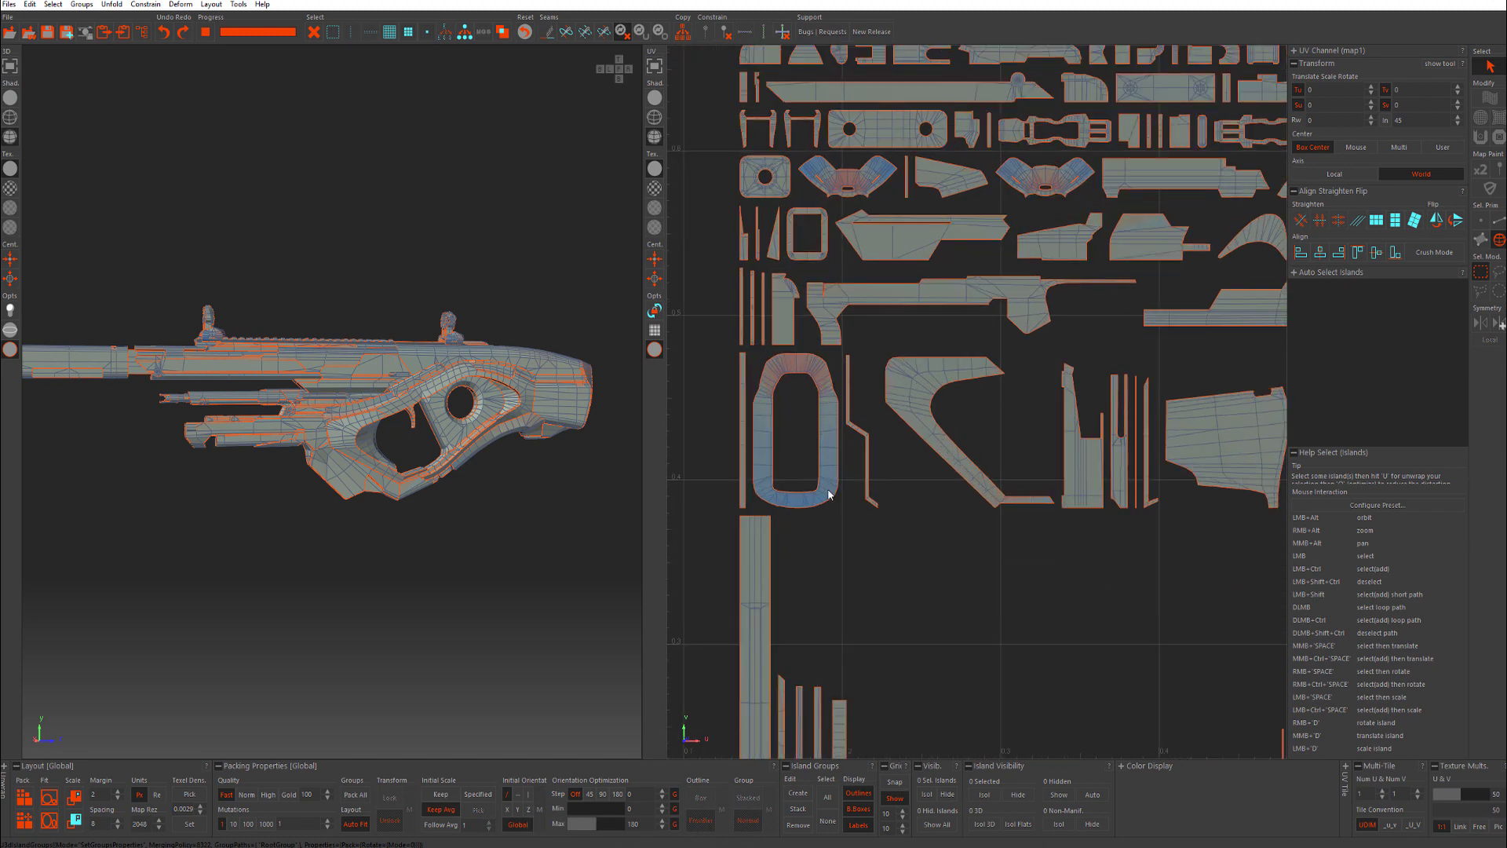
{"action": "scroll", "coordinate": [800, 323], "scroll_direction": "down", "scroll_amount": 5}
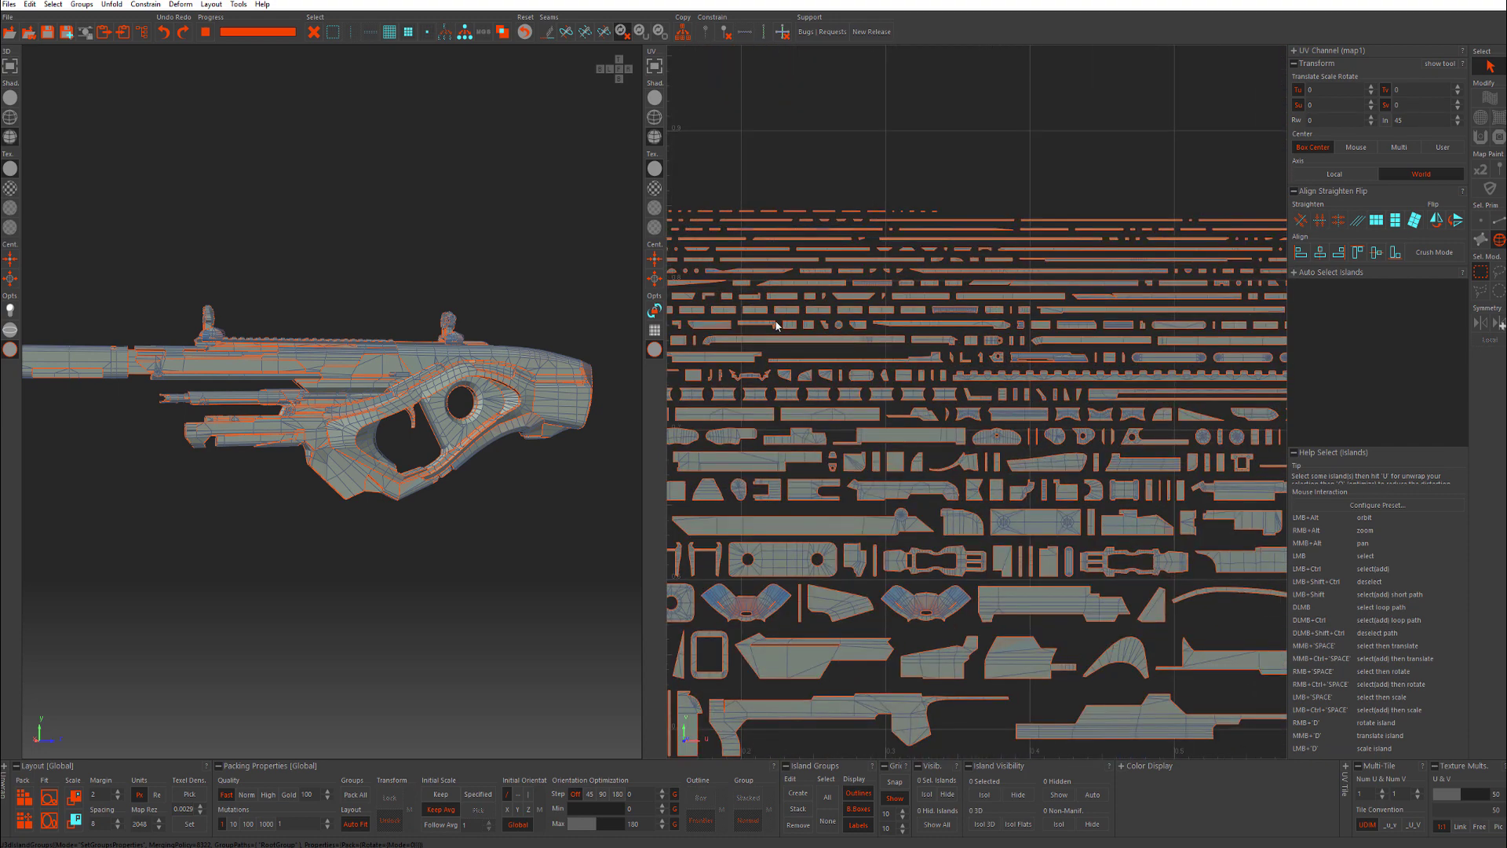
{"action": "scroll", "coordinate": [816, 391], "scroll_direction": "down", "scroll_amount": 3}
{"action": "scroll", "coordinate": [787, 543], "scroll_direction": "down", "scroll_amount": 4}
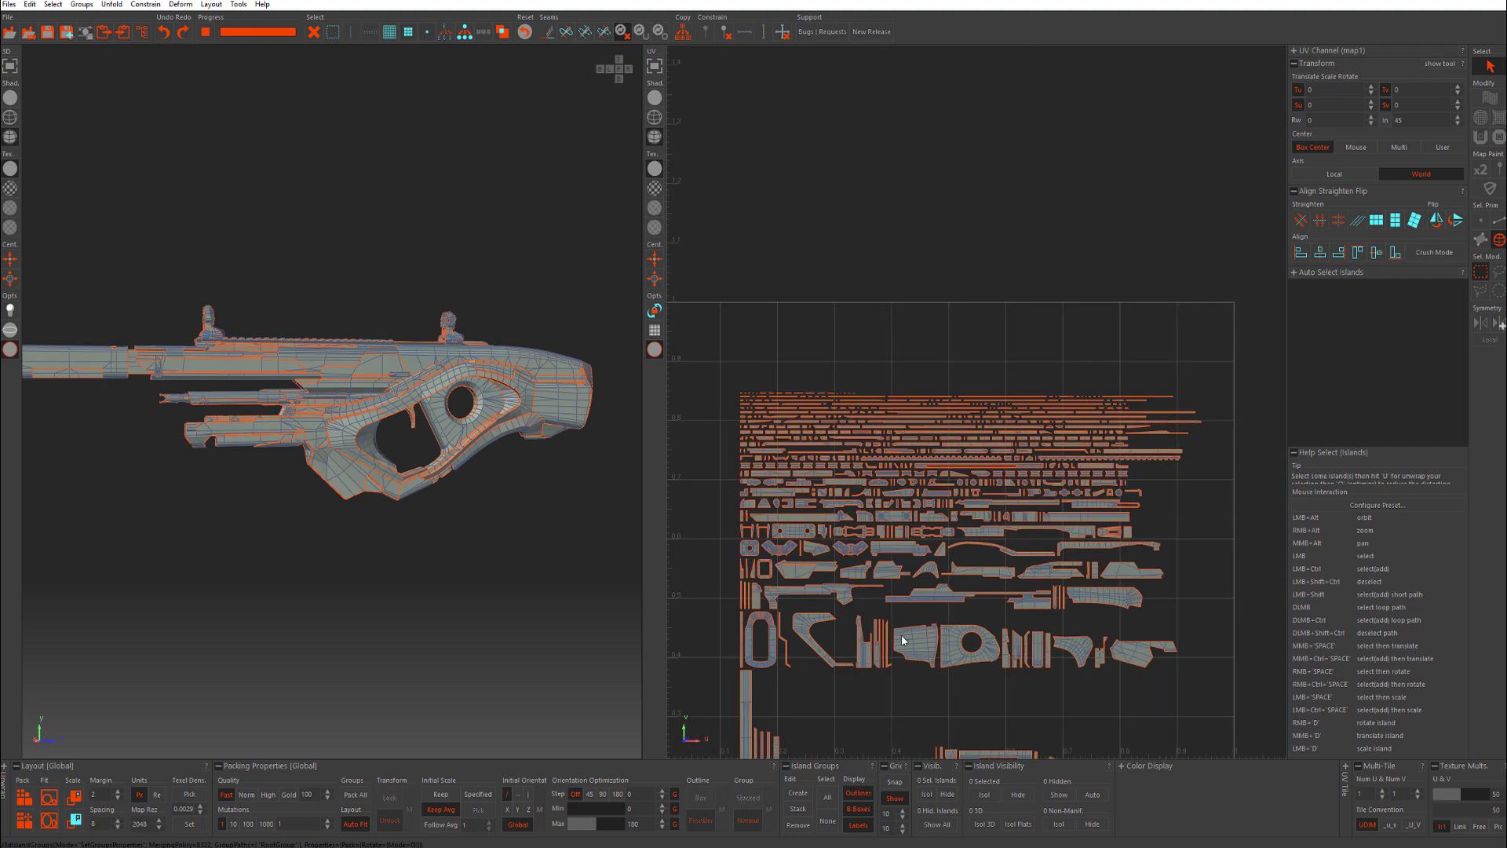
{"action": "middle_click_drag", "start_coordinate": [902, 632], "coordinate": [903, 469], "text": "alt"}
{"action": "scroll", "coordinate": [905, 565], "scroll_direction": "up", "scroll_amount": 3}
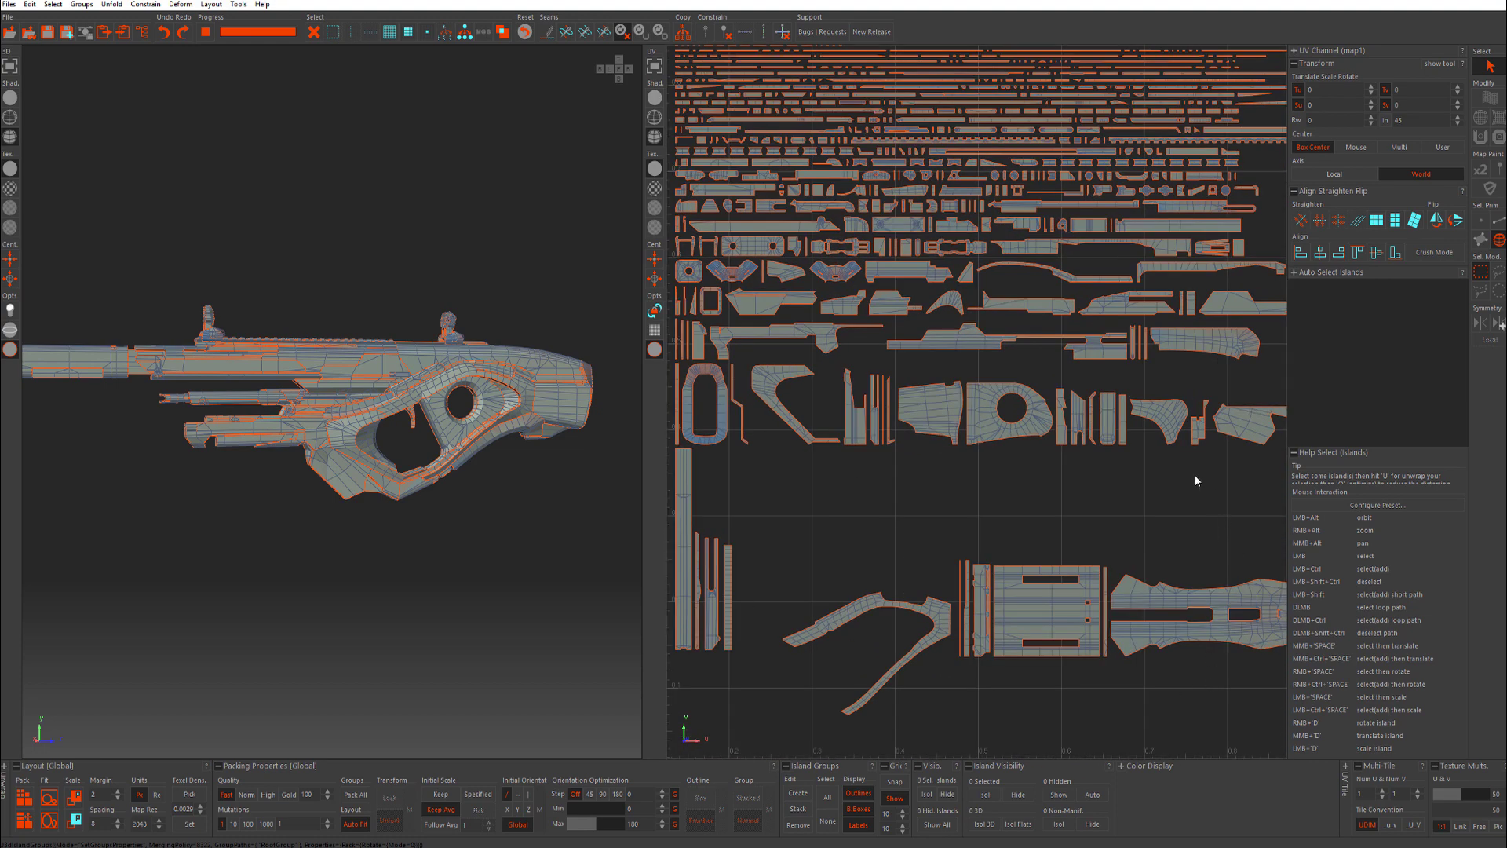
{"action": "scroll", "coordinate": [1201, 376], "scroll_direction": "up", "scroll_amount": 6}
{"action": "middle_click_drag", "start_coordinate": [1193, 706], "coordinate": [1036, 426], "text": "alt"}
{"action": "scroll", "coordinate": [1012, 651], "scroll_direction": "down", "scroll_amount": 2}
{"action": "scroll", "coordinate": [961, 518], "scroll_direction": "down", "scroll_amount": 2}
Select the large upper rear body island, inspect its orientation in the UV layout, and deselect it.
{"action": "left_click", "coordinate": [1034, 426]}
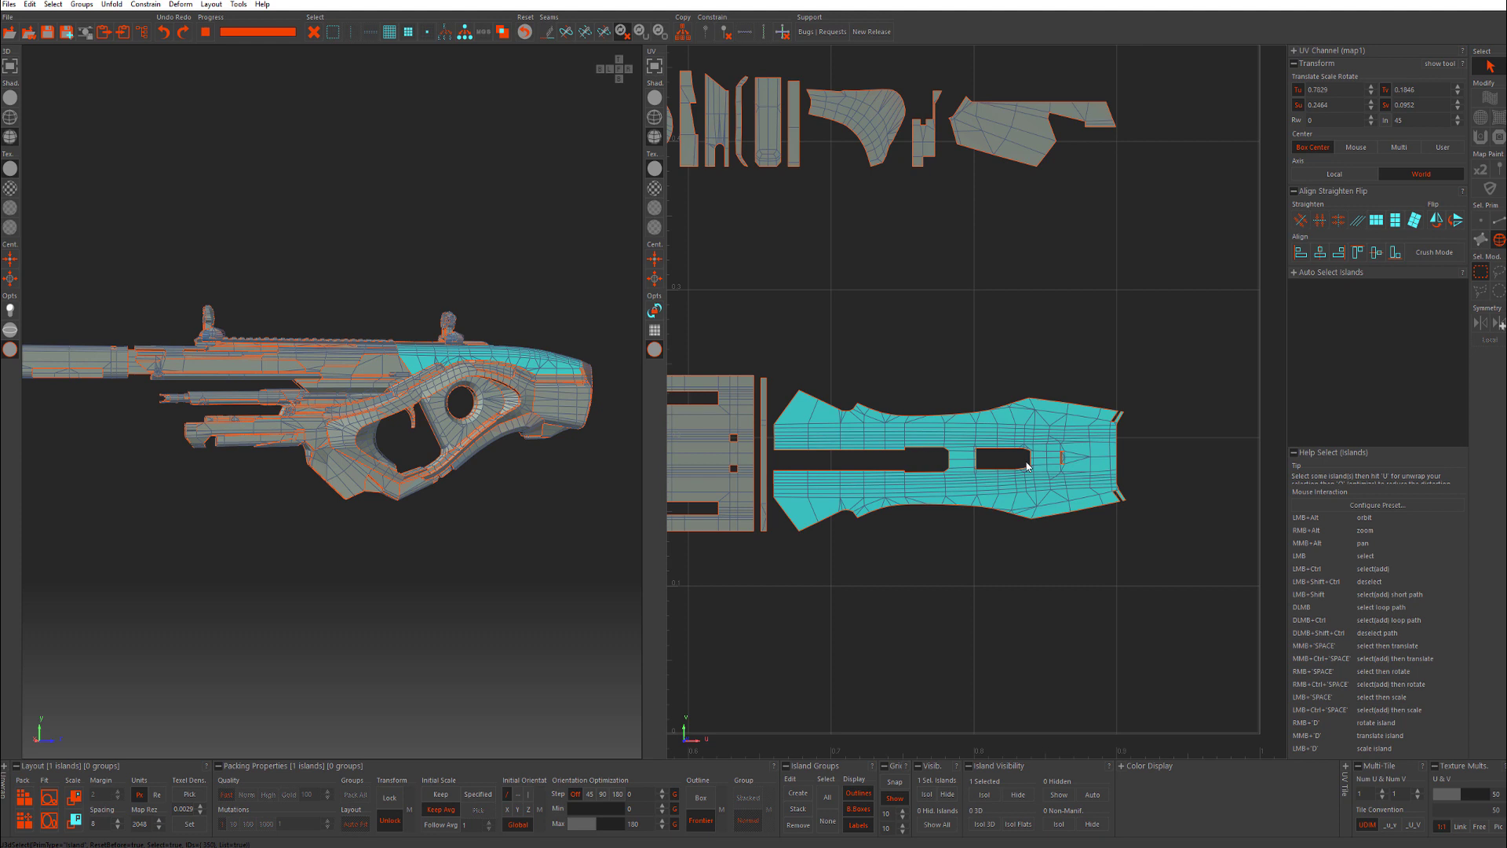
{"action": "scroll", "coordinate": [1012, 461], "scroll_direction": "up", "scroll_amount": 3}
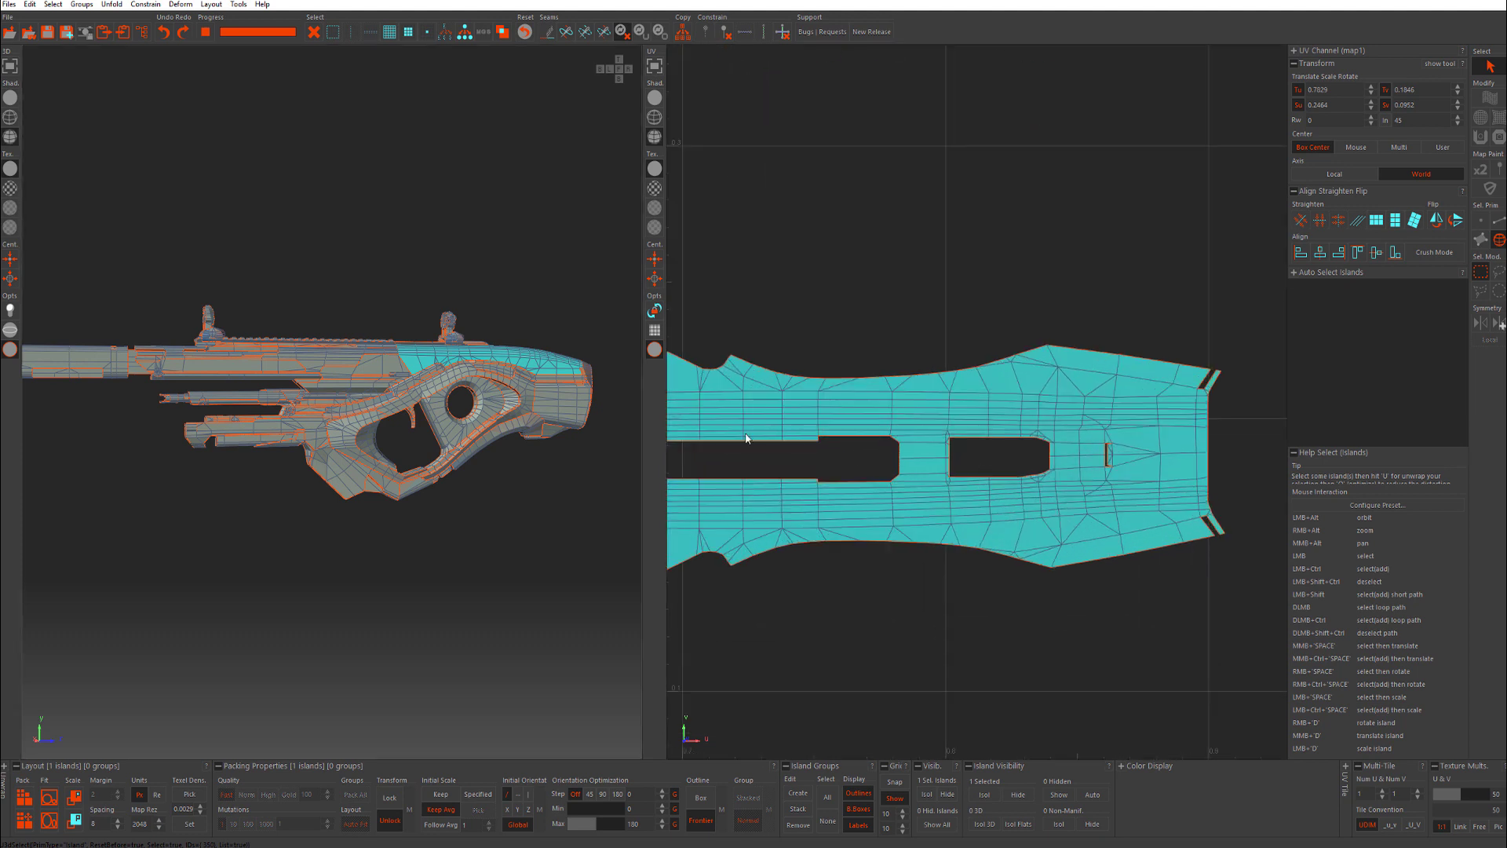
{"action": "scroll", "coordinate": [1110, 461], "scroll_direction": "down", "scroll_amount": 2}
{"action": "mouse_move", "coordinate": [981, 463]}
{"action": "middle_mouse_down", "text": "alt"}
{"action": "mouse_move", "coordinate": [1111, 462]}
{"action": "mouse_move", "coordinate": [970, 471]}
{"action": "middle_mouse_up", "text": "alt"}
{"action": "scroll", "coordinate": [1097, 469], "scroll_direction": "down", "scroll_amount": 3}
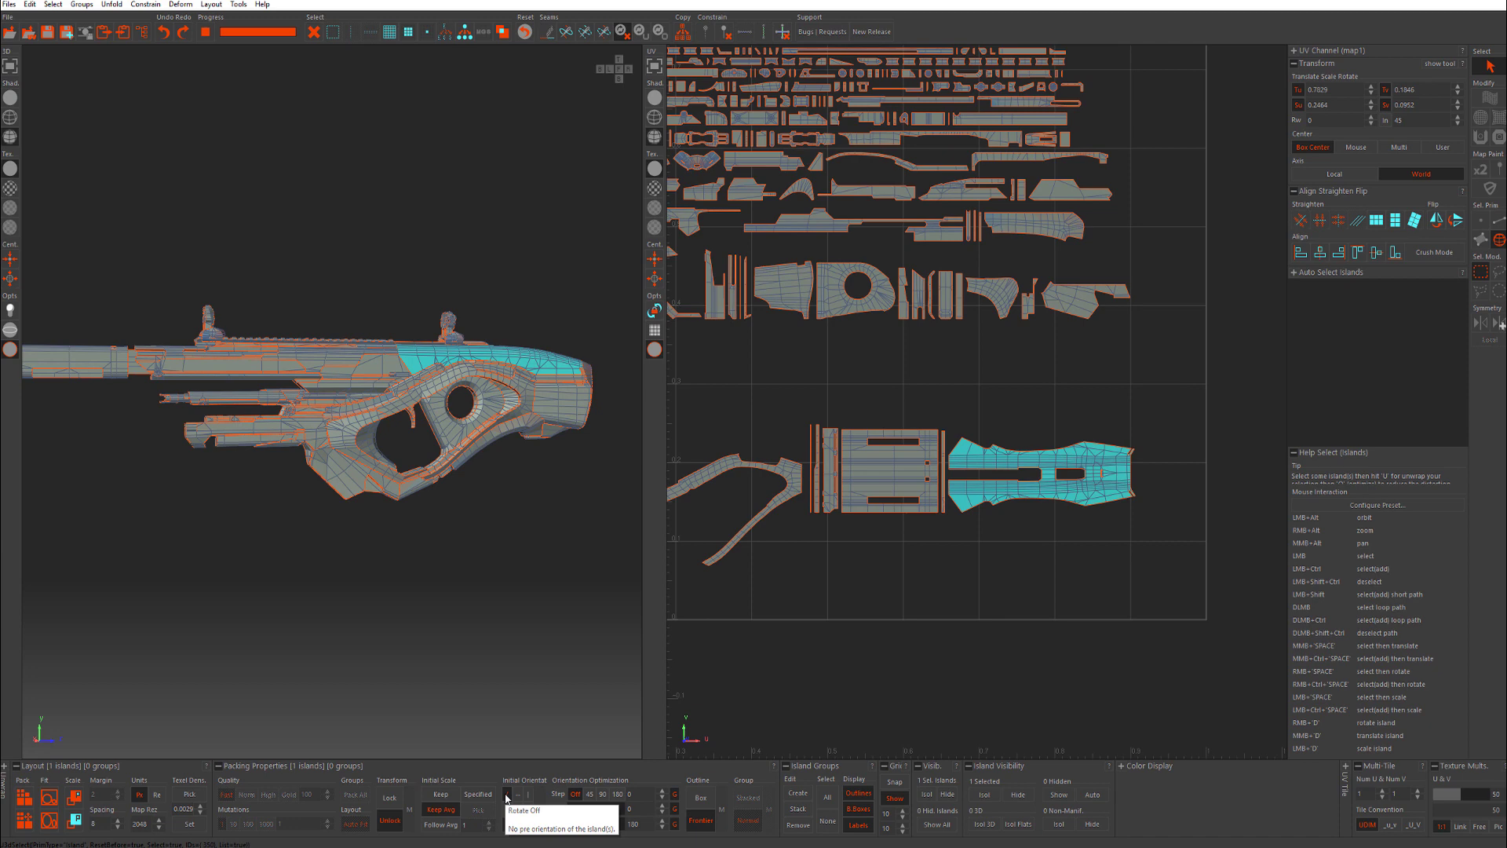
{"action": "left_click", "coordinate": [936, 625]}
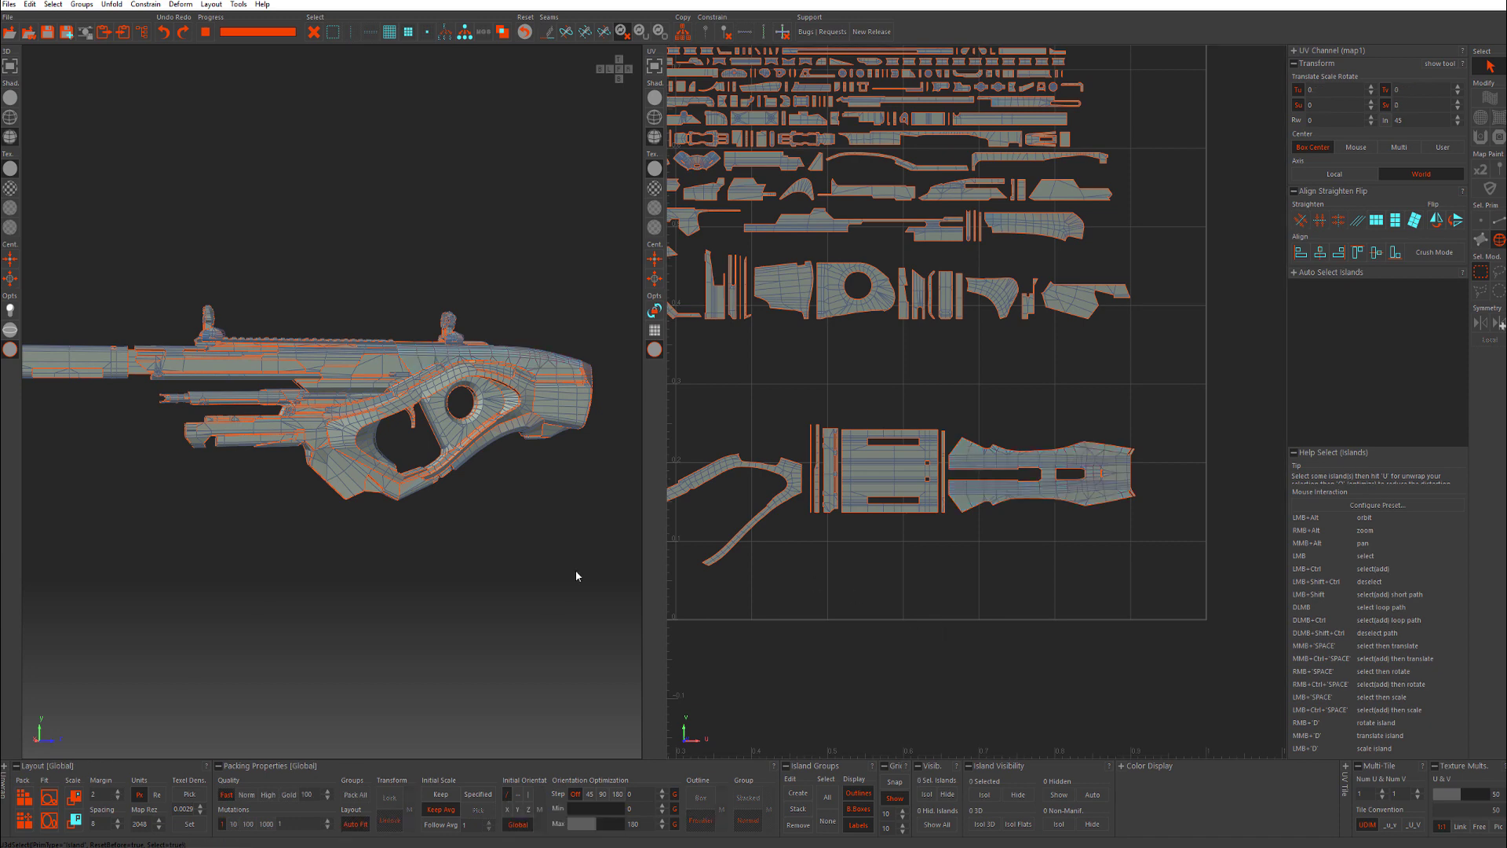
Set the rotation step for orientation optimization to 90 degrees.
{"action": "left_click", "coordinate": [603, 794]}
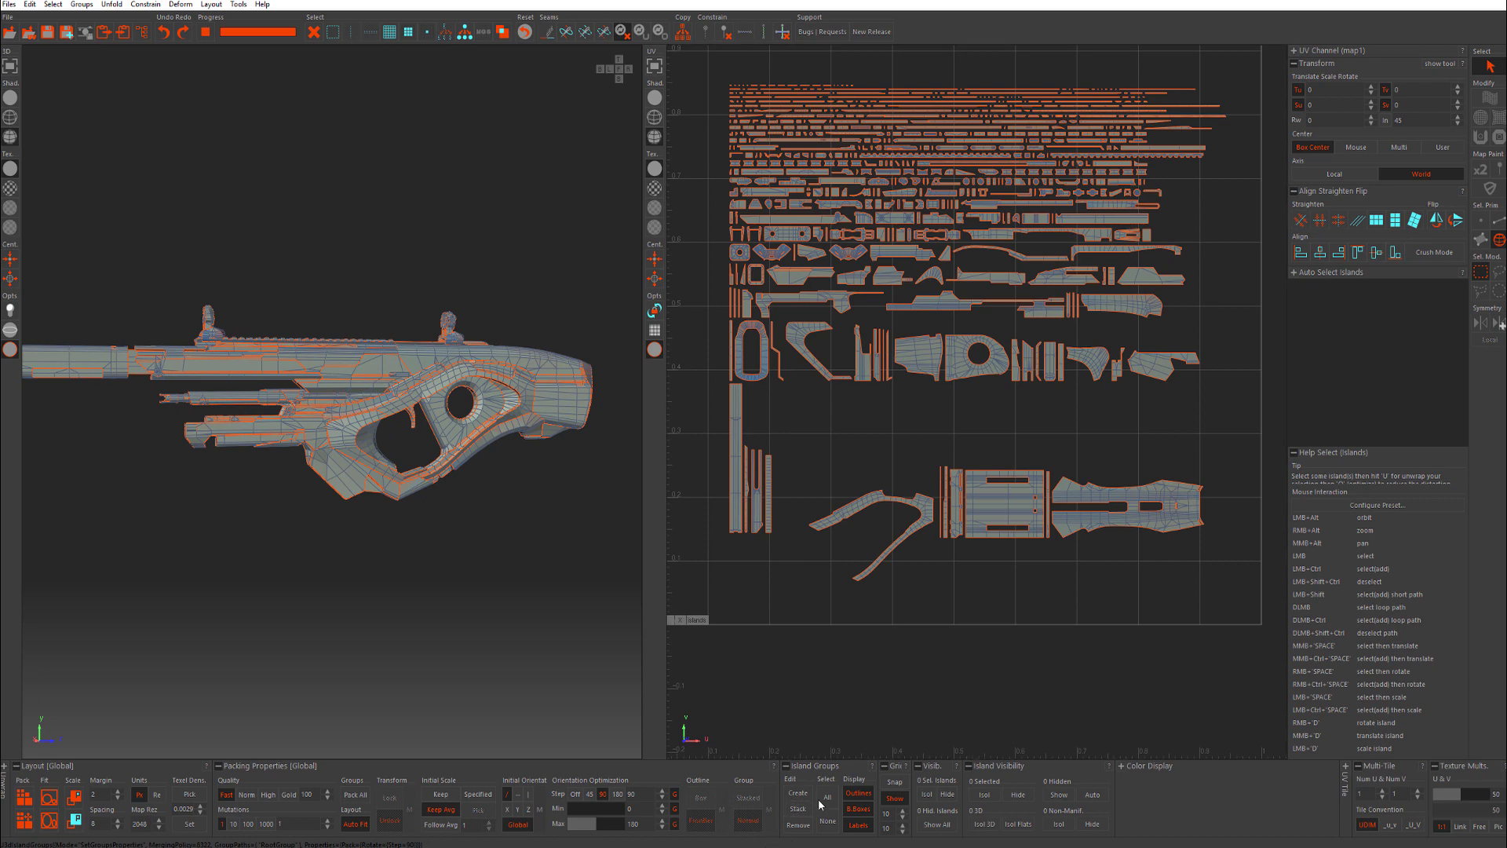
{"action": "left_click", "coordinate": [893, 612]}
{"action": "middle_click_drag", "start_coordinate": [887, 608], "coordinate": [911, 618], "text": "alt"}
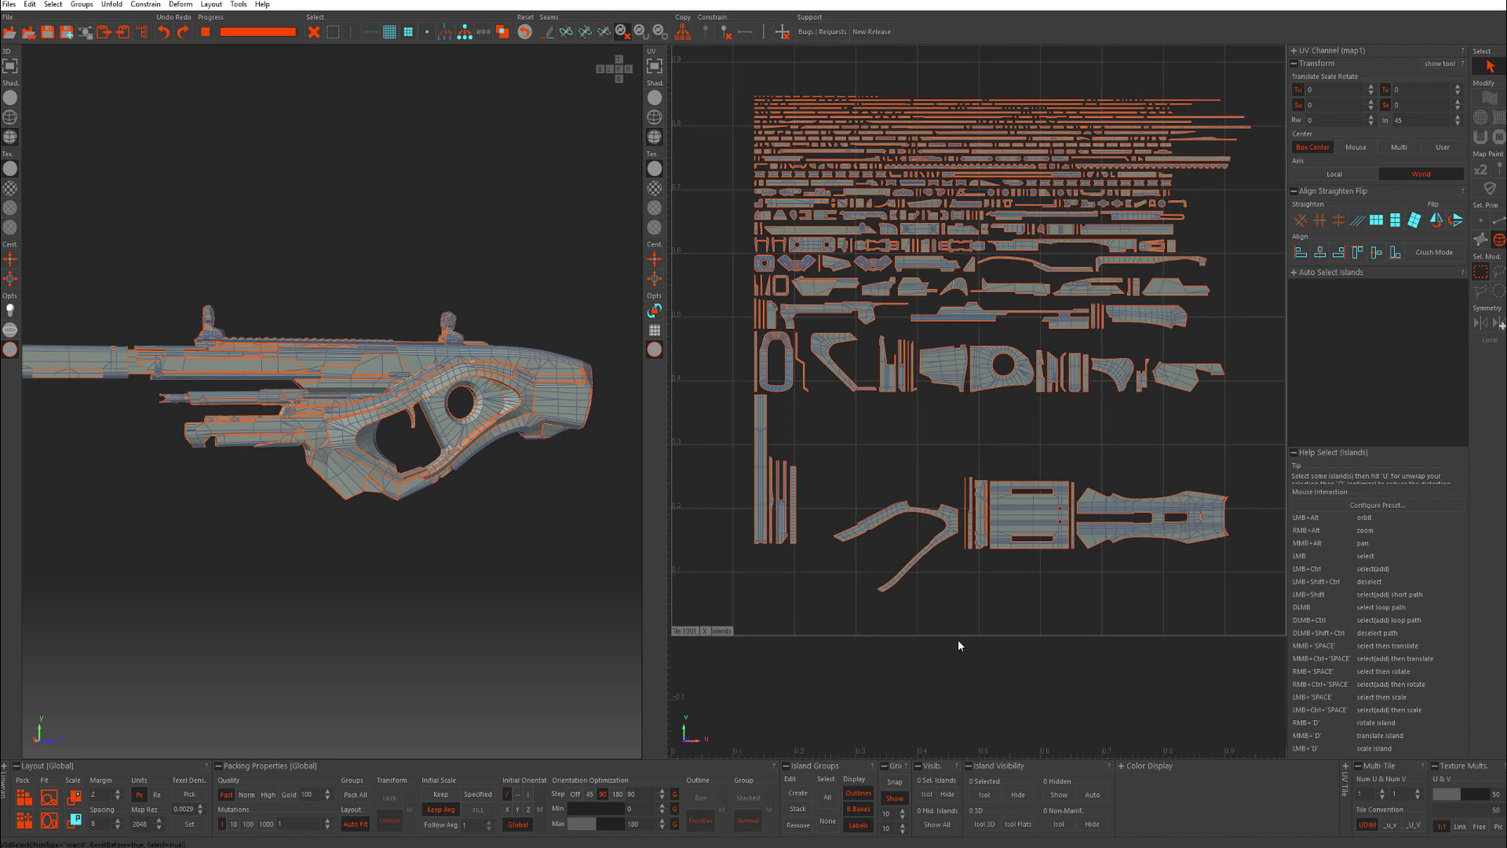
{"action": "scroll", "coordinate": [969, 644], "scroll_direction": "up", "scroll_amount": 1}
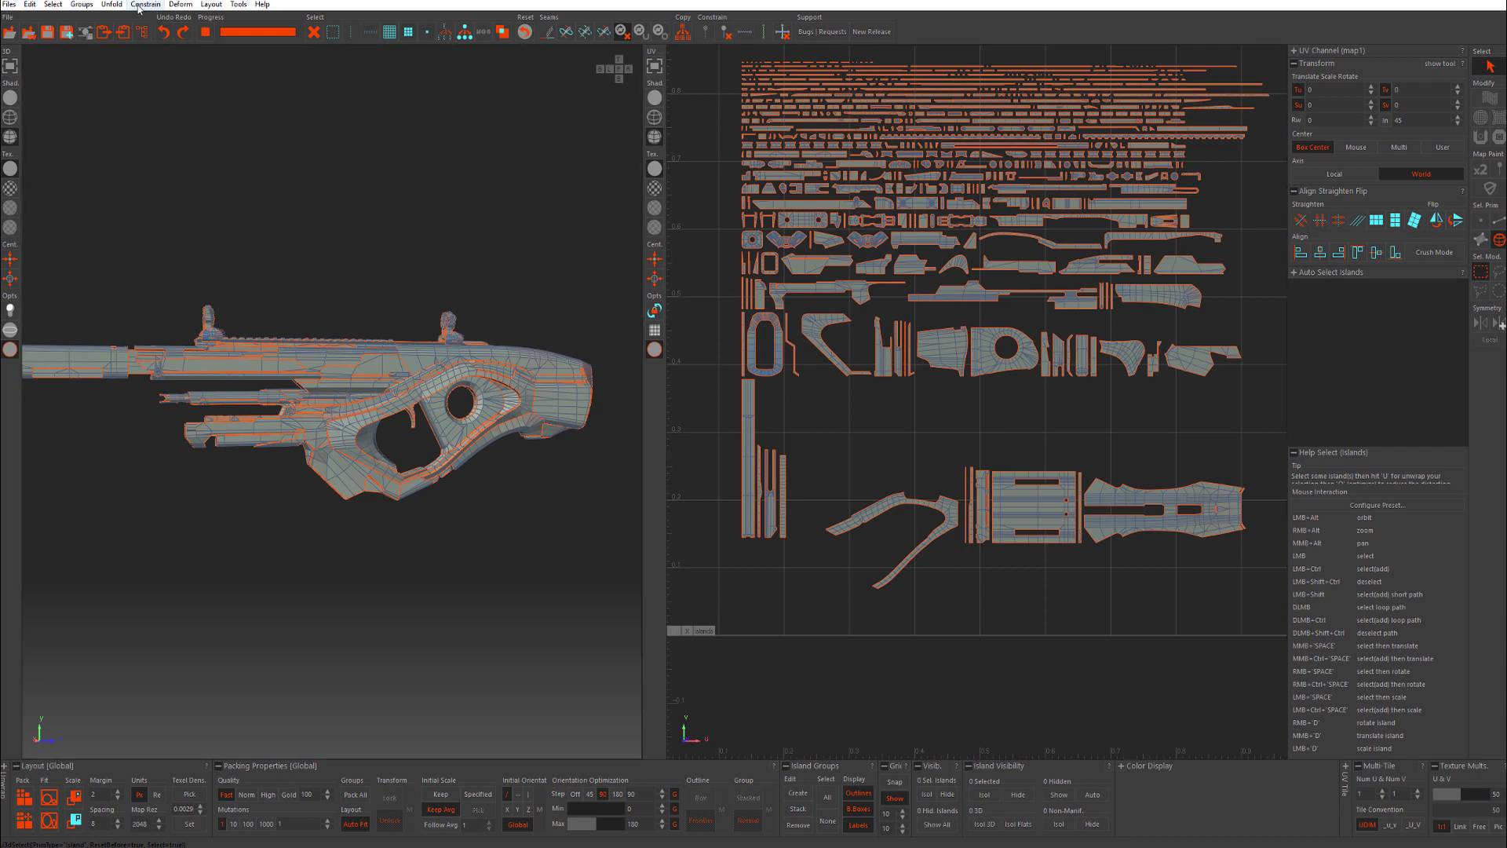
Select all UV islands belonging to the three GRP_Suppressor objects through the file data object list.
{"action": "left_click", "coordinate": [483, 31]}
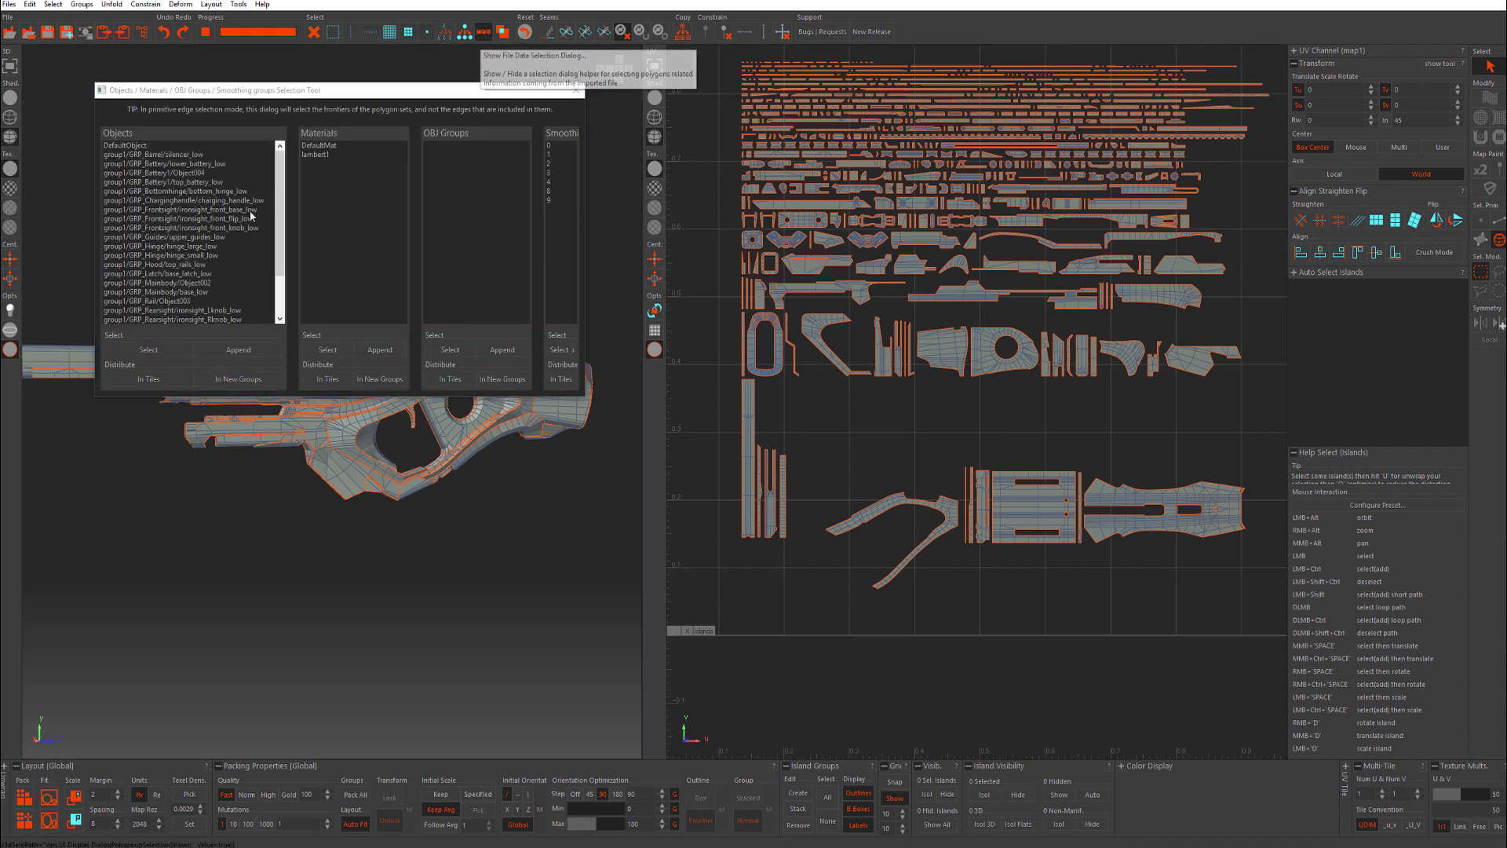
{"action": "left_click", "coordinate": [196, 300]}
{"action": "left_click", "coordinate": [205, 293]}
{"action": "left_click", "coordinate": [209, 310], "text": "shift"}
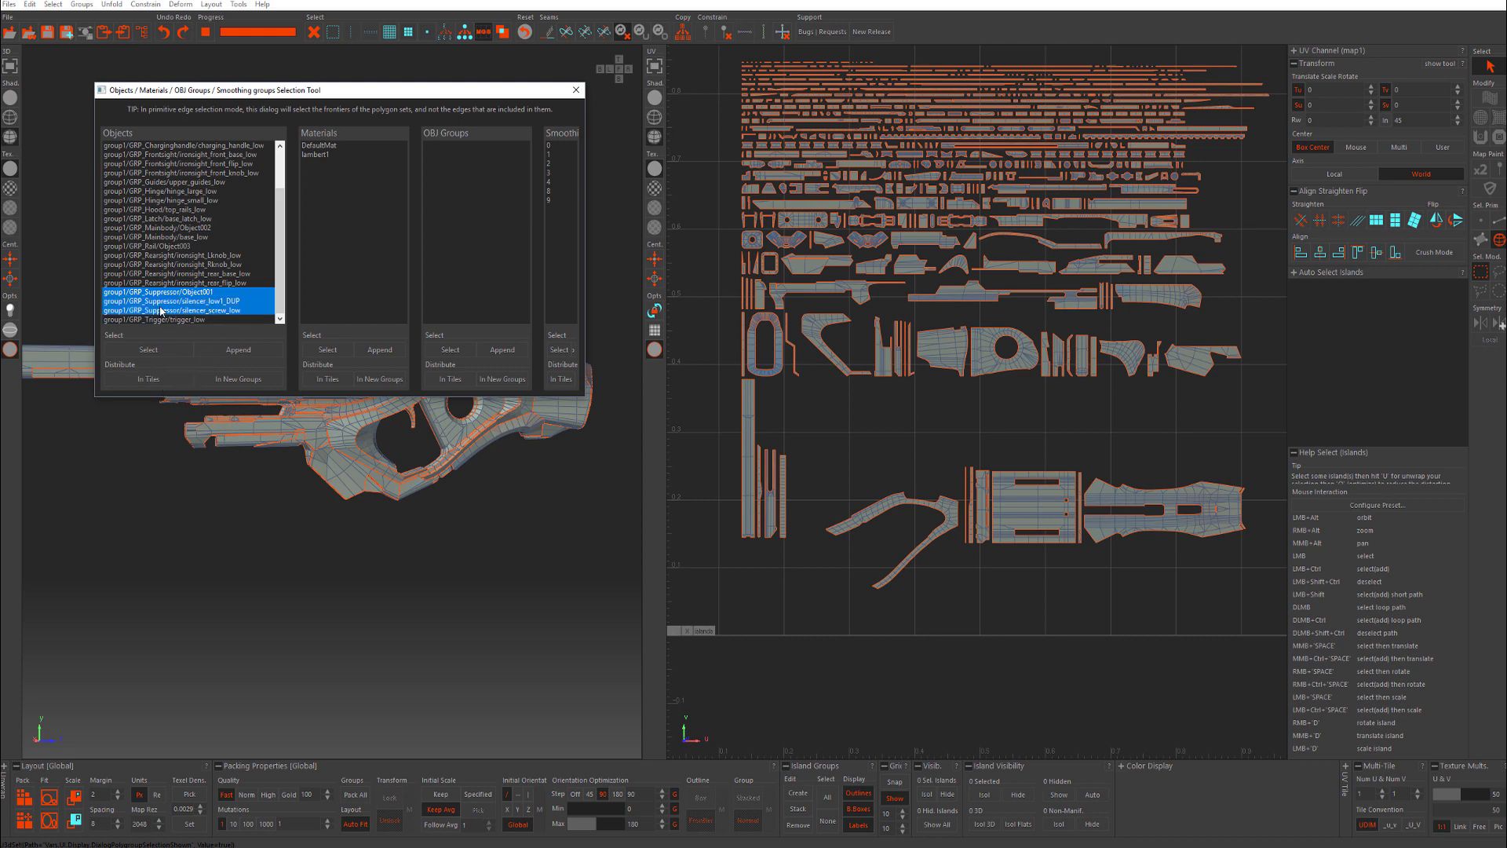
{"action": "left_click", "coordinate": [153, 351]}
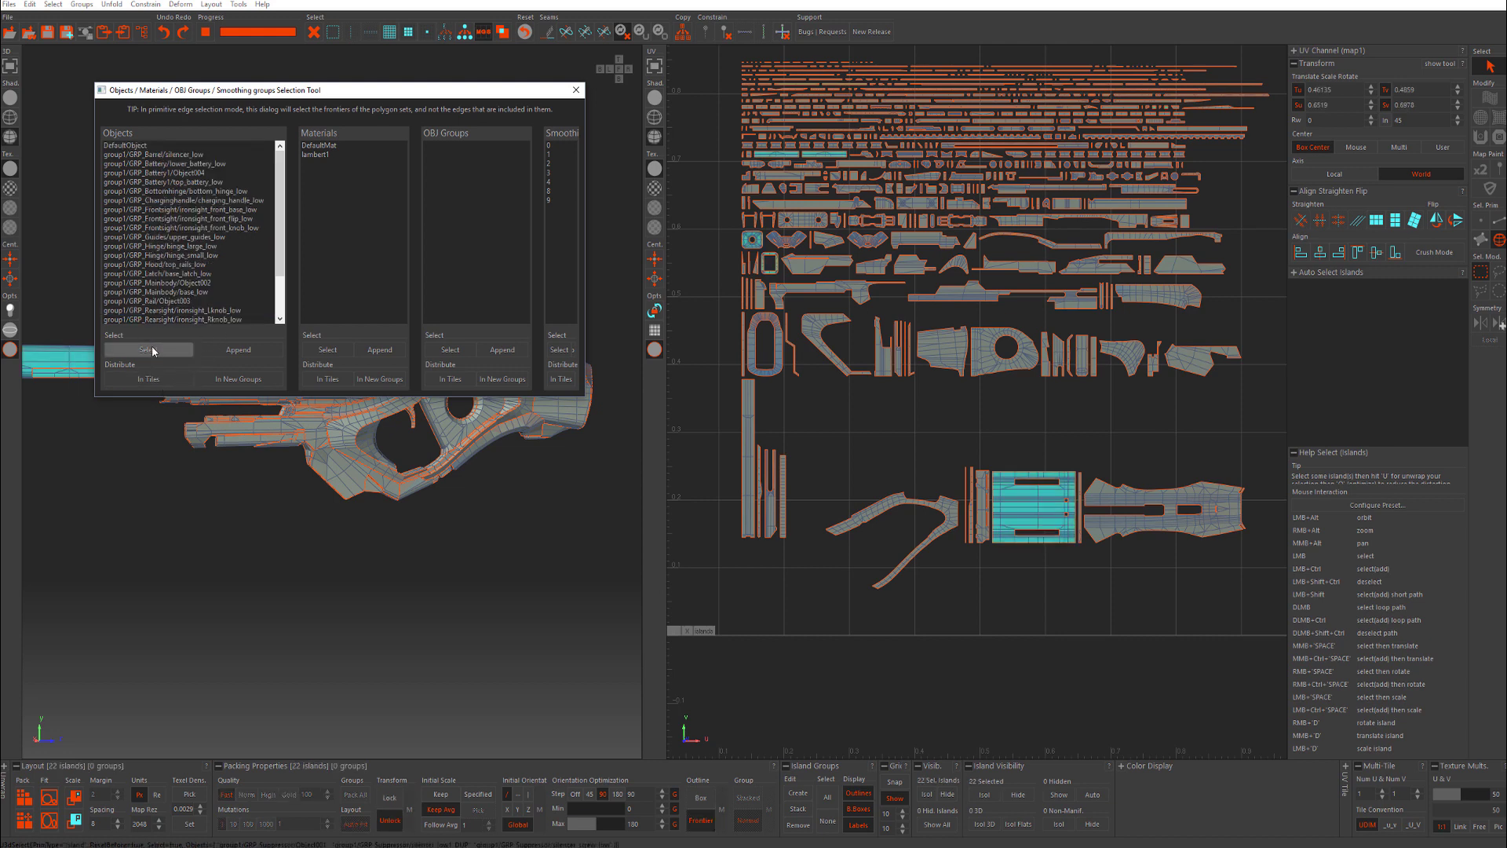
{"action": "left_click", "coordinate": [576, 90]}
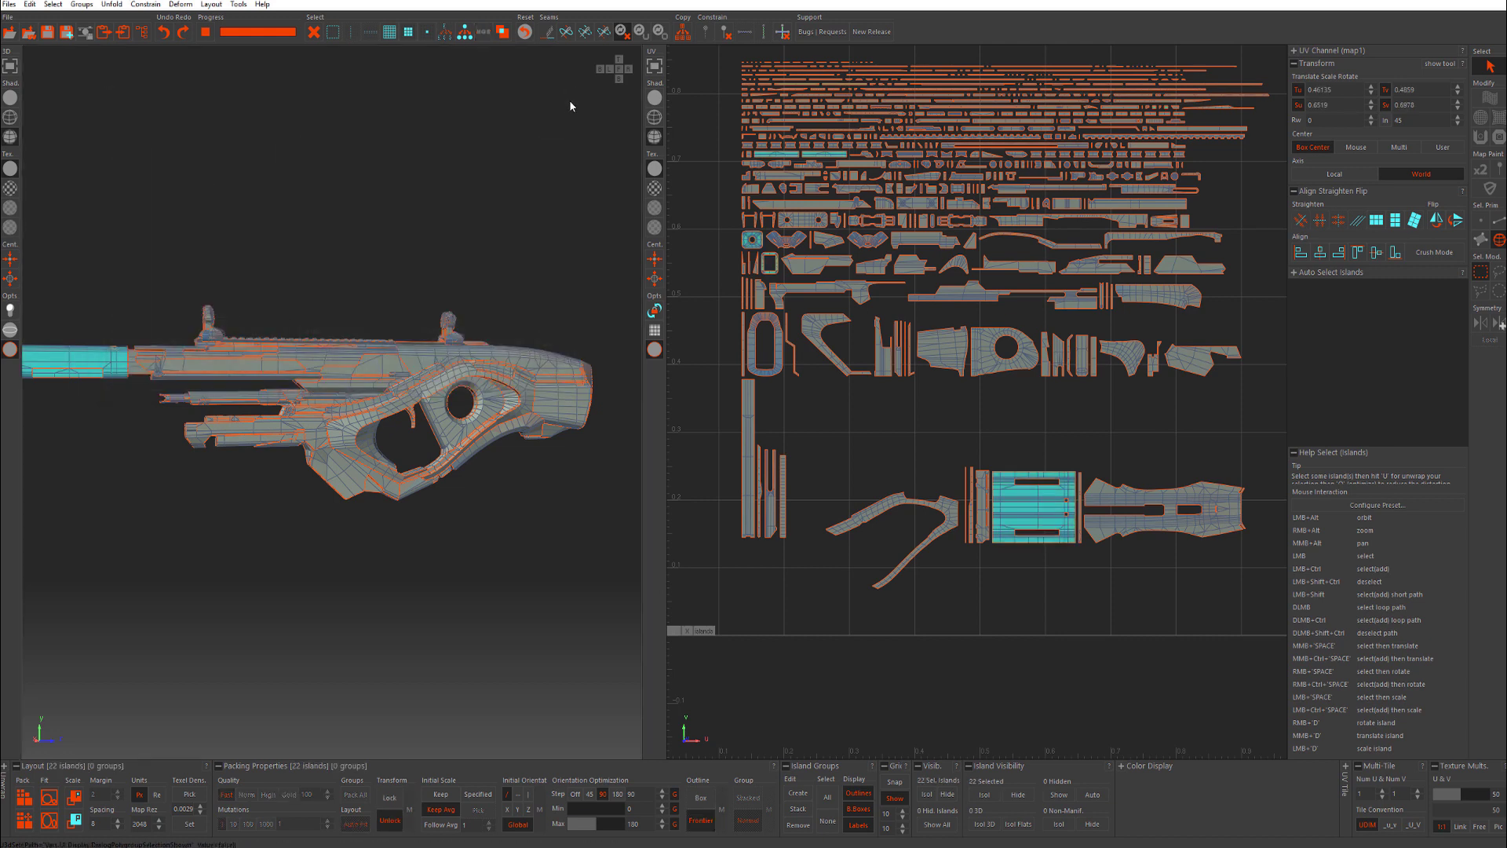
Create an island group from the selected suppressor islands and remove that group again.
{"action": "left_click", "coordinate": [798, 794]}
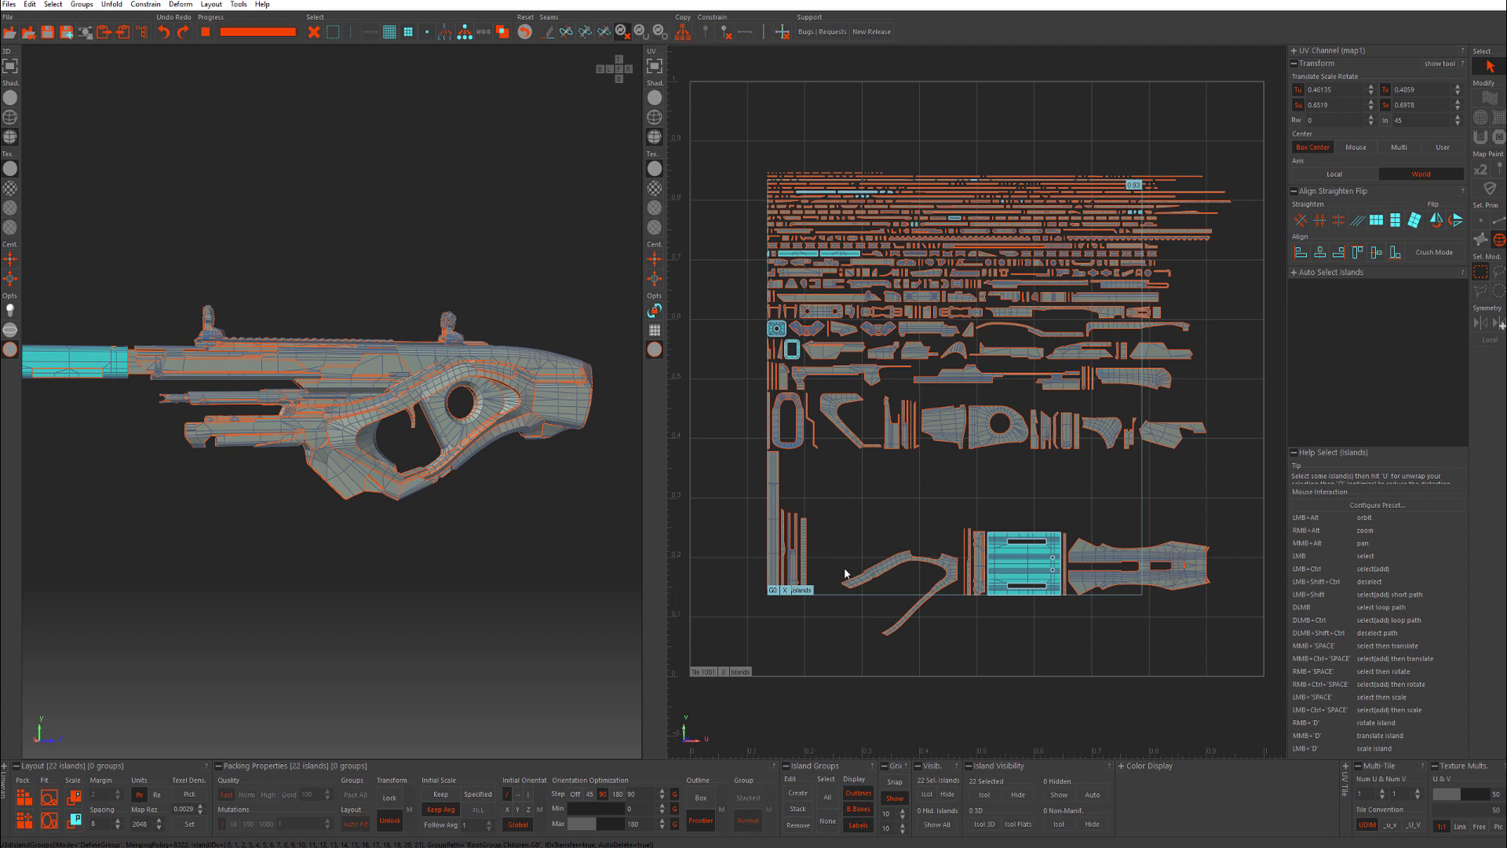
{"action": "left_click", "coordinate": [798, 824]}
{"action": "left_click", "coordinate": [875, 452]}
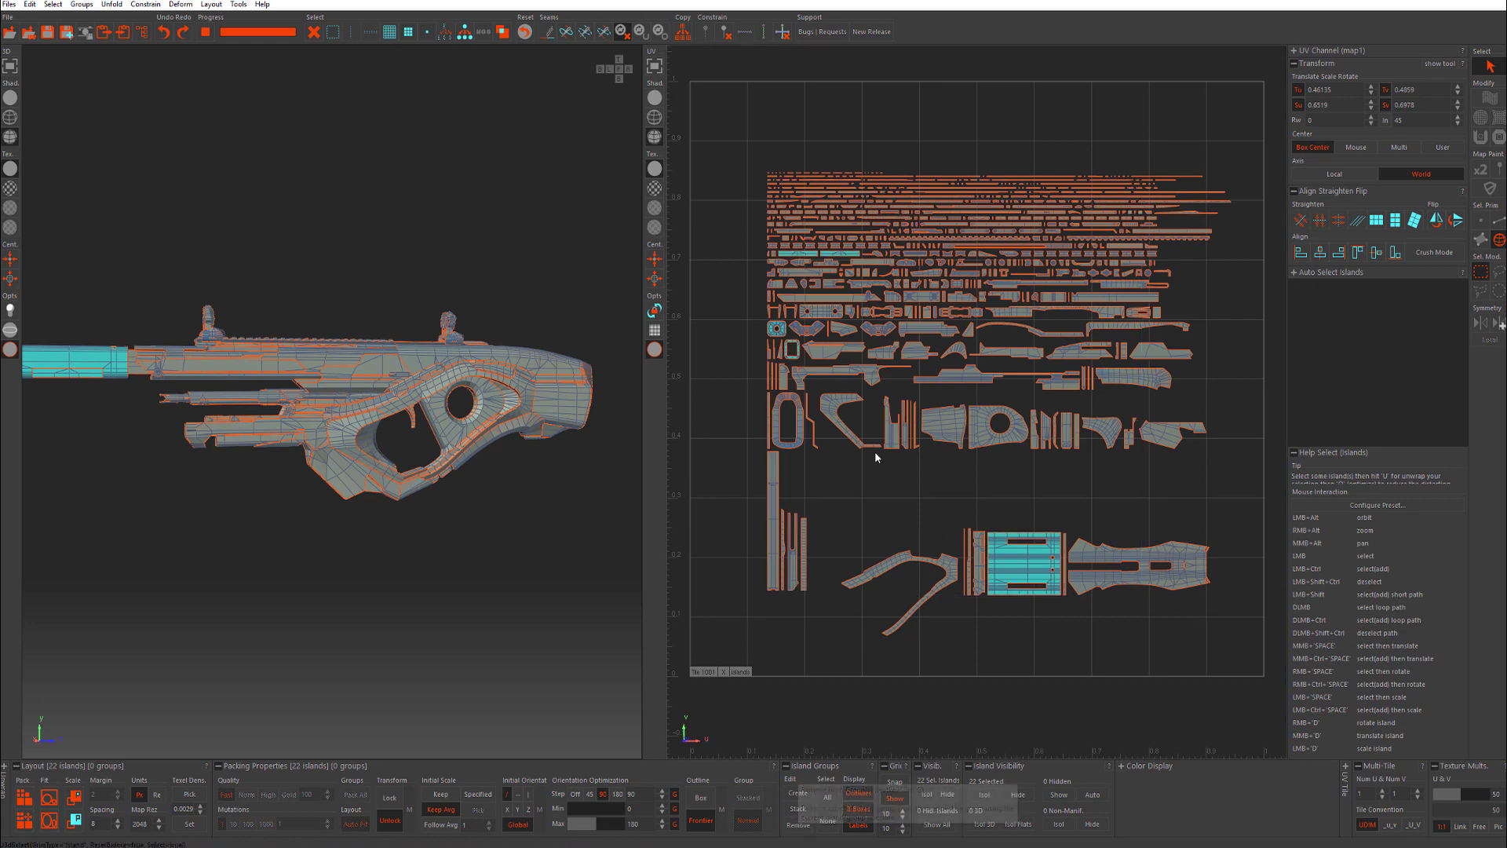
{"action": "scroll", "coordinate": [877, 455], "scroll_direction": "up", "scroll_amount": 1}
{"action": "middle_click_drag", "start_coordinate": [916, 510], "coordinate": [886, 475], "text": "alt"}
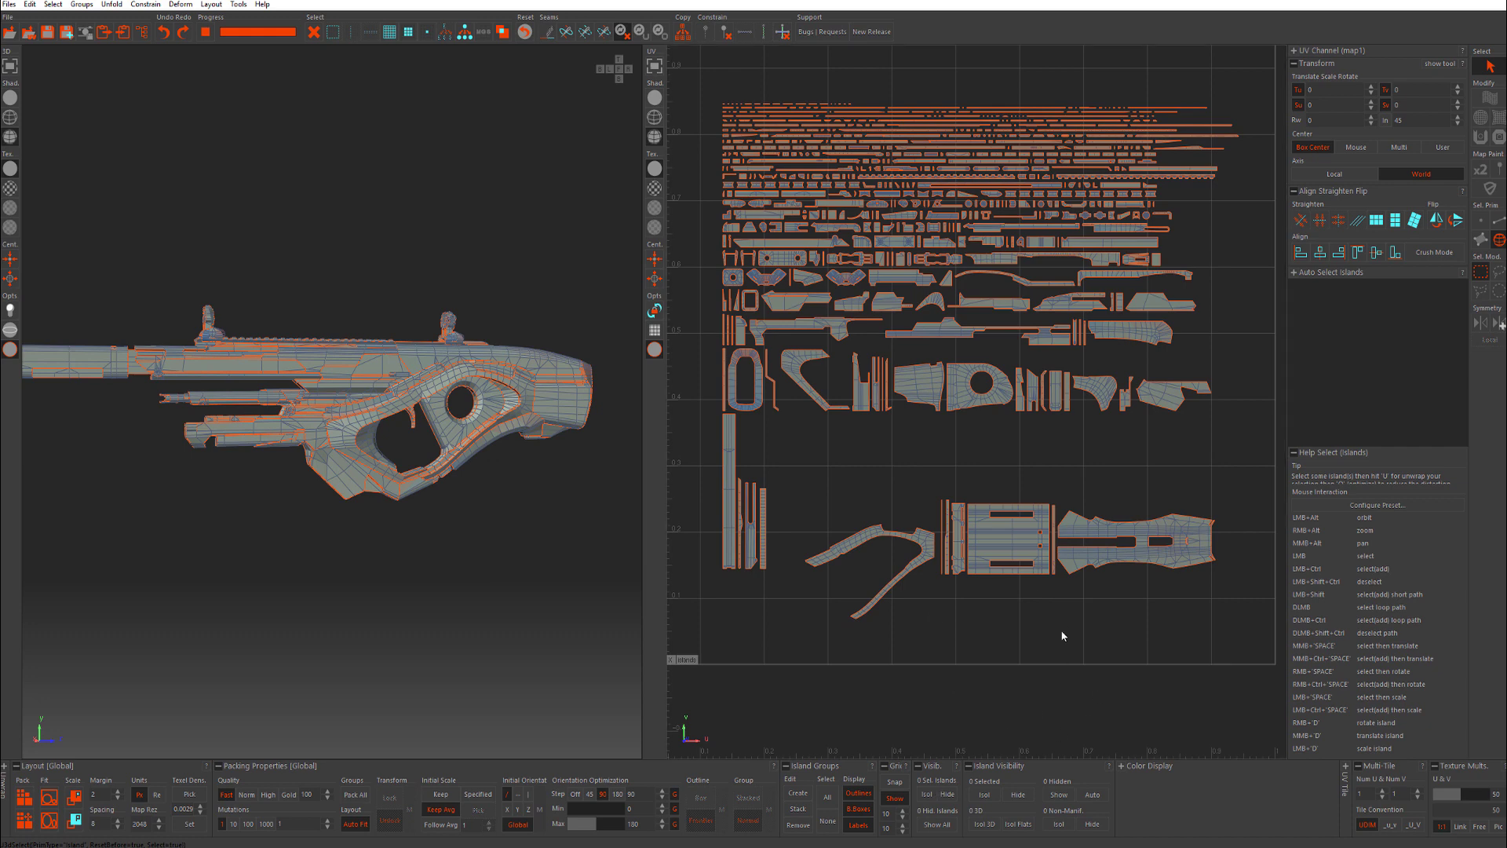
Expand the UV Tile settings and set the tile's vertical size to 2.
{"action": "scroll", "coordinate": [987, 551], "scroll_direction": "down", "scroll_amount": 2}
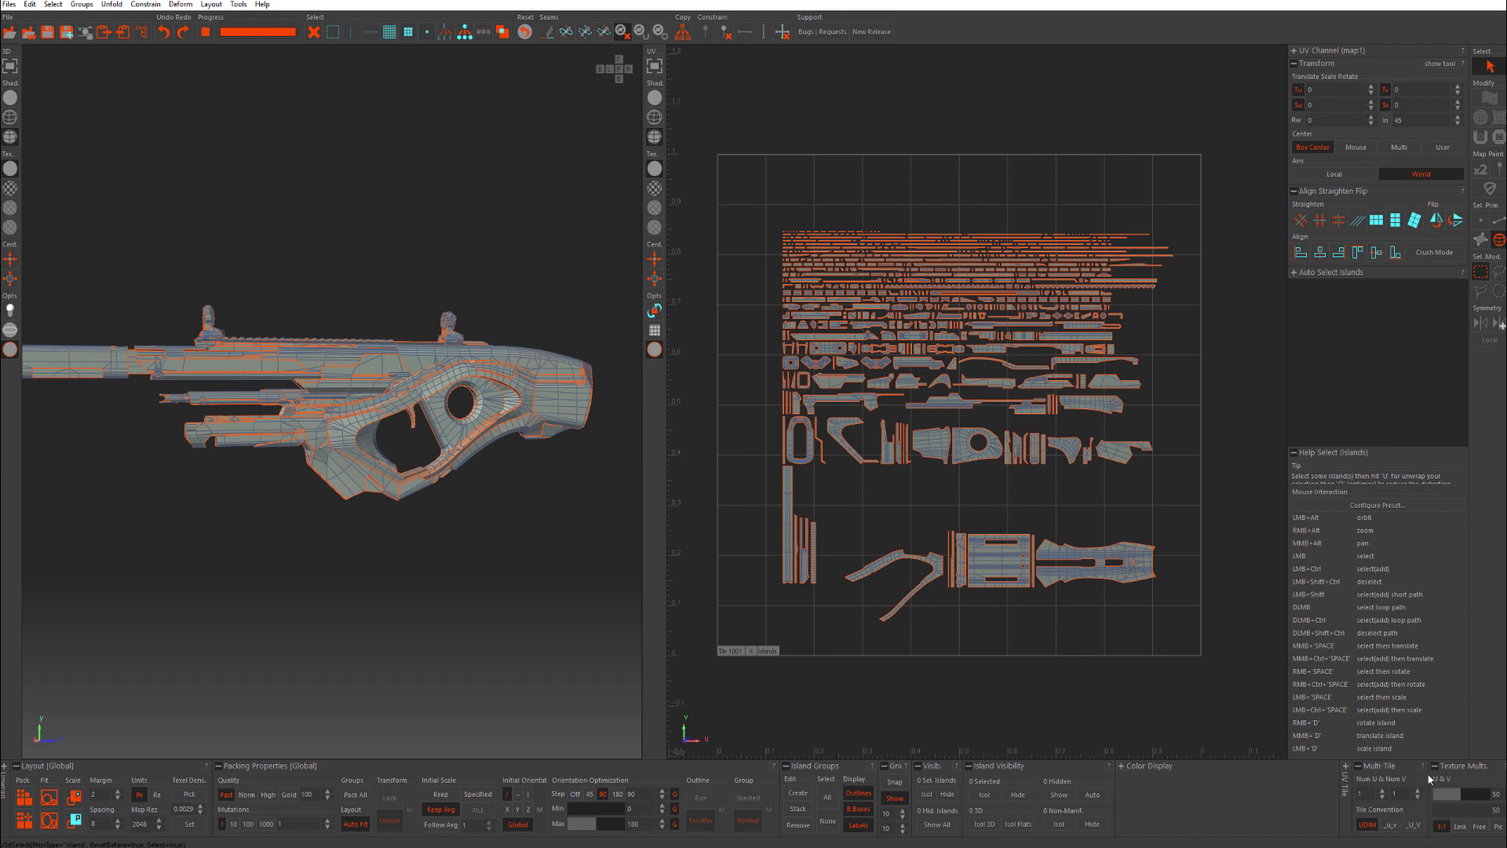
{"action": "left_click", "coordinate": [1345, 768]}
{"action": "left_click", "coordinate": [1320, 796]}
{"action": "type", "text": "2"}
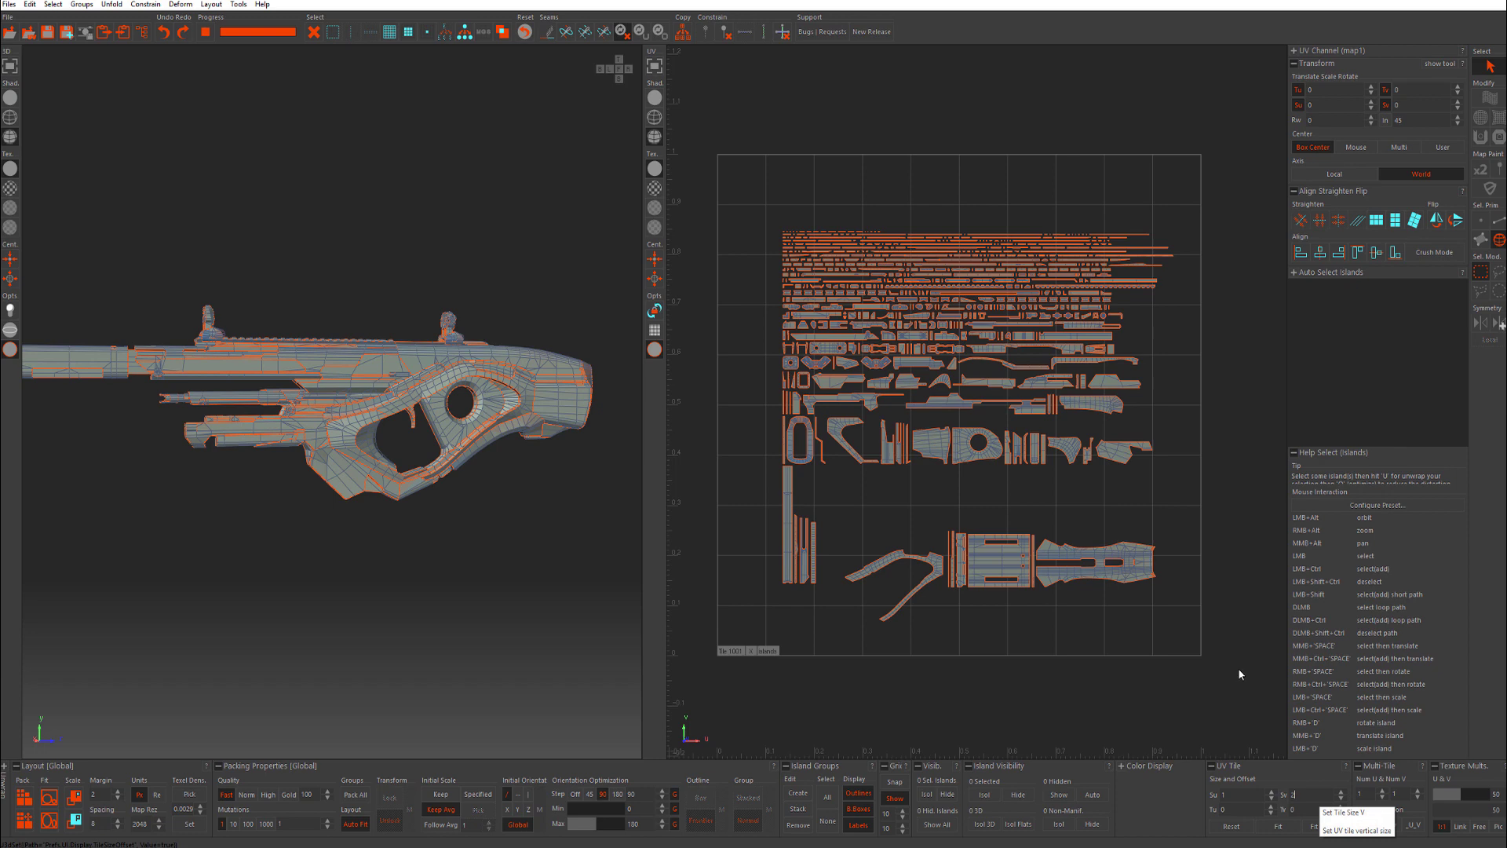
{"action": "scroll", "coordinate": [1127, 573], "scroll_direction": "down", "scroll_amount": 6}
{"action": "scroll", "coordinate": [987, 314], "scroll_direction": "up", "scroll_amount": 2}
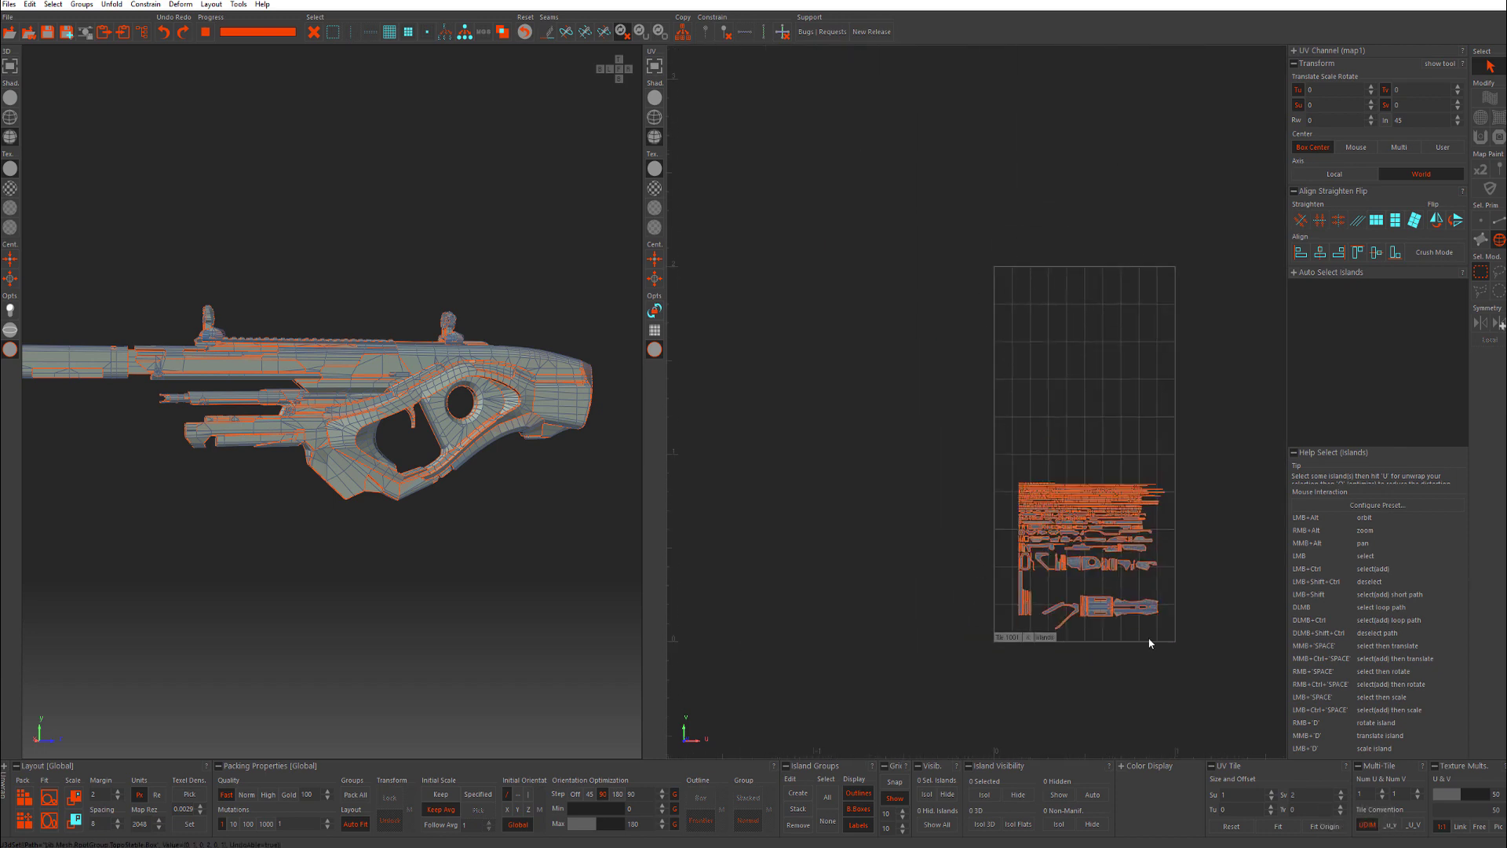
Restore the UV tile's vertical size to 1.
{"action": "left_click_drag", "start_coordinate": [1297, 791], "coordinate": [1272, 795]}
{"action": "type", "text": "1"}
{"action": "middle_click_drag", "start_coordinate": [1281, 645], "coordinate": [1183, 558], "text": "alt"}
{"action": "scroll", "coordinate": [1063, 474], "scroll_direction": "up", "scroll_amount": 2}
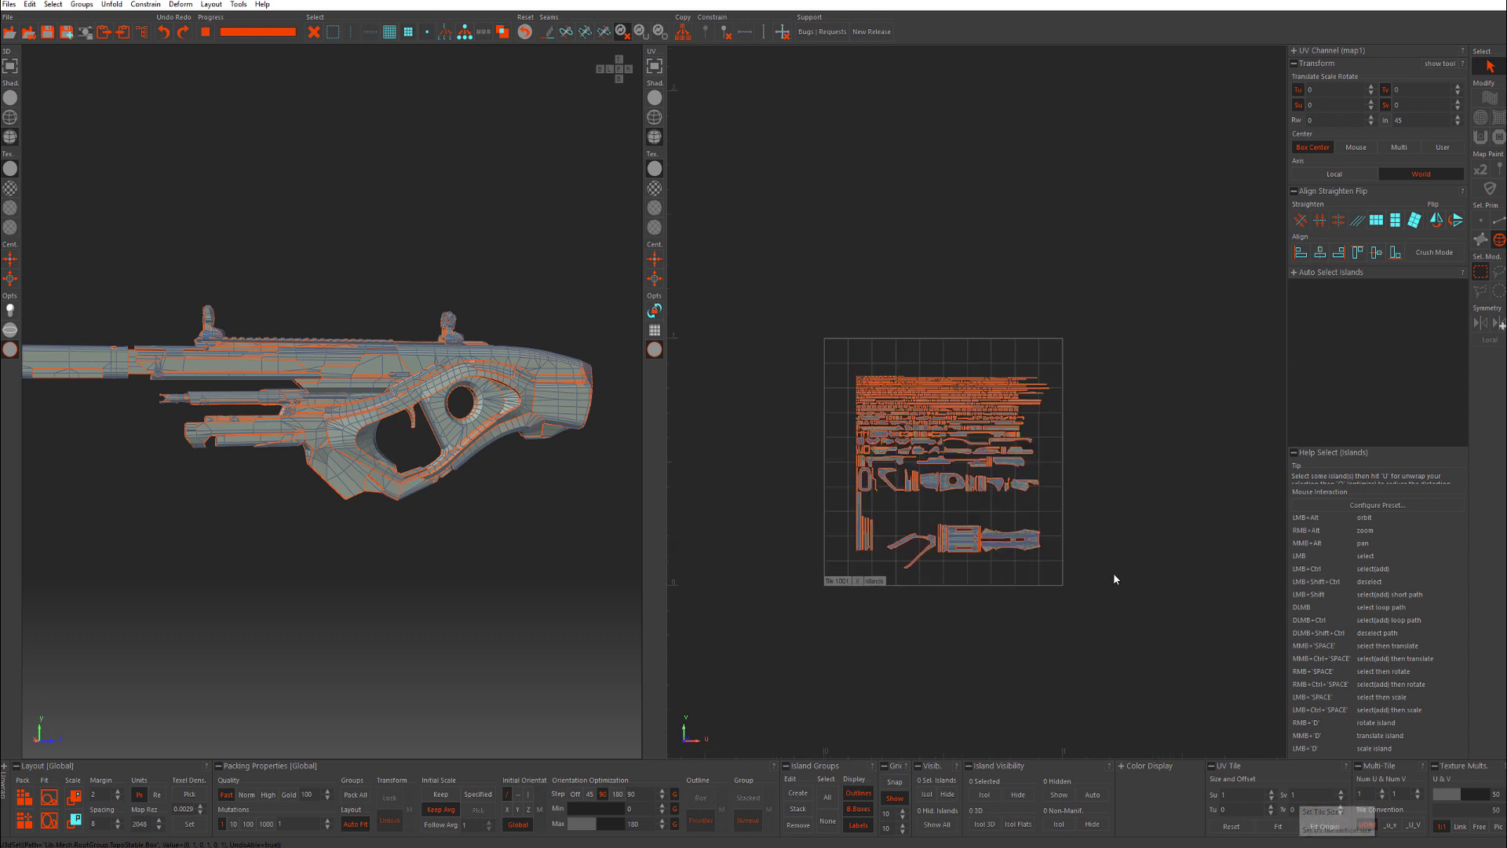
Set the UV tile's vertical size to 0.5 for a half-height, non-square layout.
{"action": "double_click", "coordinate": [1296, 795]}
{"action": "type", "text": "0.5"}
{"action": "key", "text": "Return"}
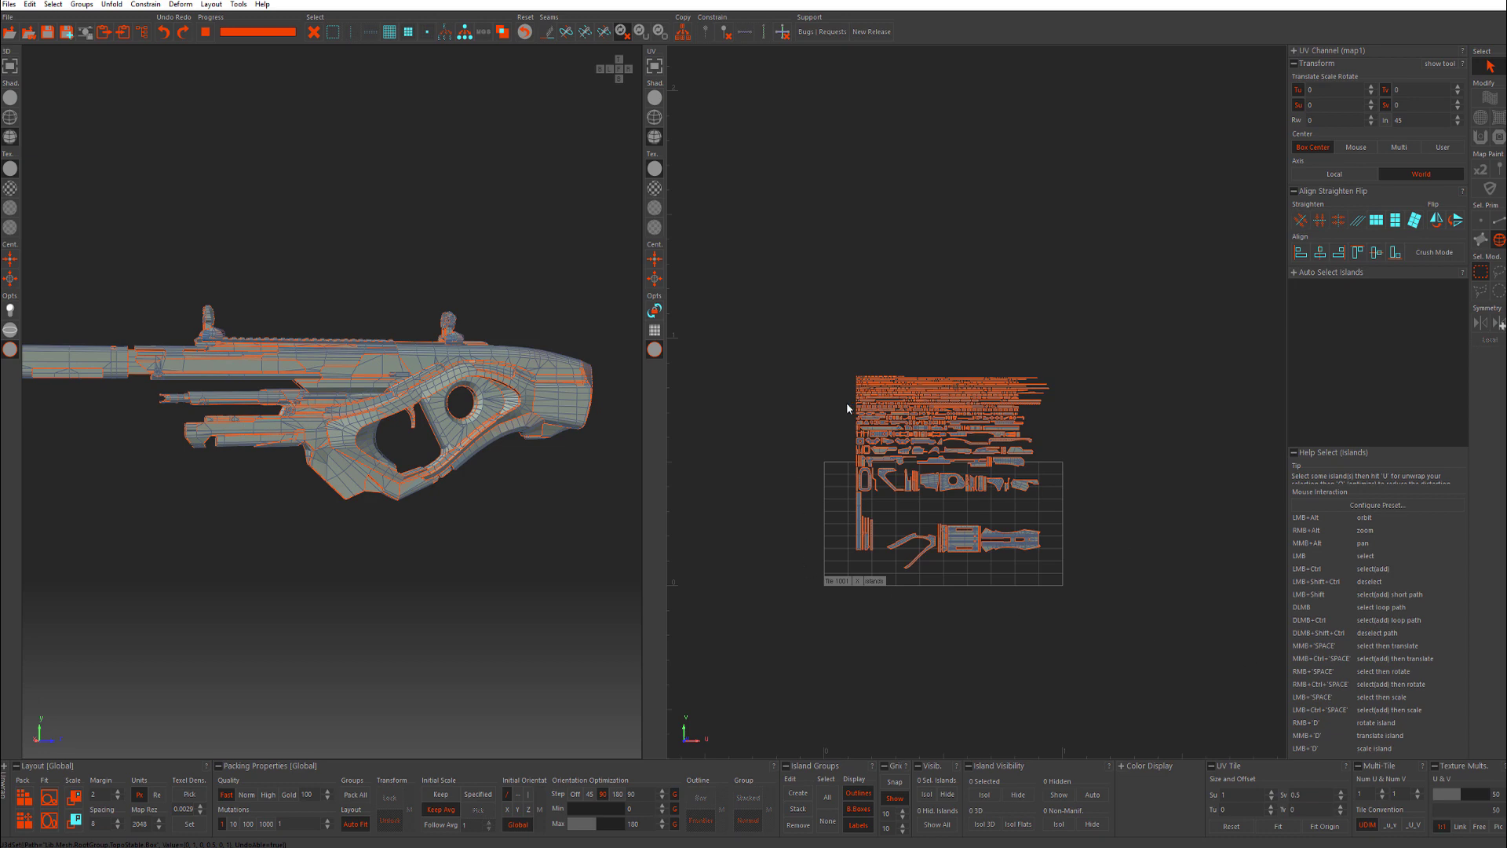
{"action": "scroll", "coordinate": [820, 471], "scroll_direction": "up", "scroll_amount": 4}
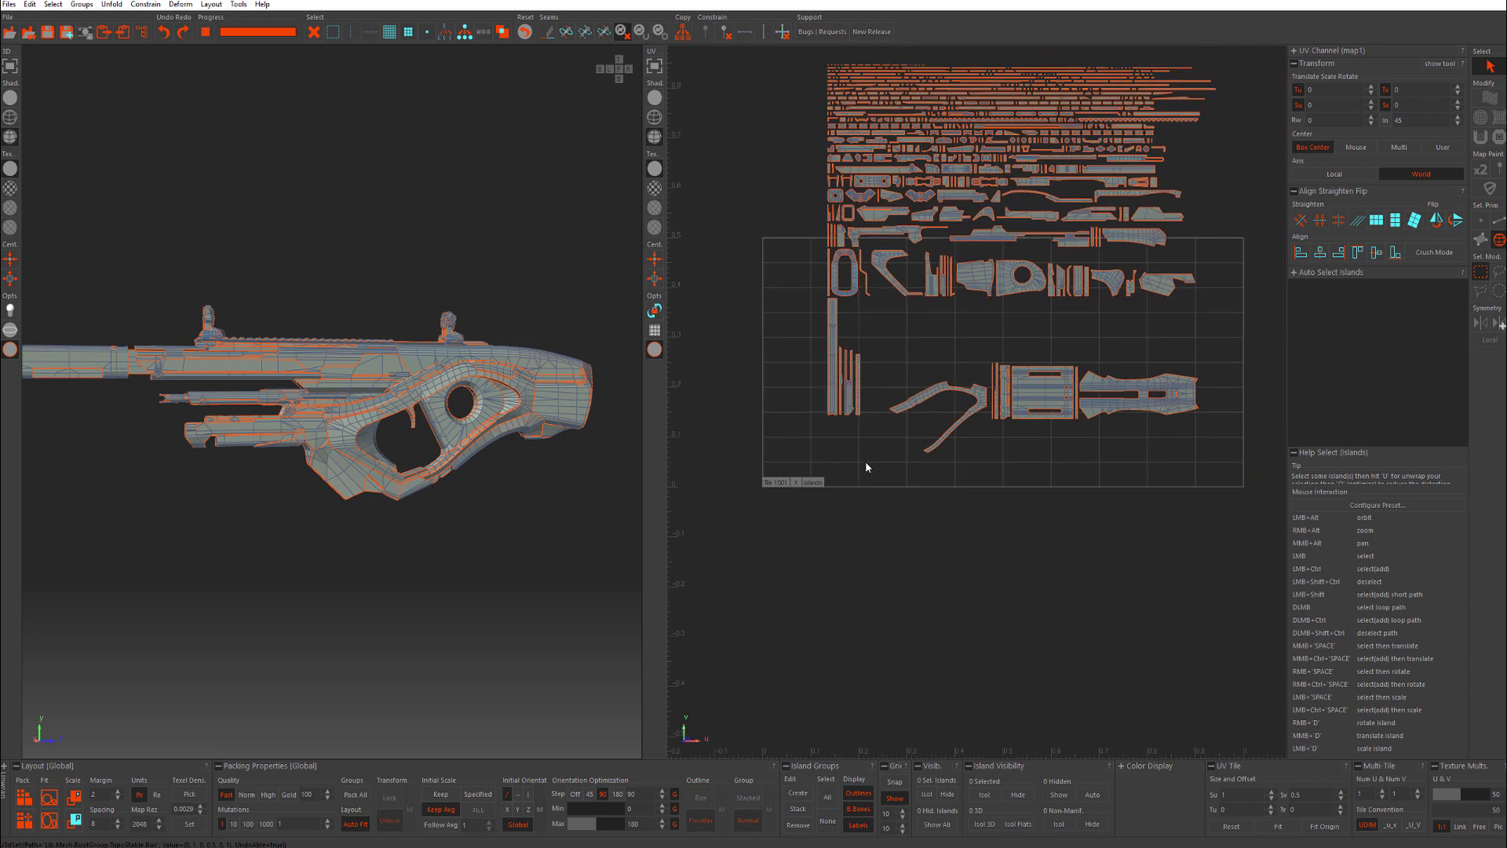
Return the UV tile to a square by setting its vertical size to 1.
{"action": "double_click", "coordinate": [1303, 795]}
{"action": "type", "text": "1"}
{"action": "key", "text": "Return"}
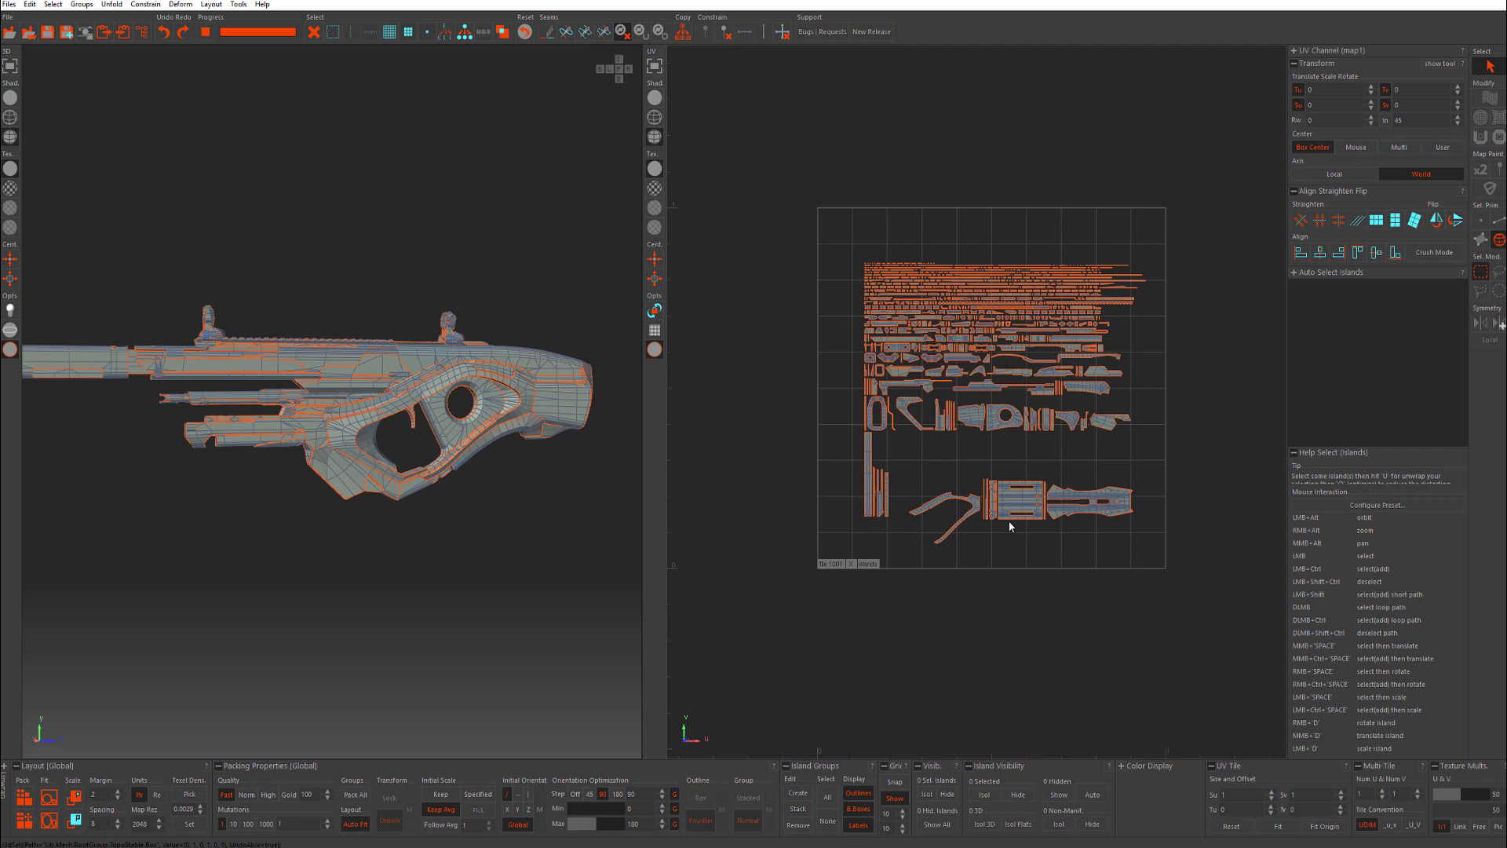
Clear any island selection and pack all the rifle's UV islands into the tile.
{"action": "right_click_drag", "start_coordinate": [825, 418], "coordinate": [846, 436], "text": "alt"}
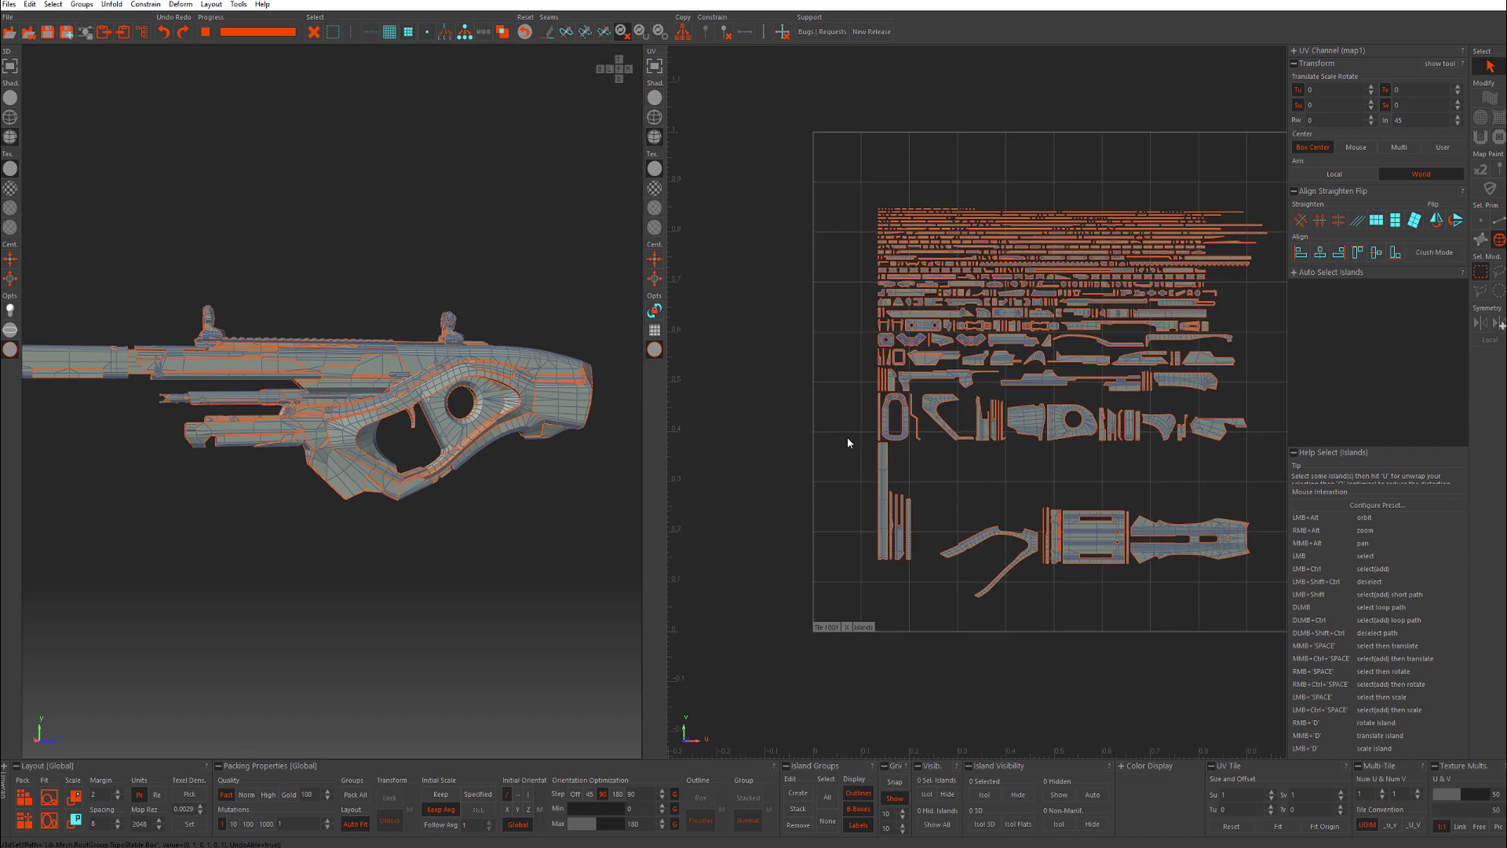
{"action": "middle_click_drag", "start_coordinate": [846, 437], "coordinate": [807, 427], "text": "alt"}
{"action": "left_click", "coordinate": [757, 411]}
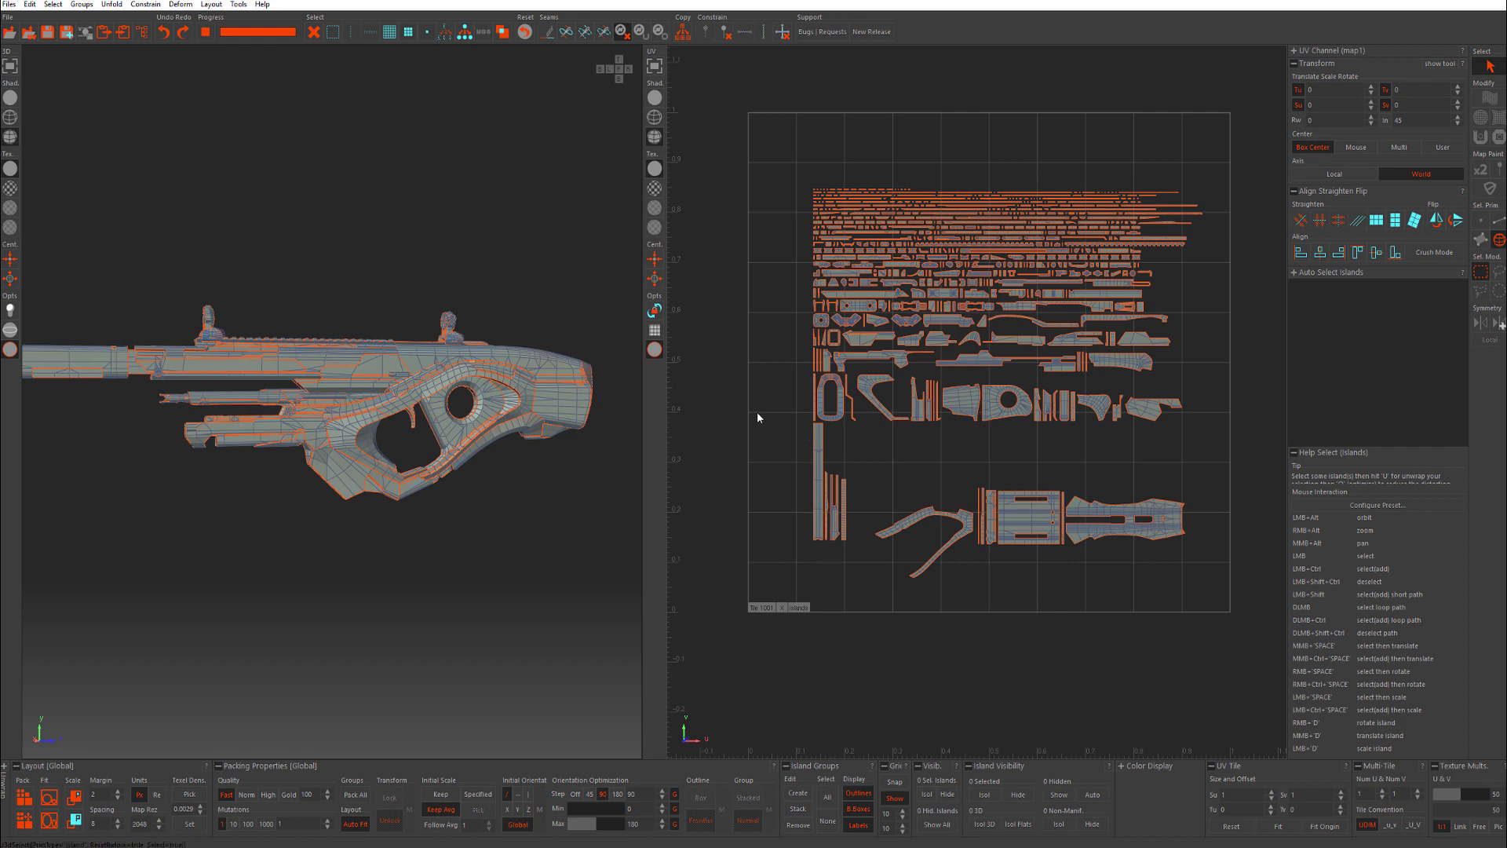
{"action": "left_click", "coordinate": [30, 798]}
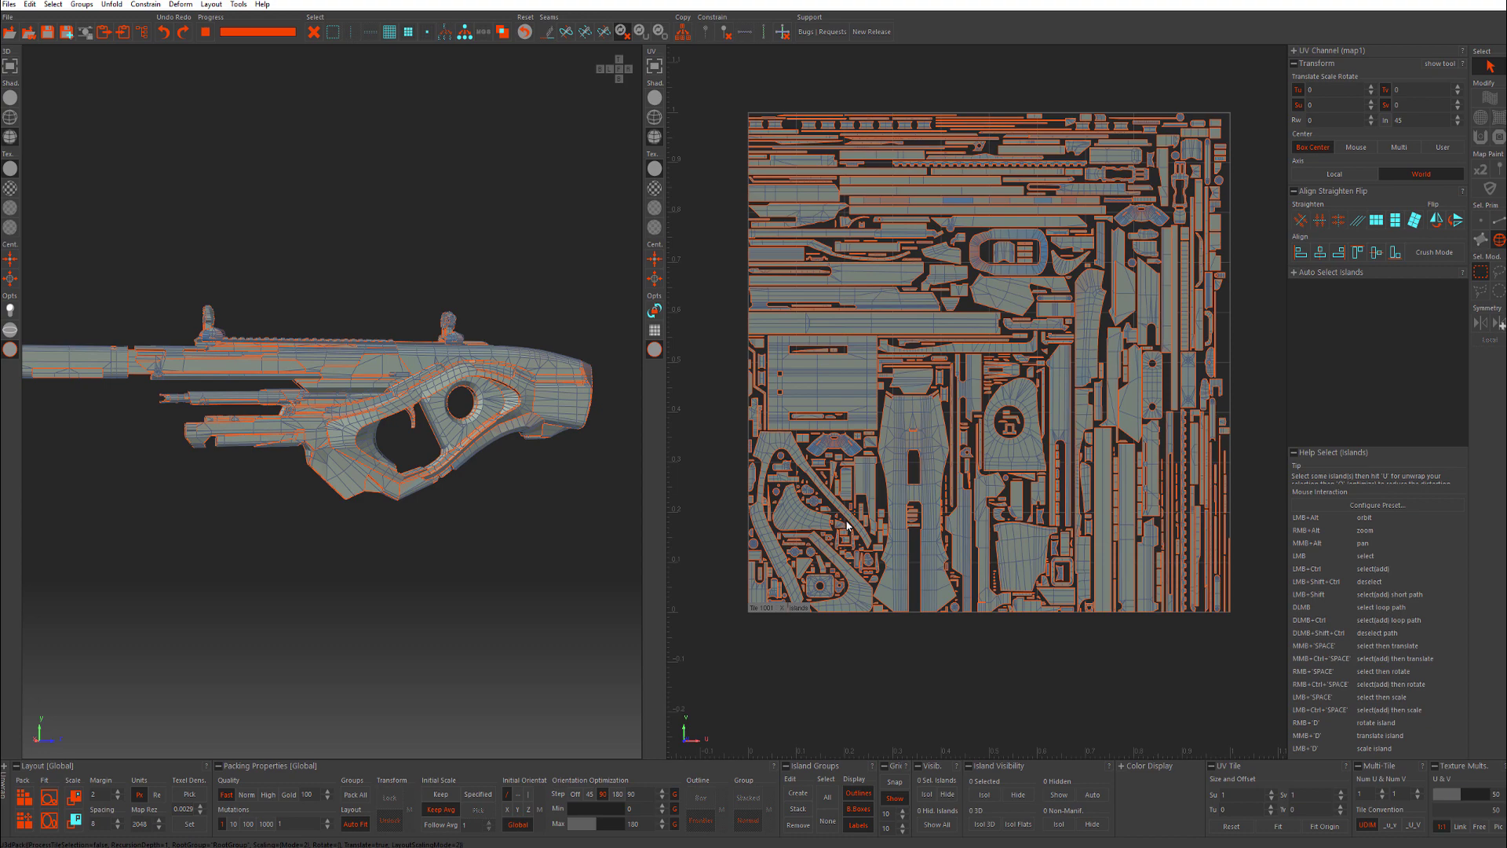
Examine the spacing and arrangement of the packed islands along the right part of the UV tile.
{"action": "right_click_drag", "start_coordinate": [1053, 316], "coordinate": [1168, 426], "text": "alt"}
{"action": "middle_click_drag", "start_coordinate": [1167, 426], "coordinate": [1097, 465], "text": "alt"}
{"action": "right_click_drag", "start_coordinate": [1098, 465], "coordinate": [1097, 488], "text": "alt"}
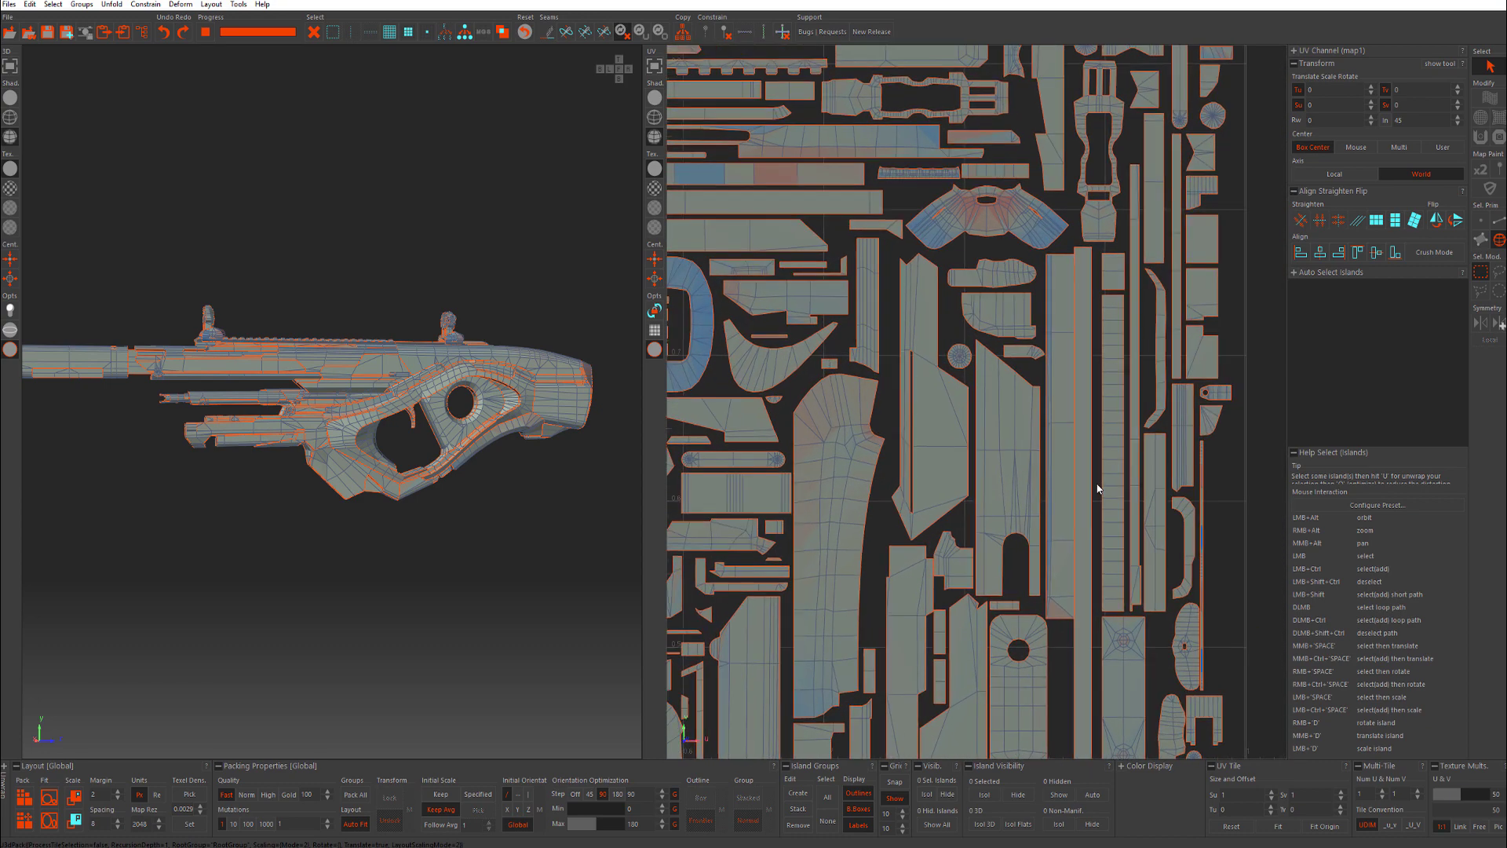
{"action": "right_click_drag", "start_coordinate": [1103, 555], "coordinate": [1099, 531], "text": "alt"}
{"action": "middle_click_drag", "start_coordinate": [1098, 530], "coordinate": [974, 281], "text": "alt"}
{"action": "right_click_drag", "start_coordinate": [975, 281], "coordinate": [1073, 554], "text": "alt"}
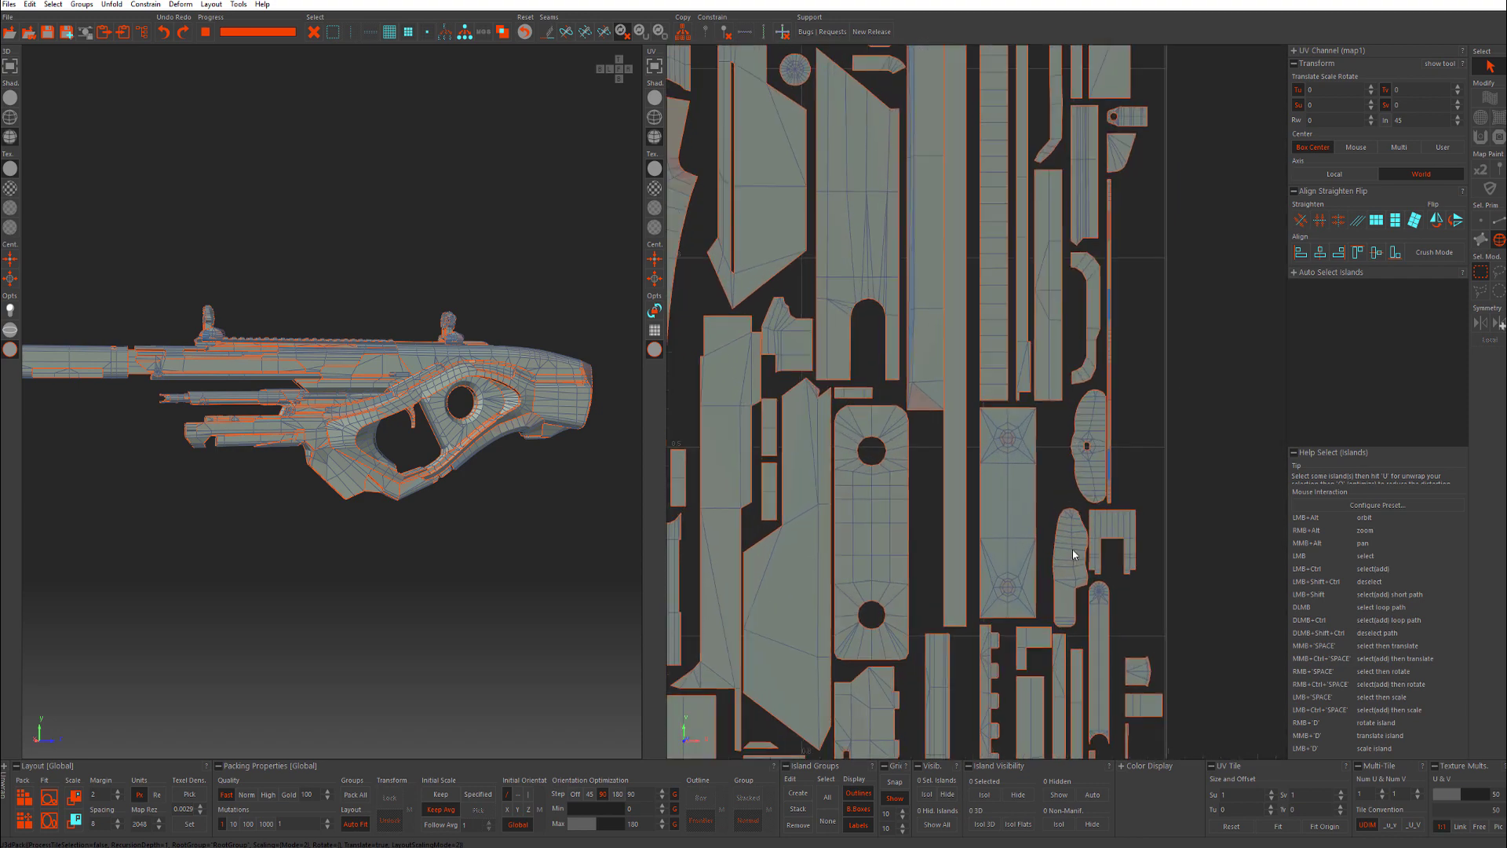
{"action": "scroll", "coordinate": [1012, 573], "scroll_direction": "down", "scroll_amount": 3}
{"action": "scroll", "coordinate": [981, 550], "scroll_direction": "up", "scroll_amount": 6}
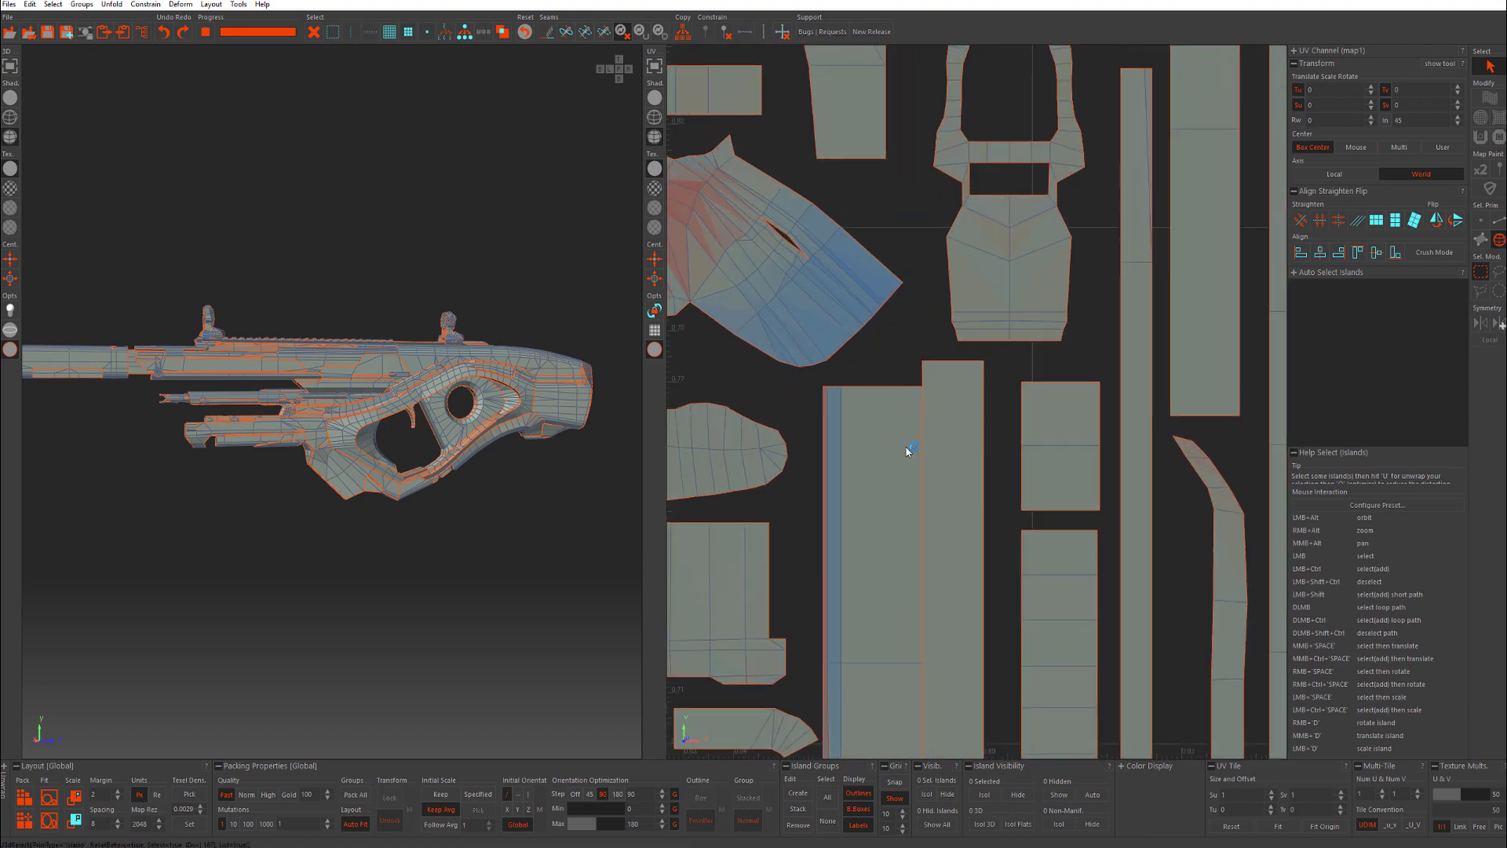
Select the long narrow strip island below the frame-shaped sight piece and inspect how closely it sits to its neighbour.
{"action": "left_click", "coordinate": [955, 449]}
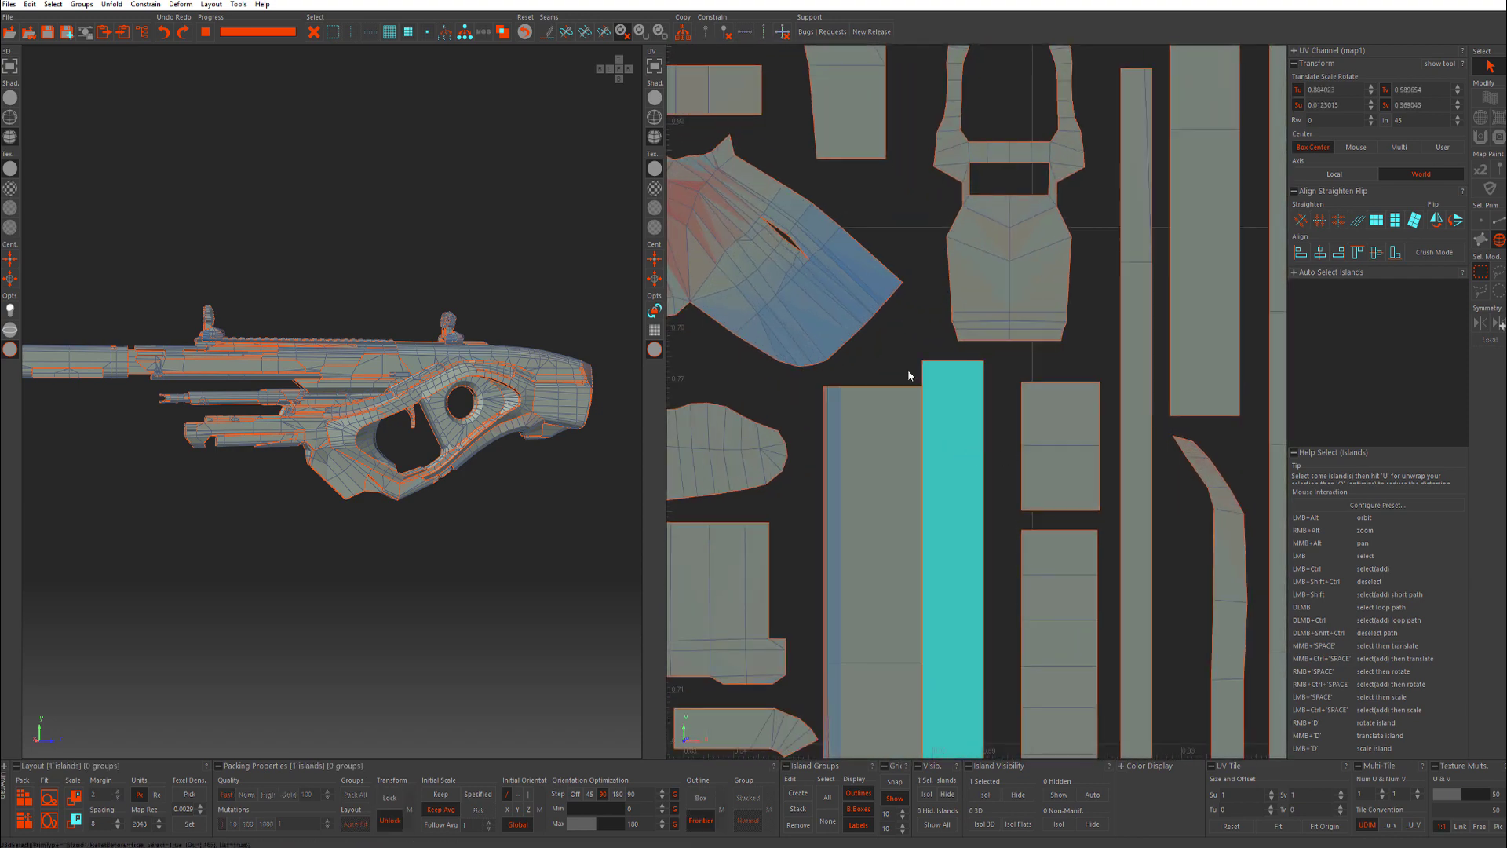
{"action": "left_click", "coordinate": [934, 440]}
{"action": "scroll", "coordinate": [901, 516], "scroll_direction": "down", "scroll_amount": 4}
{"action": "middle_click_drag", "start_coordinate": [902, 659], "coordinate": [898, 465], "text": "alt"}
{"action": "mouse_move", "coordinate": [397, 415]}
{"action": "left_mouse_down", "text": "alt"}
{"action": "mouse_move", "coordinate": [567, 426]}
{"action": "mouse_move", "coordinate": [381, 427]}
{"action": "left_mouse_up", "text": "alt"}
{"action": "scroll", "coordinate": [973, 519], "scroll_direction": "down", "scroll_amount": 5}
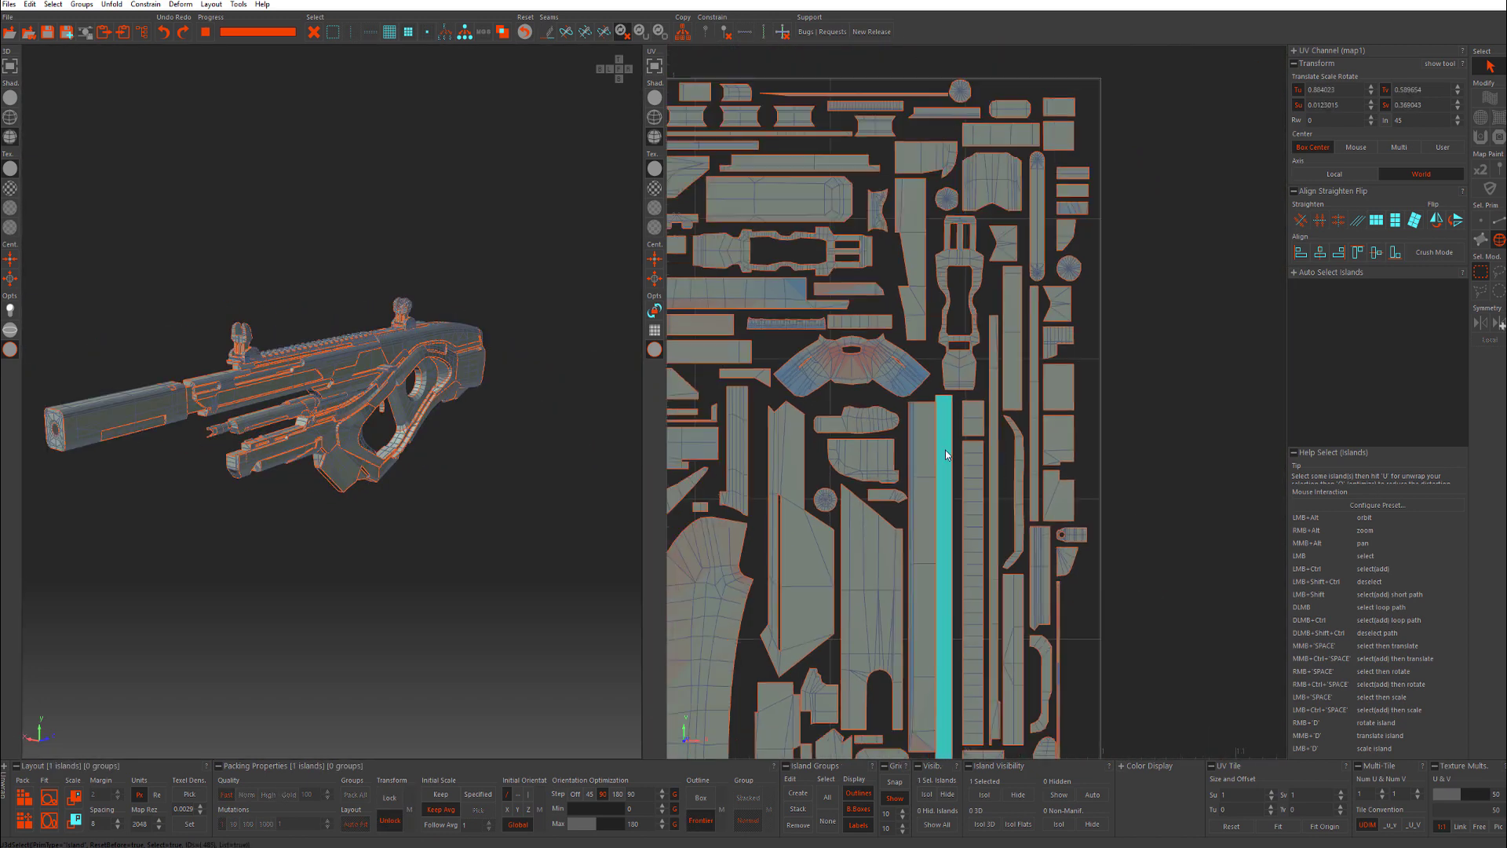
{"action": "middle_click_drag", "start_coordinate": [961, 627], "coordinate": [962, 502], "text": "alt"}
{"action": "scroll", "coordinate": [959, 469], "scroll_direction": "up", "scroll_amount": 4}
Try to move the long narrow strip island onto the right edge of the UV tile.
{"action": "left_click", "coordinate": [1105, 565]}
{"action": "left_click", "coordinate": [946, 666]}
{"action": "middle_click_drag", "start_coordinate": [946, 668], "coordinate": [1164, 605]}
{"action": "scroll", "coordinate": [1138, 505], "scroll_direction": "down", "scroll_amount": 3}
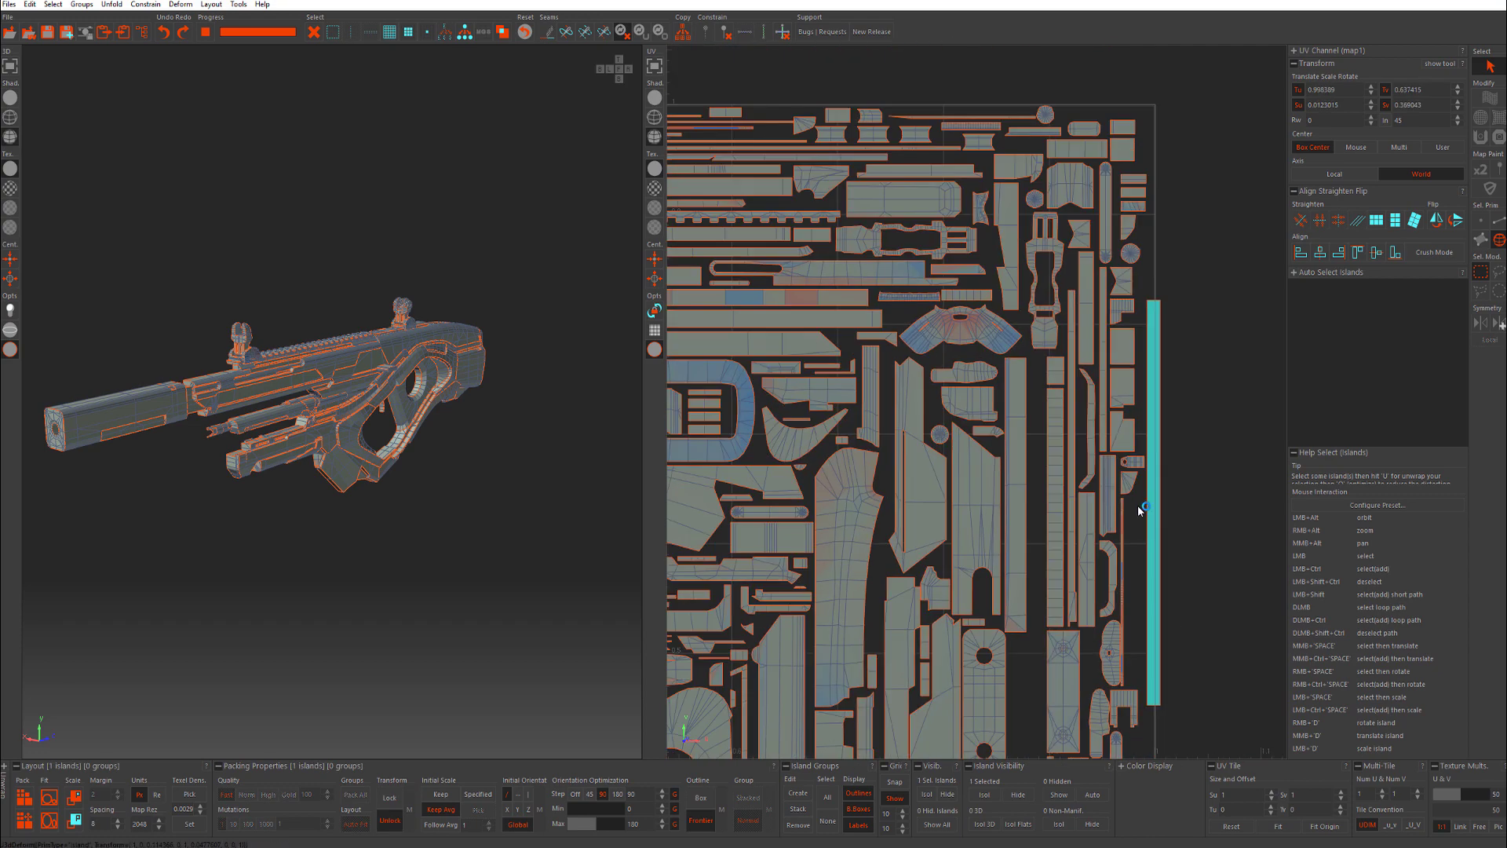
{"action": "scroll", "coordinate": [1091, 509], "scroll_direction": "up", "scroll_amount": 5}
{"action": "scroll", "coordinate": [1029, 408], "scroll_direction": "down", "scroll_amount": 3}
Select the frame-shaped sight island, inspect the packed islands around it, and deselect it.
{"action": "left_click", "coordinate": [1036, 251]}
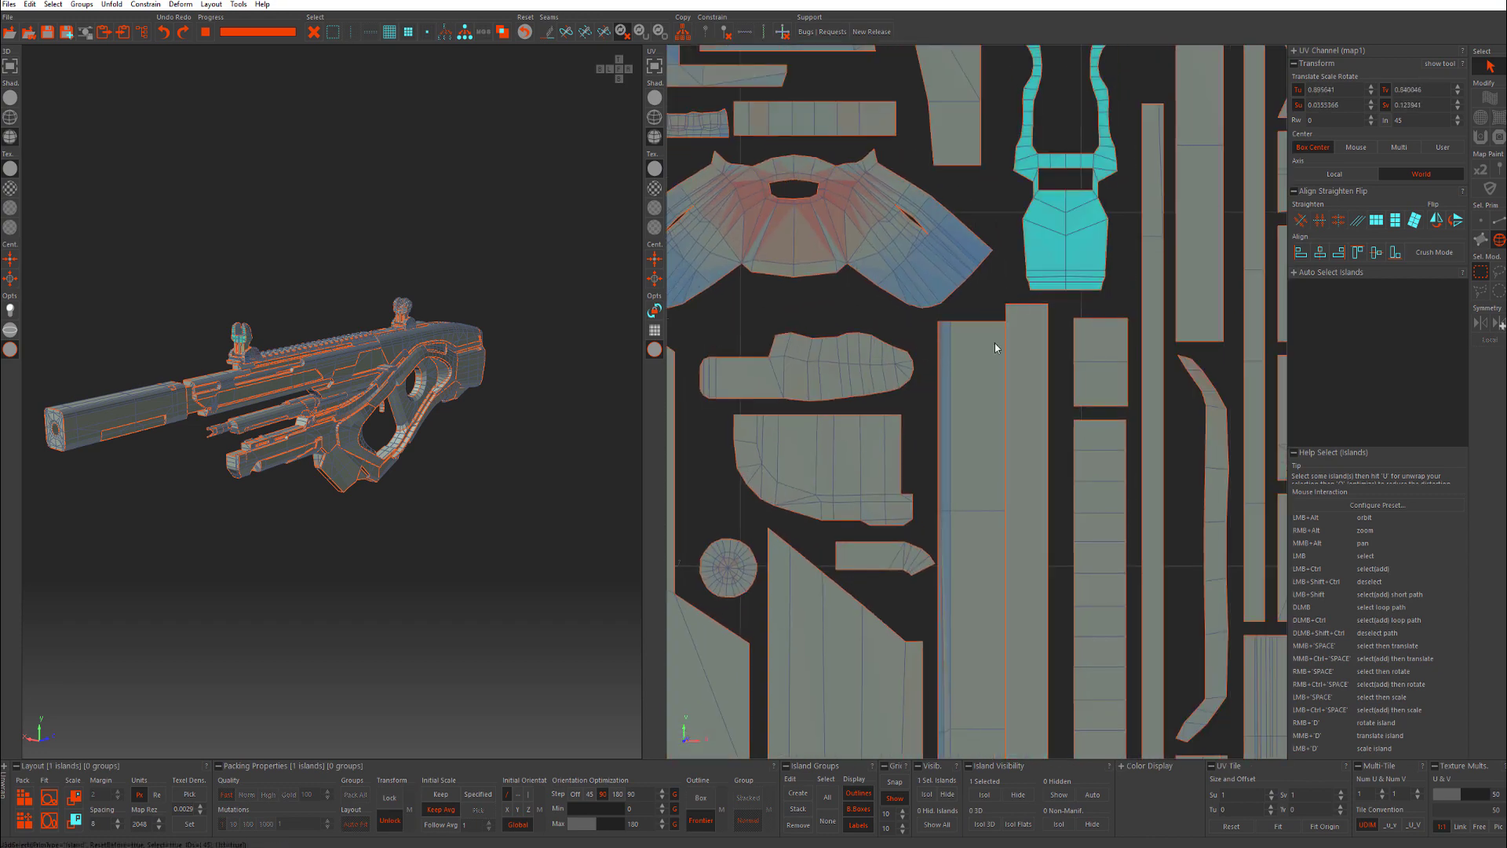
{"action": "scroll", "coordinate": [887, 199], "scroll_direction": "down", "scroll_amount": 2}
{"action": "scroll", "coordinate": [887, 199], "scroll_direction": "down", "scroll_amount": 2}
{"action": "middle_click_drag", "start_coordinate": [738, 361], "coordinate": [1122, 317], "text": "alt"}
{"action": "middle_click_drag", "start_coordinate": [893, 356], "coordinate": [824, 48], "text": "alt"}
{"action": "left_click", "coordinate": [947, 491]}
{"action": "scroll", "coordinate": [942, 463], "scroll_direction": "down", "scroll_amount": 2}
{"action": "middle_click_drag", "start_coordinate": [940, 498], "coordinate": [943, 693], "text": "alt"}
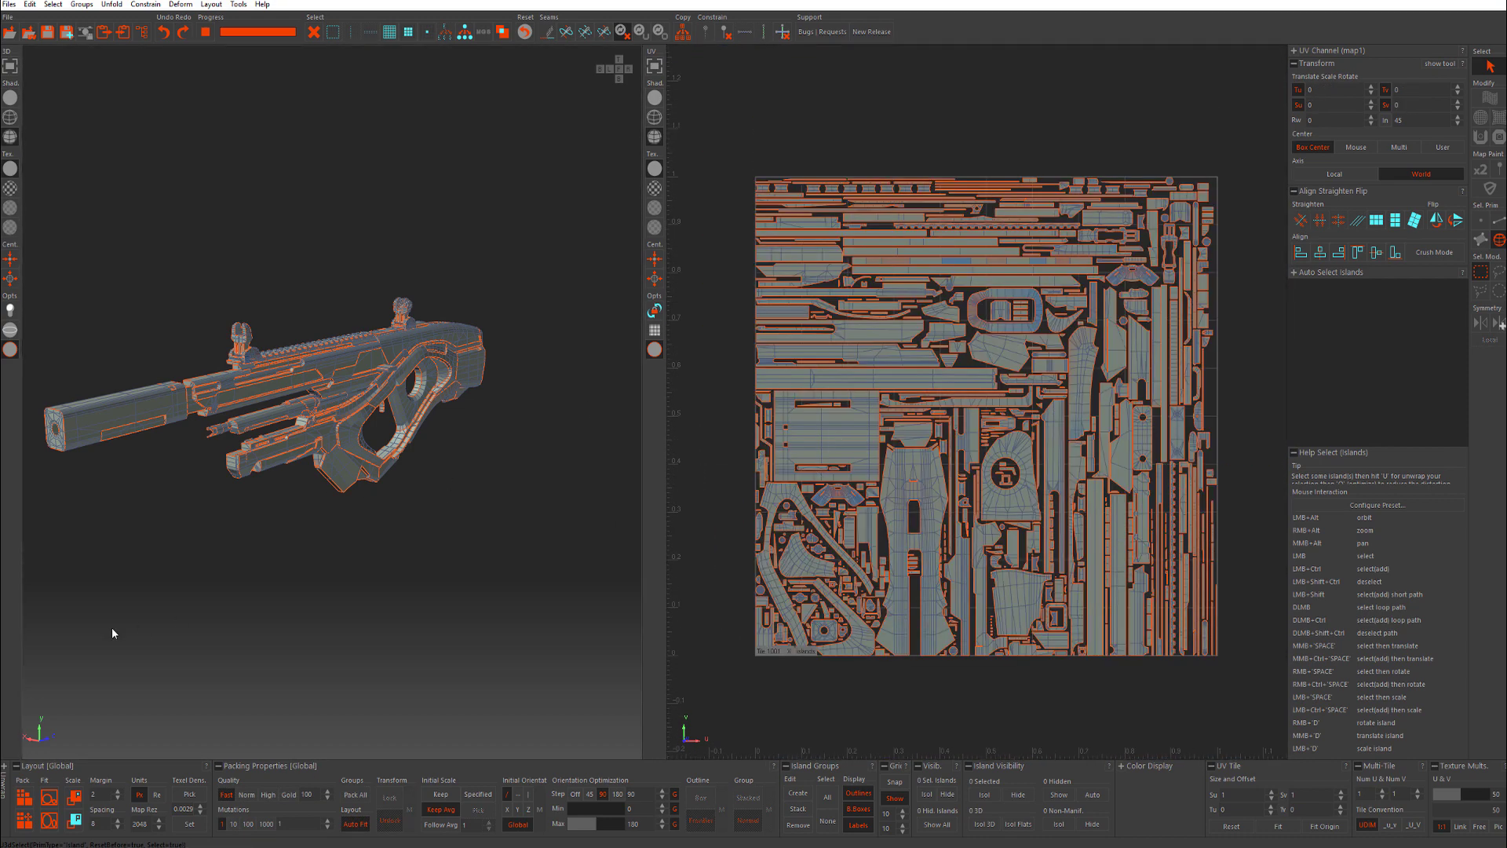
Set the packing quality to normal, repack all UV islands, and examine the new layout.
{"action": "left_click", "coordinate": [247, 794]}
{"action": "left_click", "coordinate": [24, 795]}
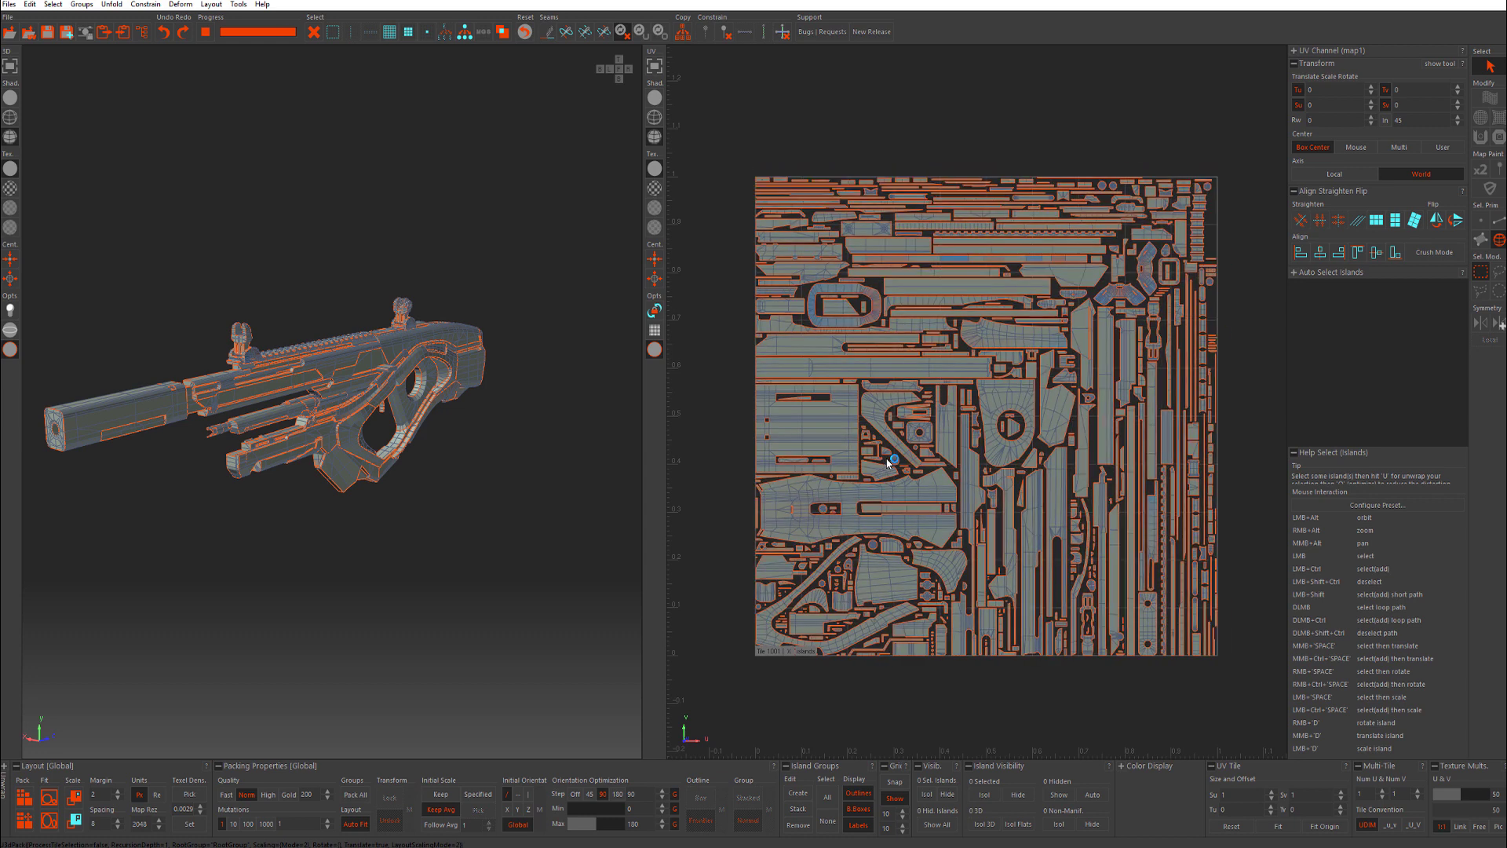
{"action": "scroll", "coordinate": [1215, 504], "scroll_direction": "up", "scroll_amount": 2}
{"action": "scroll", "coordinate": [973, 290], "scroll_direction": "up", "scroll_amount": 3}
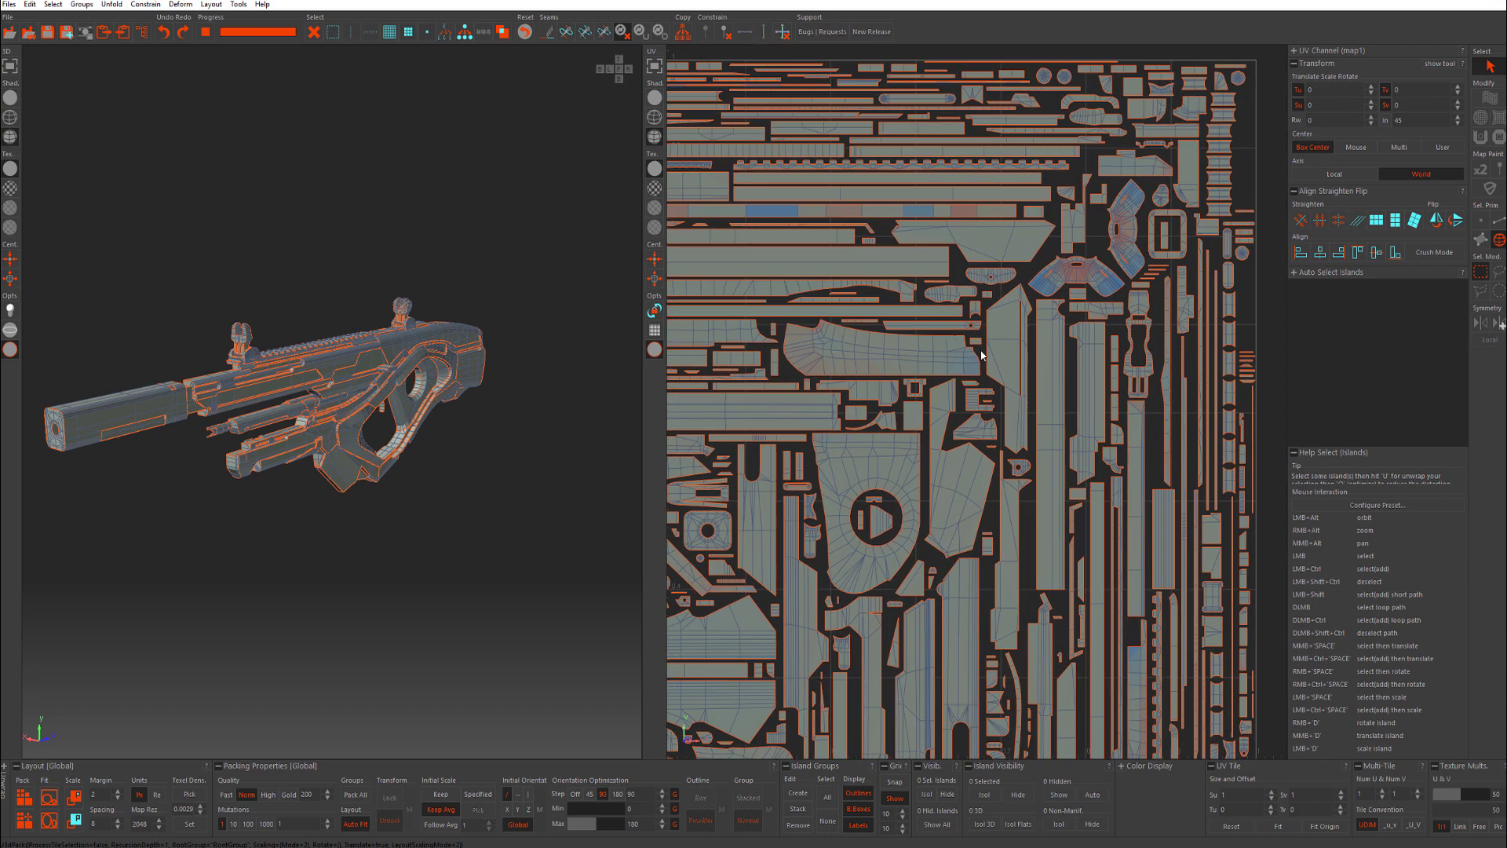
{"action": "scroll", "coordinate": [972, 360], "scroll_direction": "down", "scroll_amount": 3}
{"action": "scroll", "coordinate": [943, 469], "scroll_direction": "up", "scroll_amount": 4}
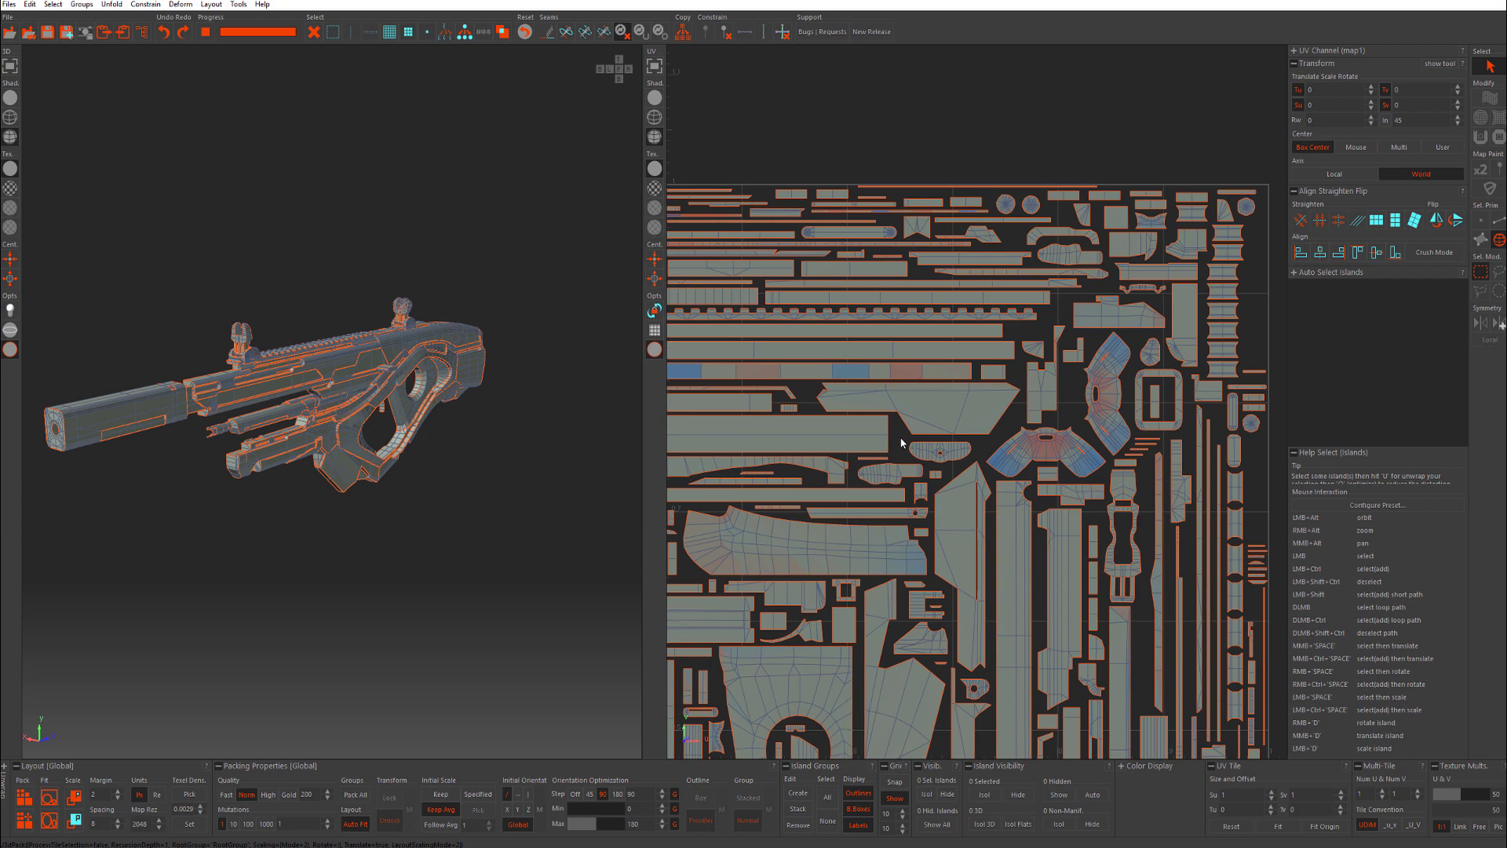
{"action": "middle_click_drag", "start_coordinate": [1077, 750], "coordinate": [979, 407], "text": "alt"}
{"action": "middle_click_drag", "start_coordinate": [1059, 661], "coordinate": [1006, 532], "text": "alt"}
{"action": "scroll", "coordinate": [1005, 533], "scroll_direction": "down", "scroll_amount": 4}
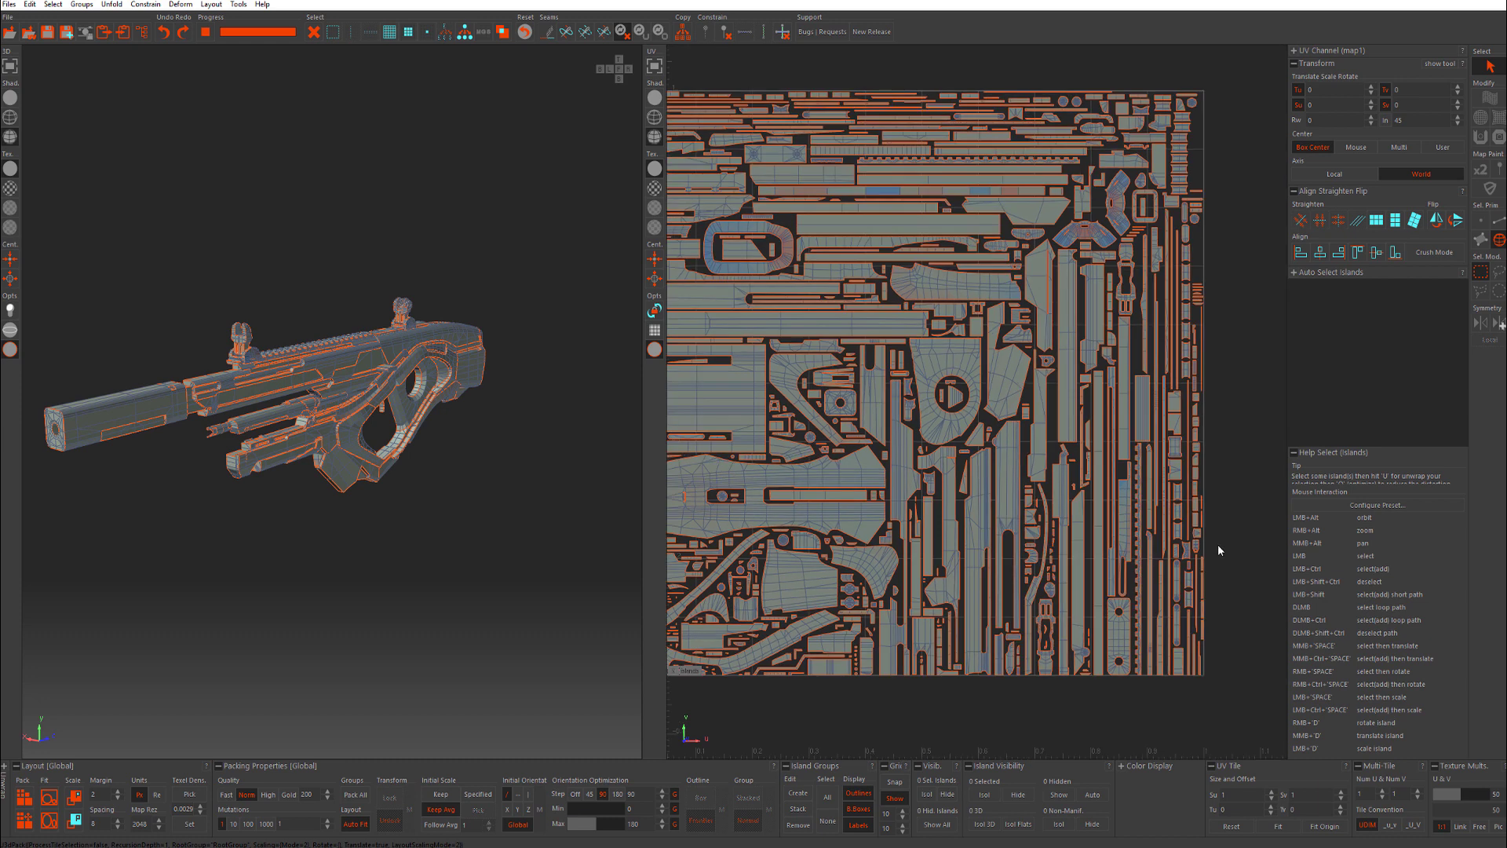
{"action": "scroll", "coordinate": [1048, 280], "scroll_direction": "down", "scroll_amount": 2}
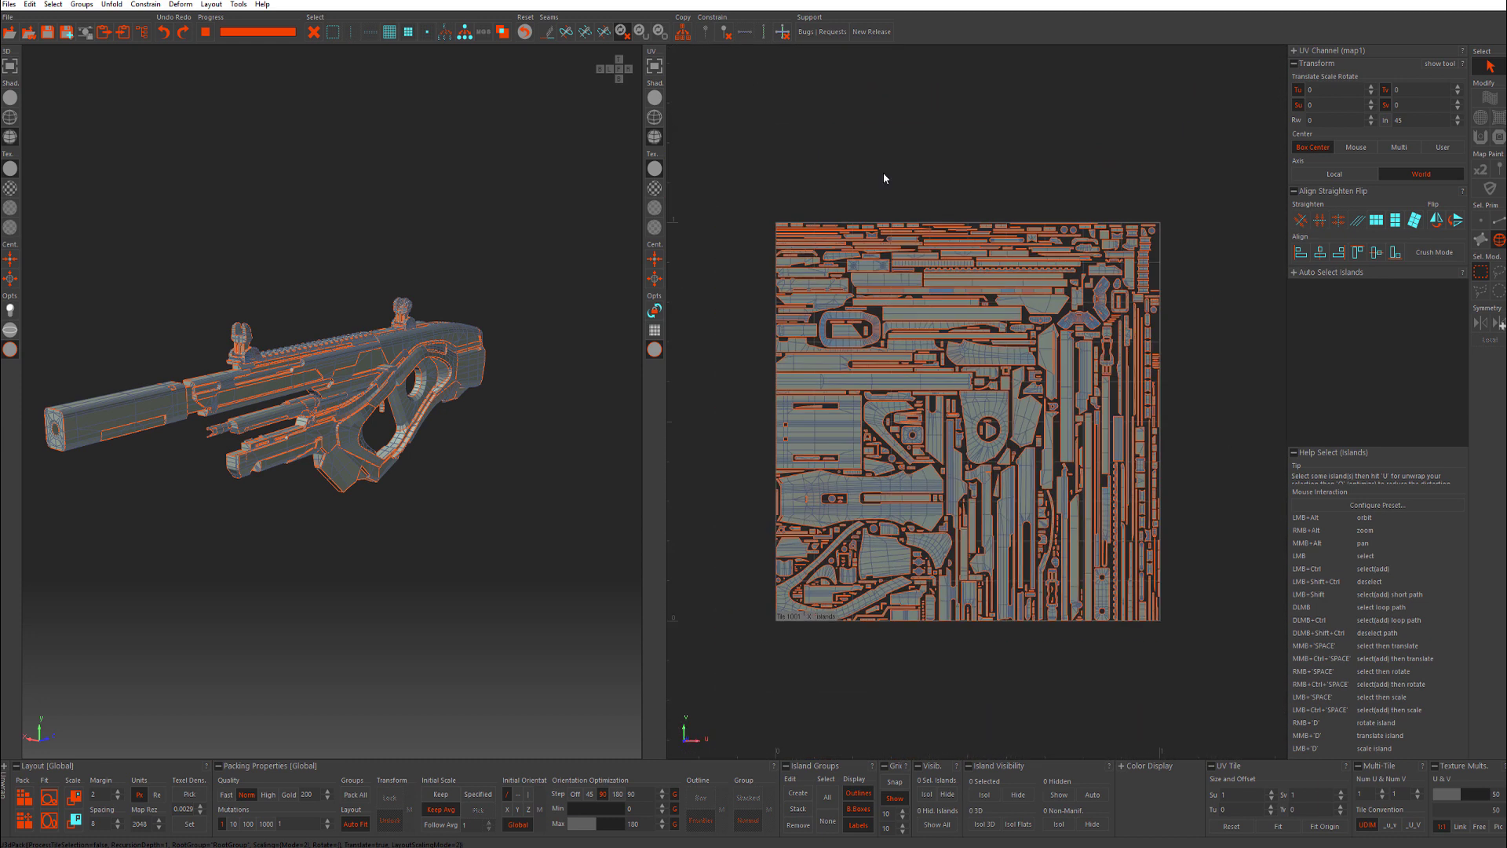
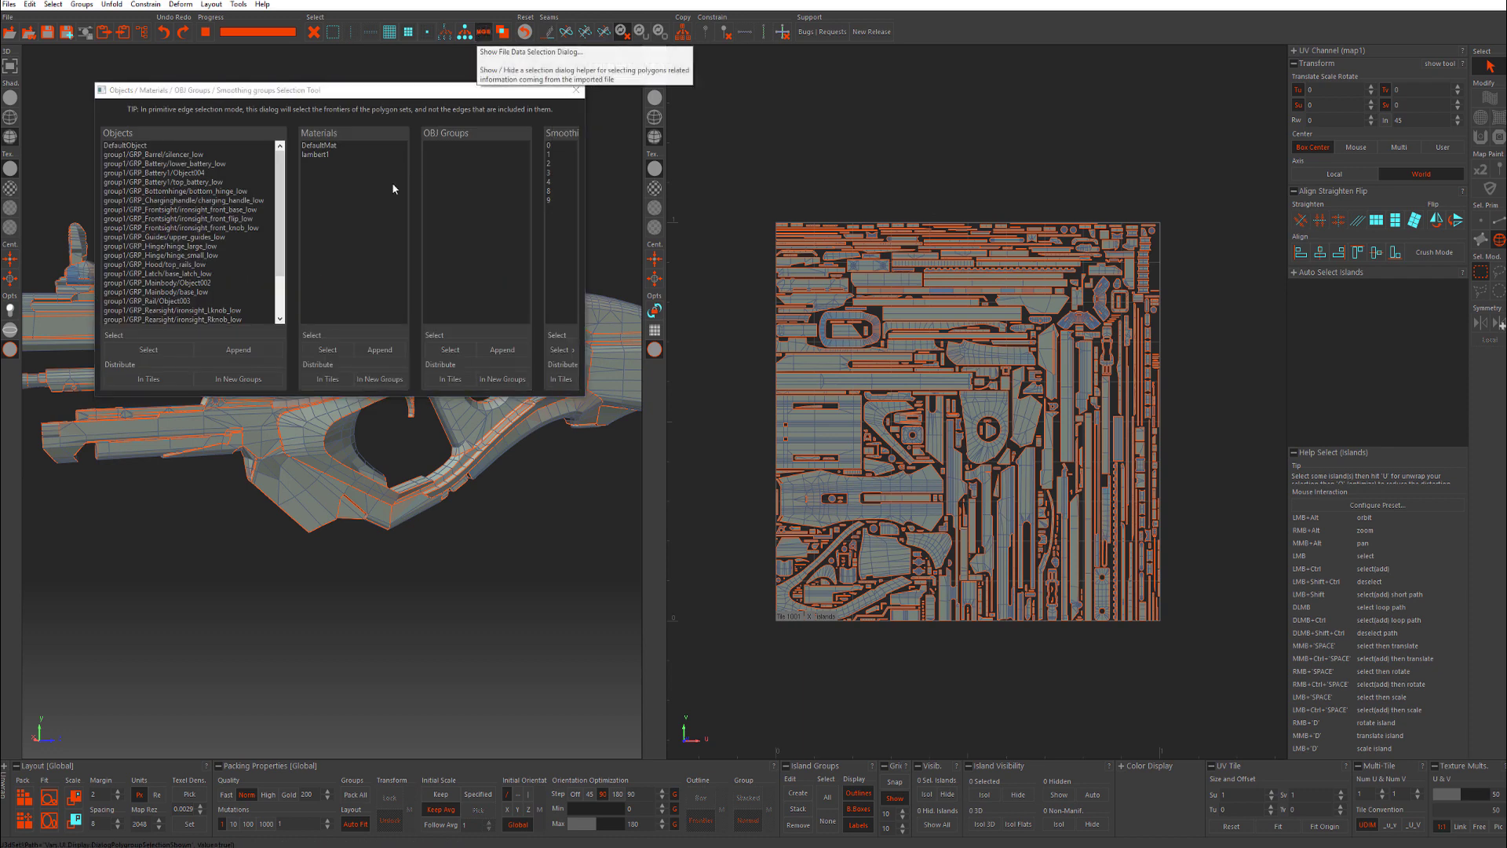
Select the UV islands of the GRP_Suppressor objects through the file data object list.
{"action": "left_click_drag", "start_coordinate": [228, 291], "coordinate": [217, 311]}
{"action": "left_click", "coordinate": [149, 349]}
{"action": "middle_click_drag", "start_coordinate": [869, 199], "coordinate": [844, 138], "text": "alt"}
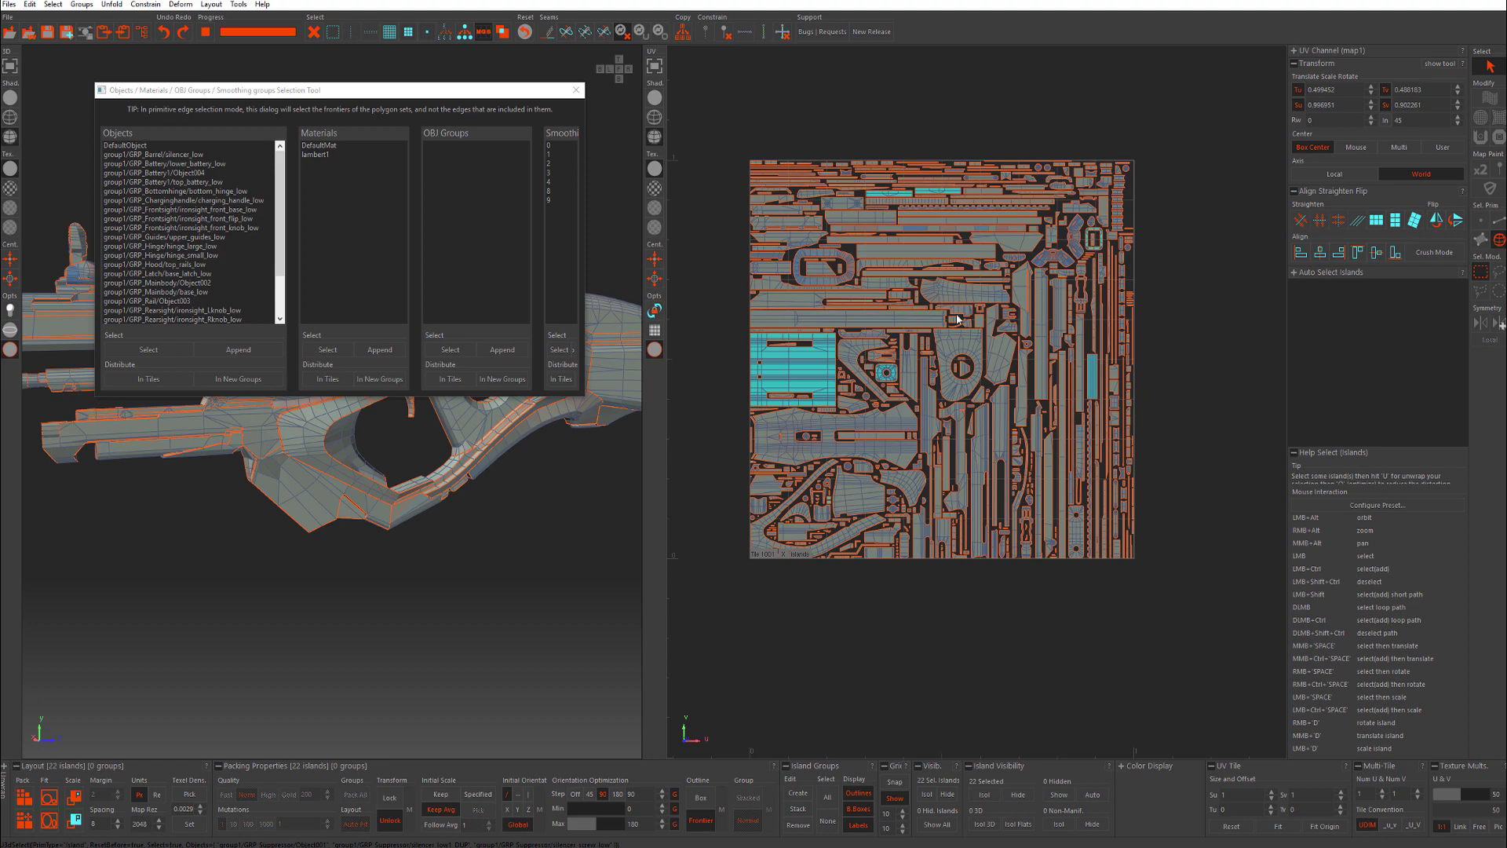
Examine the selected suppressor islands on the model and where they are spread across the packed UV layout.
{"action": "middle_click_drag", "start_coordinate": [232, 505], "coordinate": [354, 563], "text": "alt"}
{"action": "right_click_drag", "start_coordinate": [248, 488], "coordinate": [323, 567], "text": "alt"}
{"action": "left_click_drag", "start_coordinate": [322, 568], "coordinate": [274, 538], "text": "alt"}
{"action": "right_click_drag", "start_coordinate": [877, 149], "coordinate": [1020, 252], "text": "alt"}
{"action": "scroll", "coordinate": [964, 251], "scroll_direction": "down", "scroll_amount": 4}
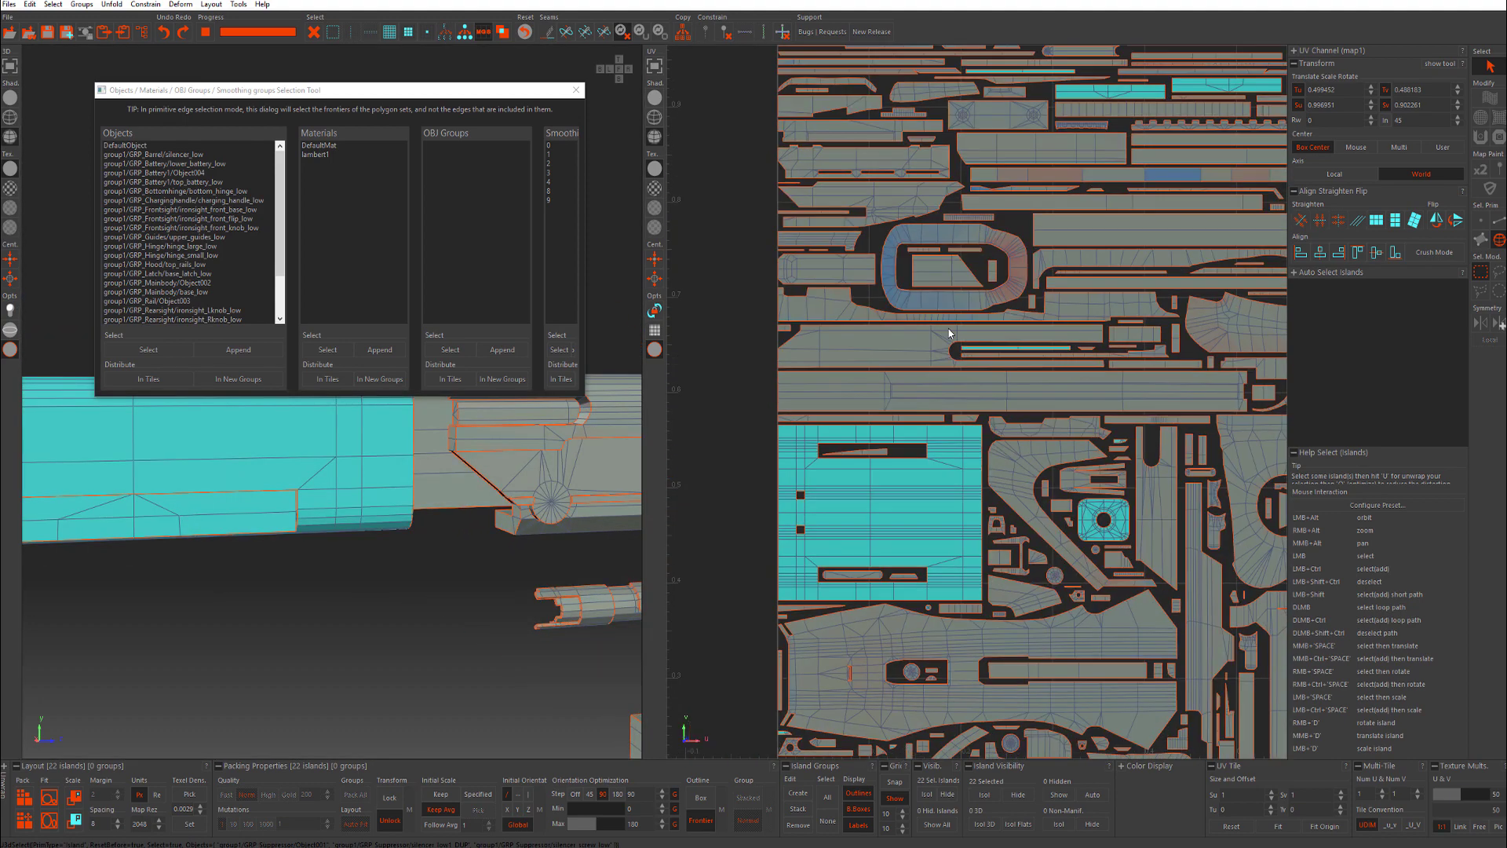
{"action": "middle_click_drag", "start_coordinate": [992, 346], "coordinate": [1029, 118], "text": "alt"}
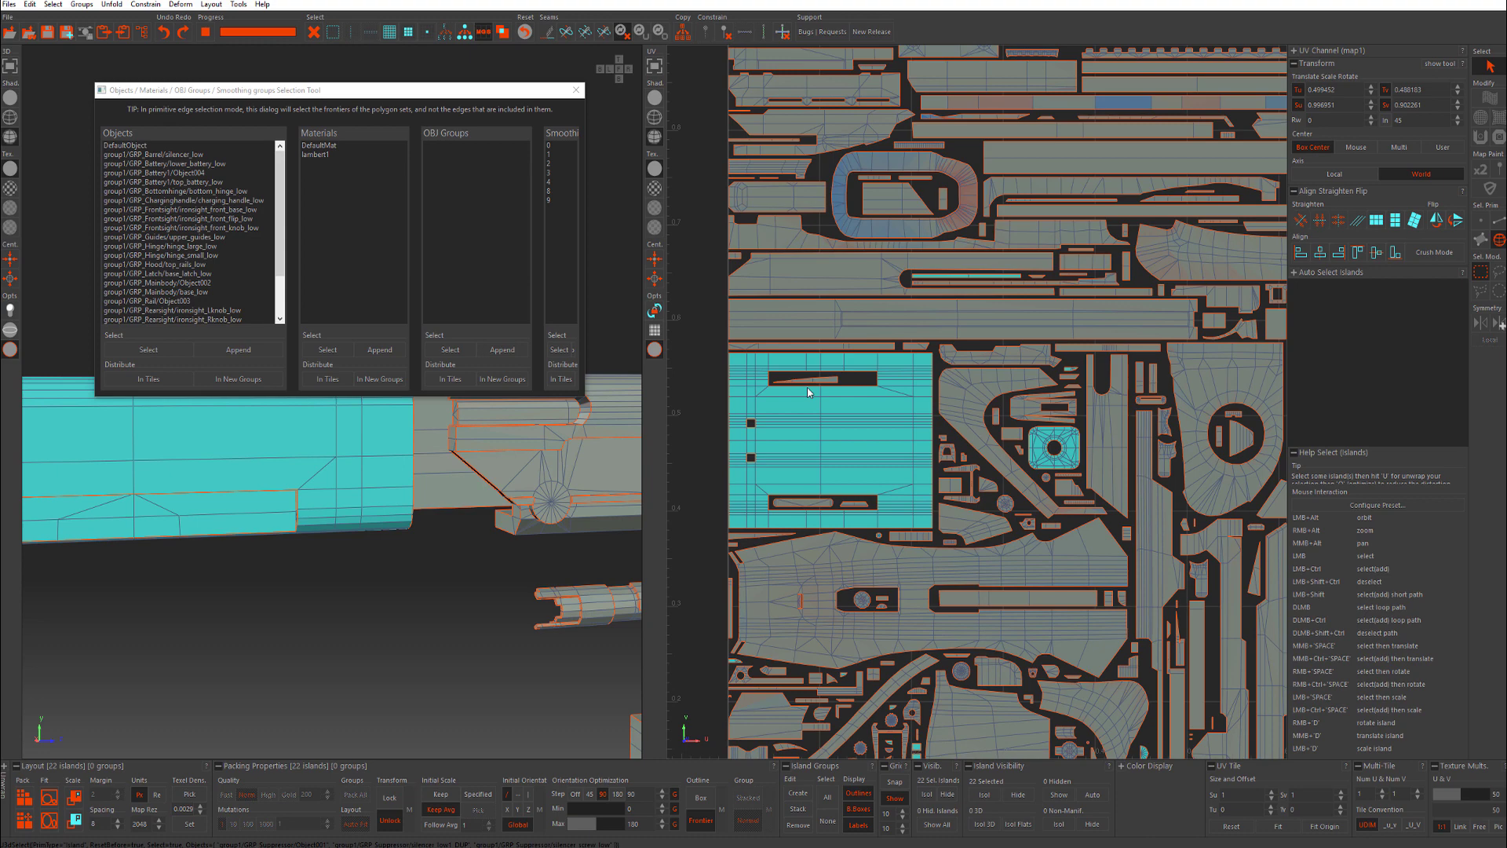
{"action": "scroll", "coordinate": [861, 432], "scroll_direction": "down", "scroll_amount": 2}
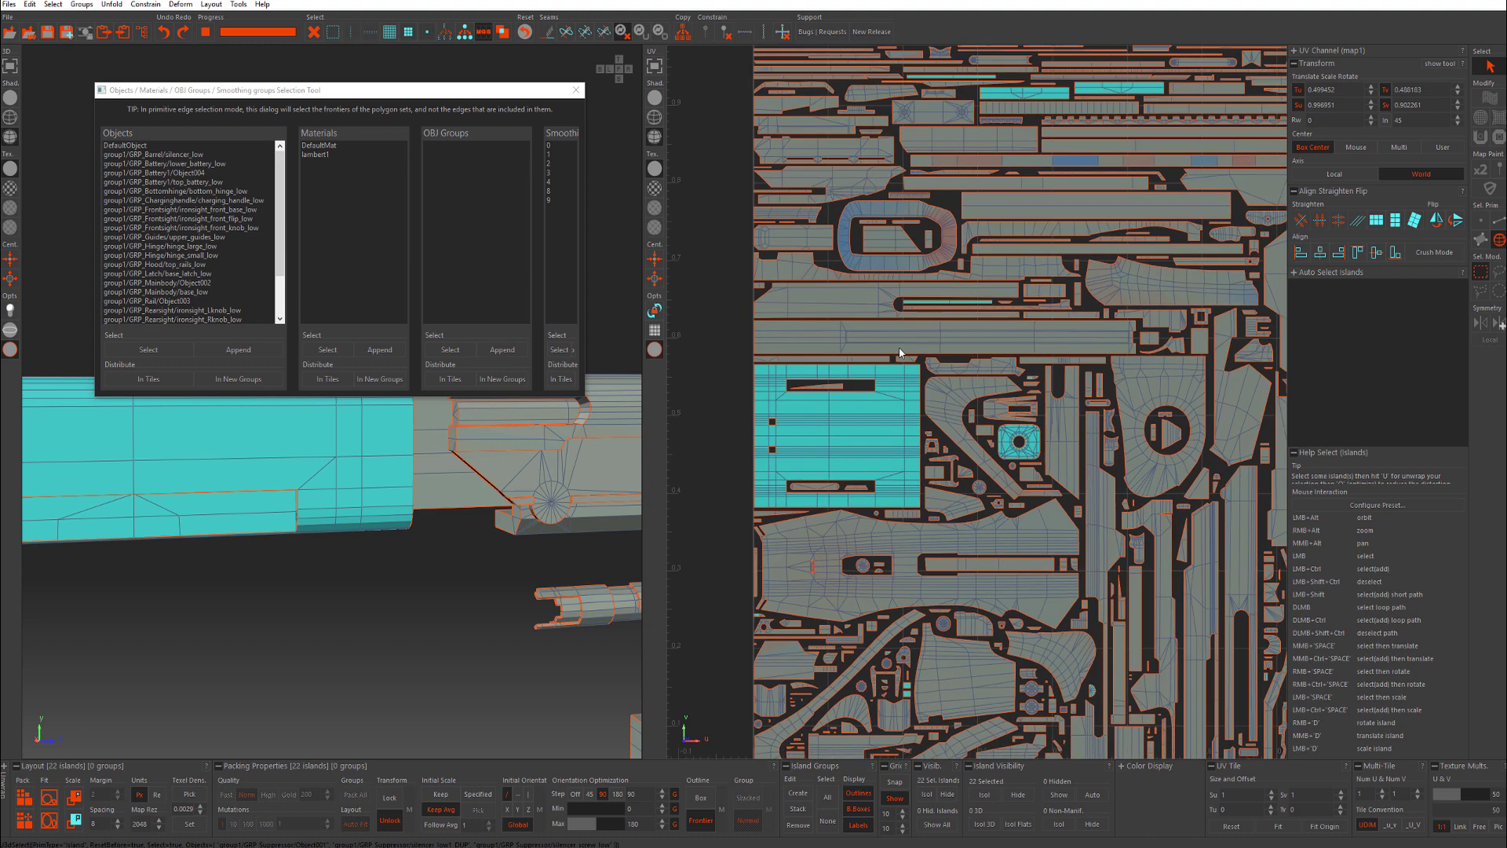
{"action": "middle_click_drag", "start_coordinate": [902, 353], "coordinate": [829, 504], "text": "alt"}
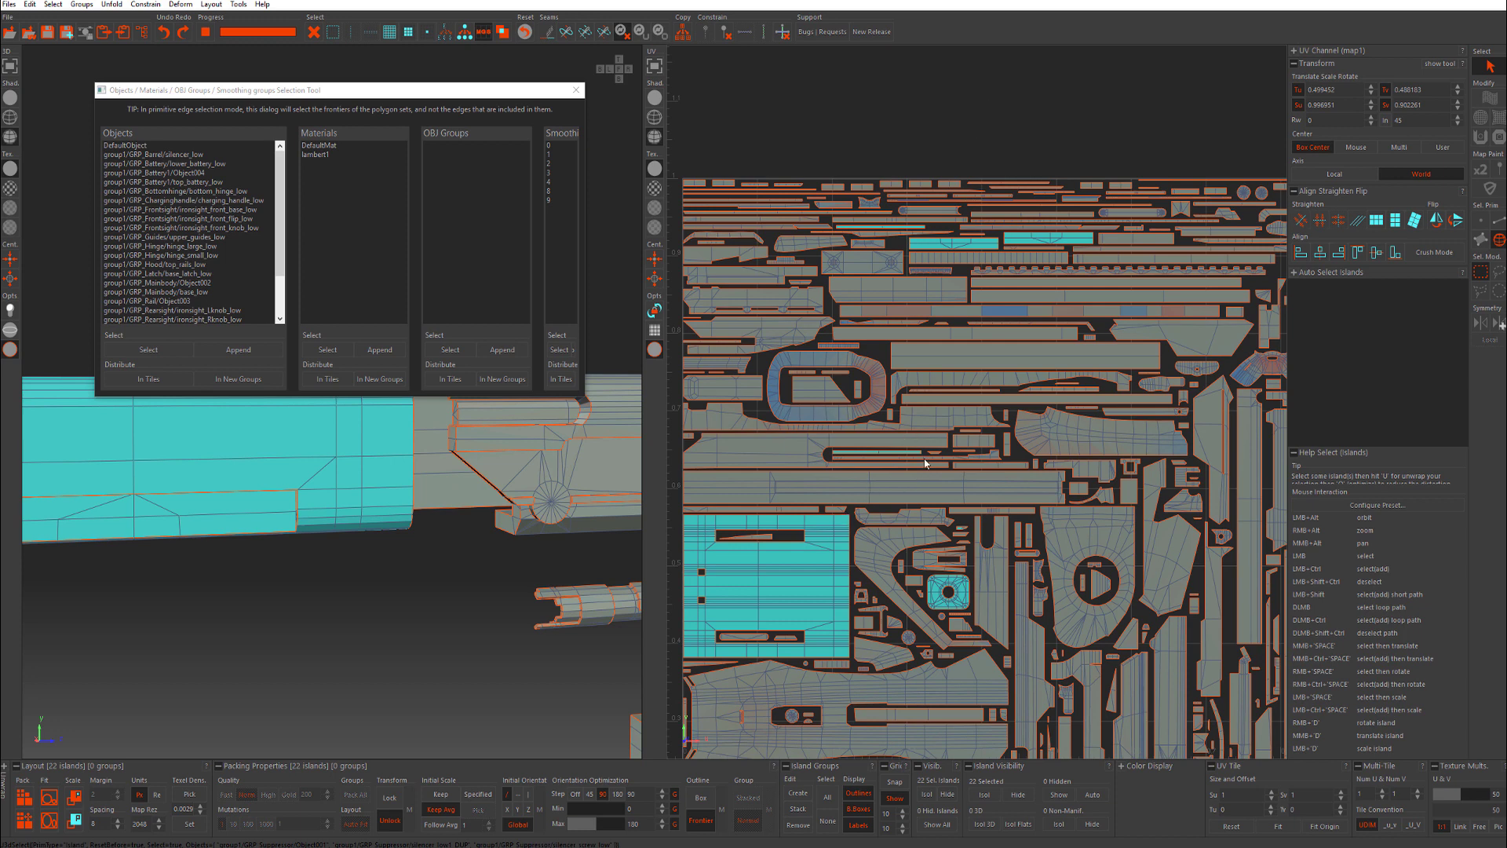
{"action": "scroll", "coordinate": [926, 463], "scroll_direction": "down", "scroll_amount": 1}
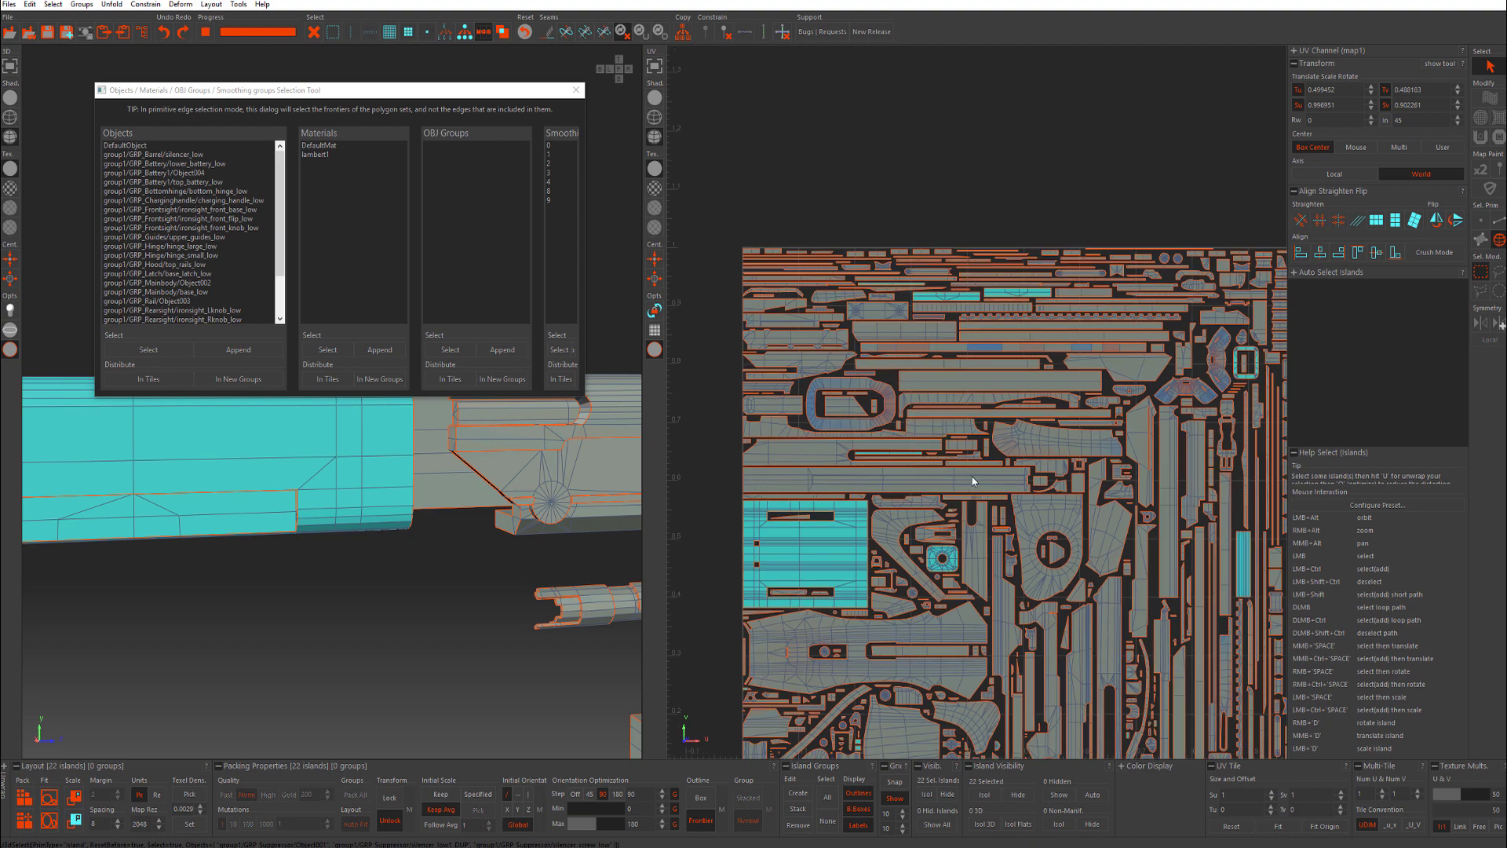
{"action": "scroll", "coordinate": [971, 477], "scroll_direction": "down", "scroll_amount": 4}
Create an island group from the selected suppressor islands and check it by selecting the group through its label.
{"action": "key", "text": "ctrl+g"}
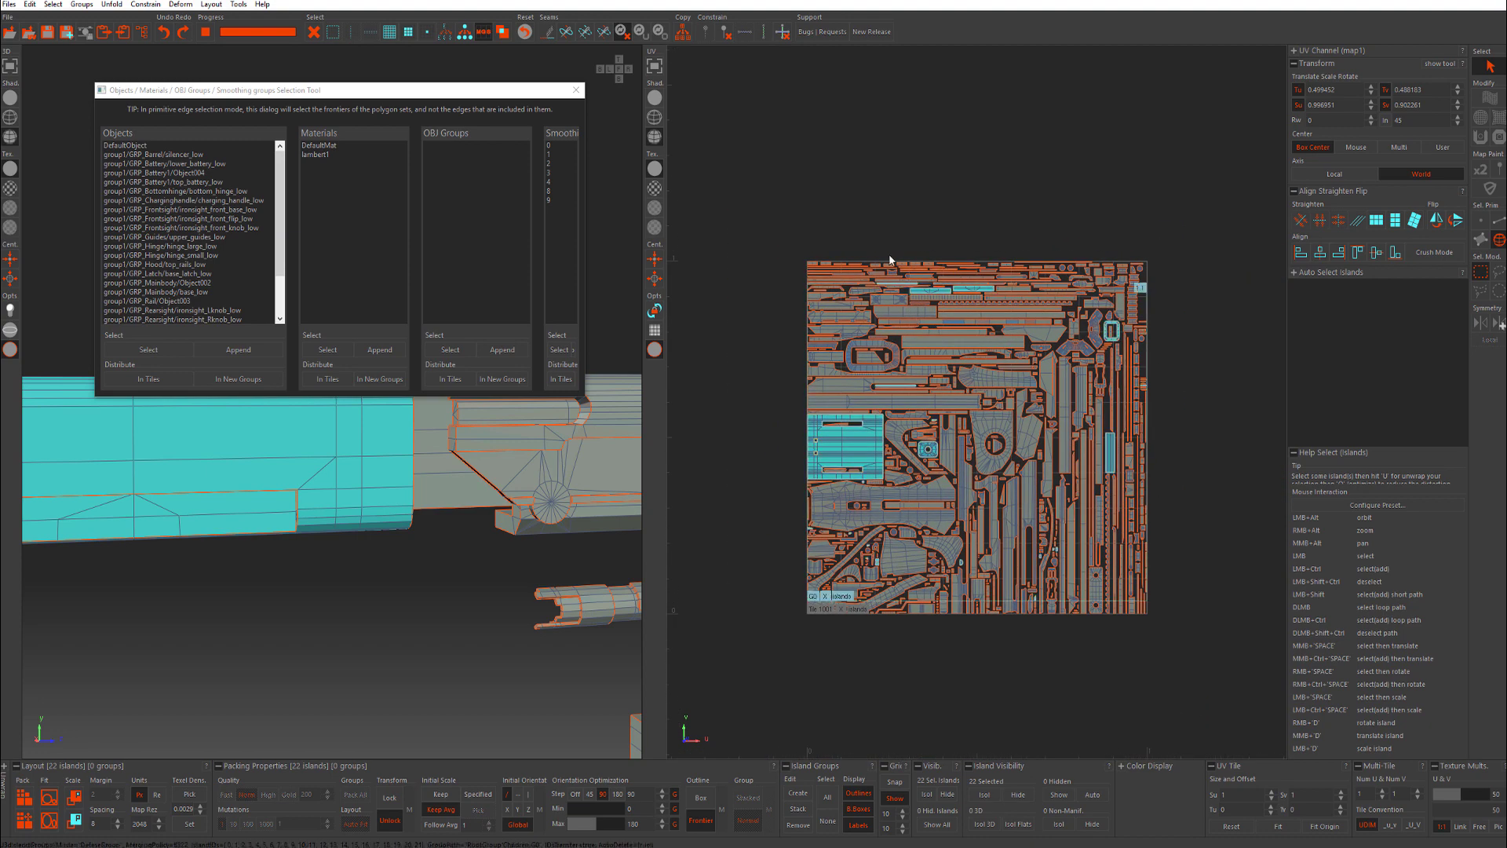
{"action": "left_click", "coordinate": [864, 667]}
{"action": "left_click", "coordinate": [817, 598]}
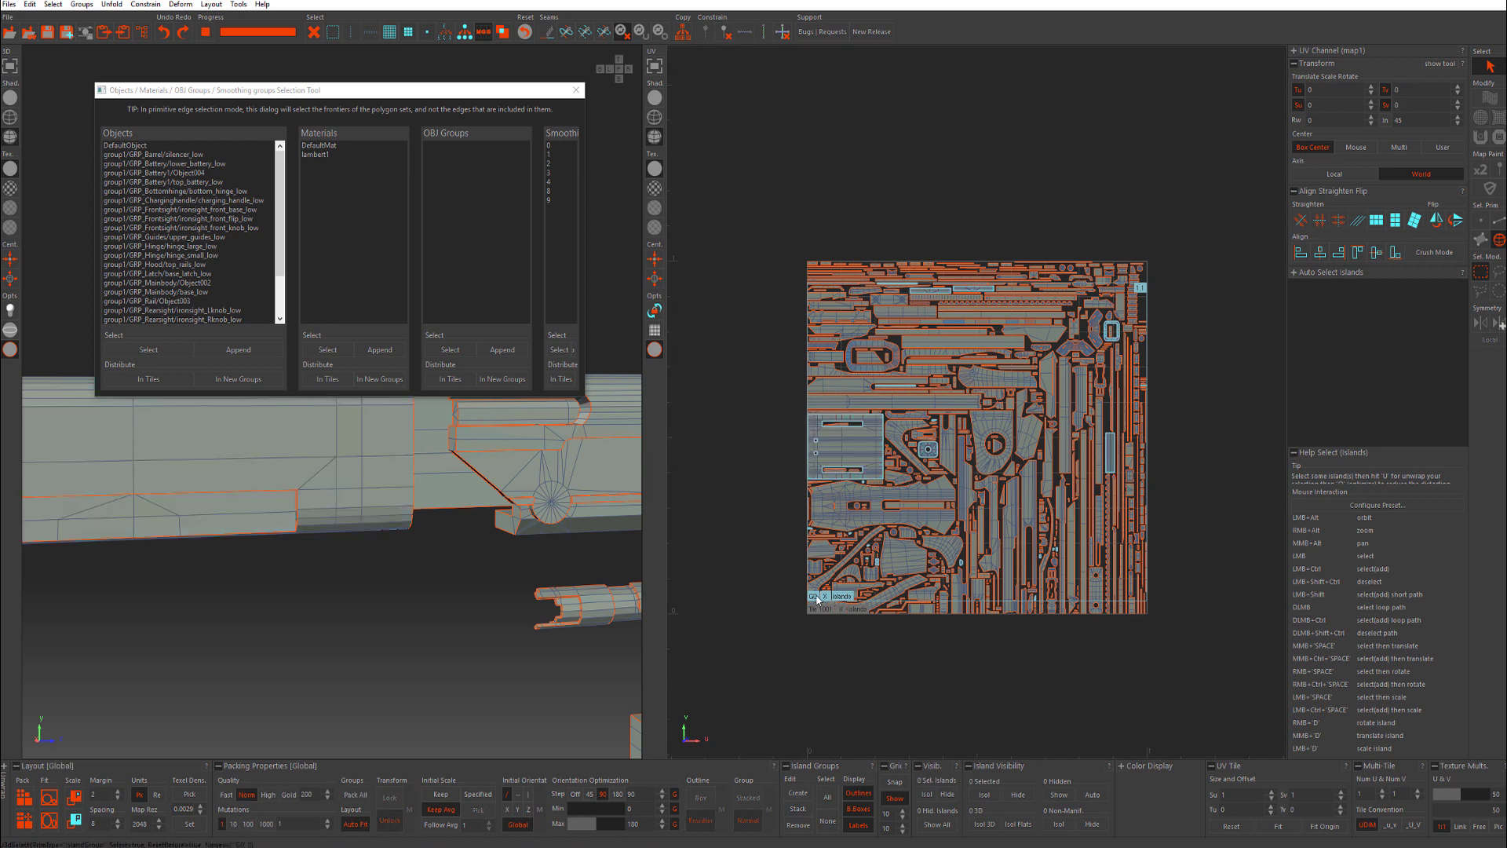
{"action": "key", "text": "ctrl+z"}
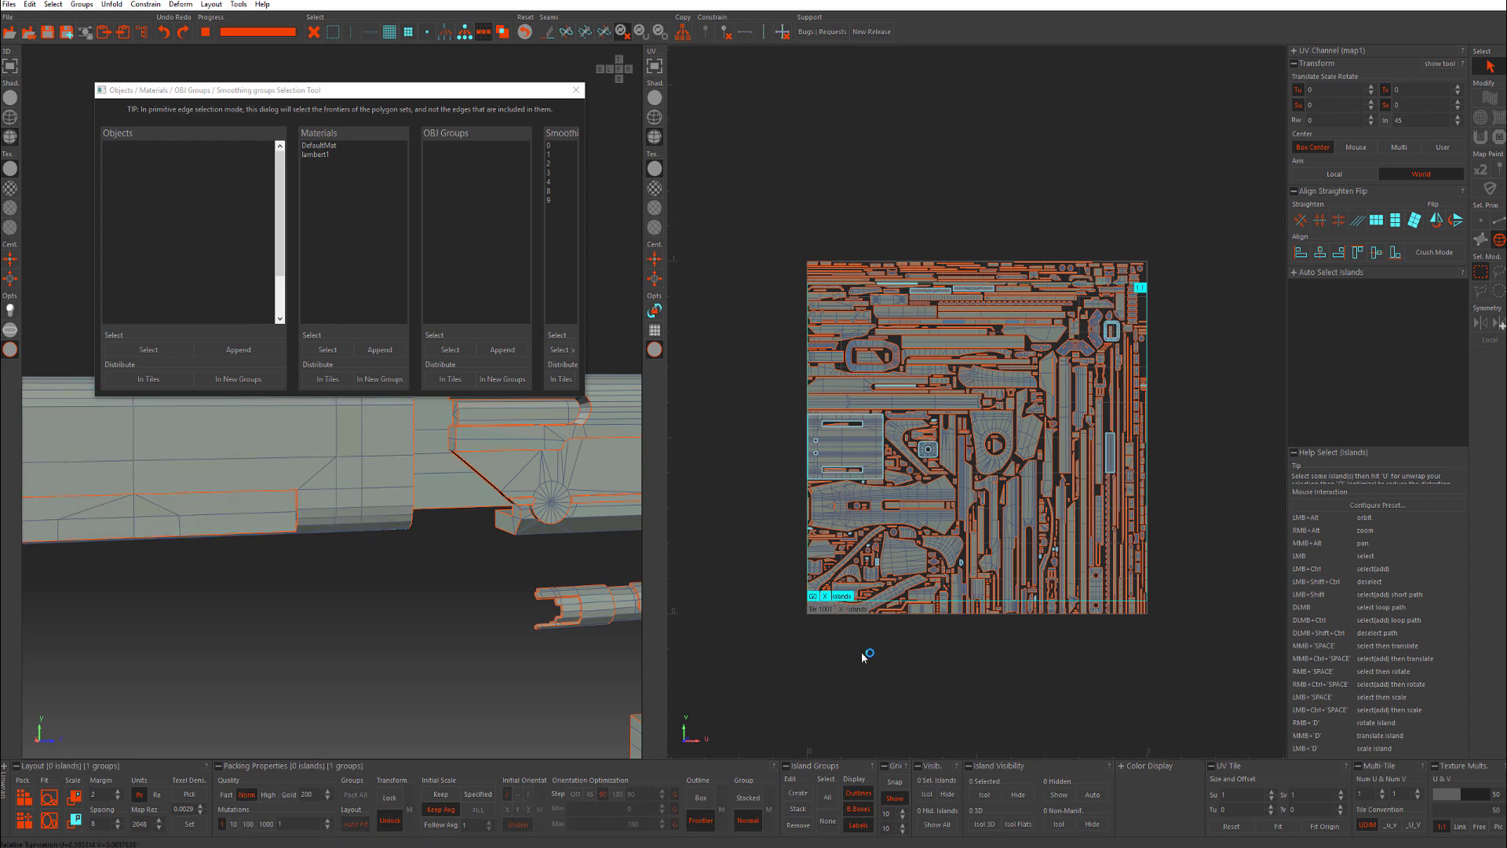
Select the suppressor island group by its label and move it out of the UV tile into the empty space on the right.
{"action": "left_click", "coordinate": [812, 639]}
{"action": "left_click", "coordinate": [827, 596]}
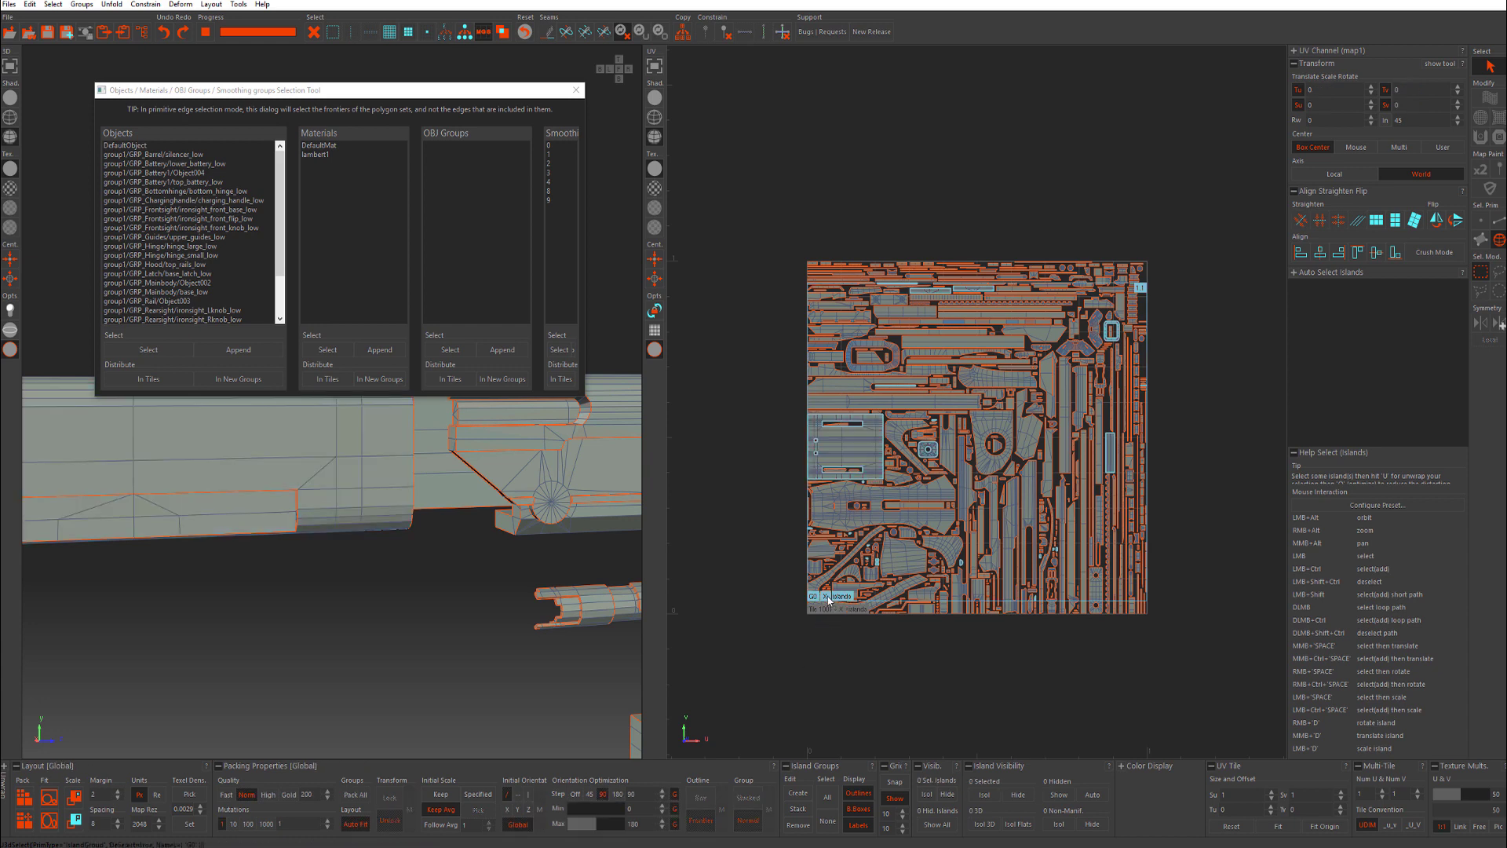
{"action": "left_click", "coordinate": [839, 596]}
{"action": "middle_click_drag", "start_coordinate": [780, 648], "coordinate": [898, 565]}
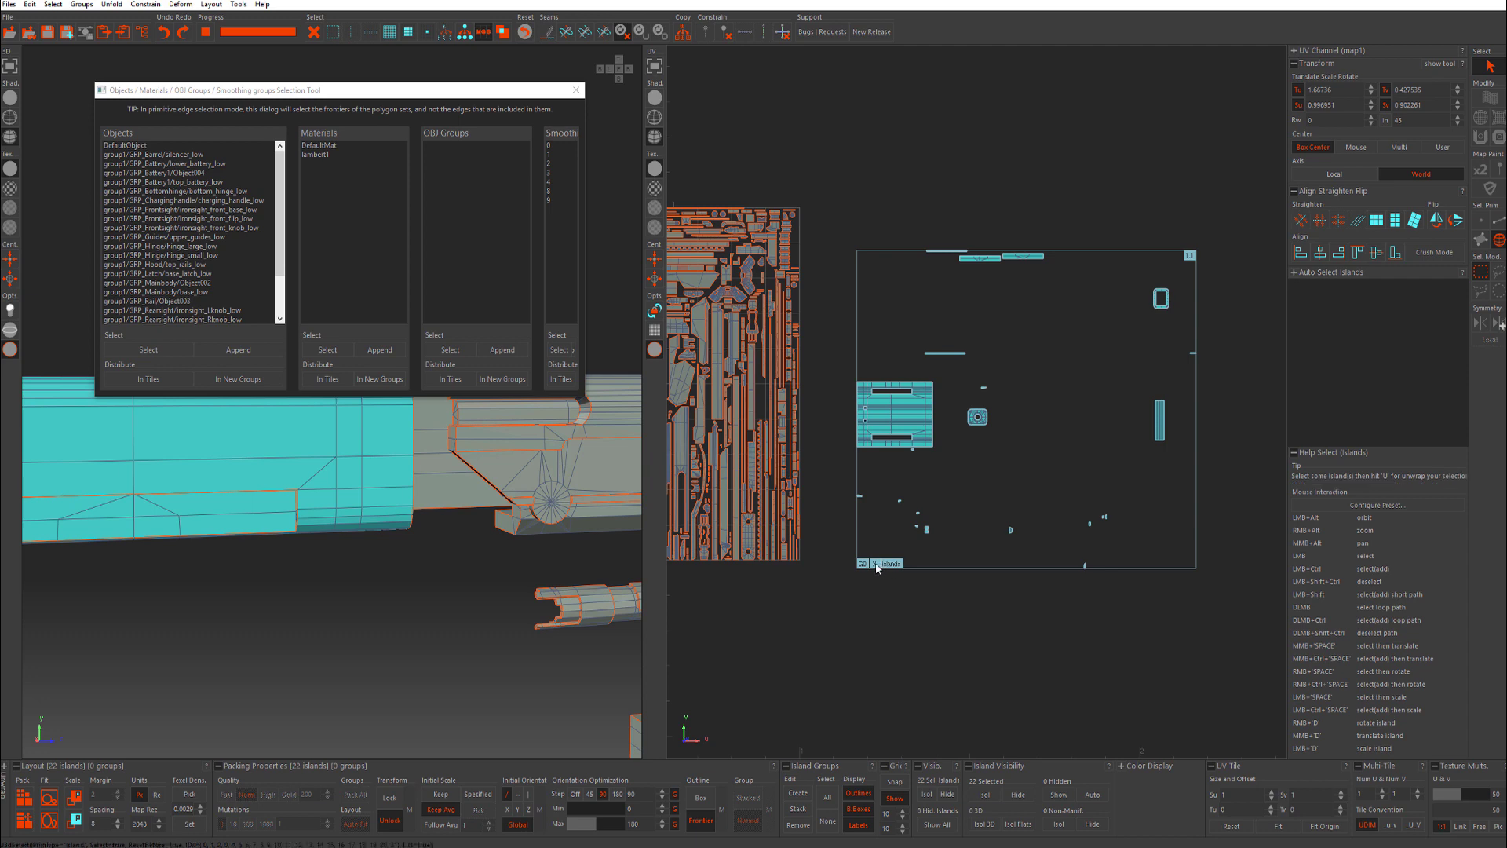
Select the 22 islands inside the suppressor group through its label and pack them together within the group.
{"action": "left_click", "coordinate": [874, 595]}
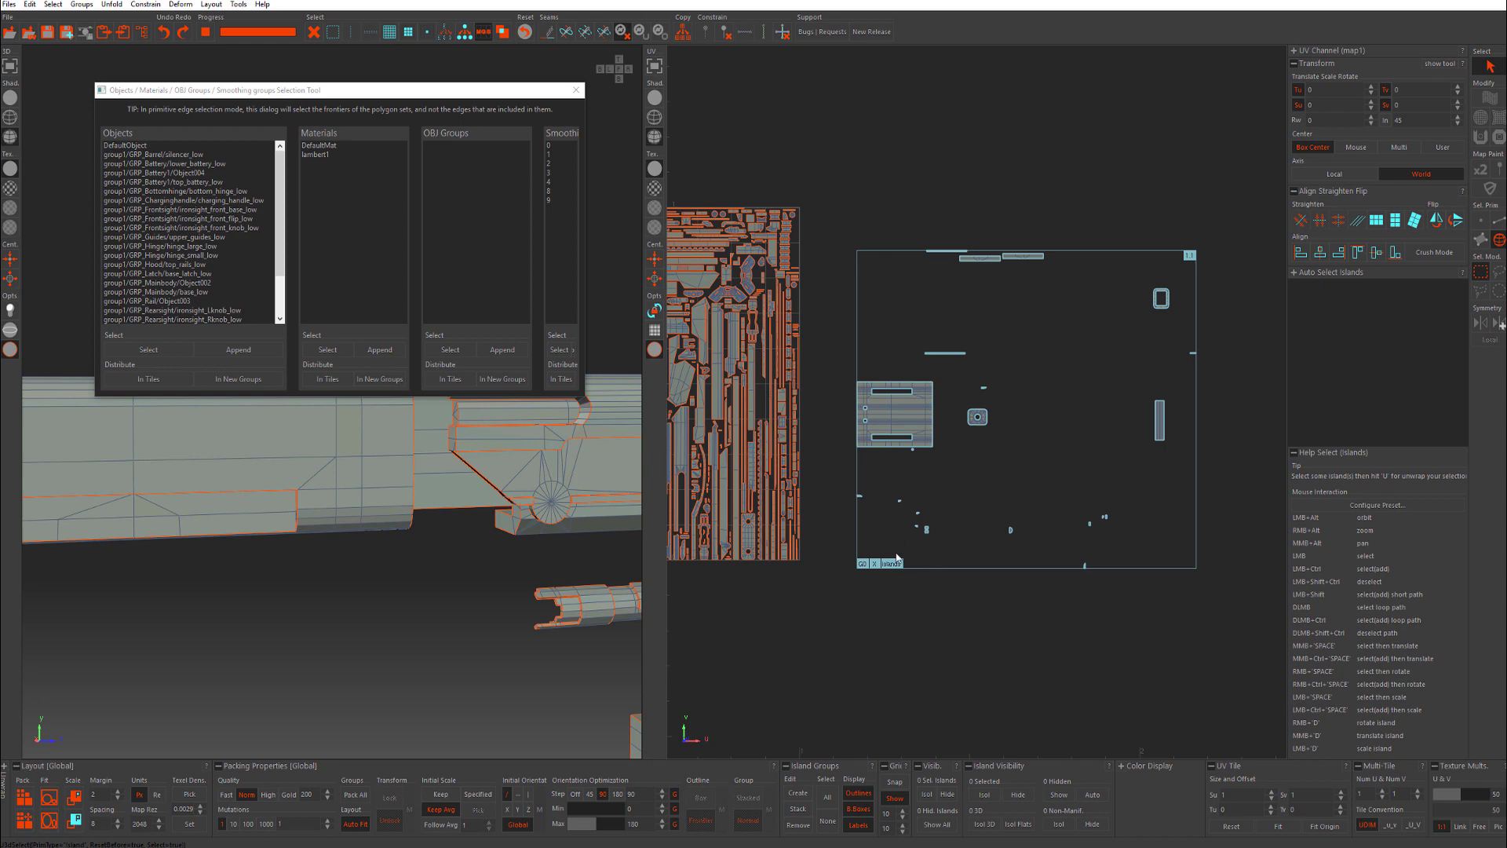
{"action": "right_click_drag", "start_coordinate": [891, 548], "coordinate": [866, 586], "text": "alt"}
{"action": "left_click", "coordinate": [857, 568]}
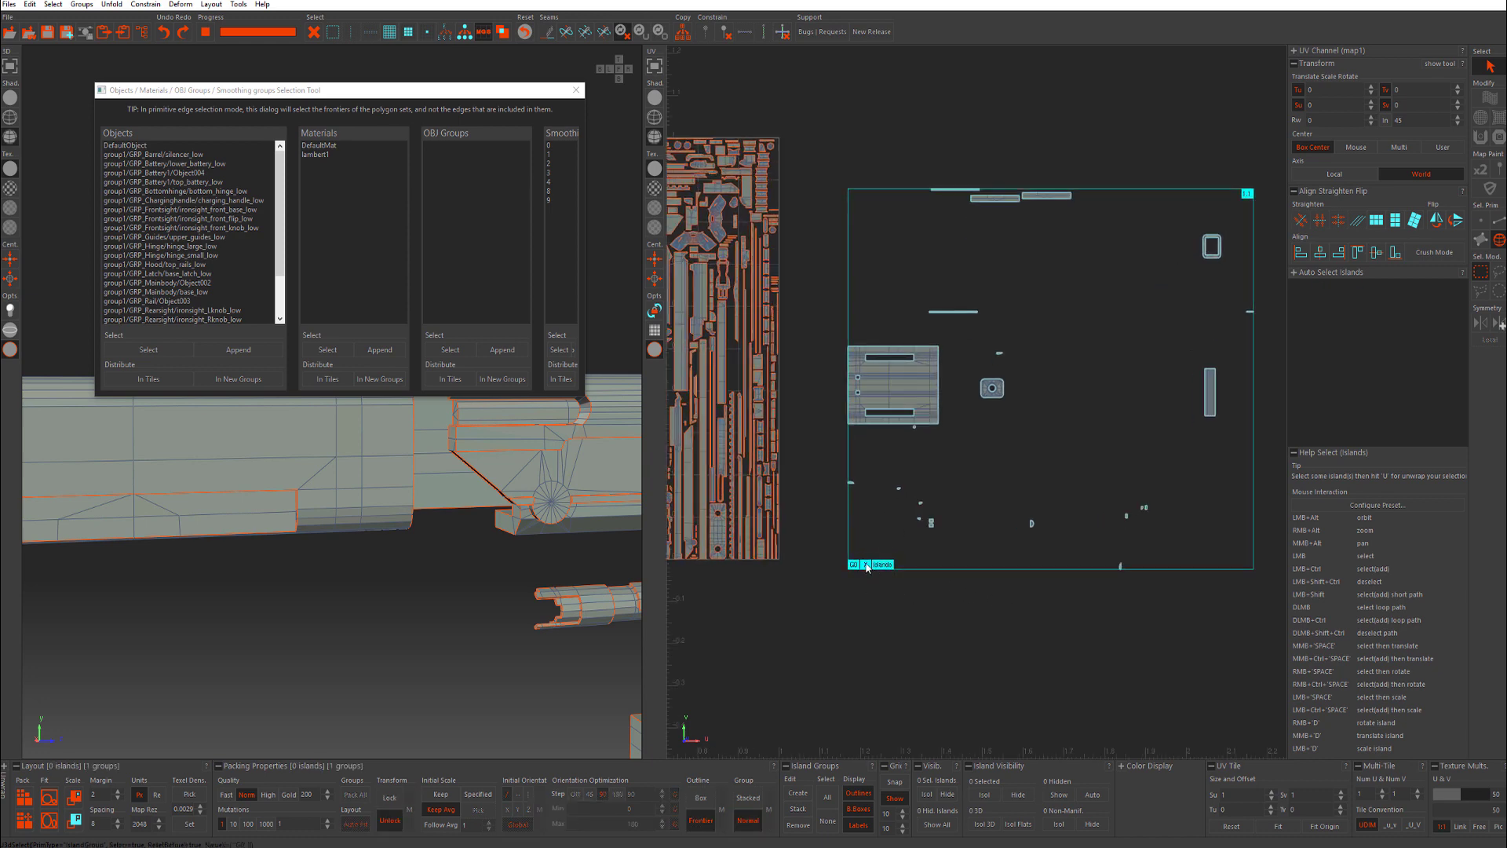
{"action": "left_click", "coordinate": [887, 526]}
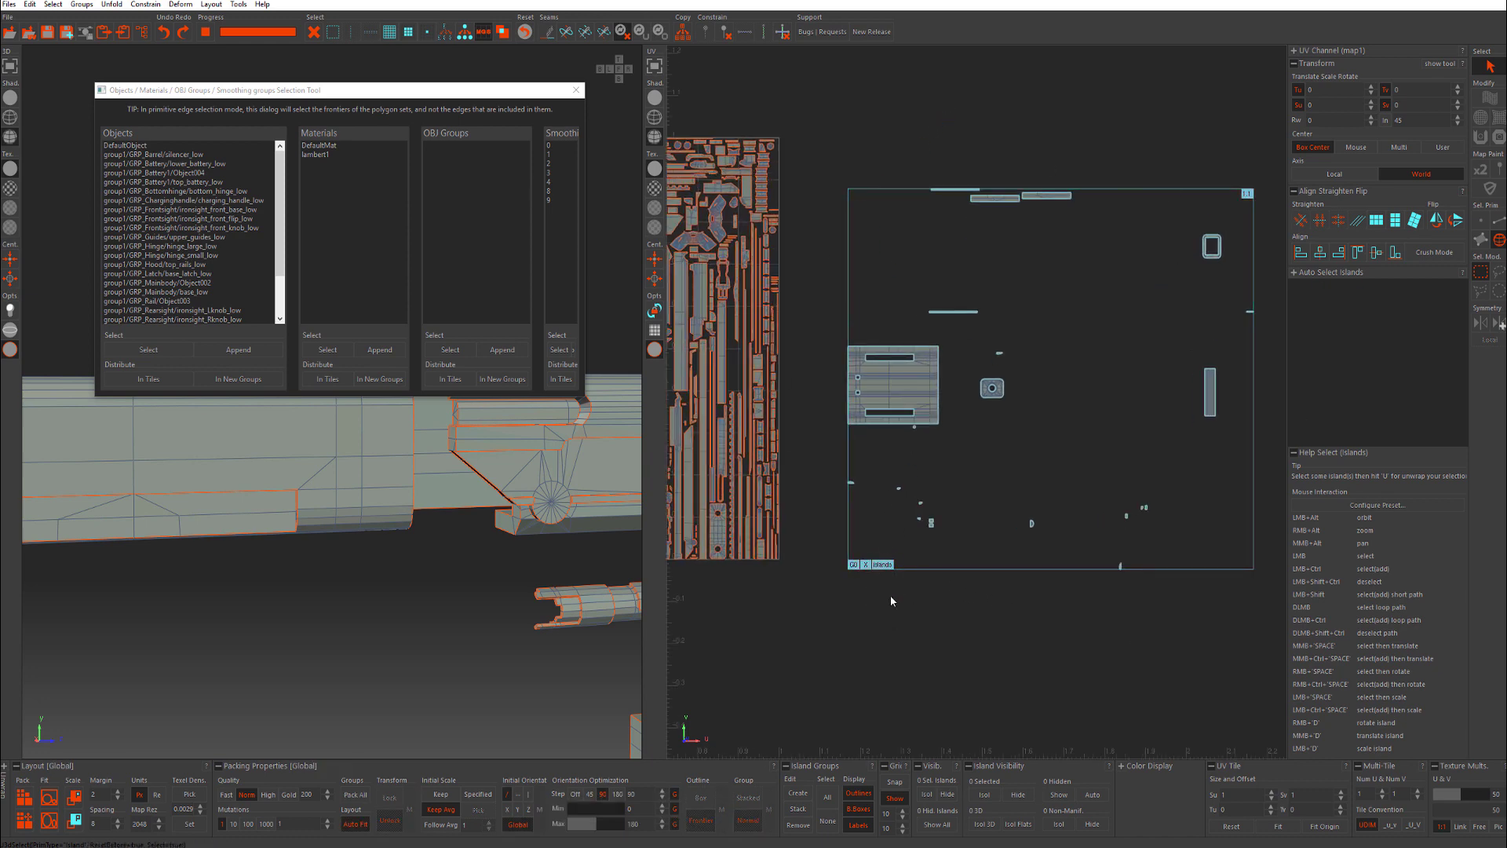
{"action": "left_click", "coordinate": [882, 564]}
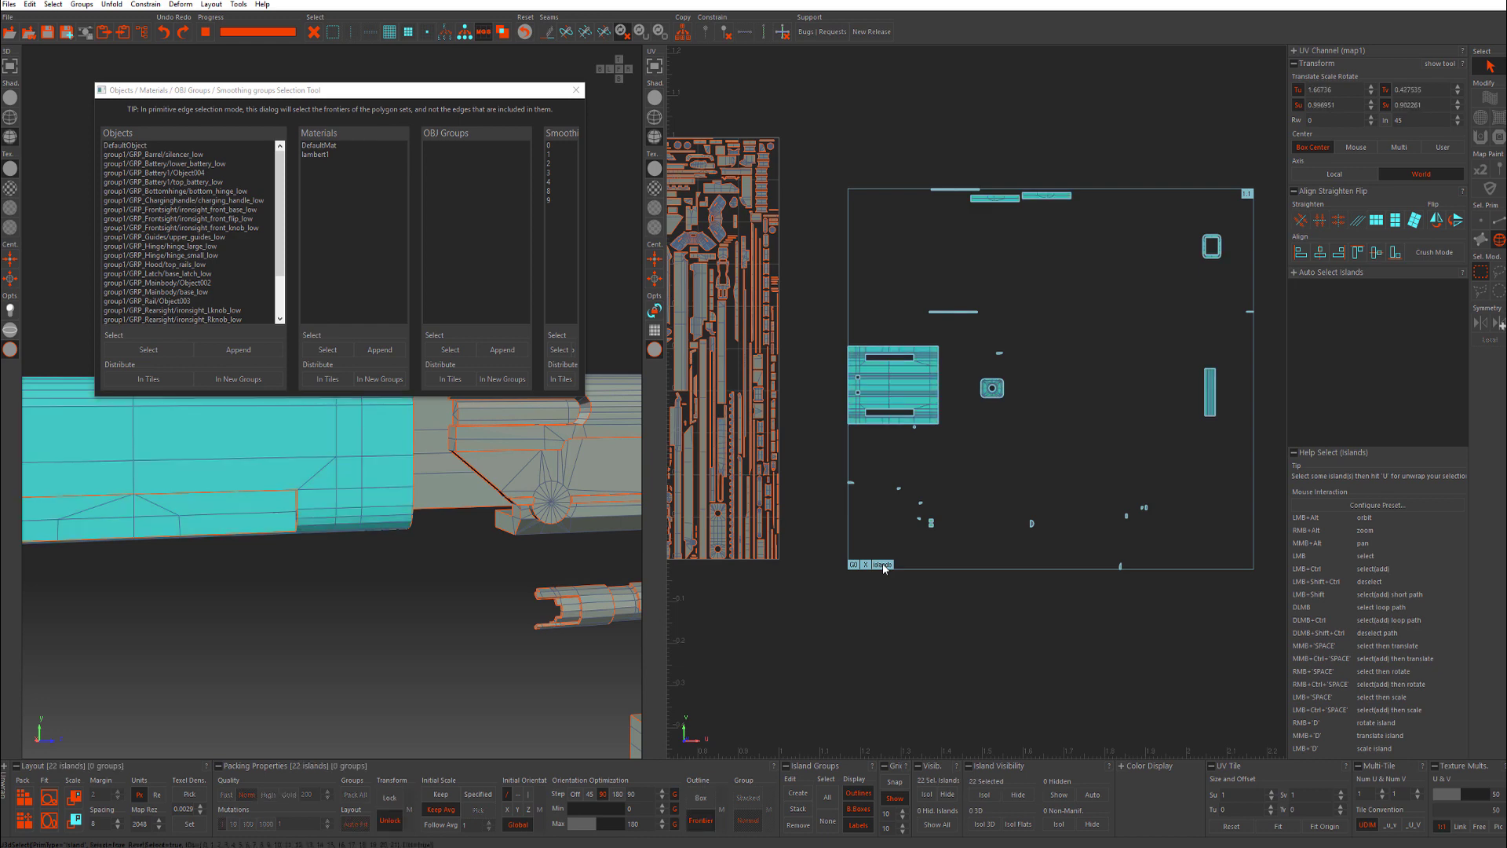
{"action": "left_click", "coordinate": [24, 809]}
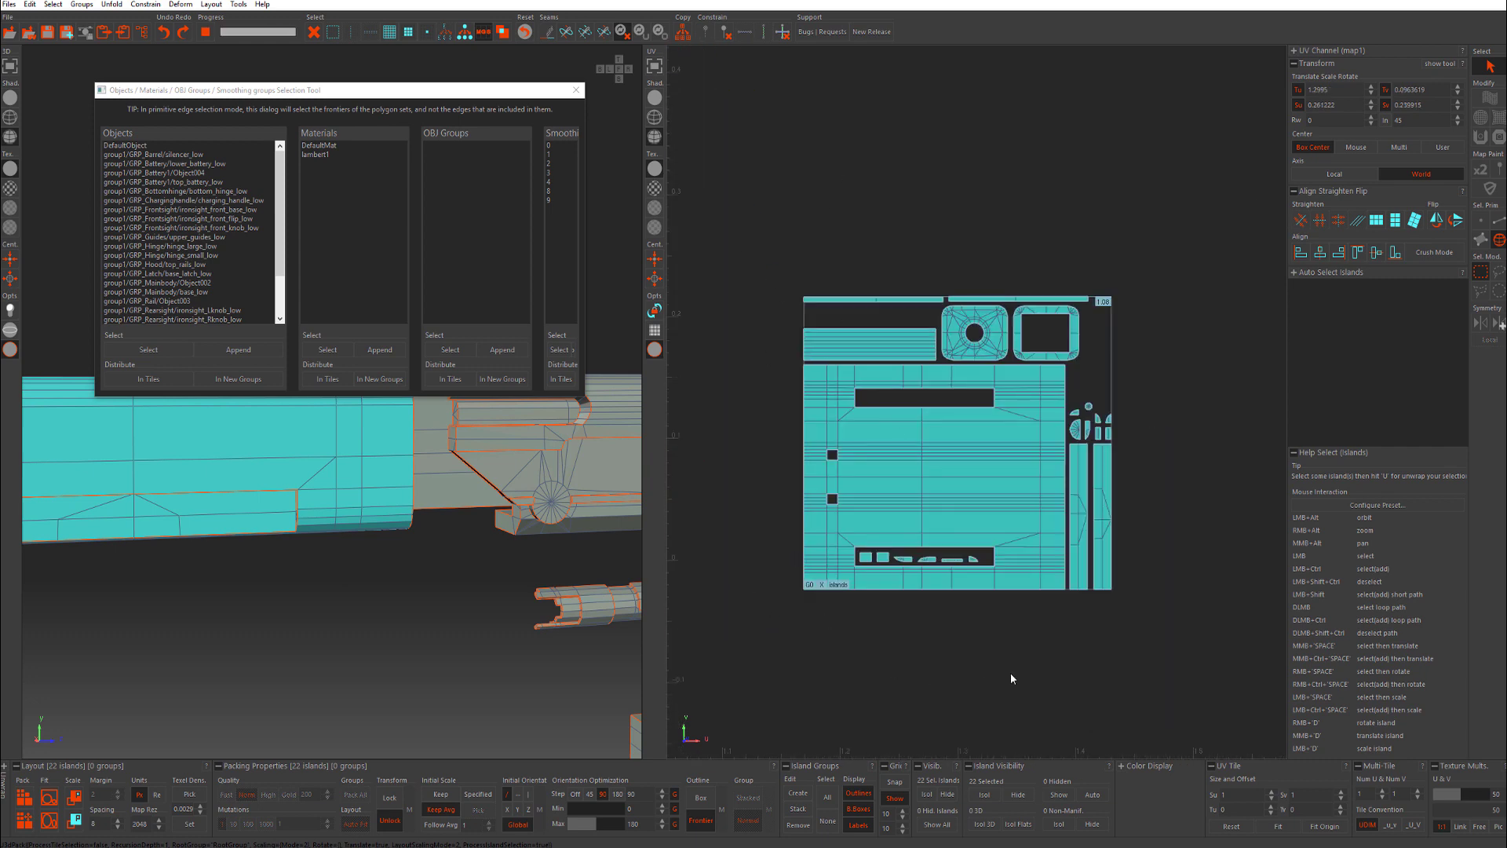
Check selection through the suppressor group's label, clear it, and select one of the long narrow strip islands individually.
{"action": "left_click", "coordinate": [811, 584]}
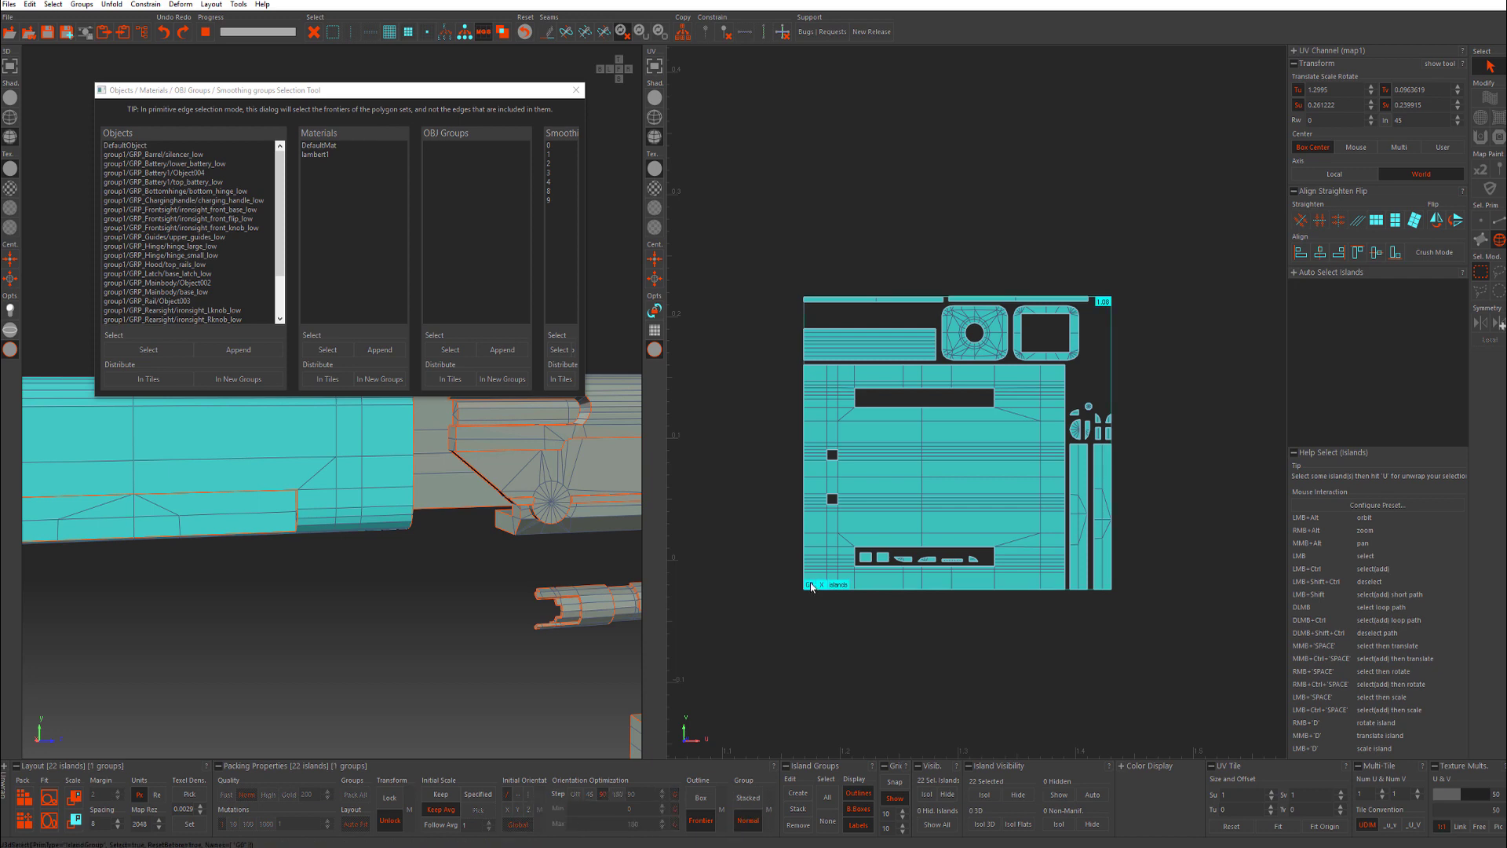
{"action": "left_click", "coordinate": [822, 585]}
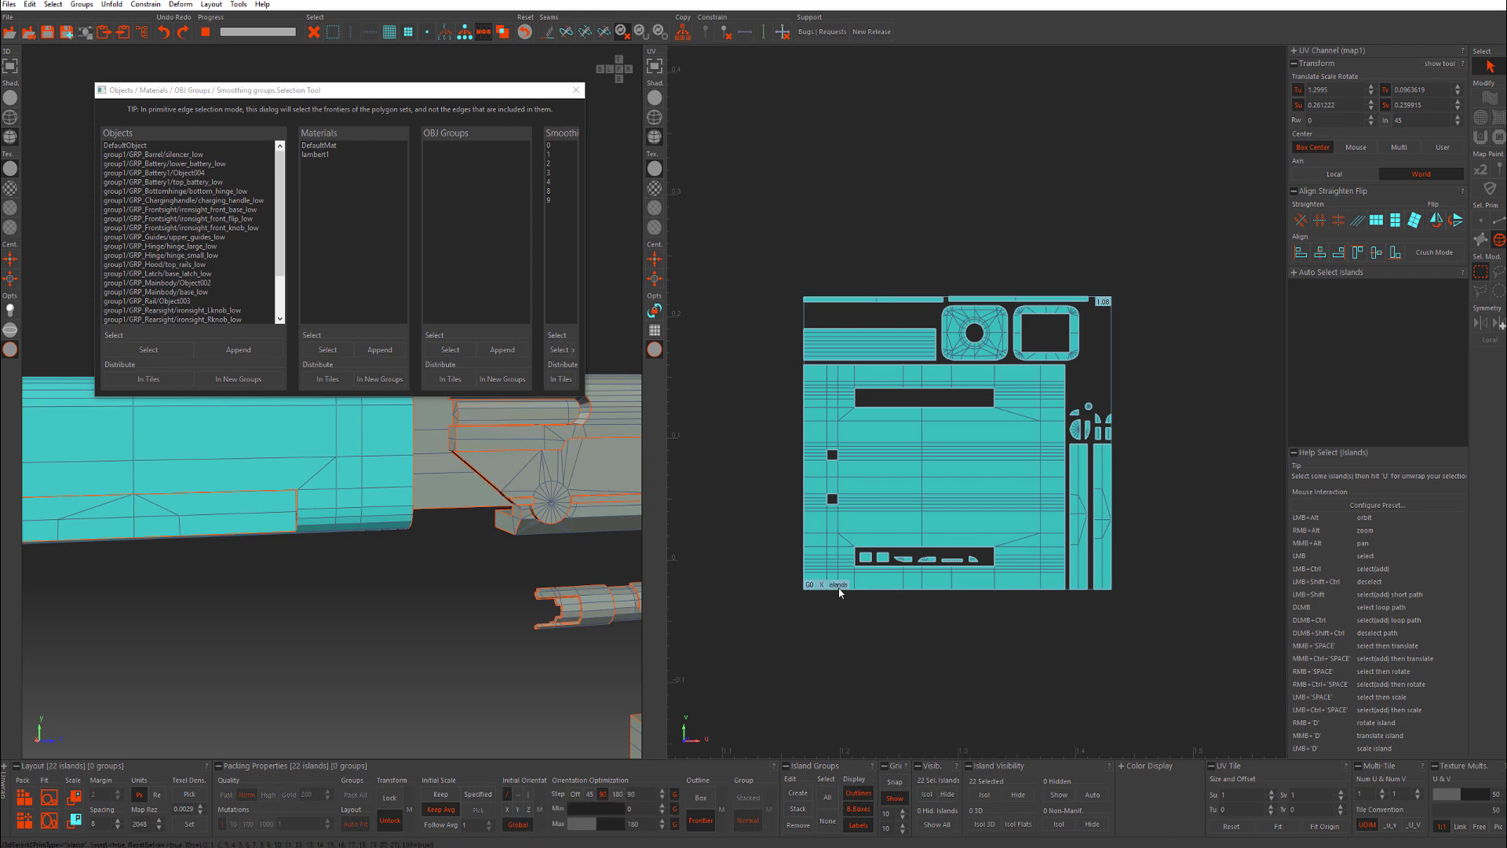
{"action": "left_click", "coordinate": [822, 625]}
{"action": "scroll", "coordinate": [924, 370], "scroll_direction": "up", "scroll_amount": 1}
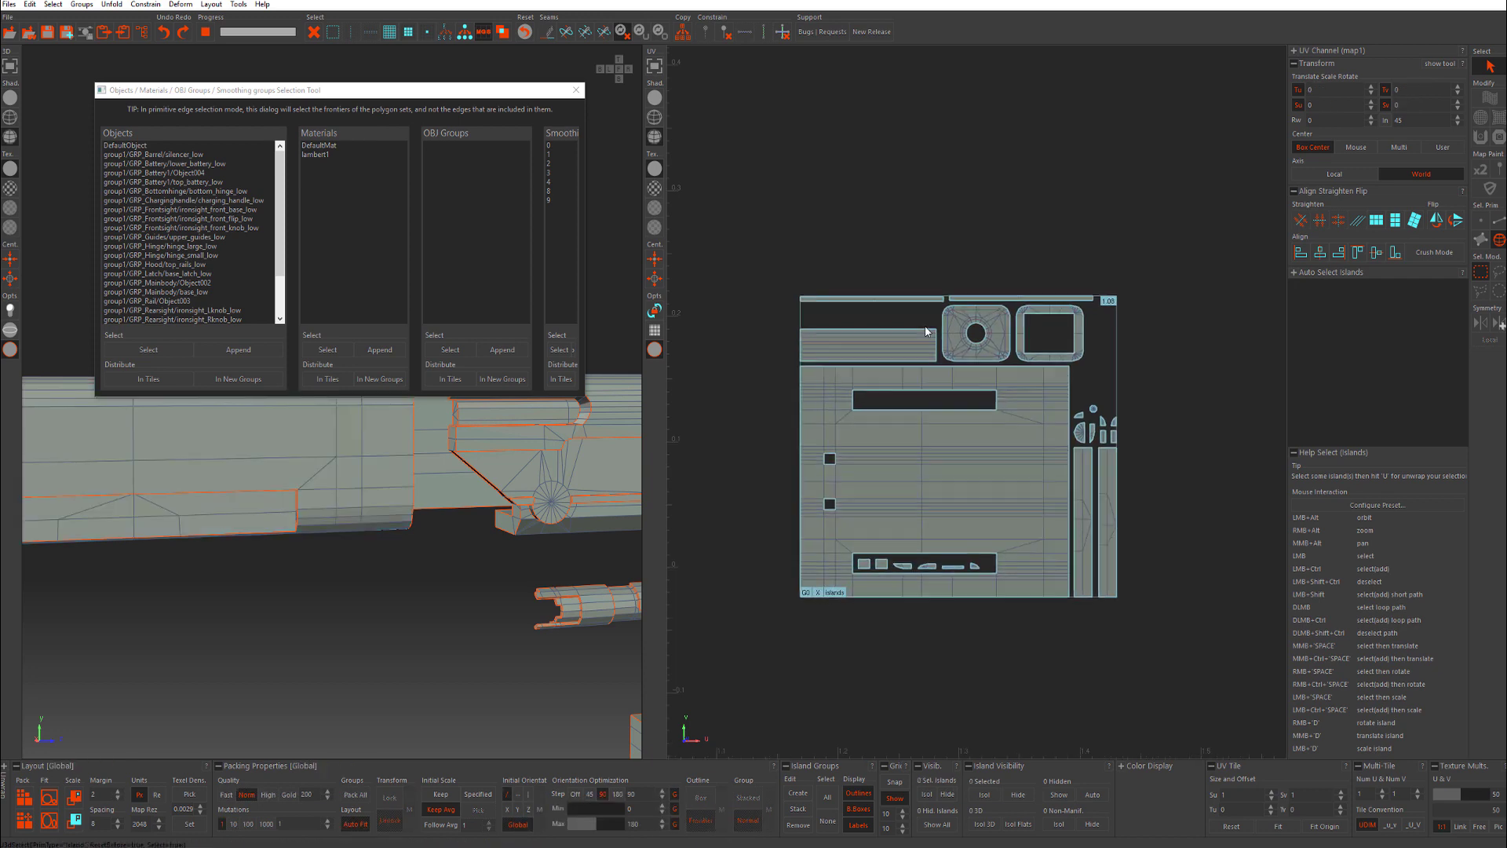
{"action": "scroll", "coordinate": [924, 370], "scroll_direction": "up", "scroll_amount": 2}
{"action": "left_click", "coordinate": [1171, 567]}
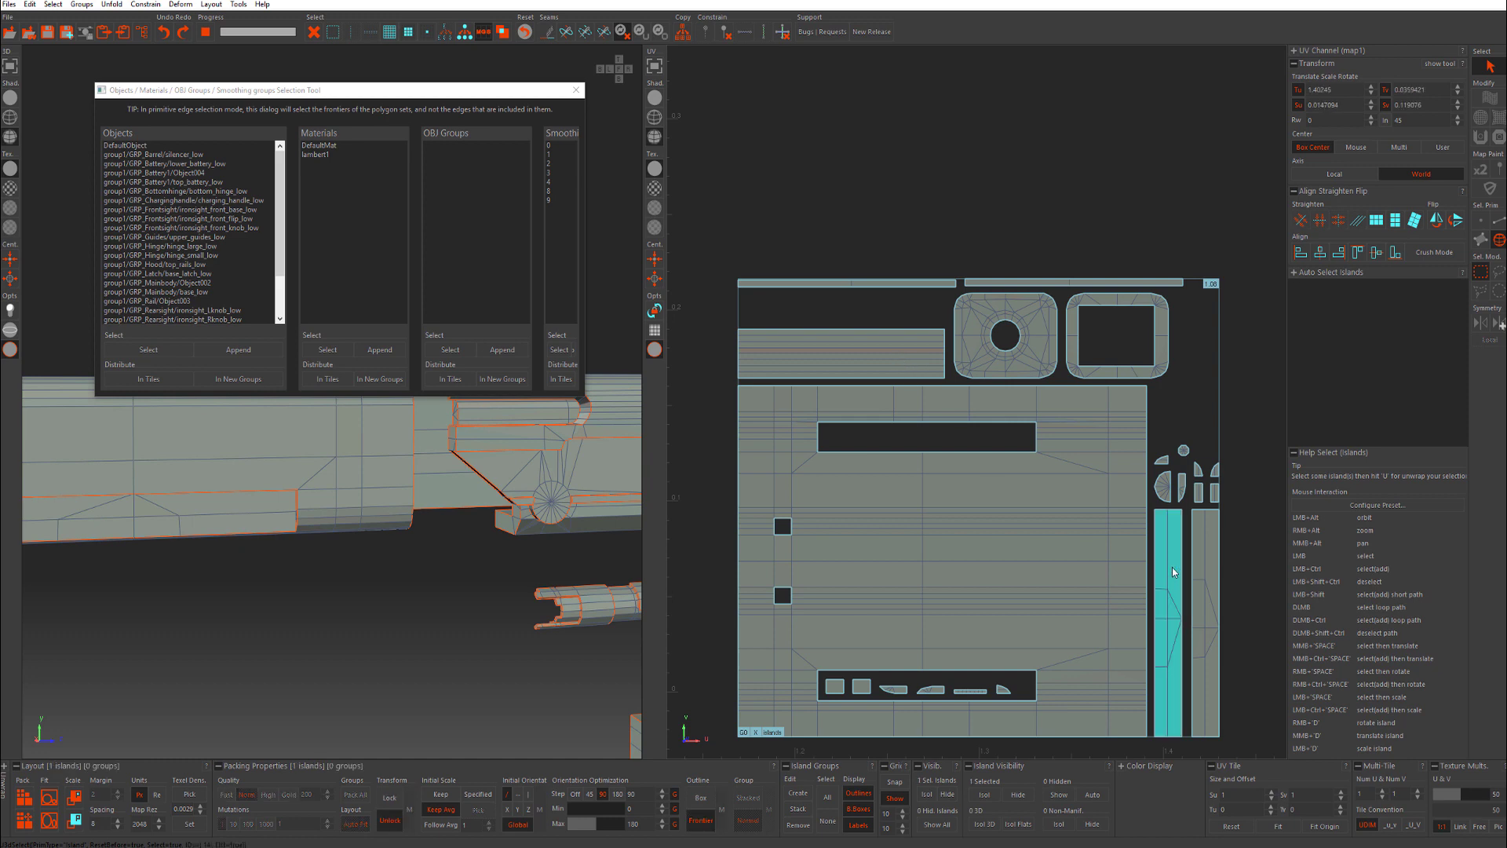
{"action": "scroll", "coordinate": [1131, 581], "scroll_direction": "down", "scroll_amount": 3}
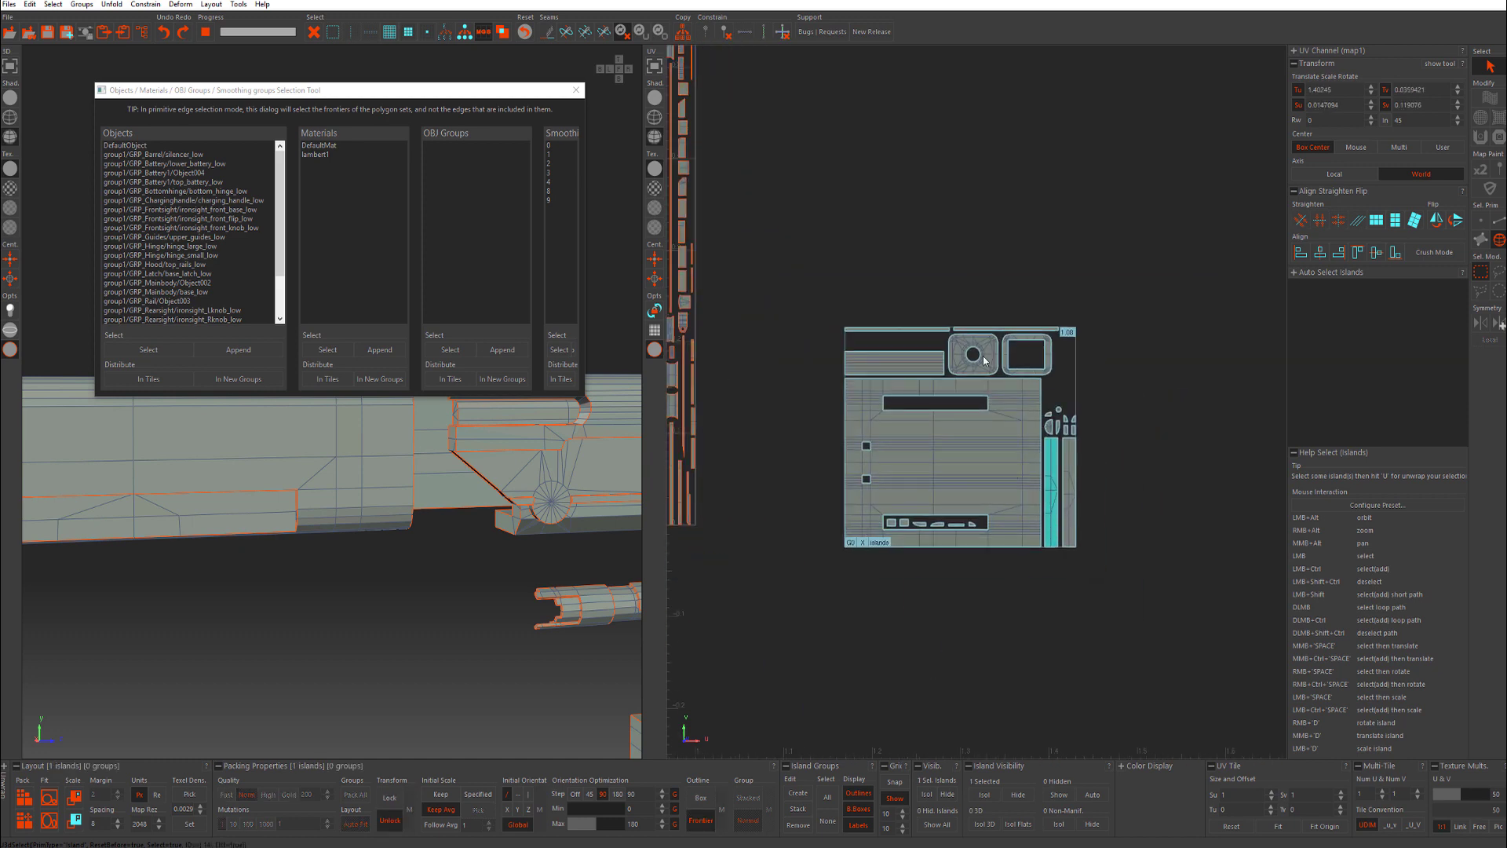
Move the rounded island with the circular hole across to the right edge of the suppressor group.
{"action": "left_click", "coordinate": [983, 357]}
{"action": "left_click", "coordinate": [1049, 366]}
{"action": "middle_click_drag", "start_coordinate": [988, 365], "coordinate": [1076, 383]}
{"action": "right_click_drag", "start_coordinate": [1074, 374], "coordinate": [1200, 340]}
{"action": "key", "text": "ctrl+z"}
{"action": "scroll", "coordinate": [1209, 290], "scroll_direction": "up", "scroll_amount": 2}
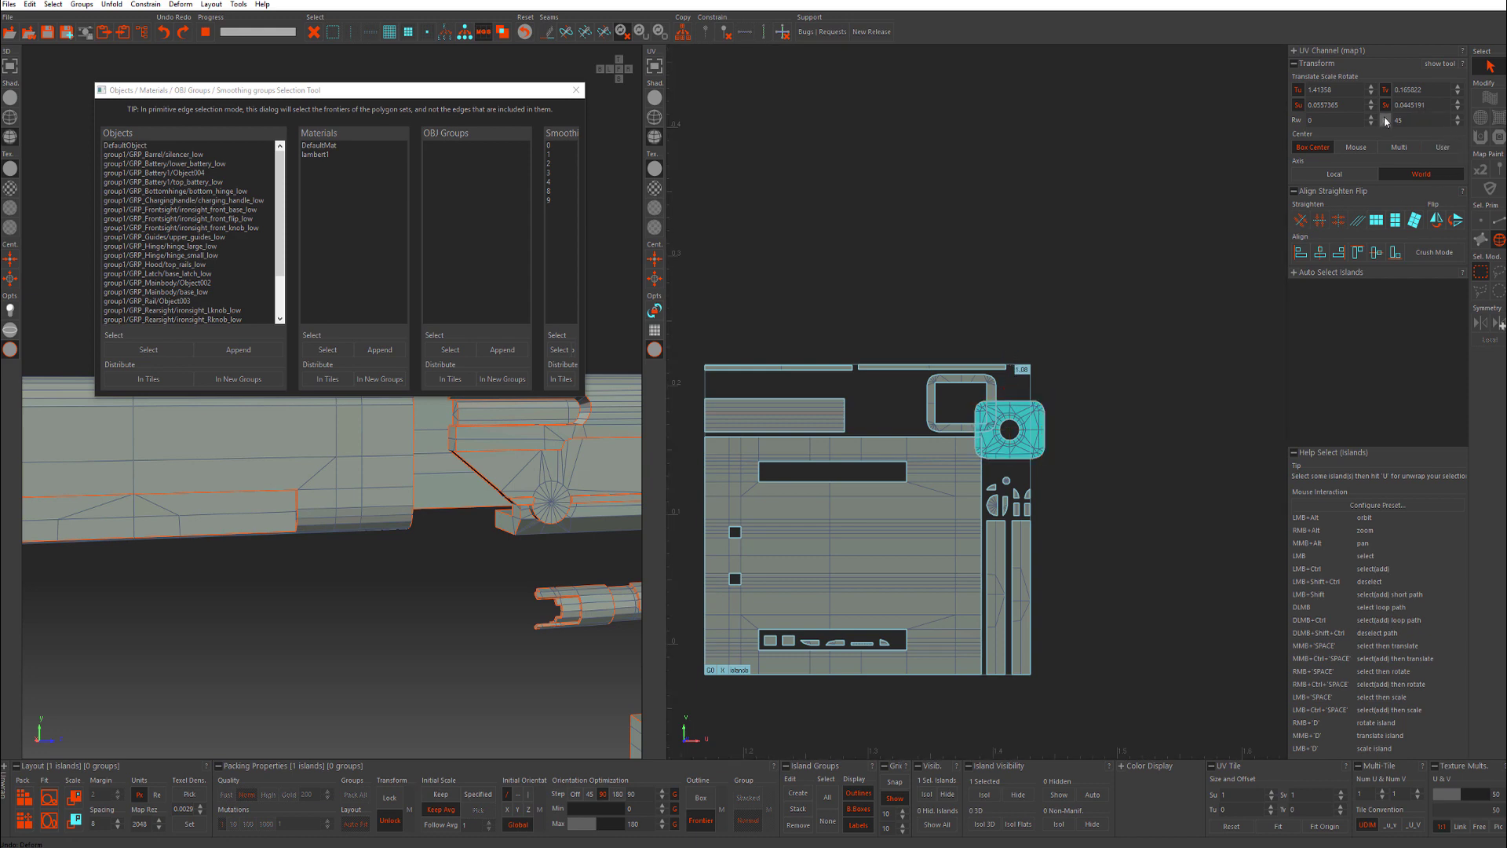
Rotate the circular-hole island upright in 45° increments and shift the rounded frame island left beside the ribbed strip.
{"action": "left_click", "coordinate": [1004, 366]}
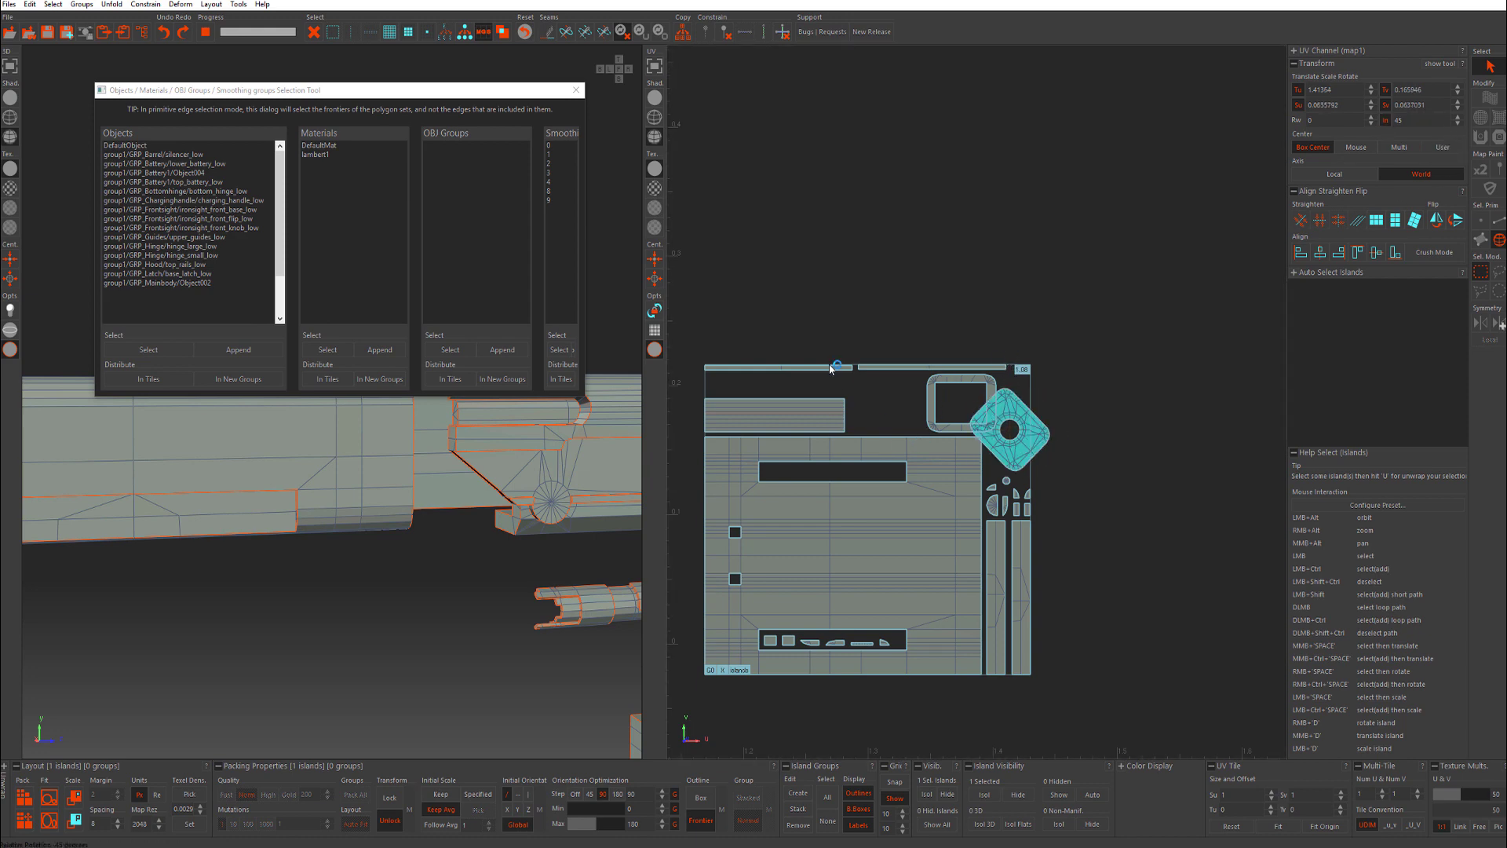
{"action": "right_click_drag", "start_coordinate": [1049, 262], "coordinate": [1081, 353]}
{"action": "left_click", "coordinate": [1081, 353]}
{"action": "middle_click_drag", "start_coordinate": [934, 426], "coordinate": [865, 427]}
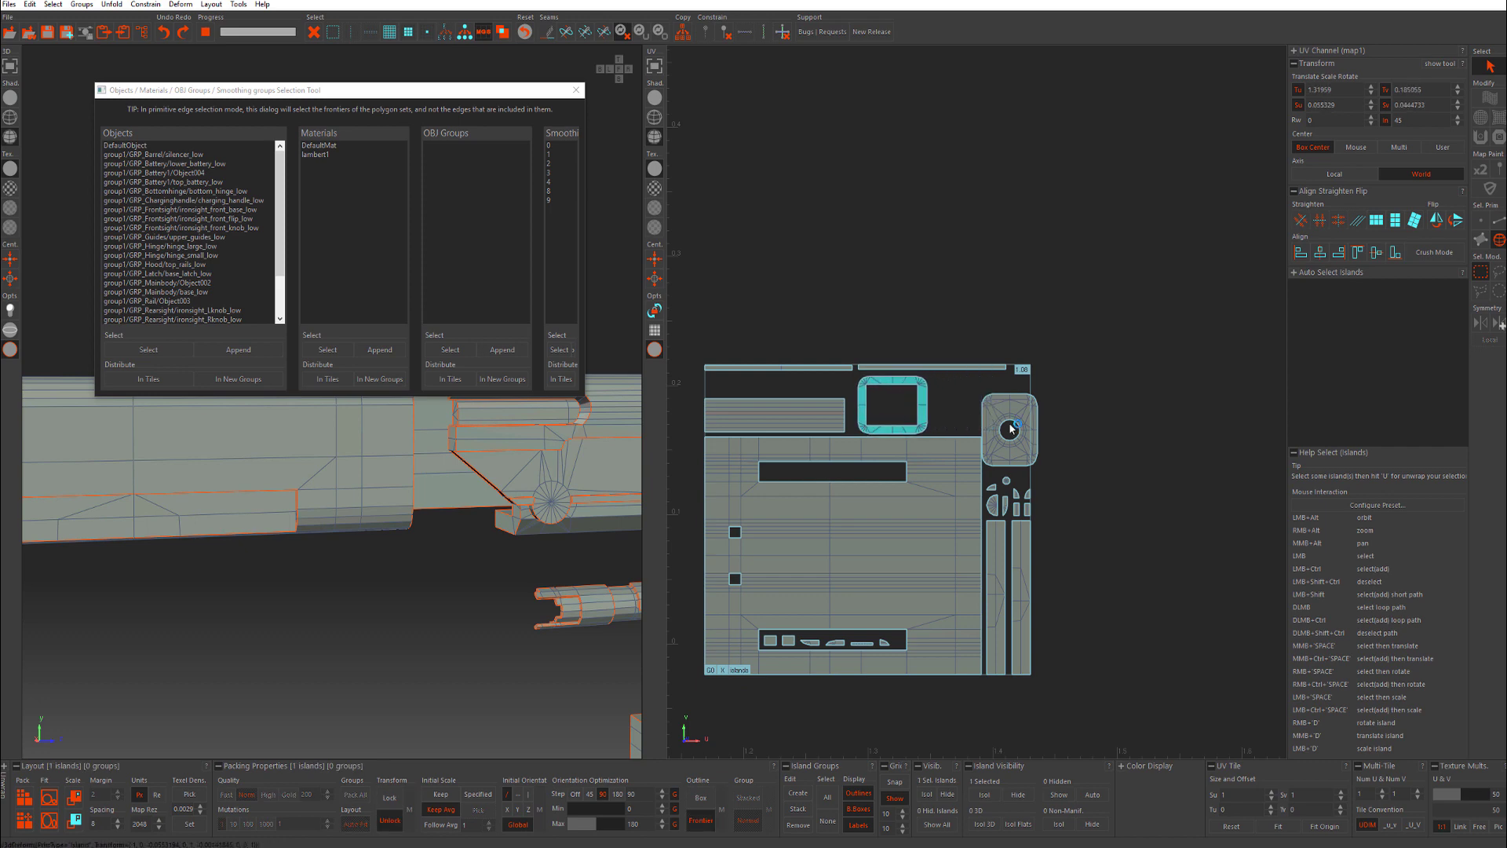
Resize the suppressor group's bounding box by its upper-right corner to leave a margin, and nudge the circular-hole island slightly right.
{"action": "left_click_drag", "start_coordinate": [1023, 369], "coordinate": [1081, 346]}
{"action": "middle_click_drag", "start_coordinate": [1034, 435], "coordinate": [1041, 437]}
{"action": "left_click", "coordinate": [1114, 372]}
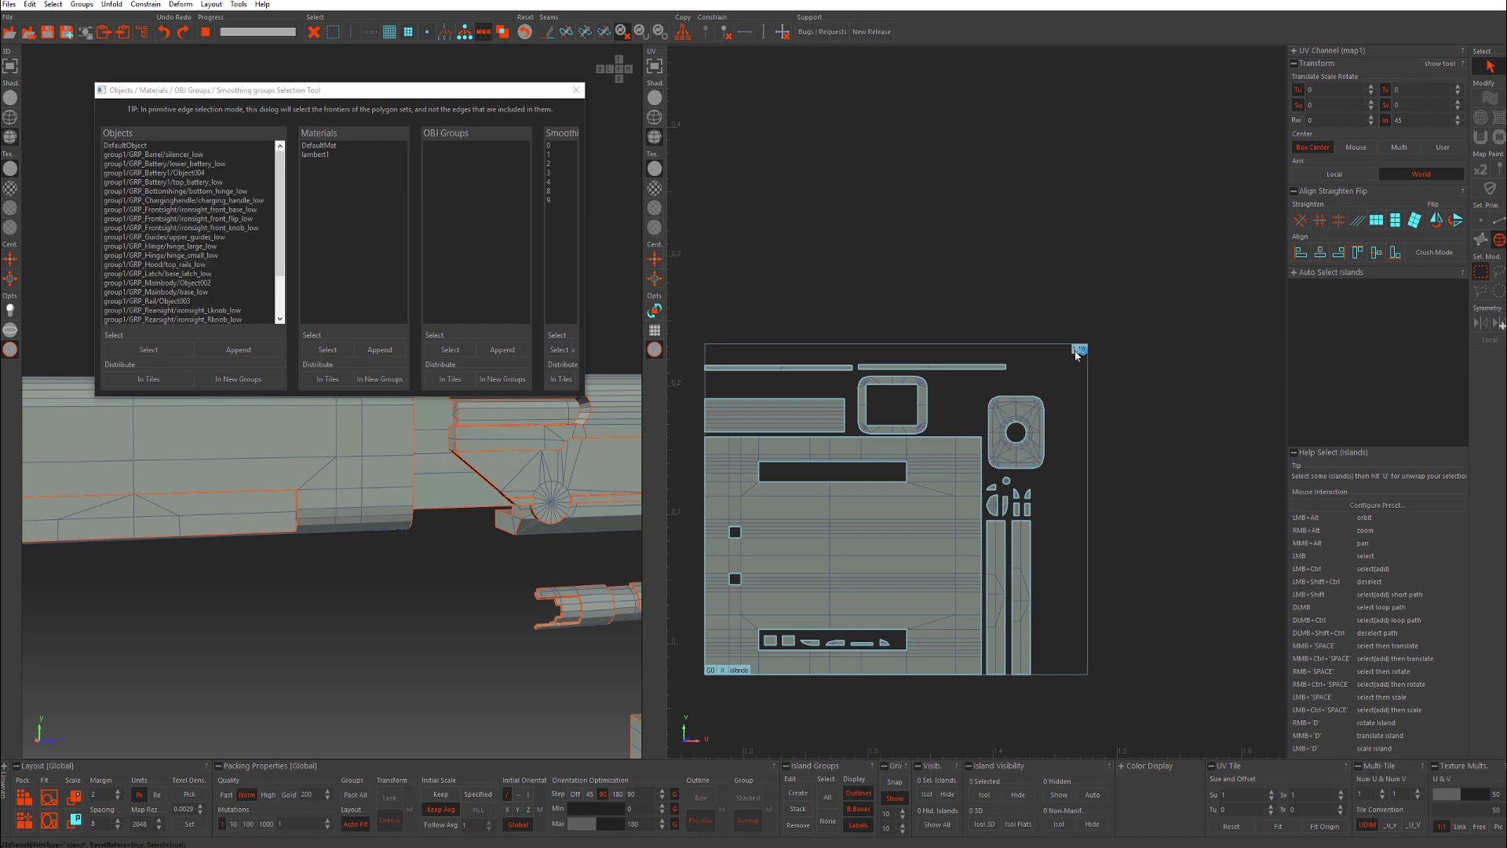
{"action": "left_click_drag", "start_coordinate": [1058, 359], "coordinate": [1047, 356]}
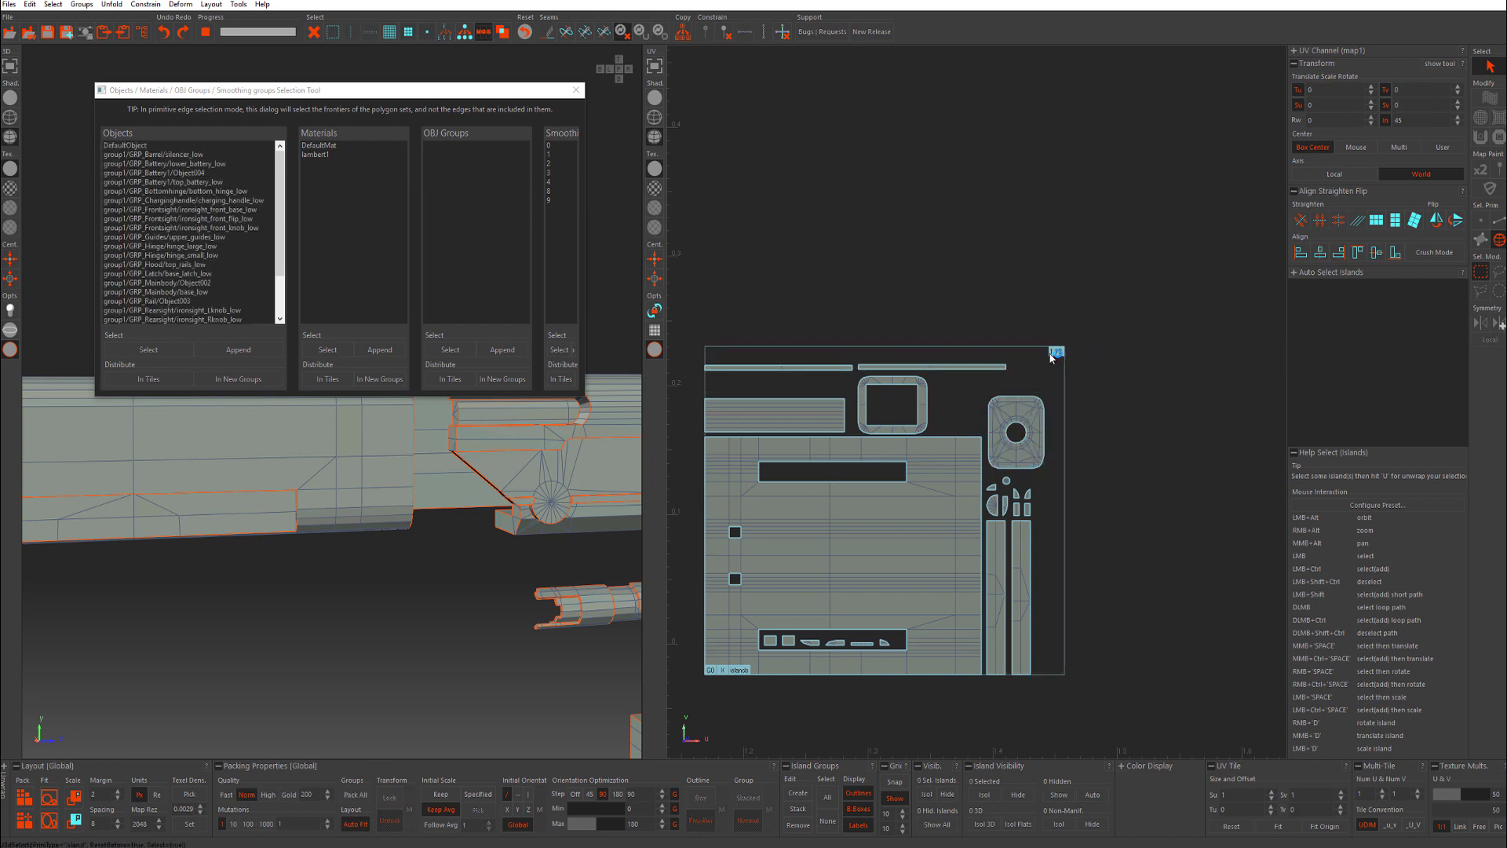
Examine the rearranged suppressor group and its bounding box next to the packed UV tile.
{"action": "scroll", "coordinate": [1036, 453], "scroll_direction": "down", "scroll_amount": 2}
{"action": "scroll", "coordinate": [1021, 450], "scroll_direction": "up", "scroll_amount": 3}
{"action": "scroll", "coordinate": [965, 492], "scroll_direction": "down", "scroll_amount": 5}
{"action": "right_click_drag", "start_coordinate": [953, 492], "coordinate": [906, 479], "text": "alt"}
{"action": "middle_click_drag", "start_coordinate": [822, 430], "coordinate": [1108, 444], "text": "alt"}
{"action": "right_click_drag", "start_coordinate": [1018, 319], "coordinate": [953, 315], "text": "alt"}
{"action": "scroll", "coordinate": [1119, 450], "scroll_direction": "up", "scroll_amount": 2}
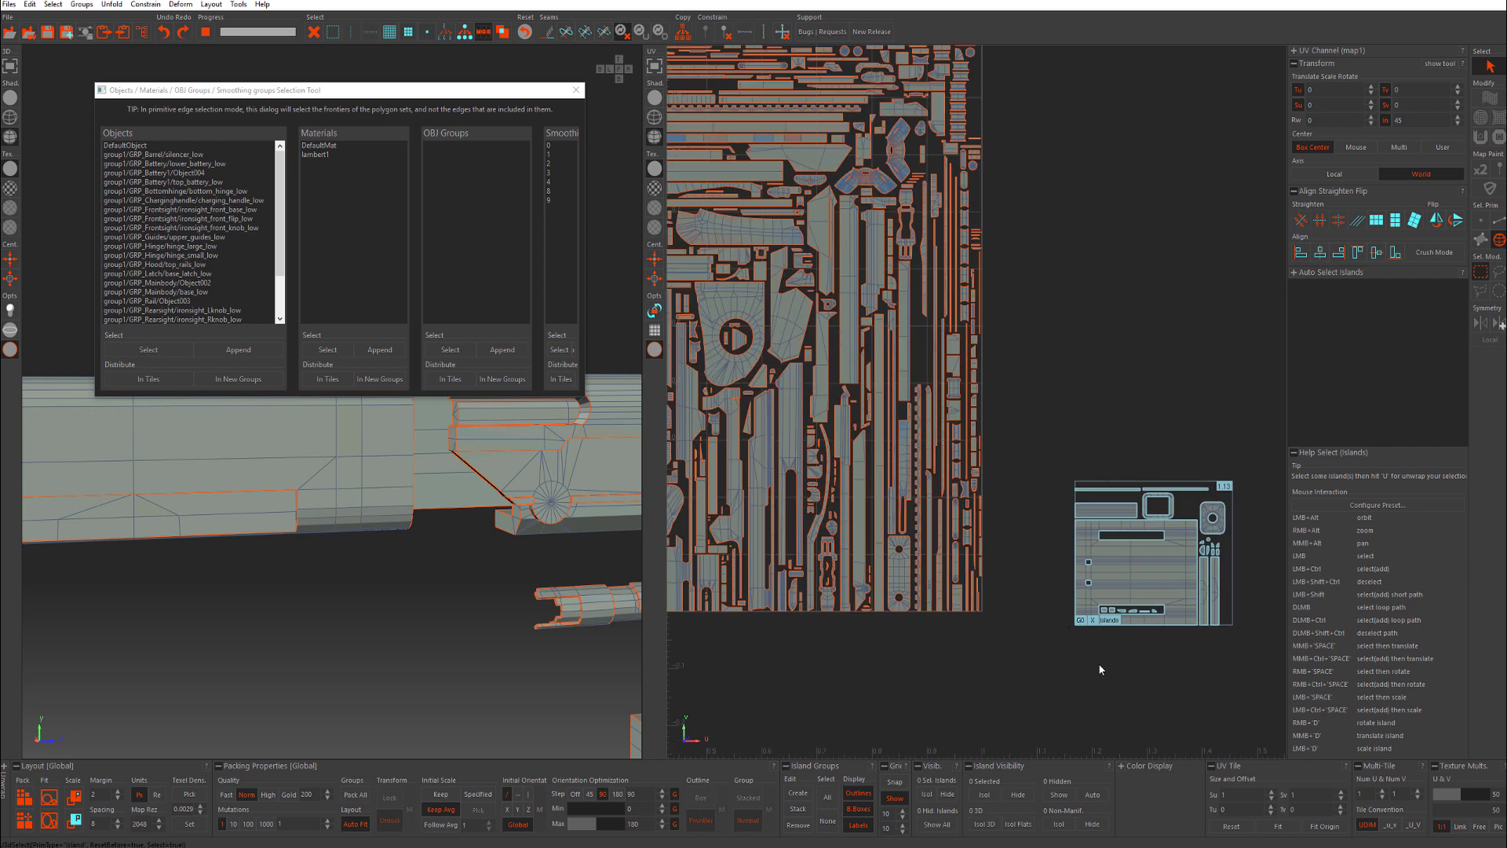
{"action": "scroll", "coordinate": [1049, 542], "scroll_direction": "down", "scroll_amount": 3}
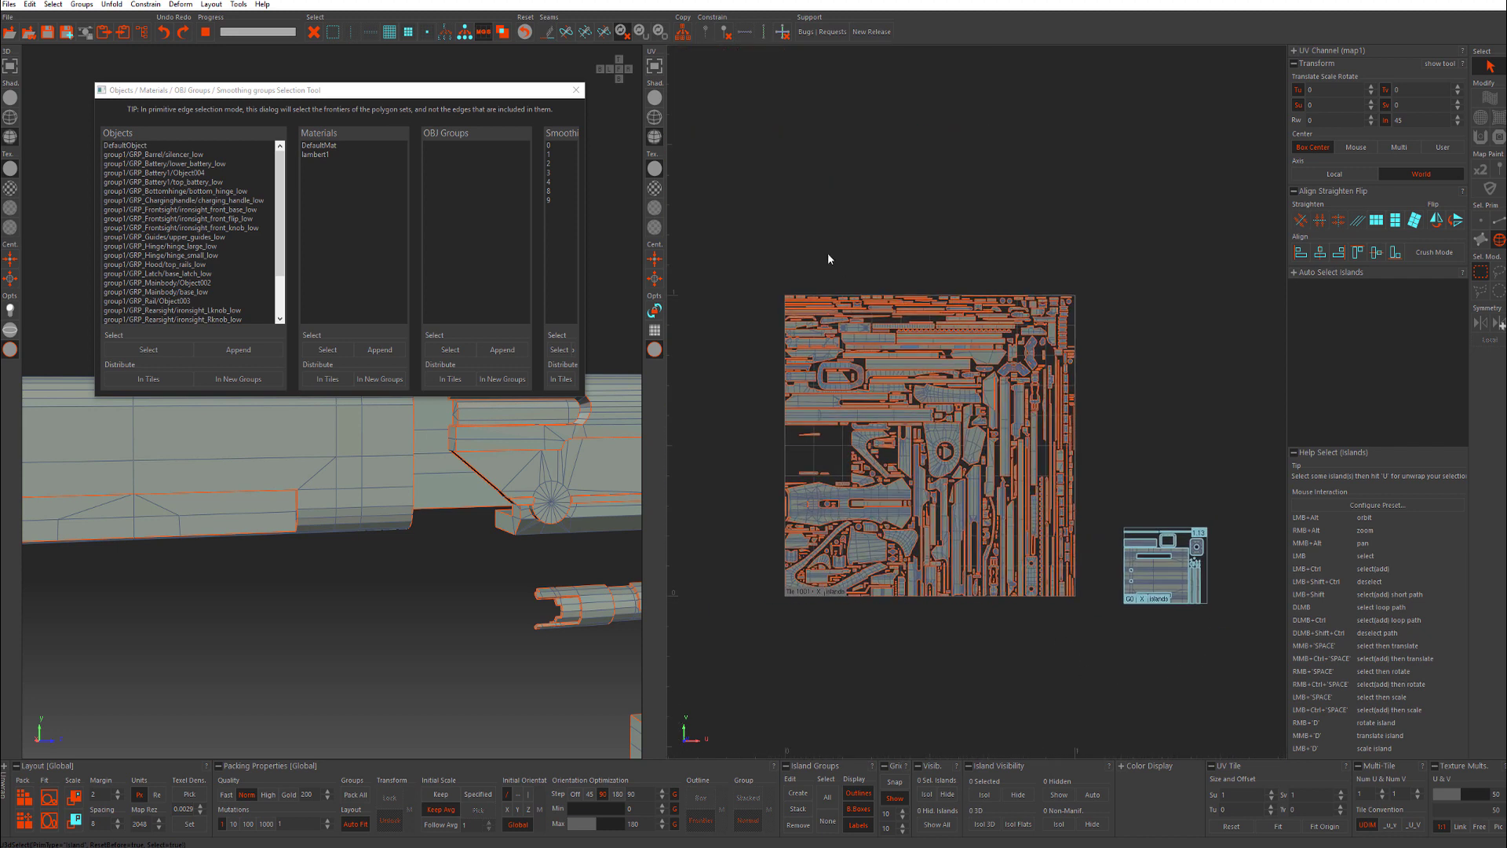
{"action": "middle_click_drag", "start_coordinate": [1213, 579], "coordinate": [1044, 444], "text": "alt"}
{"action": "right_click_drag", "start_coordinate": [1043, 445], "coordinate": [1036, 523], "text": "alt"}
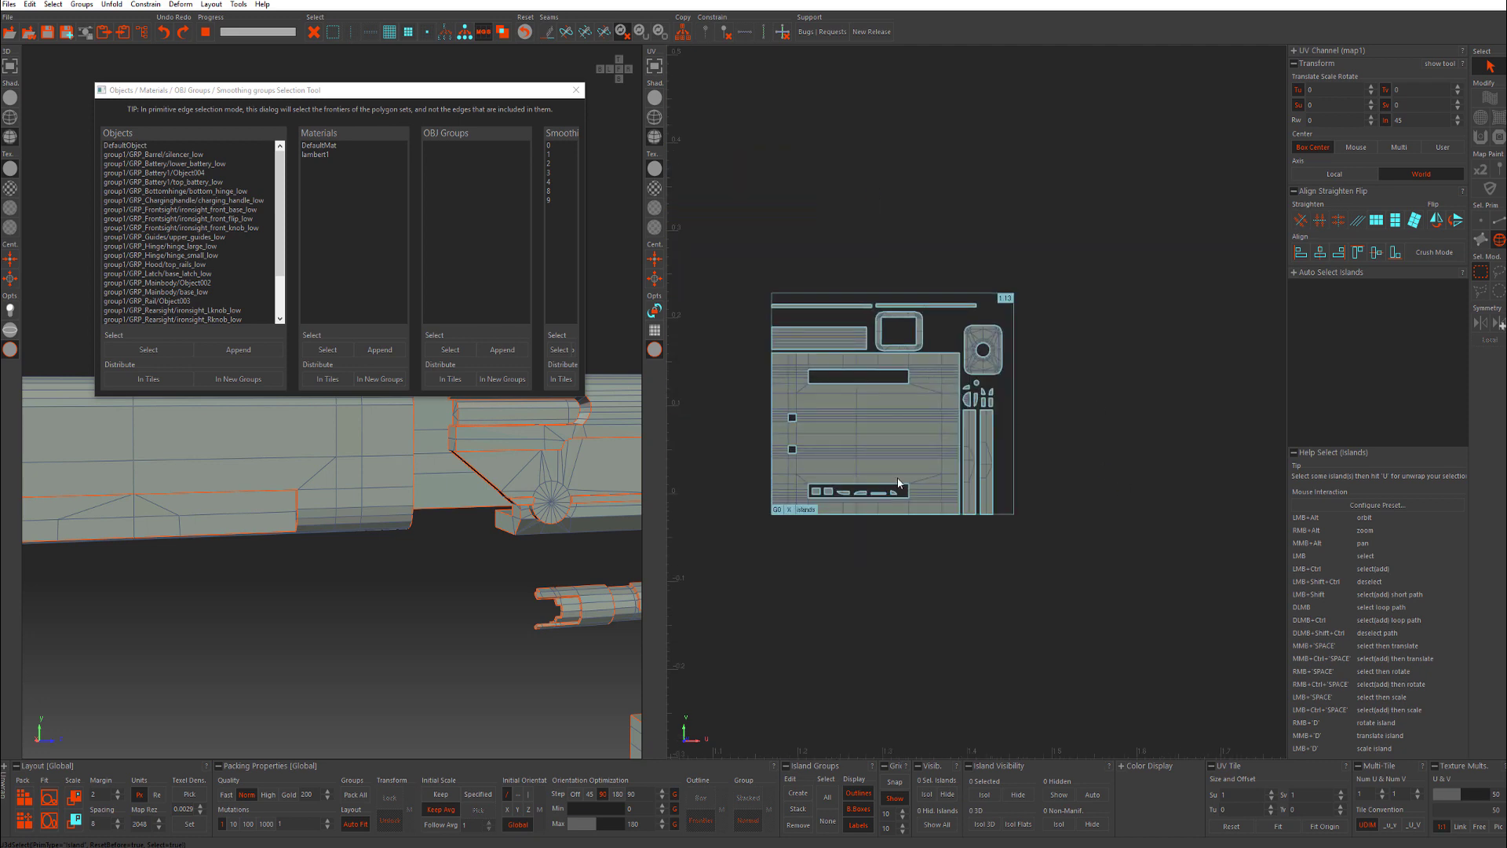
Try stretching the suppressor group's bounding box into a wide, low rectangle and repacking its islands inside that shape.
{"action": "left_click", "coordinate": [807, 511]}
{"action": "left_click", "coordinate": [807, 524]}
{"action": "scroll", "coordinate": [838, 383], "scroll_direction": "down", "scroll_amount": 2}
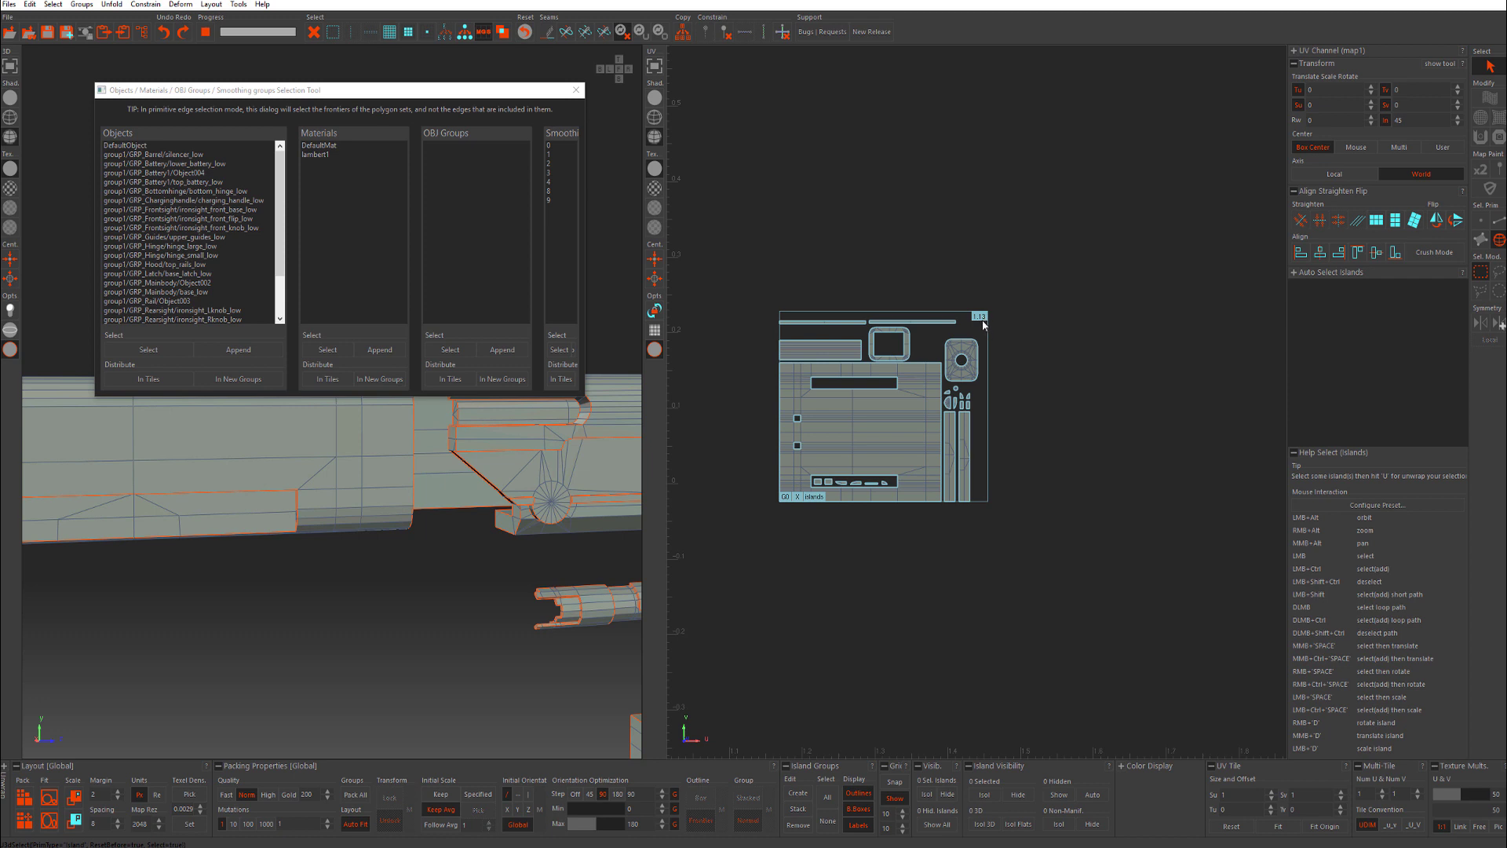
{"action": "left_click_drag", "start_coordinate": [988, 330], "coordinate": [1192, 416]}
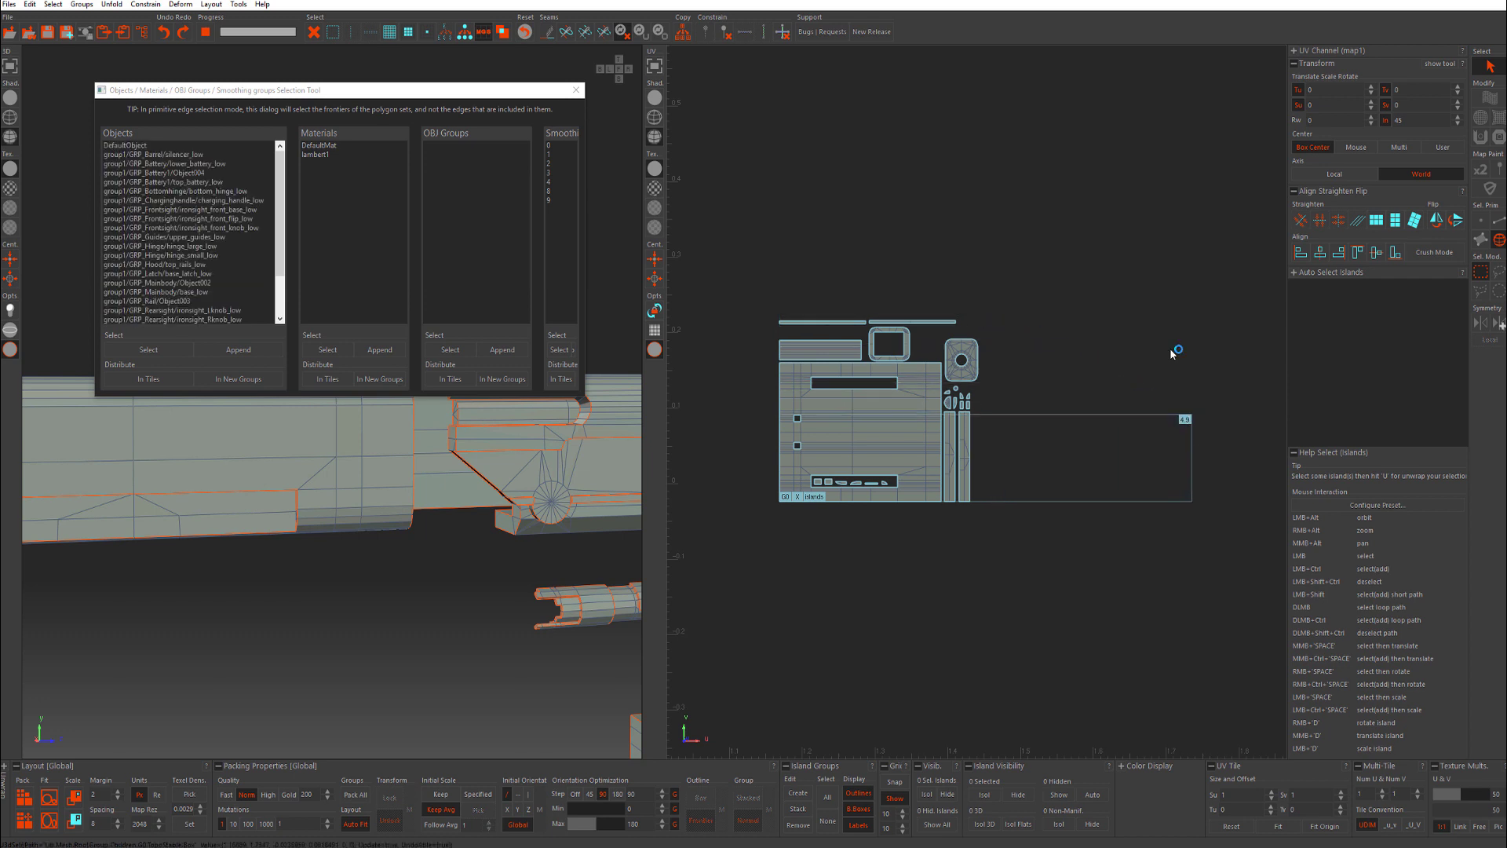
{"action": "left_click", "coordinate": [824, 498]}
{"action": "key", "text": "p"}
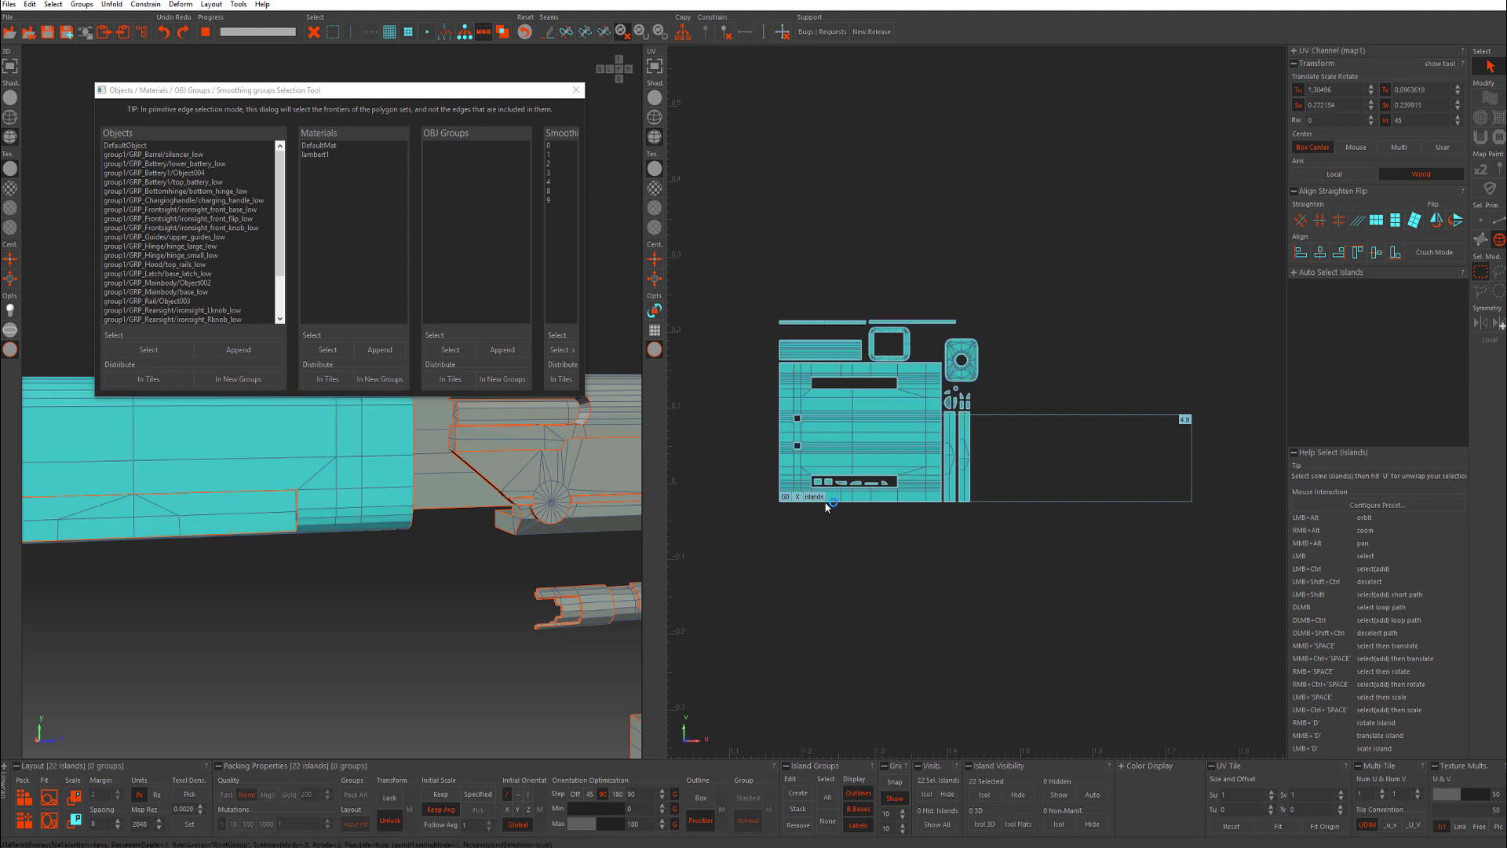
{"action": "left_click", "coordinate": [1003, 558]}
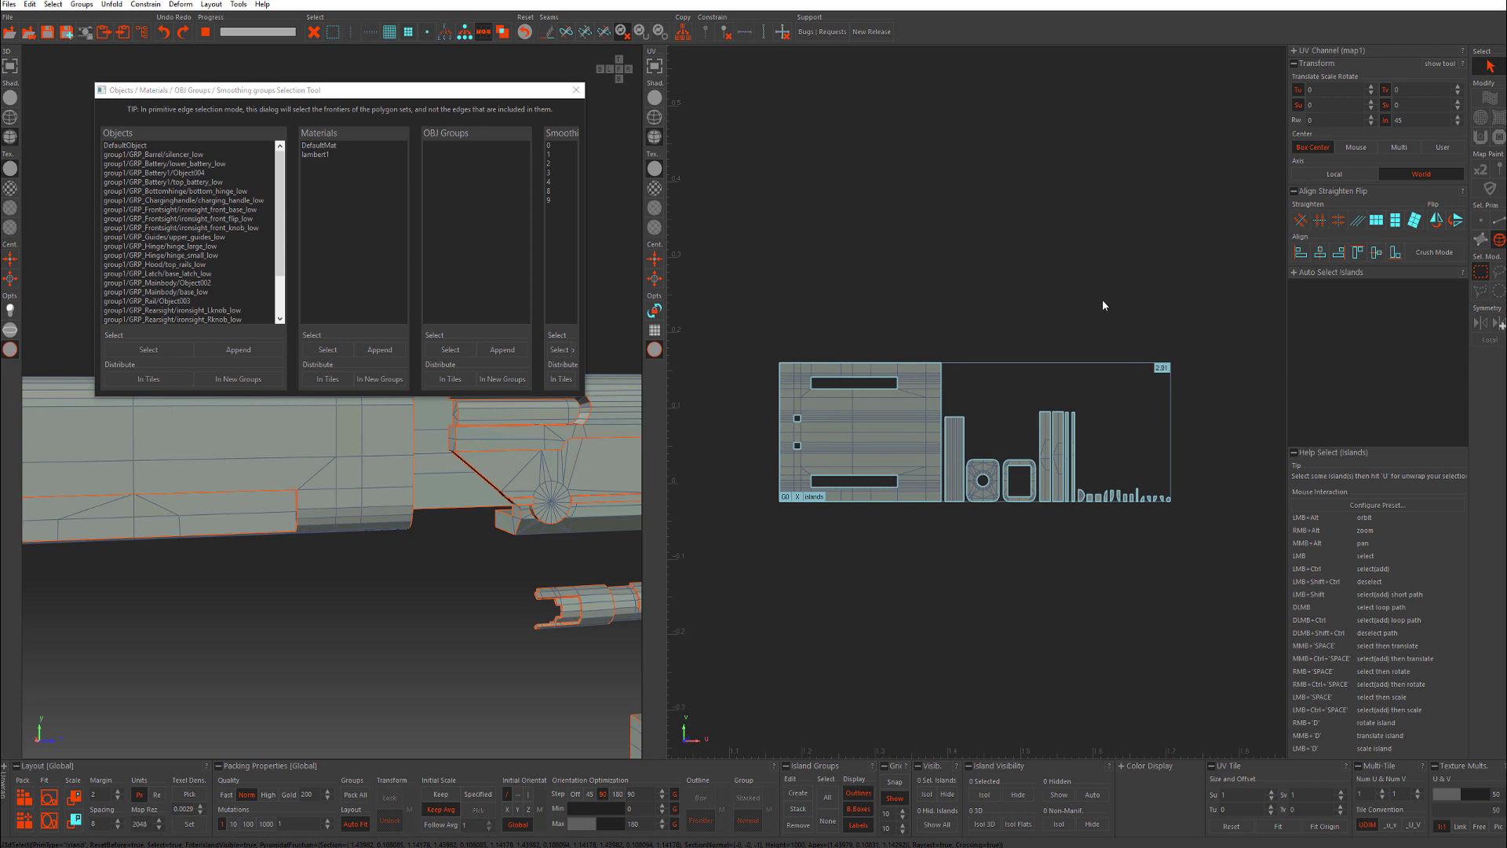
Undo the repack and the wide bounding box of the suppressor group.
{"action": "key", "text": "ctrl+z"}
{"action": "key", "text": "ctrl+z"}
{"action": "key", "text": "ctrl+z"}
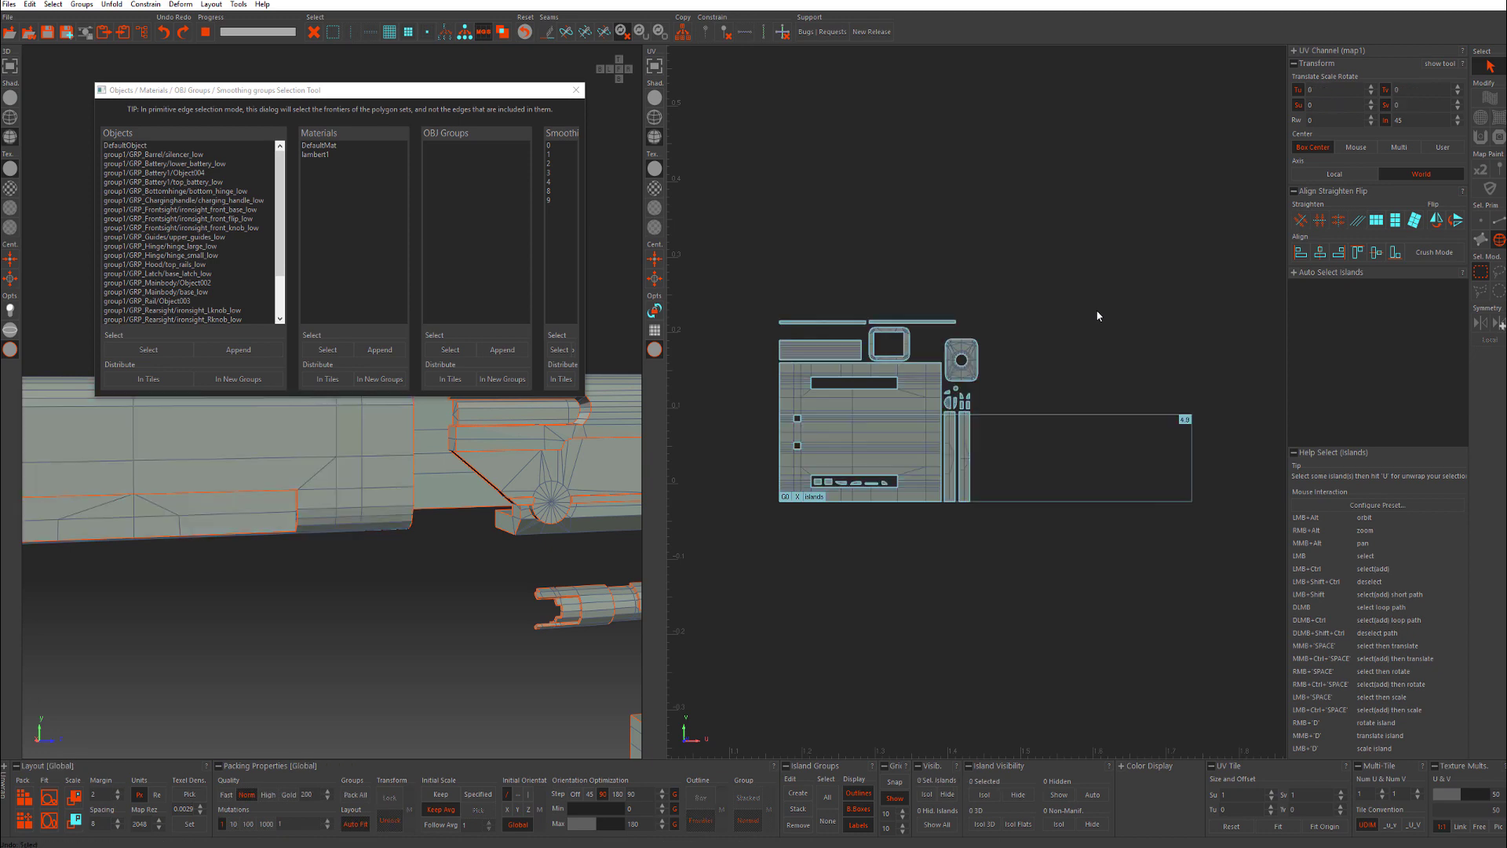
{"action": "key", "text": "p"}
{"action": "left_click", "coordinate": [1013, 435]}
Pack the whole UV layout so the suppressor group is placed inside the tile with the other islands.
{"action": "scroll", "coordinate": [995, 417], "scroll_direction": "down", "scroll_amount": 5}
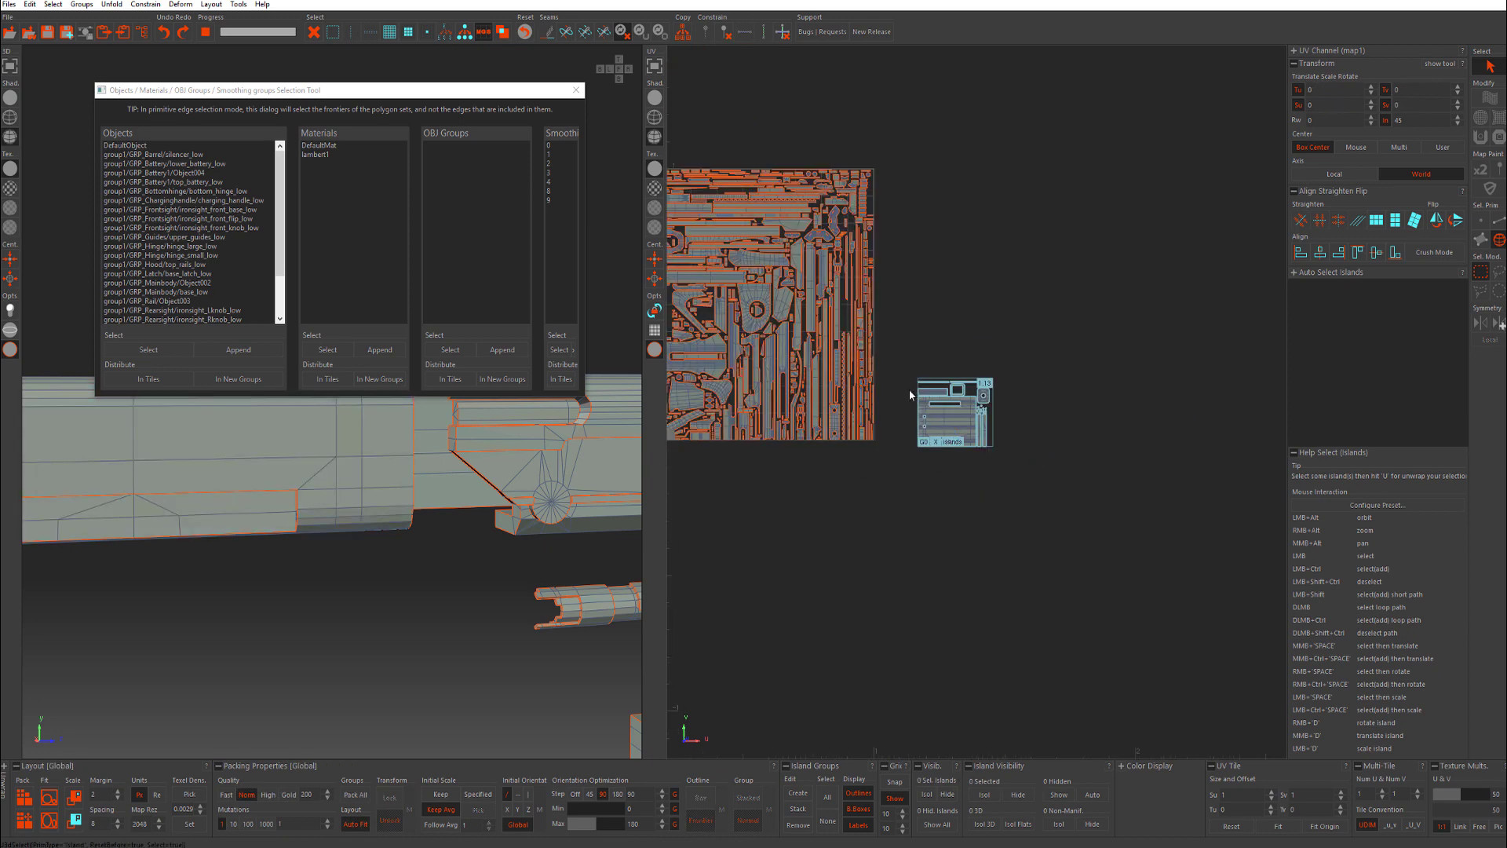
{"action": "middle_click_drag", "start_coordinate": [920, 284], "coordinate": [1141, 324], "text": "alt"}
{"action": "scroll", "coordinate": [1038, 273], "scroll_direction": "up", "scroll_amount": 2}
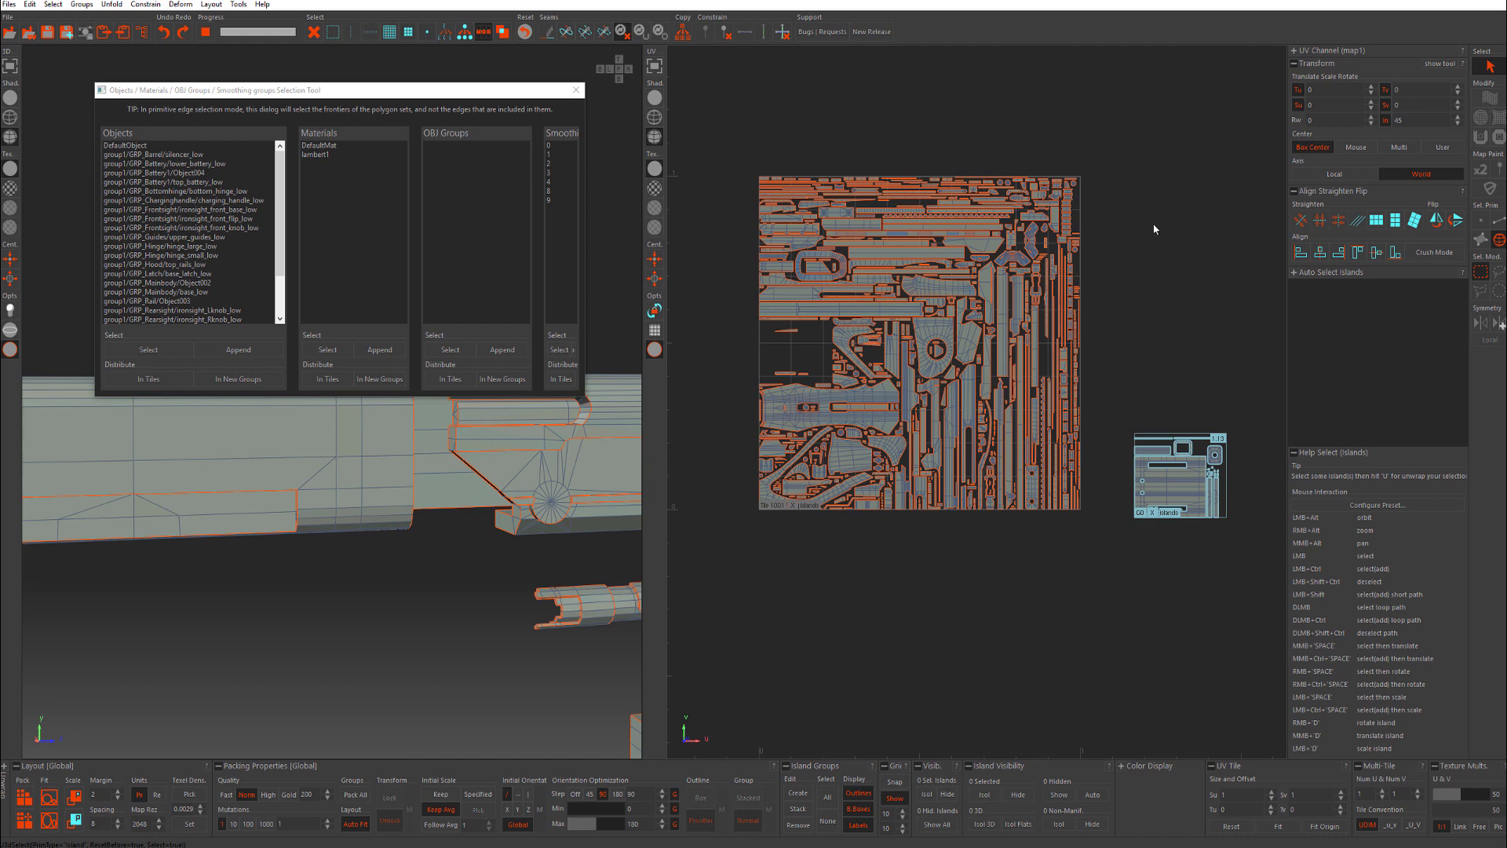
{"action": "left_click", "coordinate": [28, 799]}
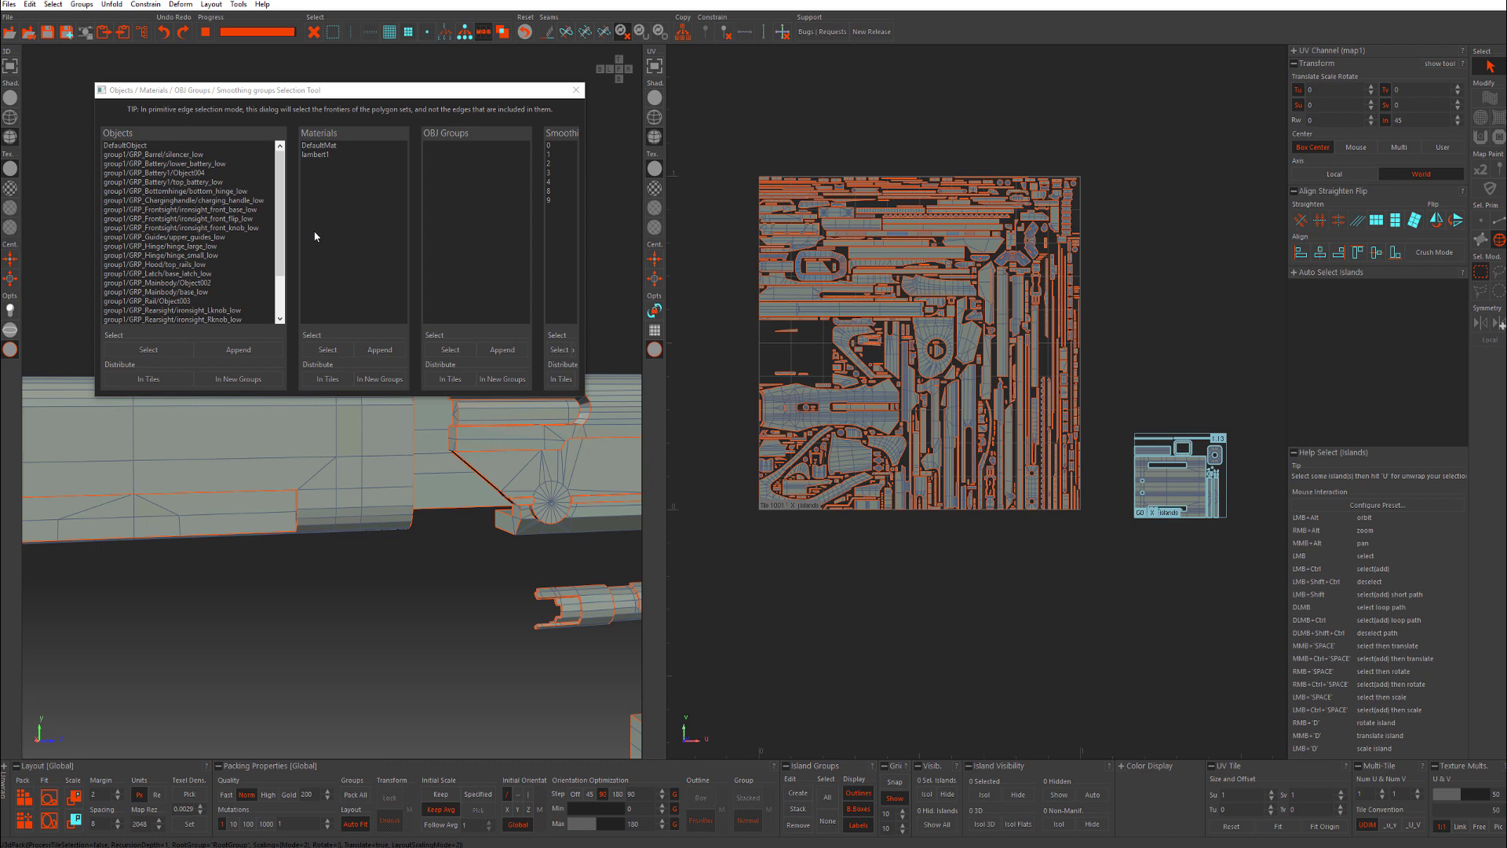
Examine how the suppressor group and the surrounding islands are arranged in the repacked UV tile.
{"action": "scroll", "coordinate": [951, 398], "scroll_direction": "up", "scroll_amount": 5}
{"action": "middle_click_drag", "start_coordinate": [878, 503], "coordinate": [948, 401], "text": "alt"}
{"action": "scroll", "coordinate": [950, 401], "scroll_direction": "down", "scroll_amount": 2}
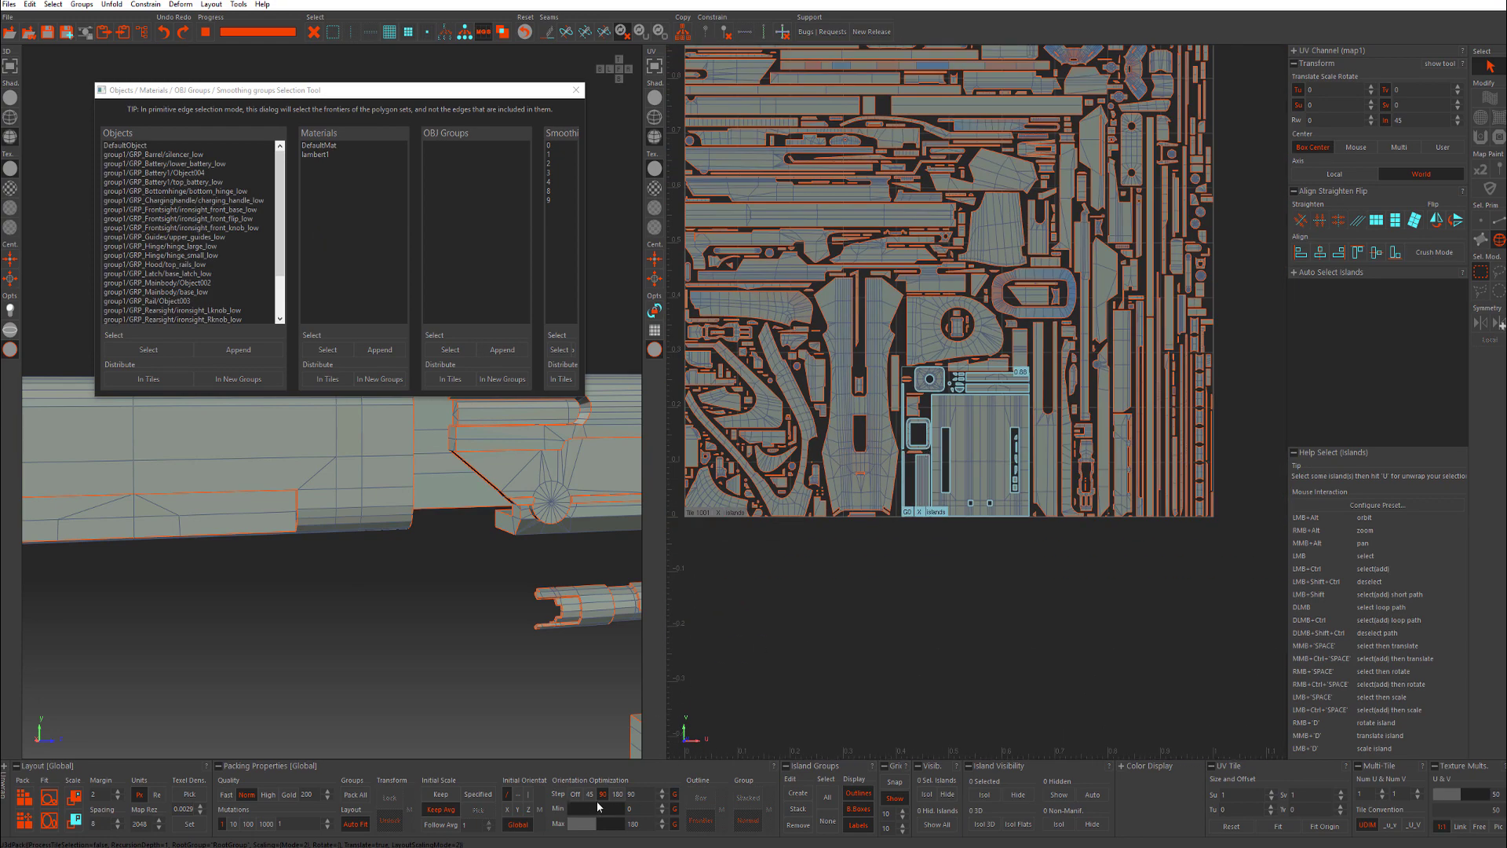
{"action": "scroll", "coordinate": [951, 481], "scroll_direction": "up", "scroll_amount": 4}
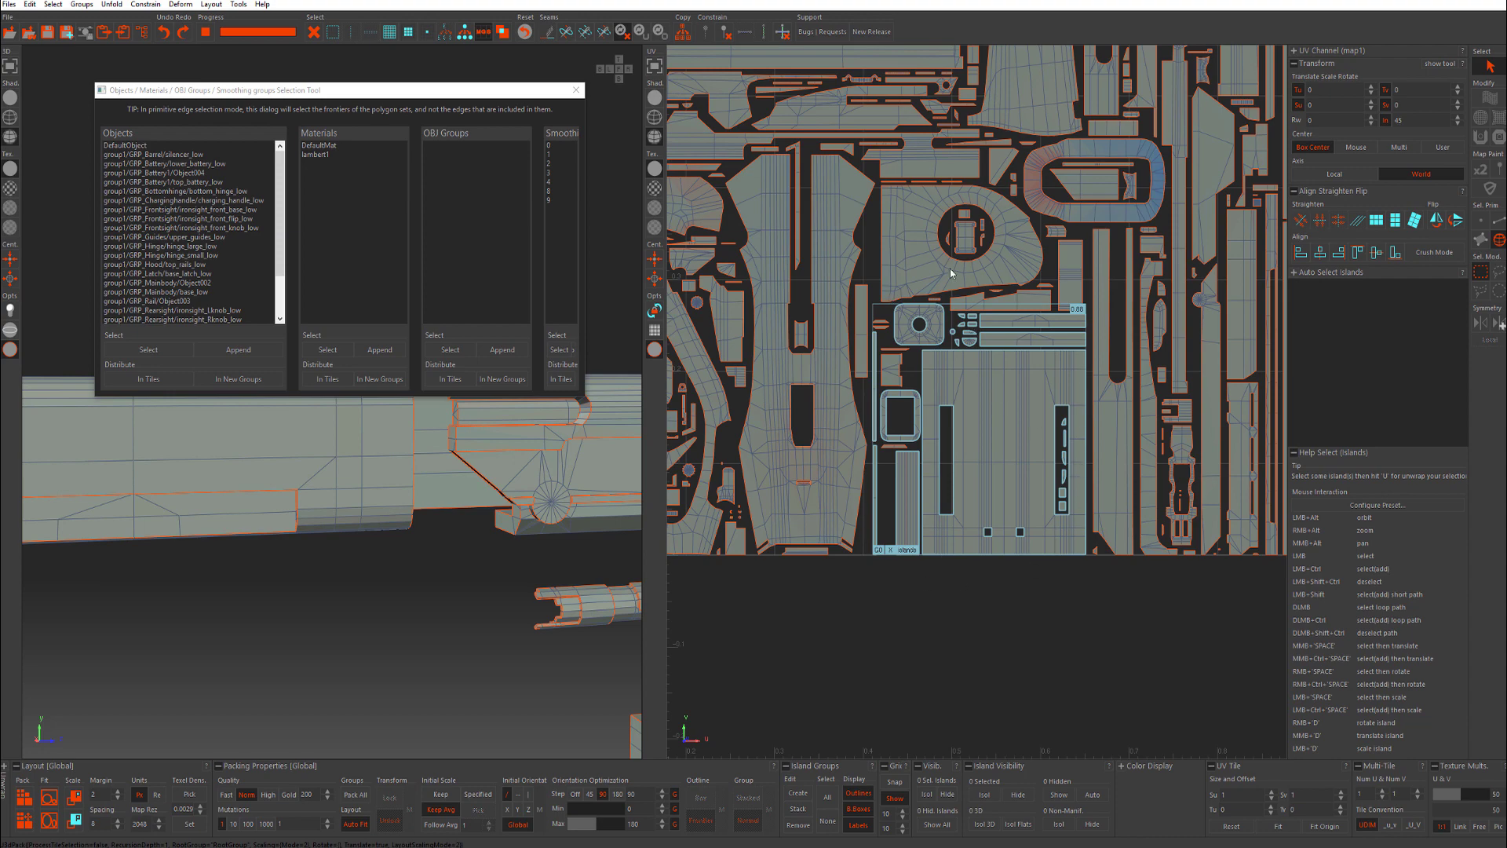
{"action": "scroll", "coordinate": [932, 574], "scroll_direction": "down", "scroll_amount": 5}
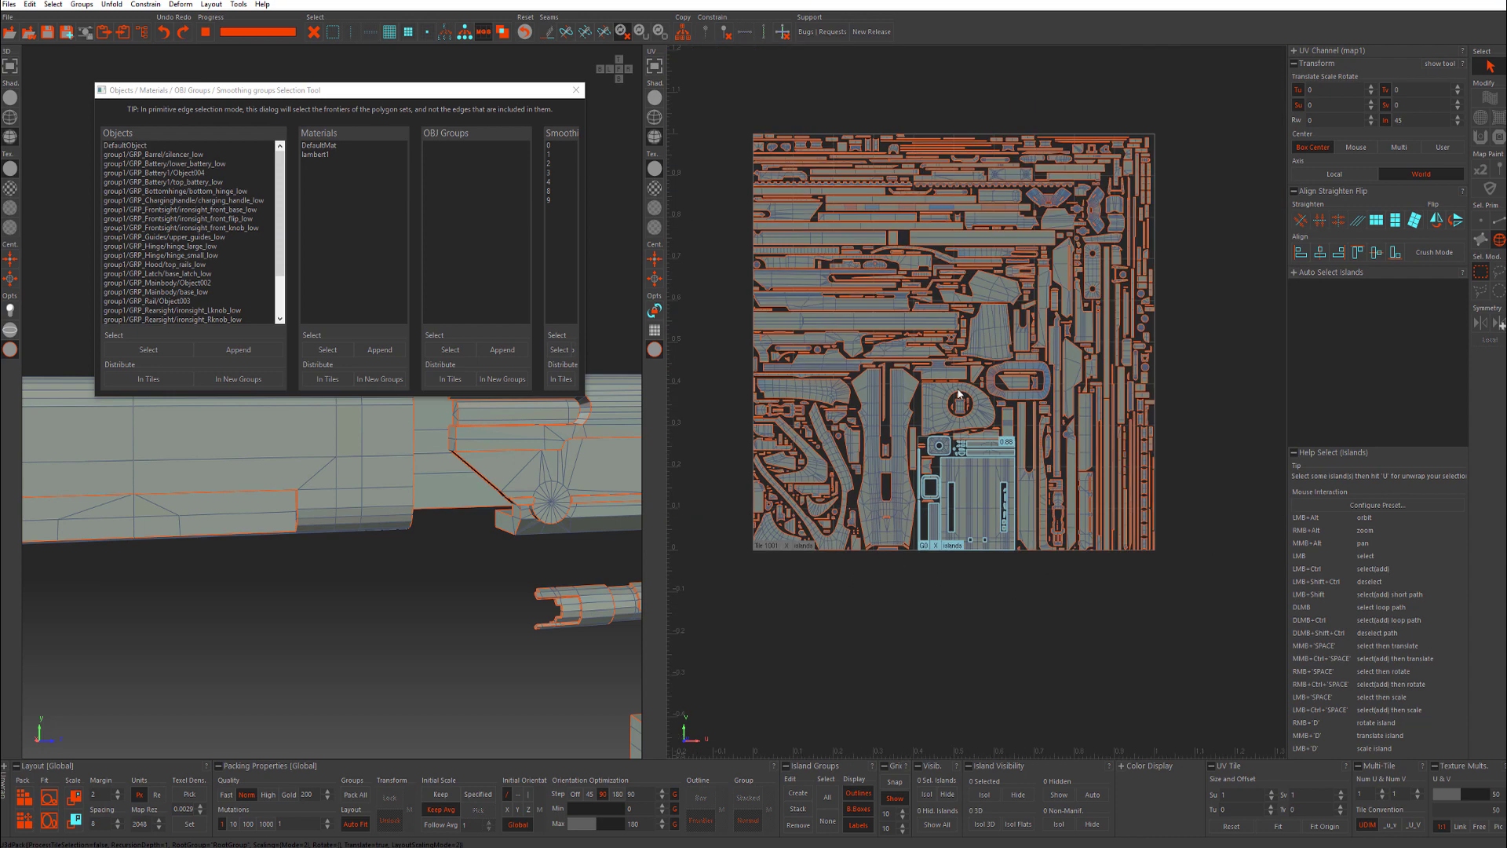
{"action": "middle_click_drag", "start_coordinate": [1026, 549], "coordinate": [1024, 709], "text": "alt"}
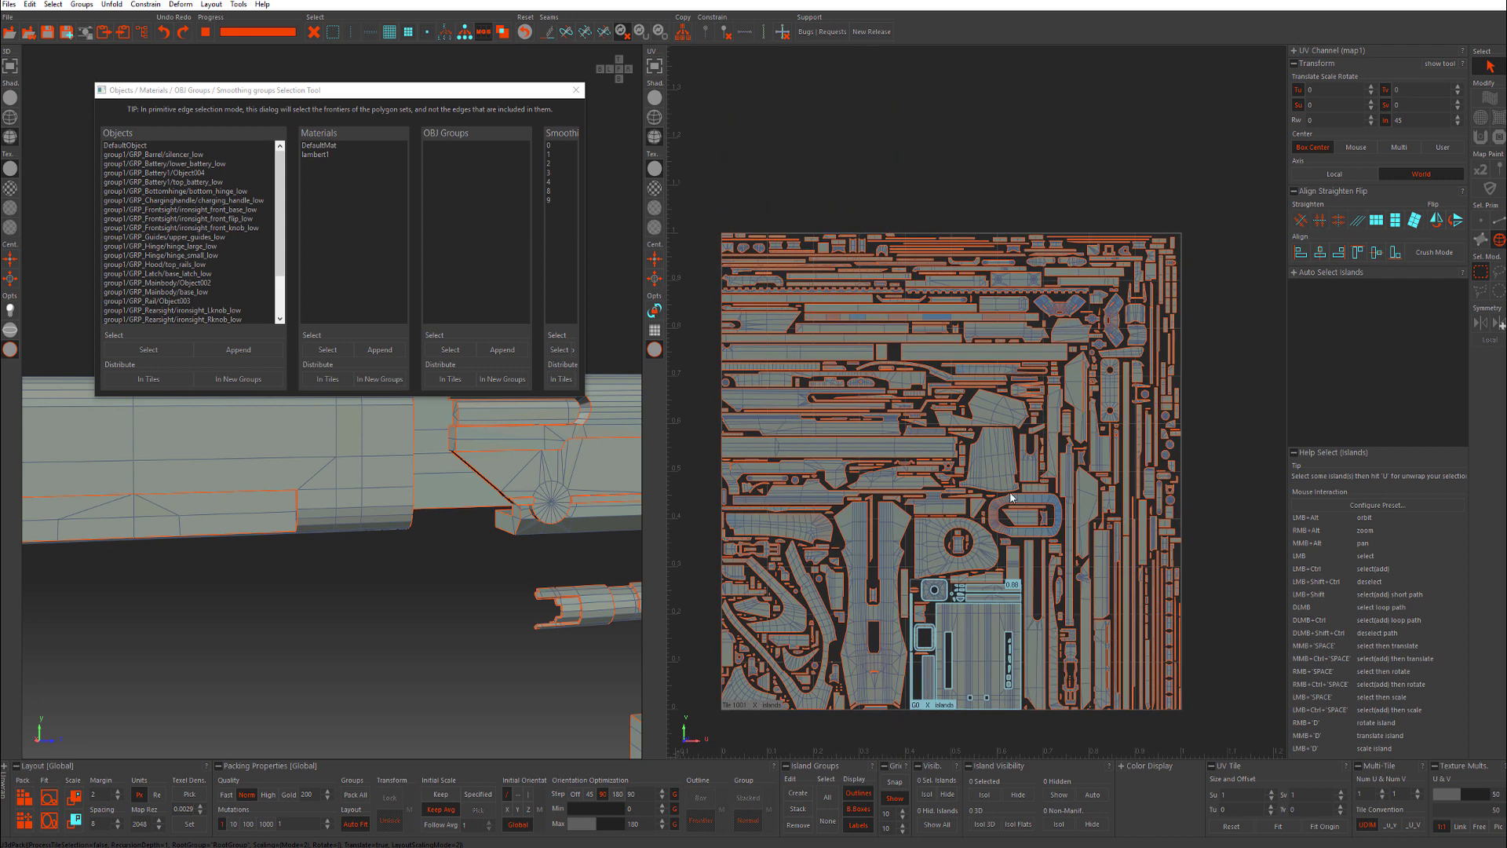
{"action": "scroll", "coordinate": [956, 609], "scroll_direction": "down", "scroll_amount": 3}
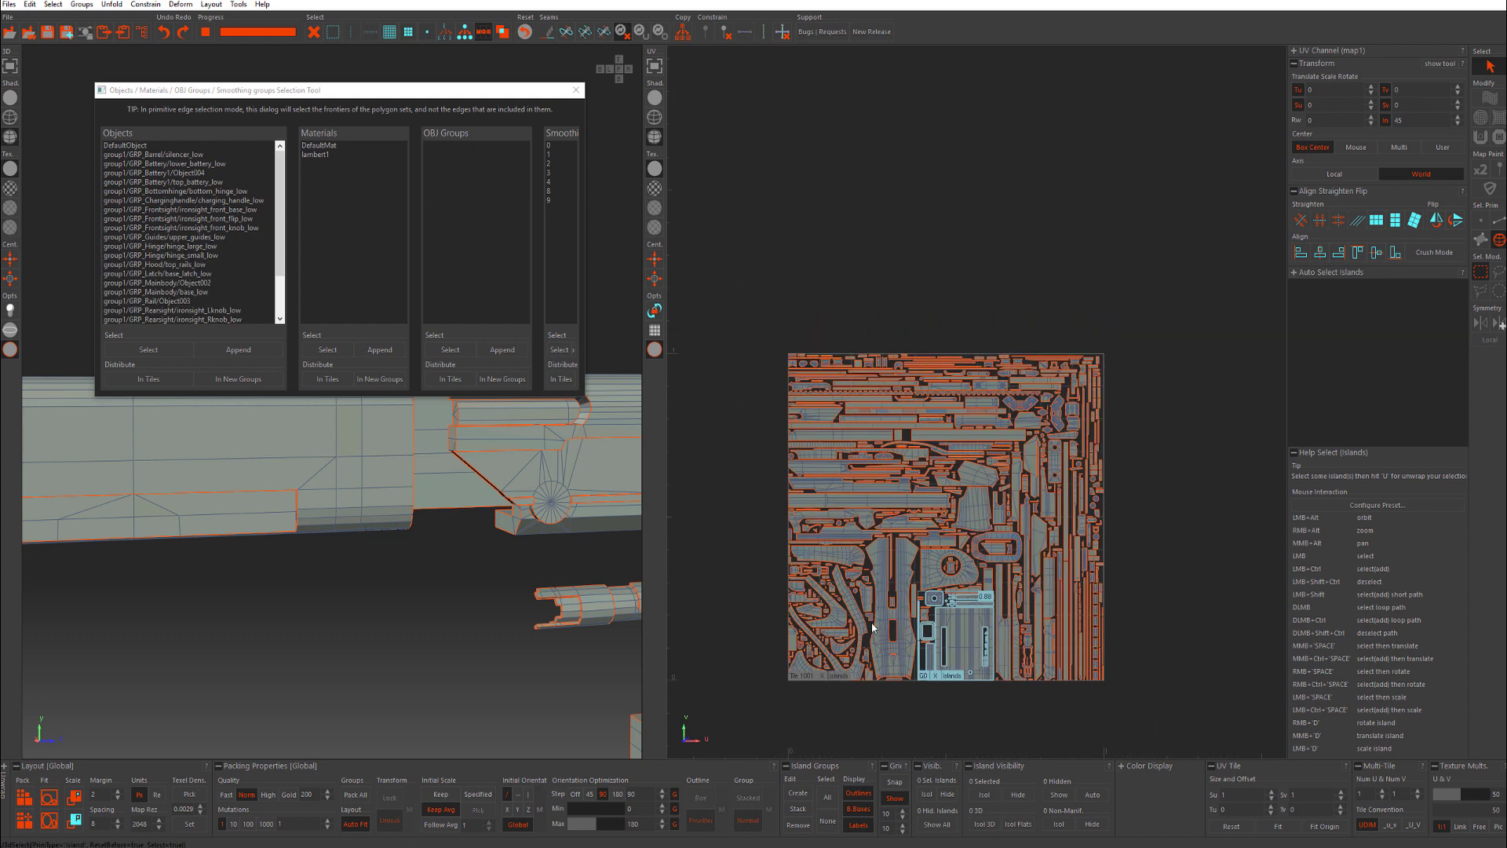
Move the large elongated island beside the suppressor group out of the tile and rotate it to lie horizontally.
{"action": "middle_click_drag", "start_coordinate": [817, 630], "coordinate": [1226, 438], "text": "alt"}
{"action": "left_click", "coordinate": [875, 572]}
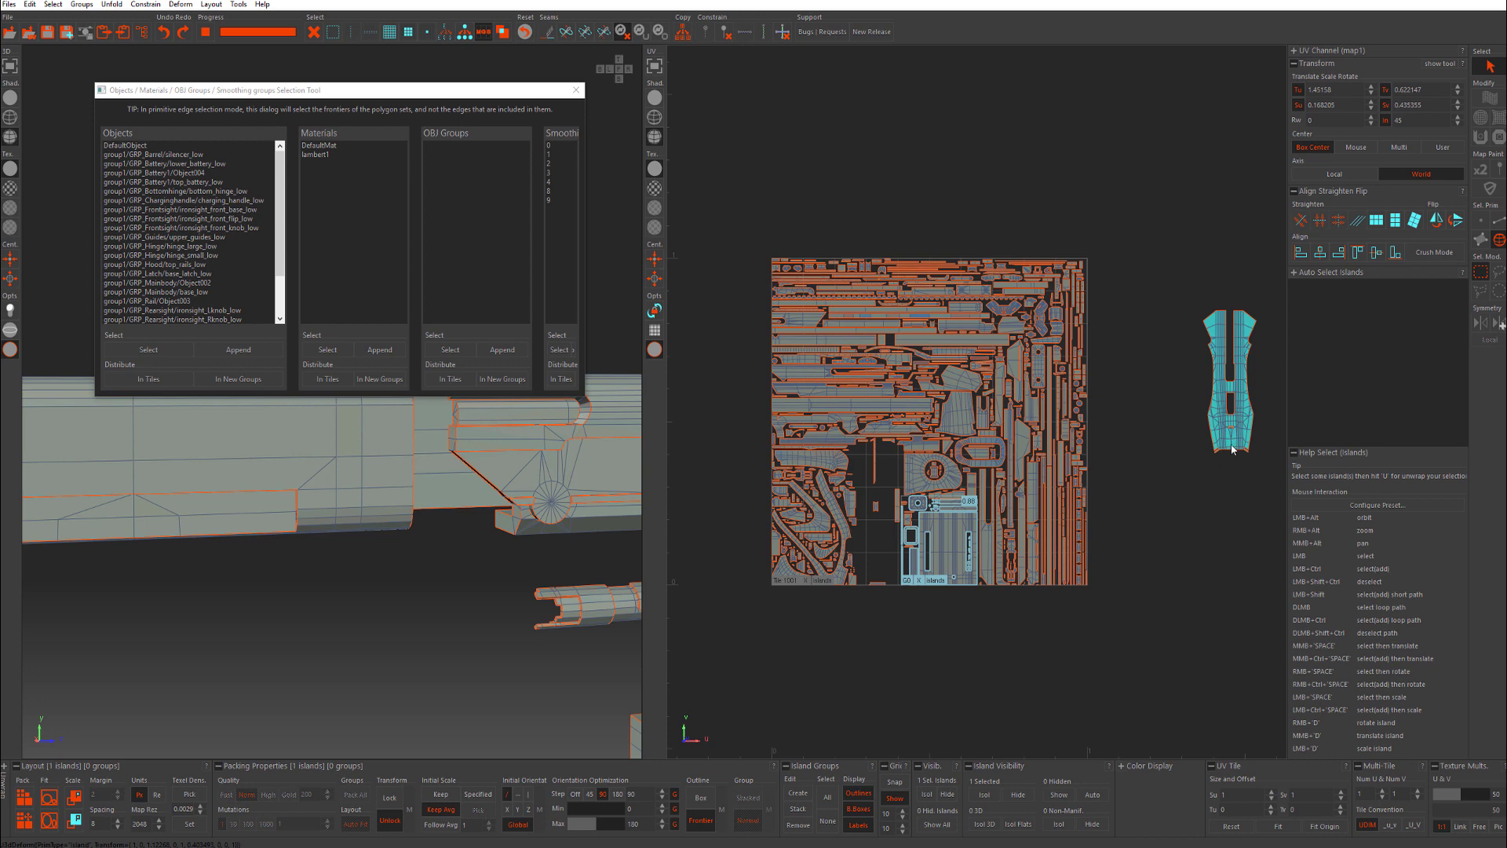
{"action": "left_click", "coordinate": [1370, 117]}
{"action": "left_click", "coordinate": [1455, 220]}
{"action": "left_click", "coordinate": [1413, 220]}
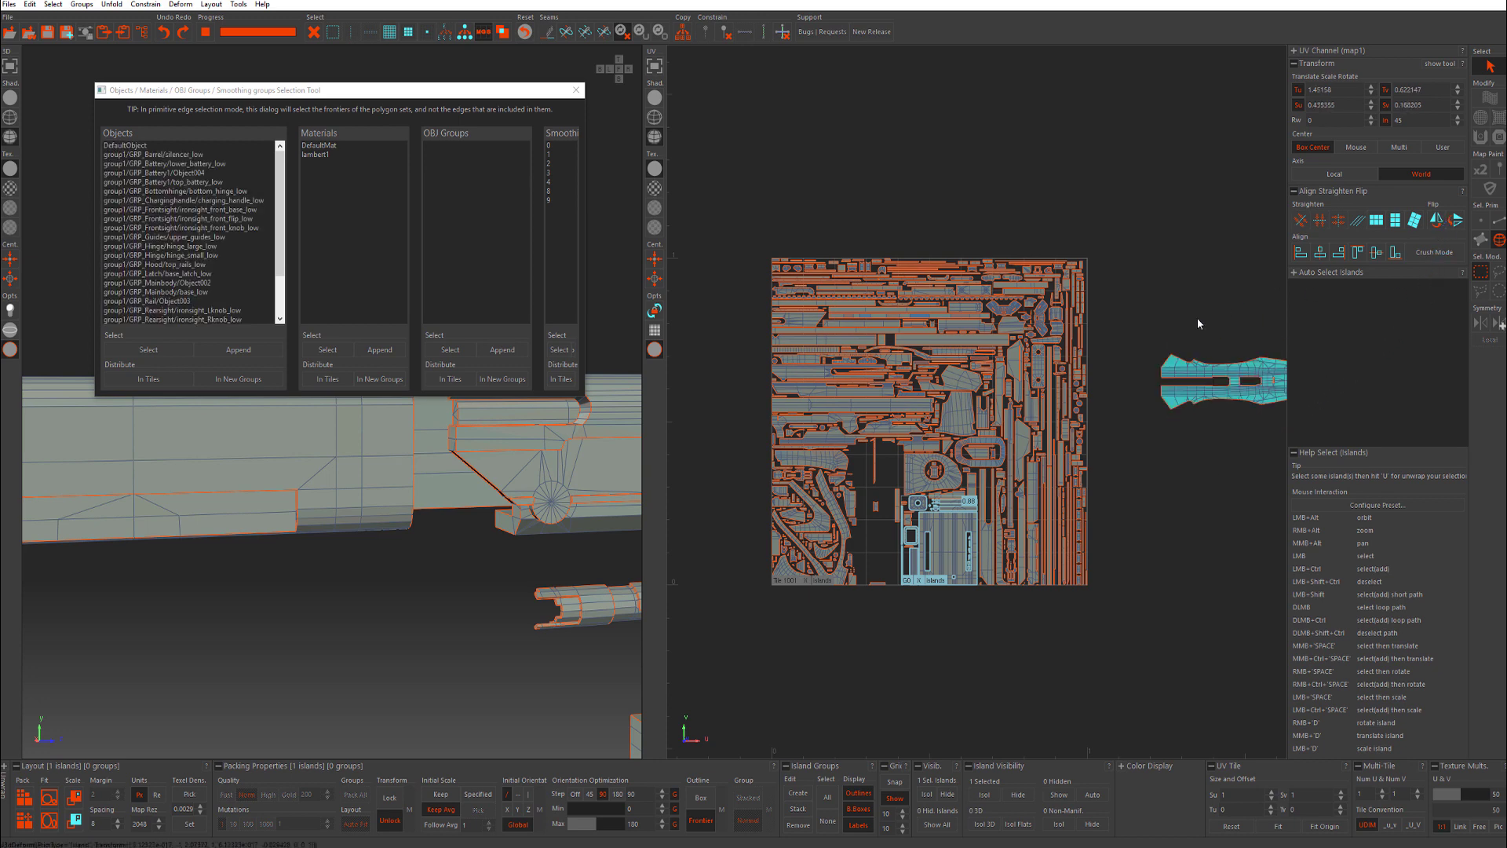
Locate the curved trigger-area island on the model and move it out of the tile beside the large horizontal island.
{"action": "middle_click_drag", "start_coordinate": [1207, 317], "coordinate": [1151, 300], "text": "alt"}
{"action": "left_click", "coordinate": [962, 500]}
{"action": "left_click", "coordinate": [799, 573]}
{"action": "scroll", "coordinate": [544, 573], "scroll_direction": "down", "scroll_amount": 4}
{"action": "middle_click_drag", "start_coordinate": [544, 573], "coordinate": [354, 558], "text": "alt"}
{"action": "scroll", "coordinate": [357, 558], "scroll_direction": "up", "scroll_amount": 3}
{"action": "left_click", "coordinate": [463, 605]}
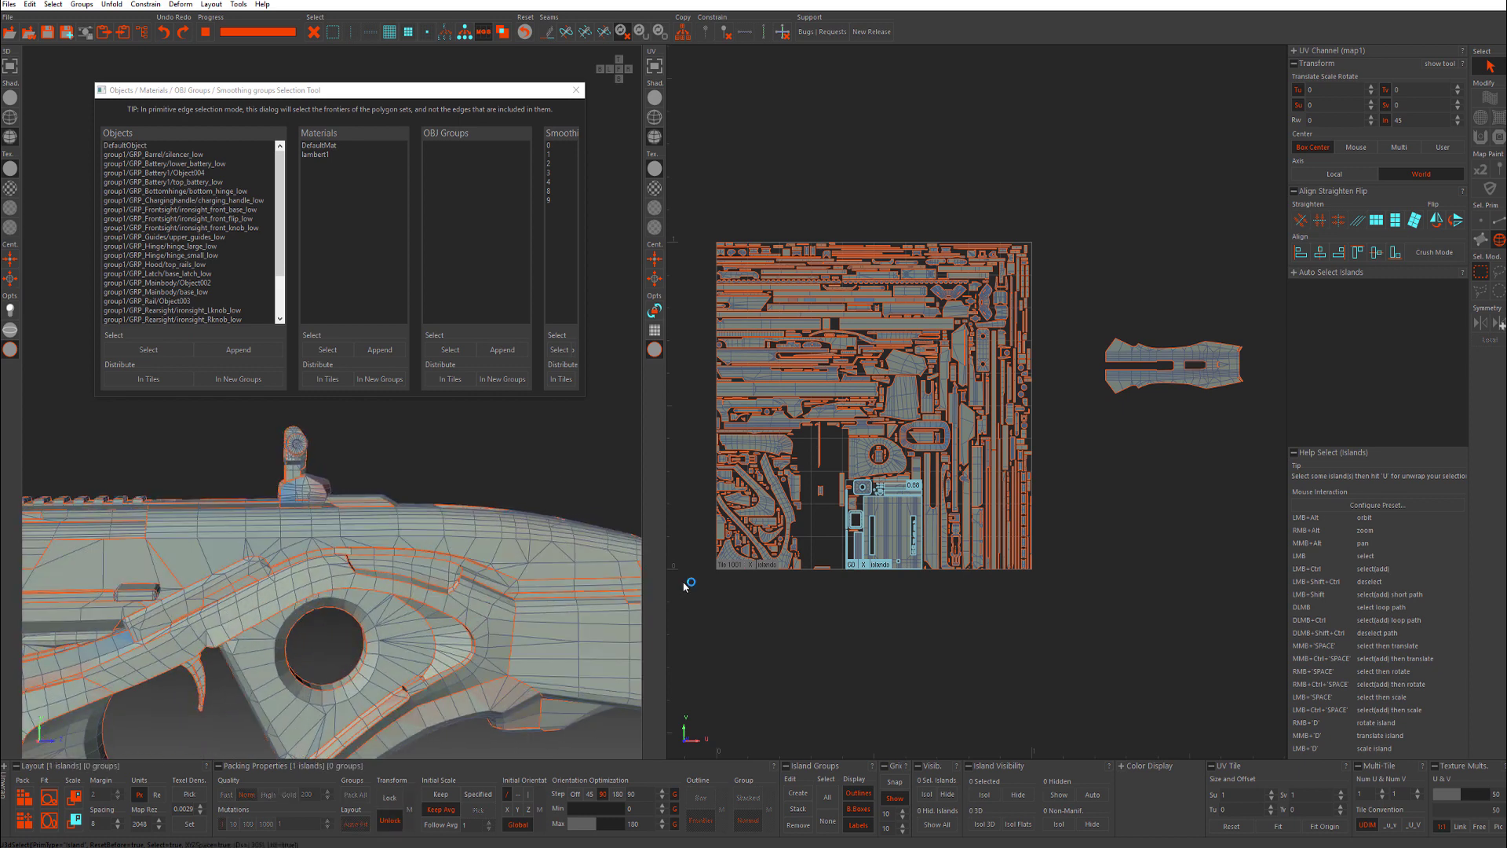
{"action": "left_click", "coordinate": [777, 566]}
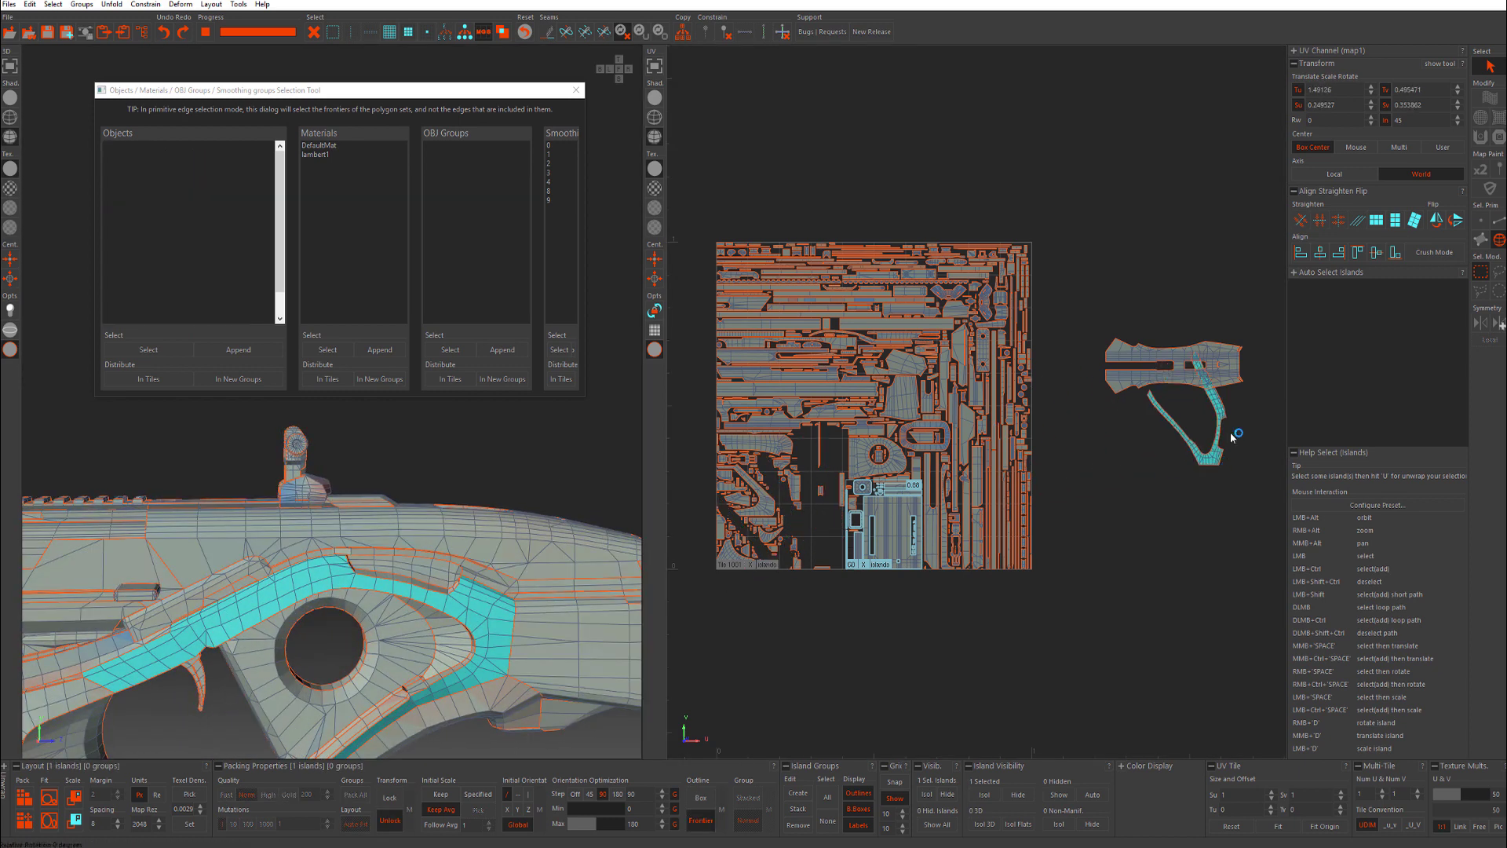
Fit the curved trigger-area island under the large horizontal island and place the rear stock side island, turned horizontally, at its end.
{"action": "middle_click_drag", "start_coordinate": [1242, 390], "coordinate": [1235, 412]}
{"action": "middle_click_drag", "start_coordinate": [631, 602], "coordinate": [521, 593], "text": "alt"}
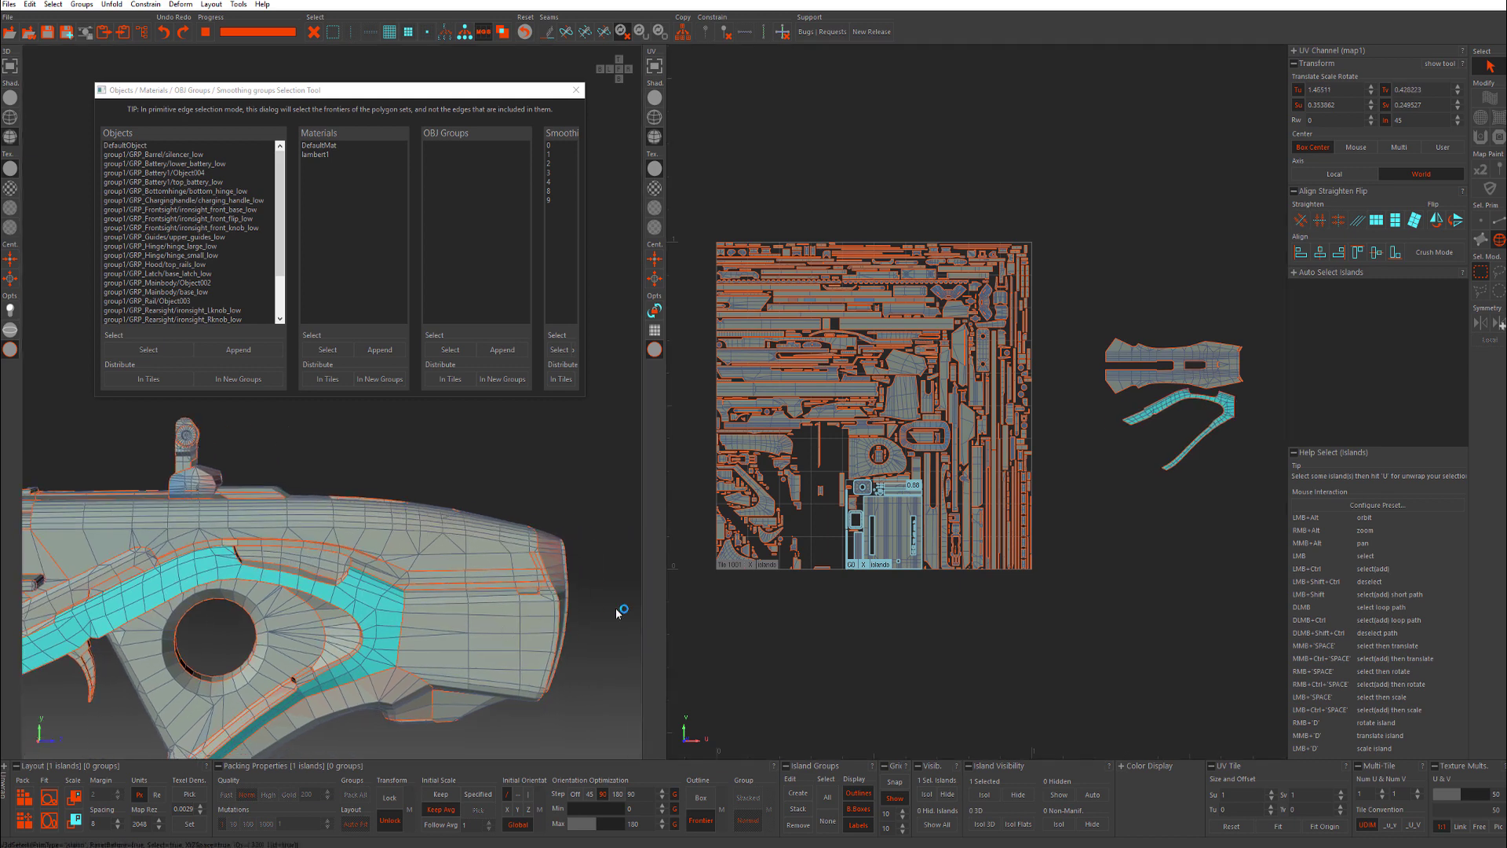
{"action": "left_click", "coordinate": [525, 627]}
{"action": "middle_click_drag", "start_coordinate": [914, 407], "coordinate": [1247, 431]}
{"action": "right_click_drag", "start_coordinate": [1247, 426], "coordinate": [1257, 295]}
{"action": "middle_click_drag", "start_coordinate": [1254, 403], "coordinate": [1288, 396]}
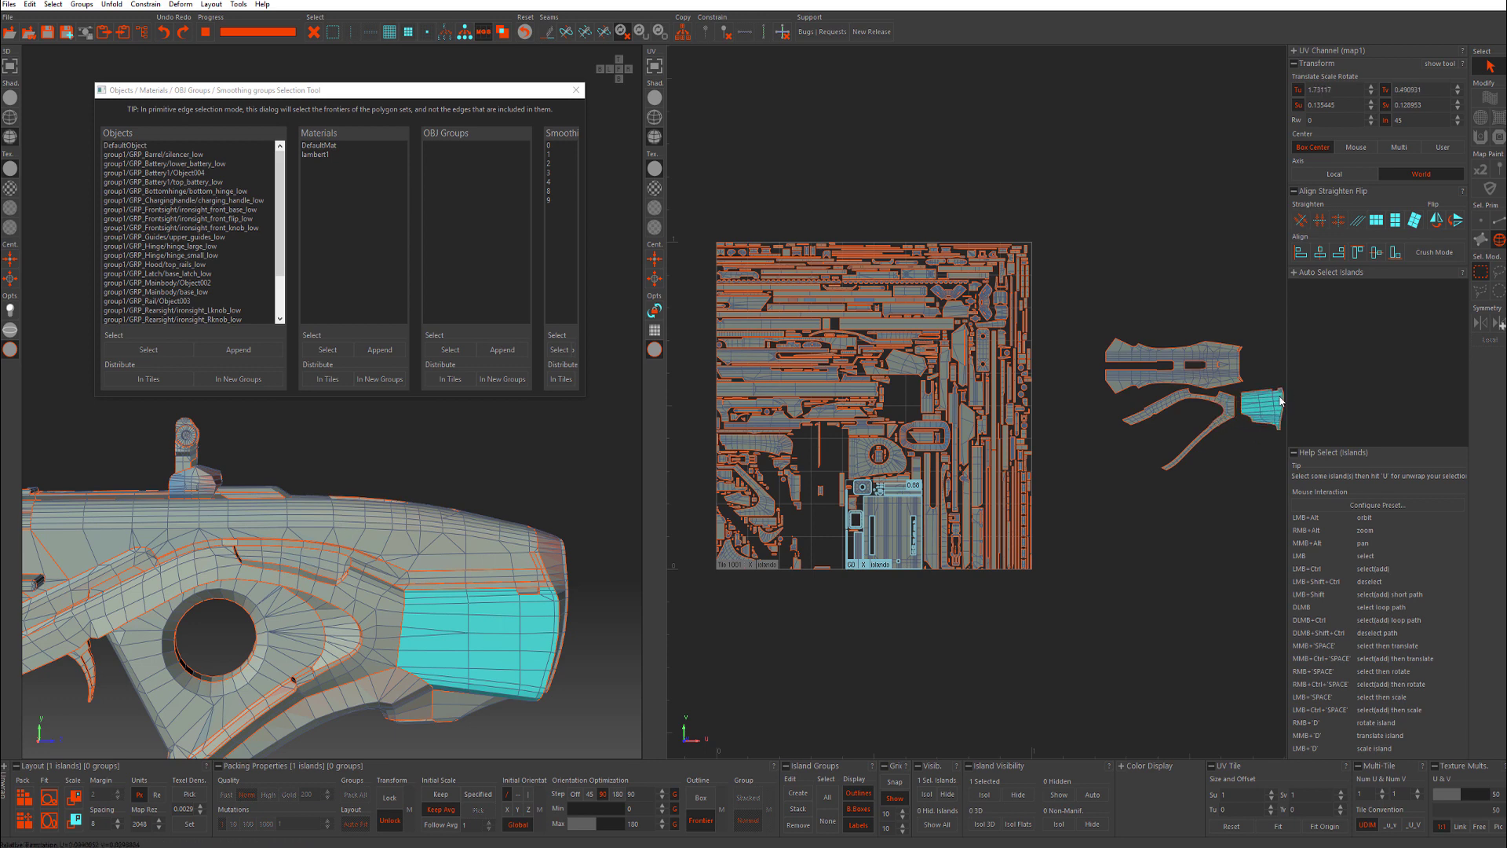
{"action": "left_click", "coordinate": [1226, 412]}
{"action": "left_click", "coordinate": [1249, 412]}
{"action": "middle_click_drag", "start_coordinate": [1247, 411], "coordinate": [1249, 411]}
Move the stock island with the round hole out of the tile and place it below the curved island.
{"action": "middle_click_drag", "start_coordinate": [514, 576], "coordinate": [519, 568], "text": "alt"}
{"action": "scroll", "coordinate": [1079, 345], "scroll_direction": "up", "scroll_amount": 2}
{"action": "middle_click_drag", "start_coordinate": [1053, 353], "coordinate": [870, 306], "text": "alt"}
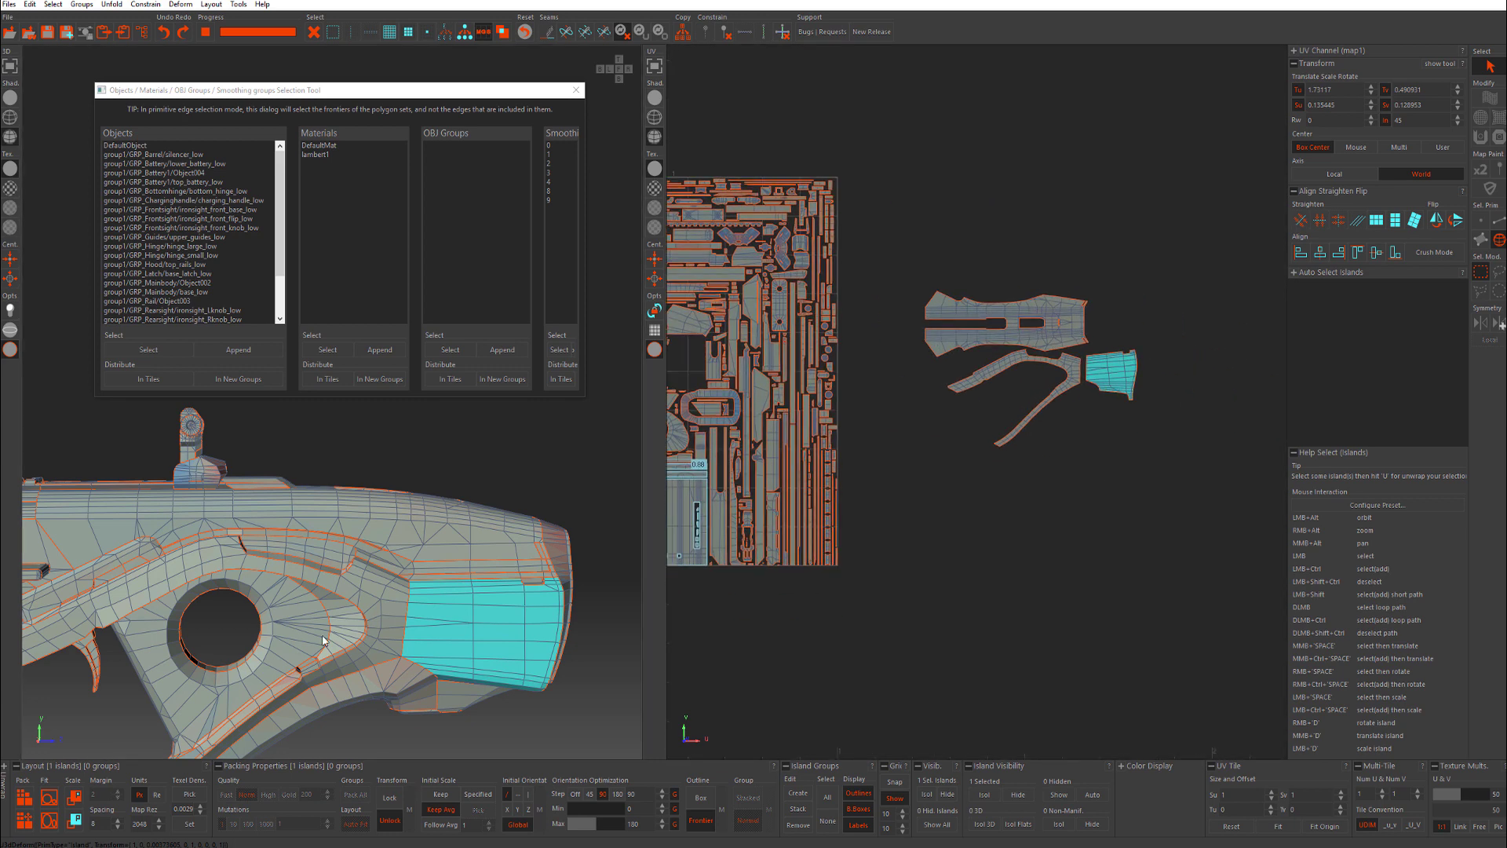
{"action": "left_click", "coordinate": [305, 621]}
{"action": "middle_click_drag", "start_coordinate": [852, 522], "coordinate": [994, 460], "text": "alt"}
{"action": "middle_click_drag", "start_coordinate": [817, 383], "coordinate": [1080, 371]}
{"action": "left_click", "coordinate": [1091, 398]}
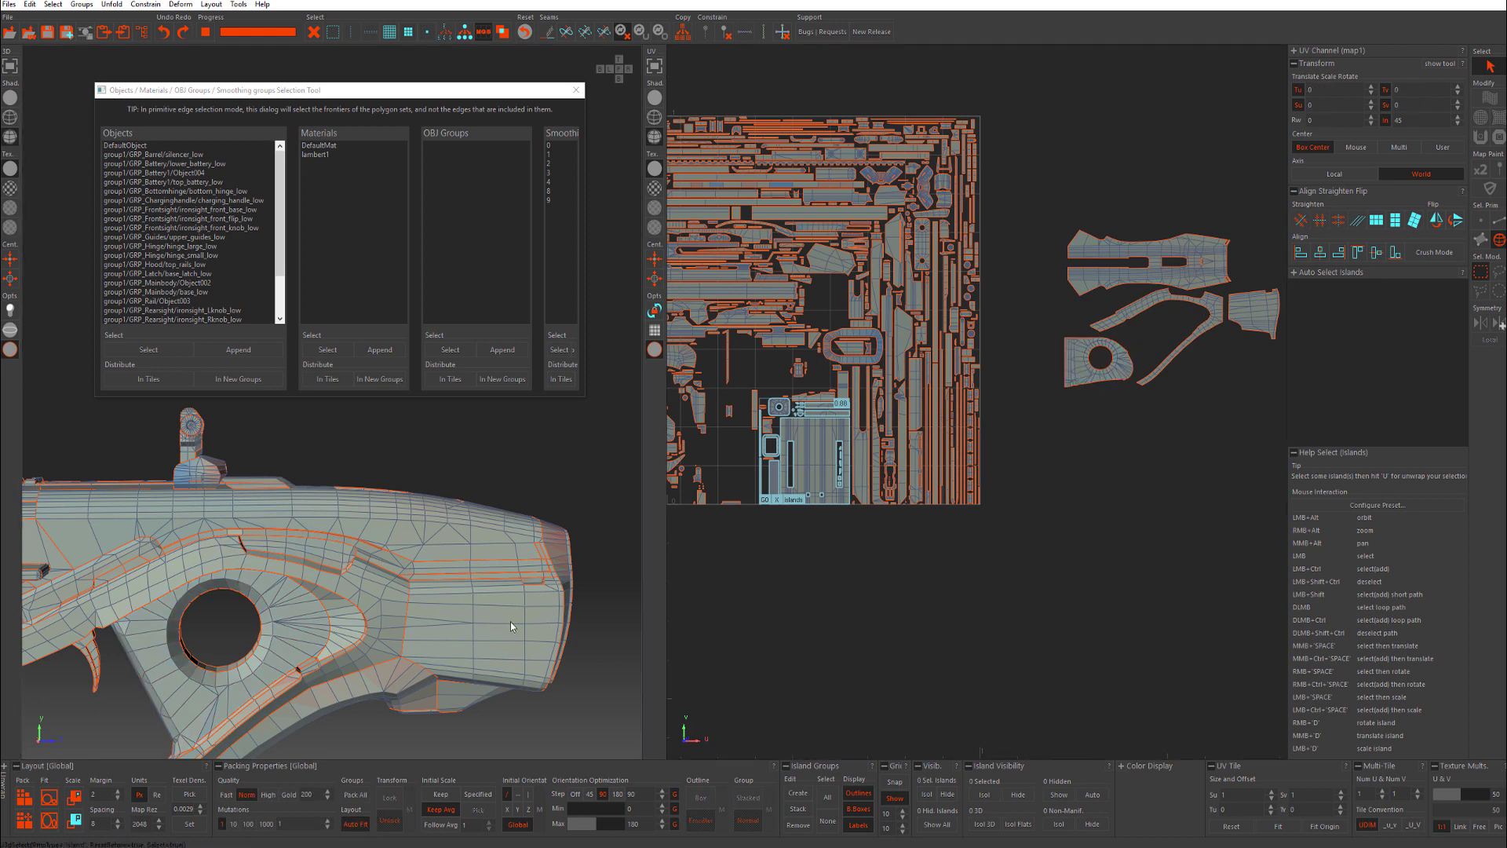
Move the small strip island above the round-hole area out of the tile, between the large and curved islands.
{"action": "left_click", "coordinate": [444, 554]}
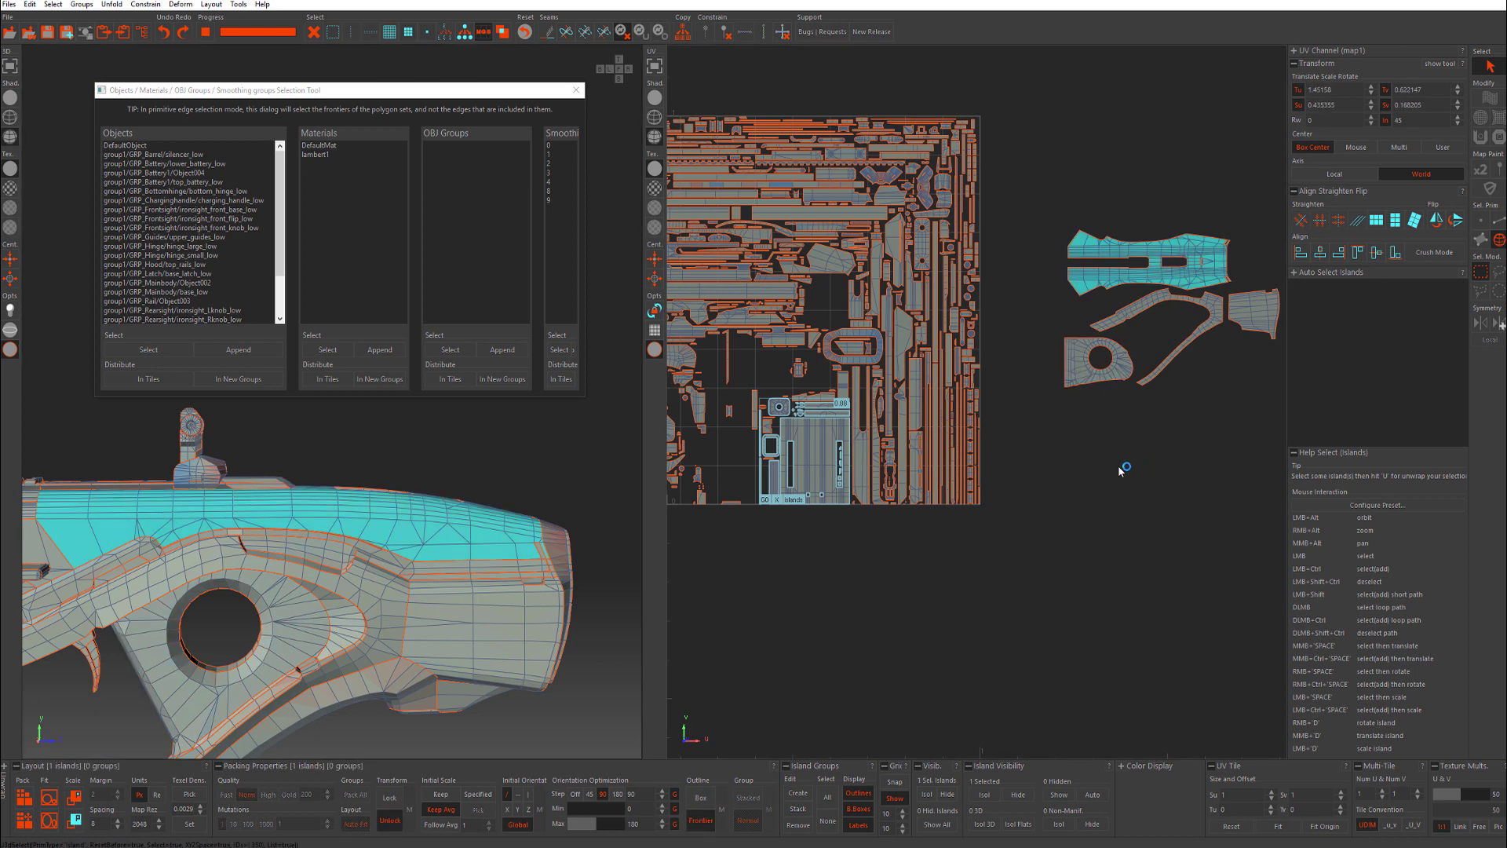
{"action": "left_click", "coordinate": [305, 557]}
{"action": "middle_click_drag", "start_coordinate": [1078, 295], "coordinate": [1105, 304]}
{"action": "left_click_drag", "start_coordinate": [502, 540], "coordinate": [587, 525], "text": "alt"}
{"action": "scroll", "coordinate": [964, 420], "scroll_direction": "down", "scroll_amount": 2}
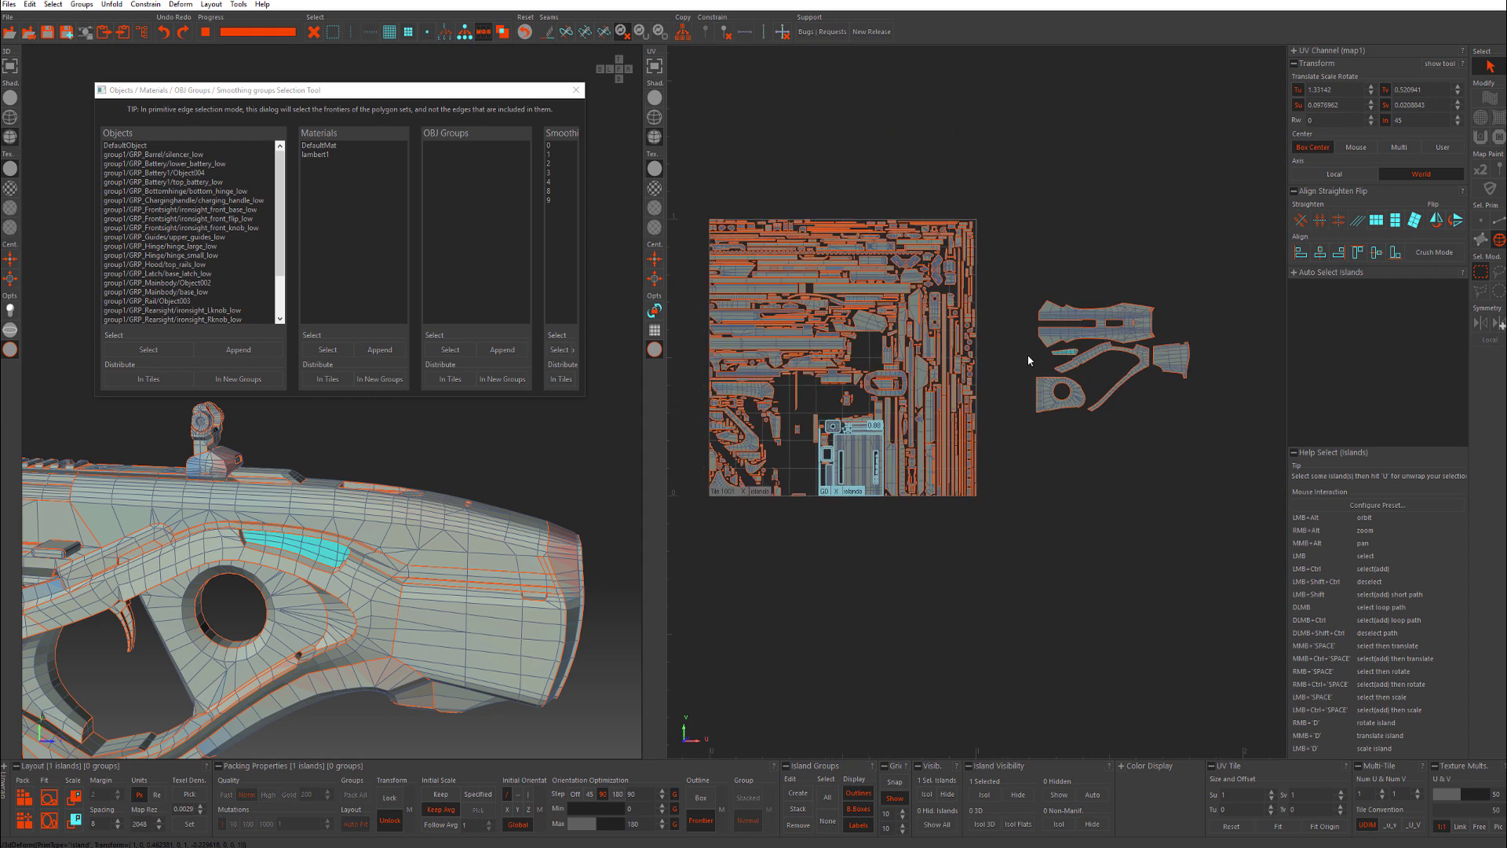
Select the five stock islands outside the tile and combine them into a new island group.
{"action": "left_click_drag", "start_coordinate": [1221, 238], "coordinate": [1017, 452]}
{"action": "left_click", "coordinate": [1054, 448]}
{"action": "right_click_drag", "start_coordinate": [1054, 404], "coordinate": [941, 420], "text": "alt"}
{"action": "scroll", "coordinate": [1138, 388], "scroll_direction": "up", "scroll_amount": 3}
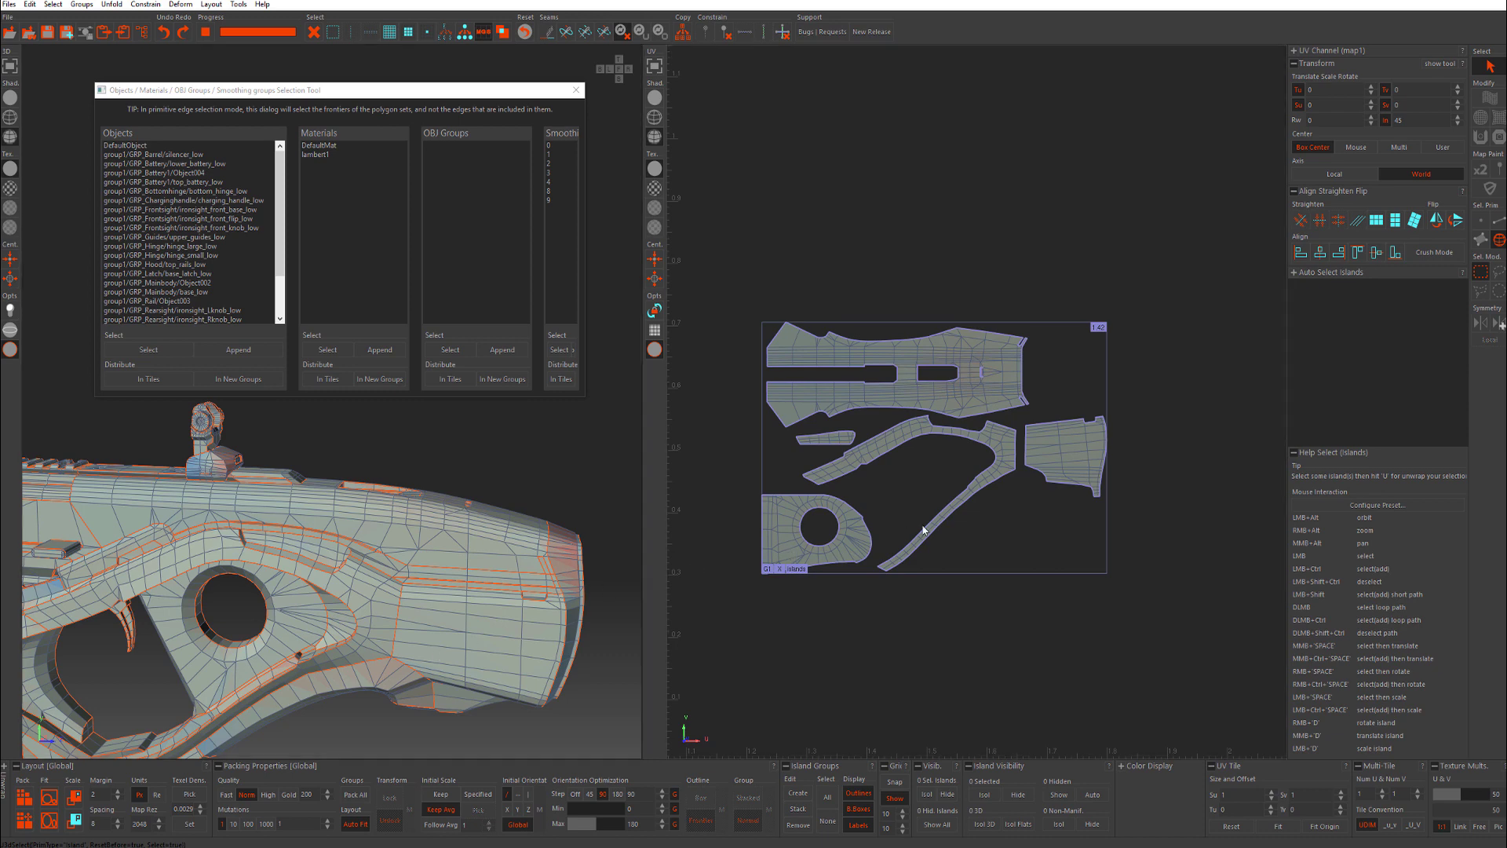
Inspect the new stock group and match its round-hole island to the part on the rifle model.
{"action": "left_click_drag", "start_coordinate": [345, 581], "coordinate": [369, 565], "text": "alt"}
{"action": "middle_click_drag", "start_coordinate": [313, 533], "coordinate": [425, 460], "text": "alt"}
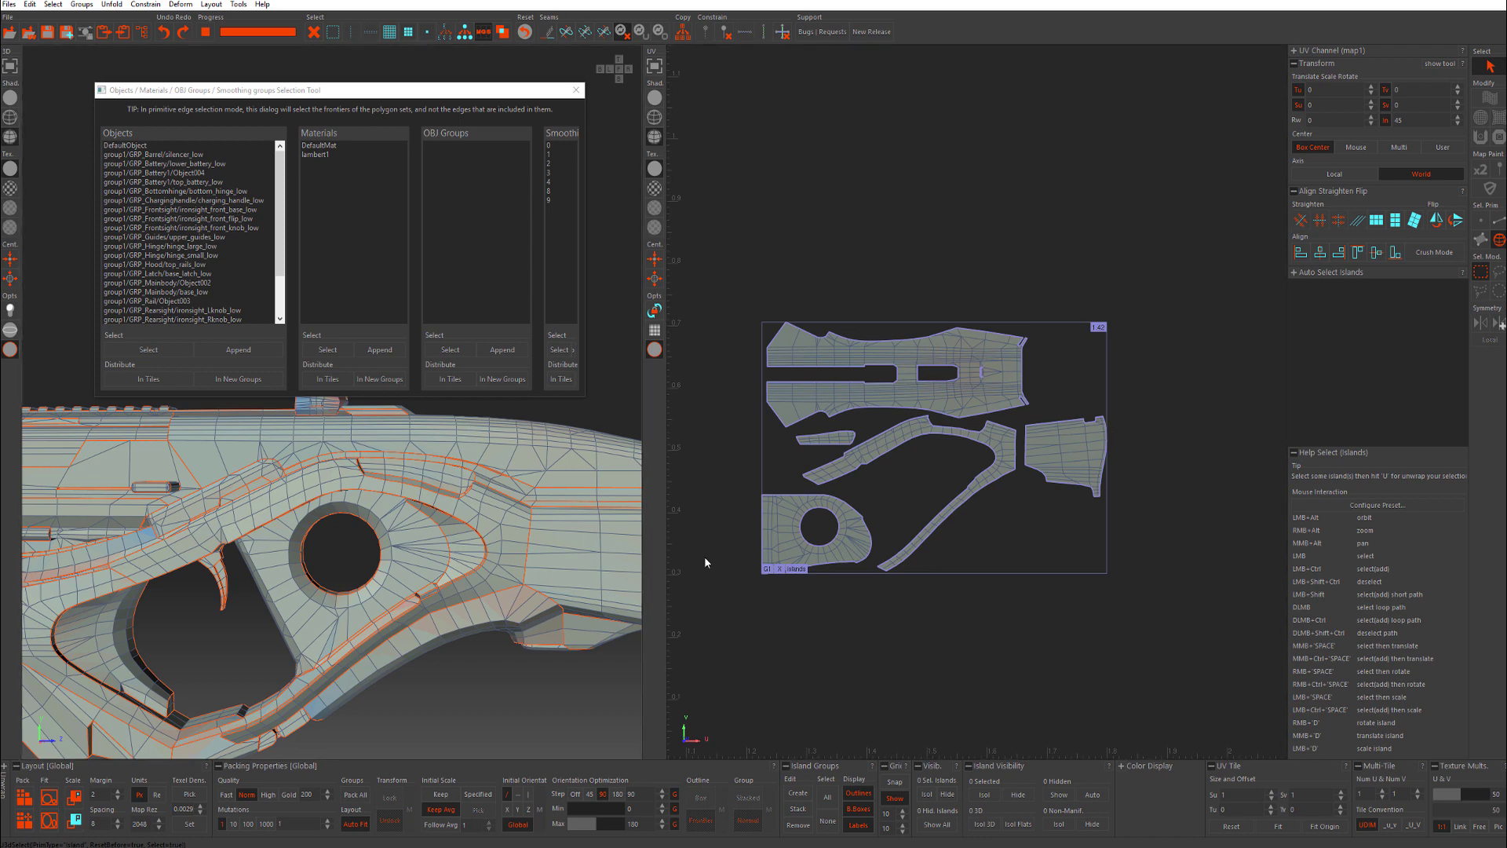
{"action": "left_click", "coordinate": [855, 552]}
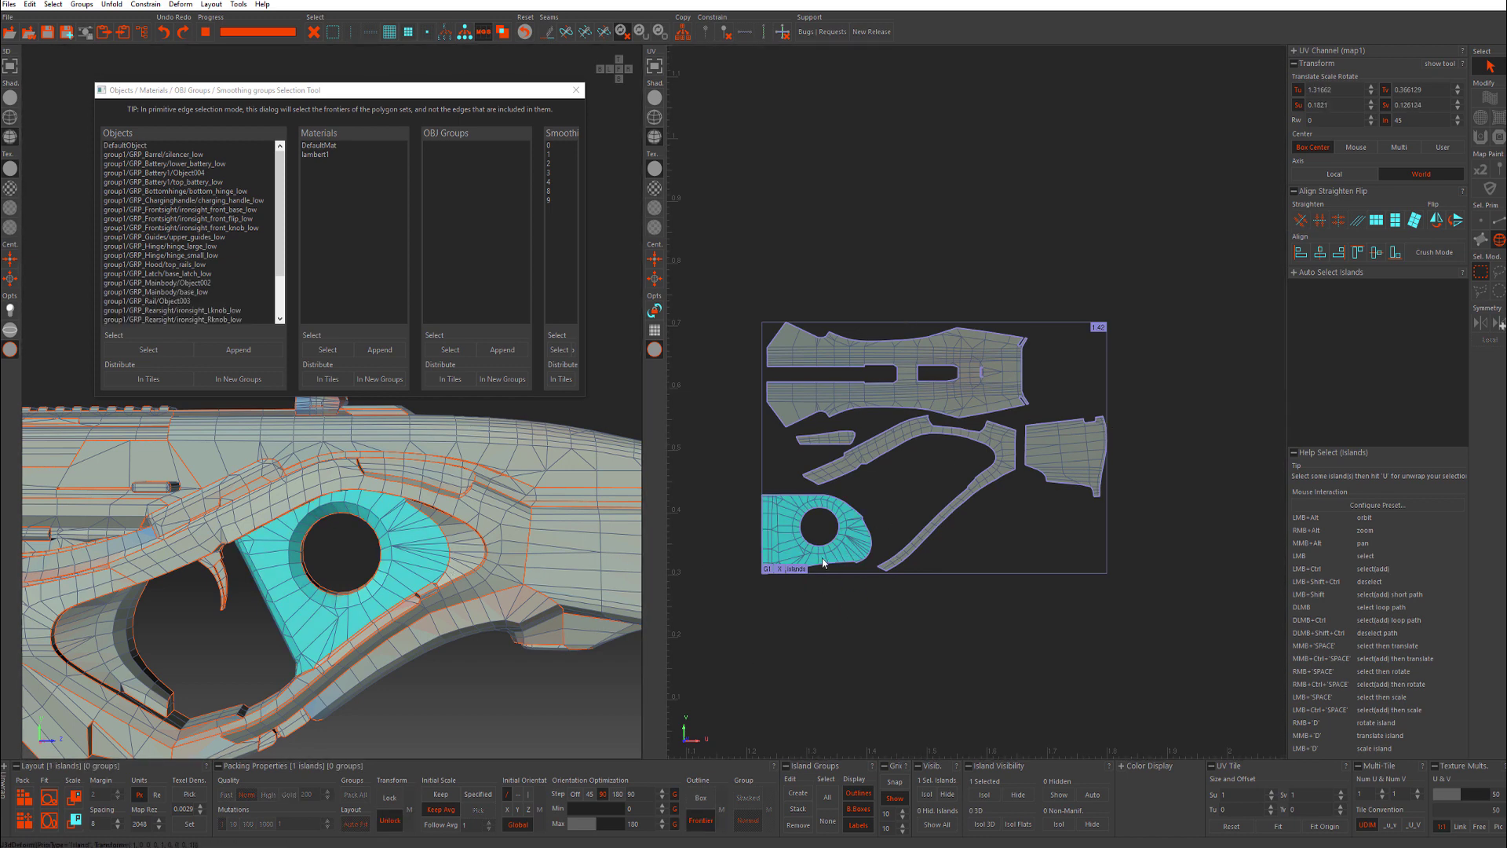
{"action": "left_click", "coordinate": [874, 217]}
{"action": "right_click_drag", "start_coordinate": [868, 383], "coordinate": [820, 349], "text": "alt"}
{"action": "middle_click_drag", "start_coordinate": [819, 349], "coordinate": [1051, 351], "text": "alt"}
{"action": "right_click_drag", "start_coordinate": [1008, 322], "coordinate": [1038, 345], "text": "alt"}
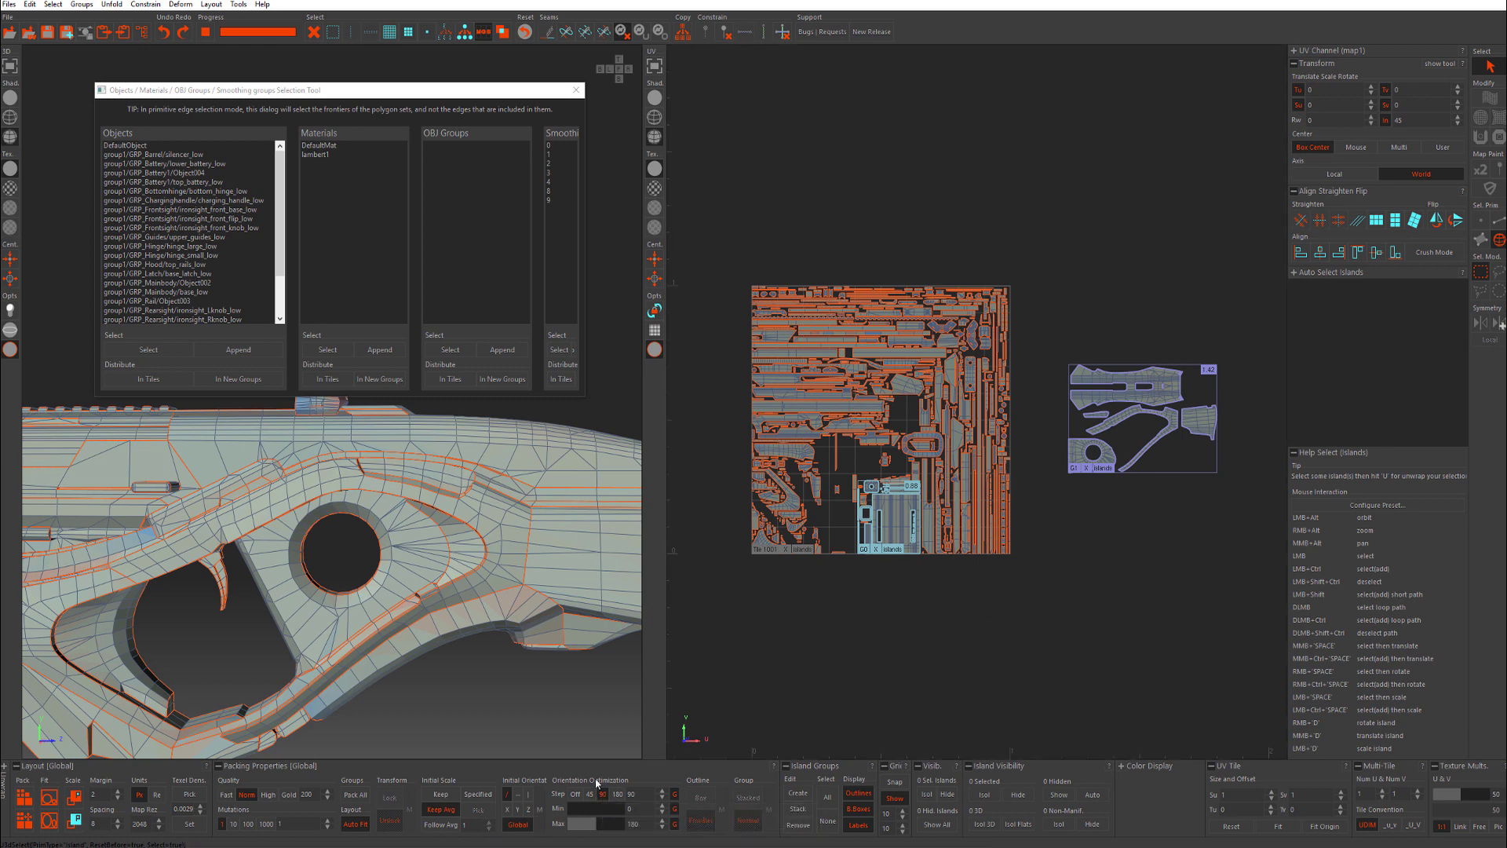
Set the orientation optimization step angle for packing to Off.
{"action": "left_click", "coordinate": [575, 794]}
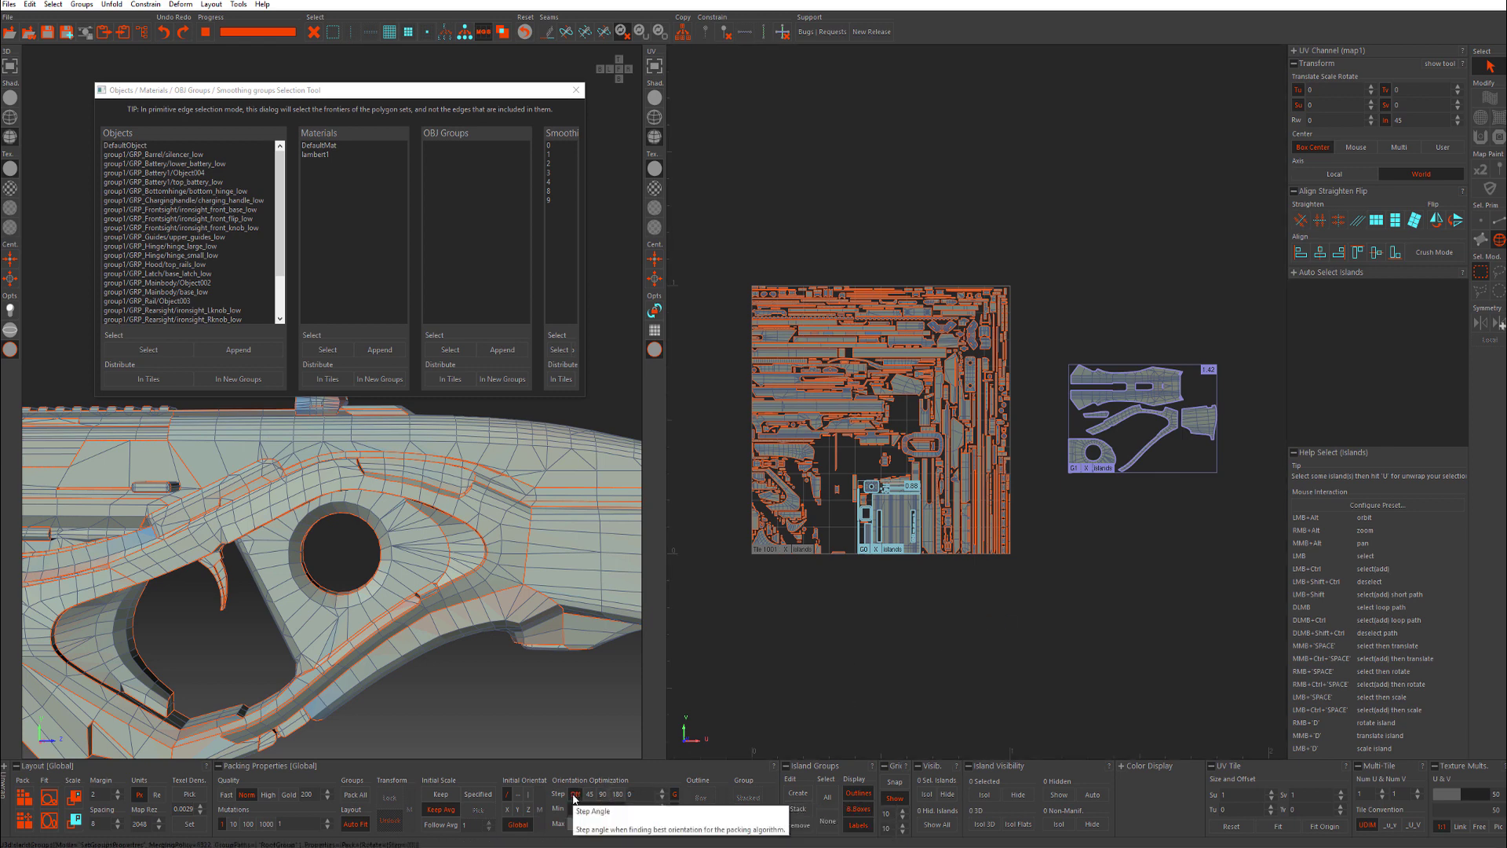
{"action": "middle_click_drag", "start_coordinate": [1124, 518], "coordinate": [1144, 409], "text": "alt"}
{"action": "scroll", "coordinate": [1039, 400], "scroll_direction": "up", "scroll_amount": 3}
{"action": "scroll", "coordinate": [707, 553], "scroll_direction": "up", "scroll_amount": 5}
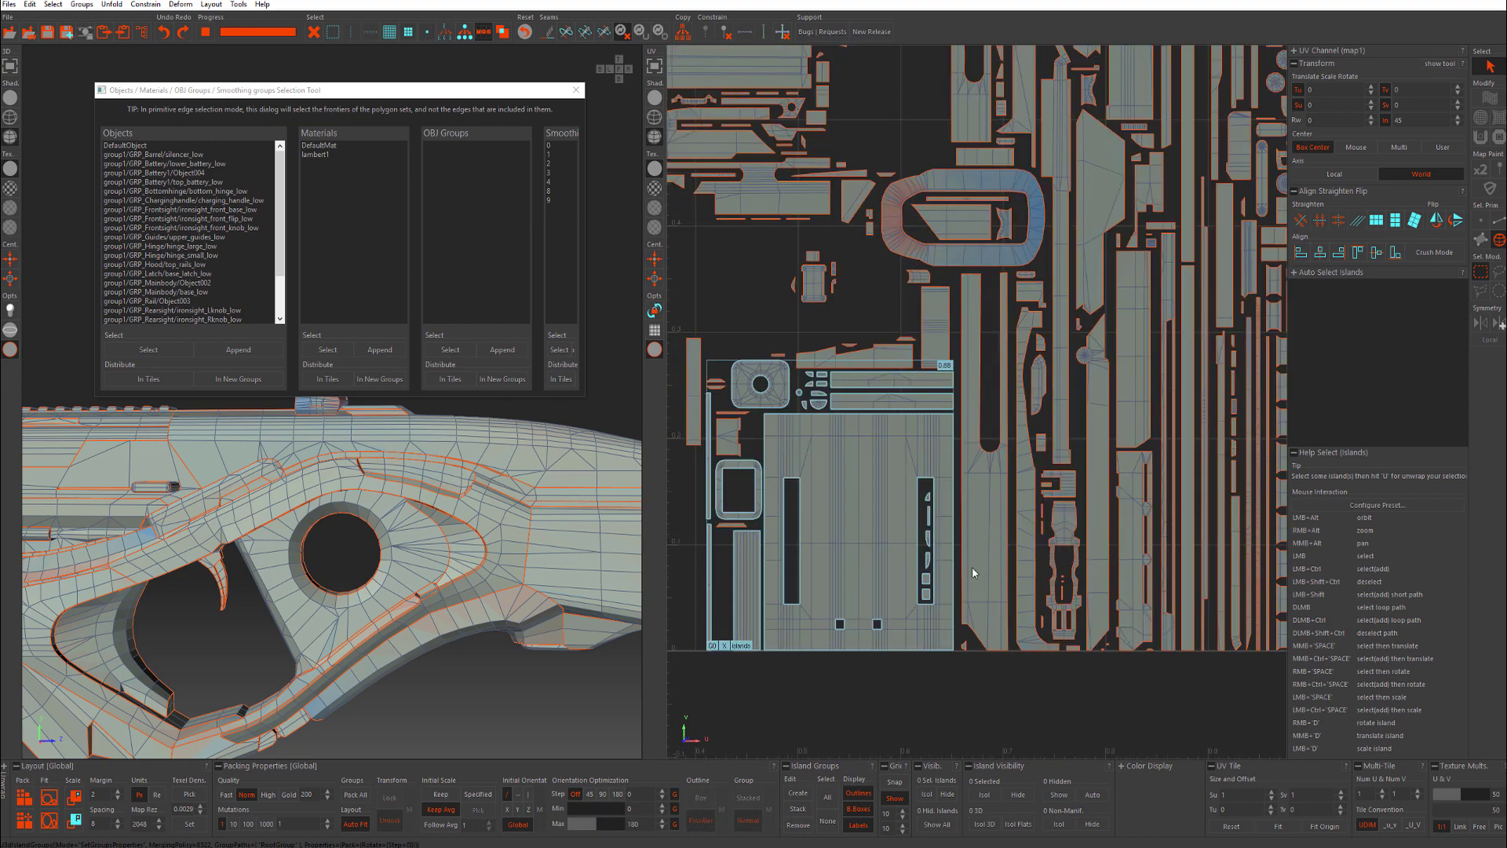
{"action": "scroll", "coordinate": [820, 430], "scroll_direction": "down", "scroll_amount": 6}
{"action": "scroll", "coordinate": [819, 427], "scroll_direction": "up", "scroll_amount": 3}
Check which islands the stock and suppressor groups contain by selecting each group as a whole.
{"action": "left_click", "coordinate": [903, 474]}
{"action": "scroll", "coordinate": [901, 535], "scroll_direction": "down", "scroll_amount": 3}
{"action": "middle_click_drag", "start_coordinate": [840, 501], "coordinate": [1010, 448], "text": "alt"}
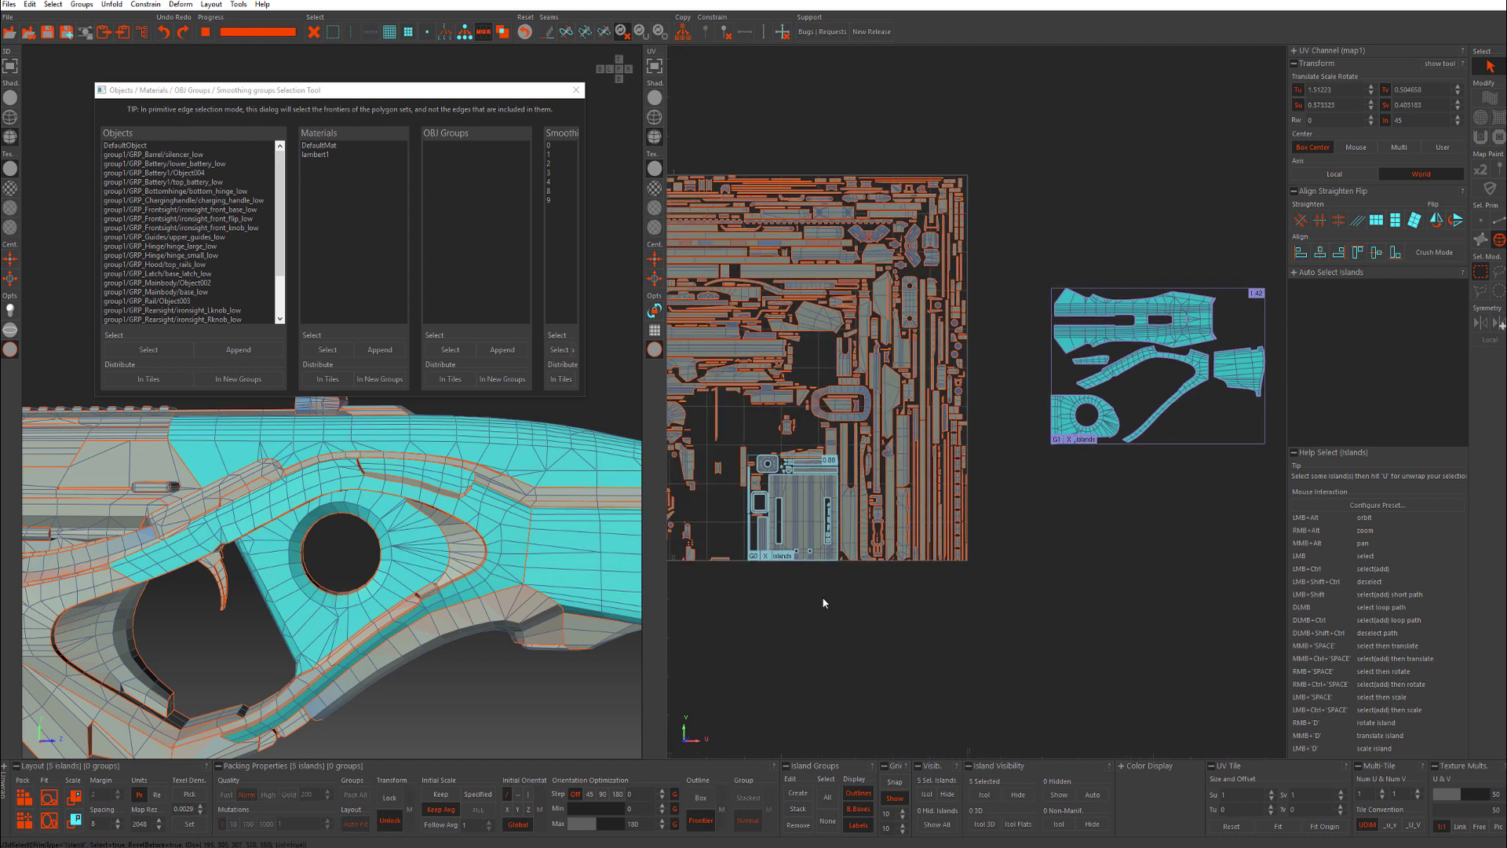
{"action": "left_click", "coordinate": [784, 559], "text": "ctrl"}
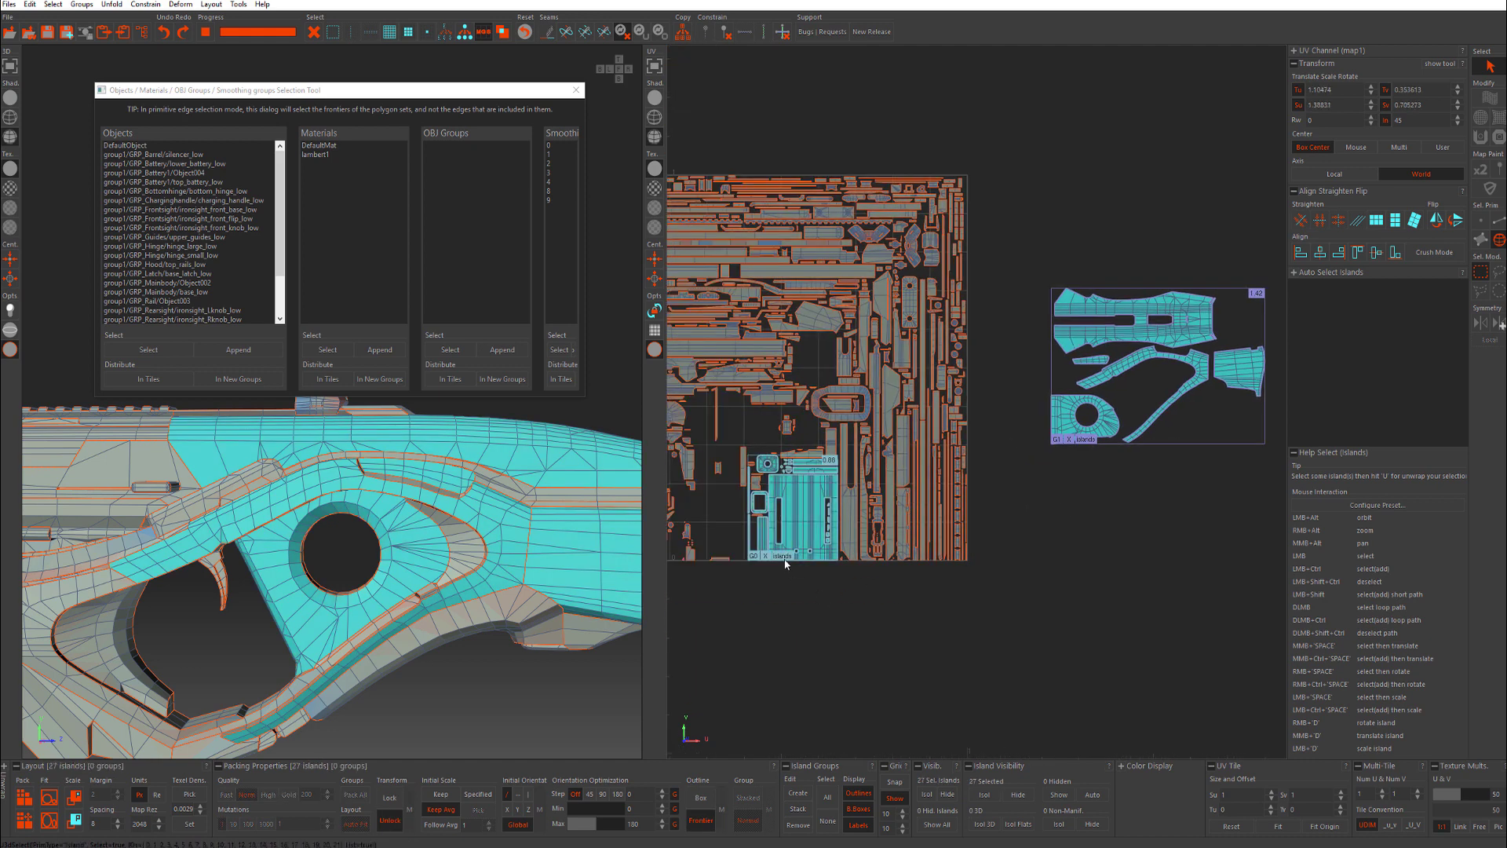
{"action": "left_click", "coordinate": [882, 581]}
{"action": "left_click", "coordinate": [1085, 439]}
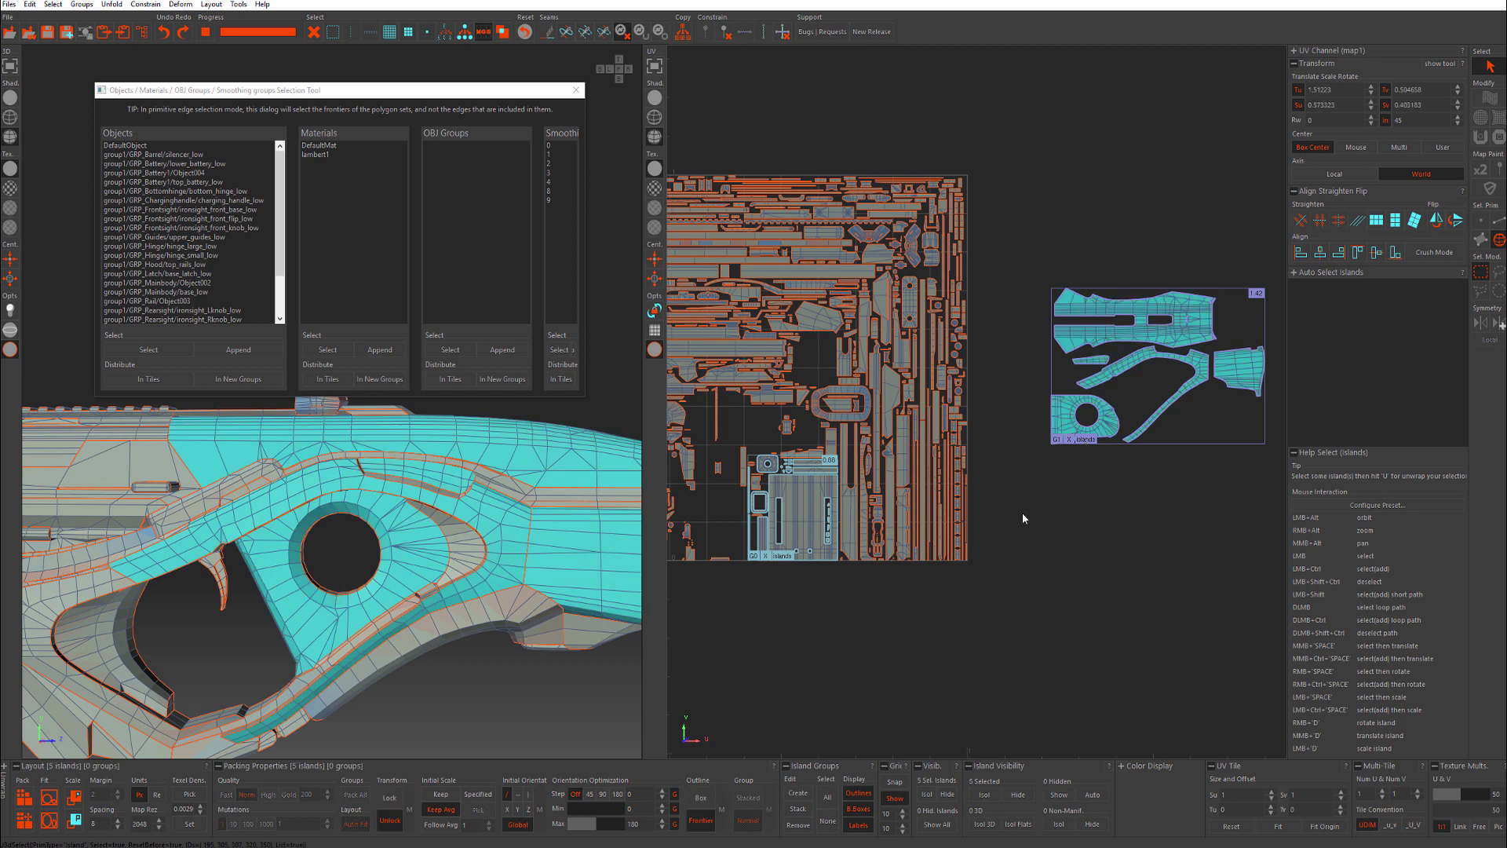
{"action": "scroll", "coordinate": [1022, 512], "scroll_direction": "down", "scroll_amount": 2}
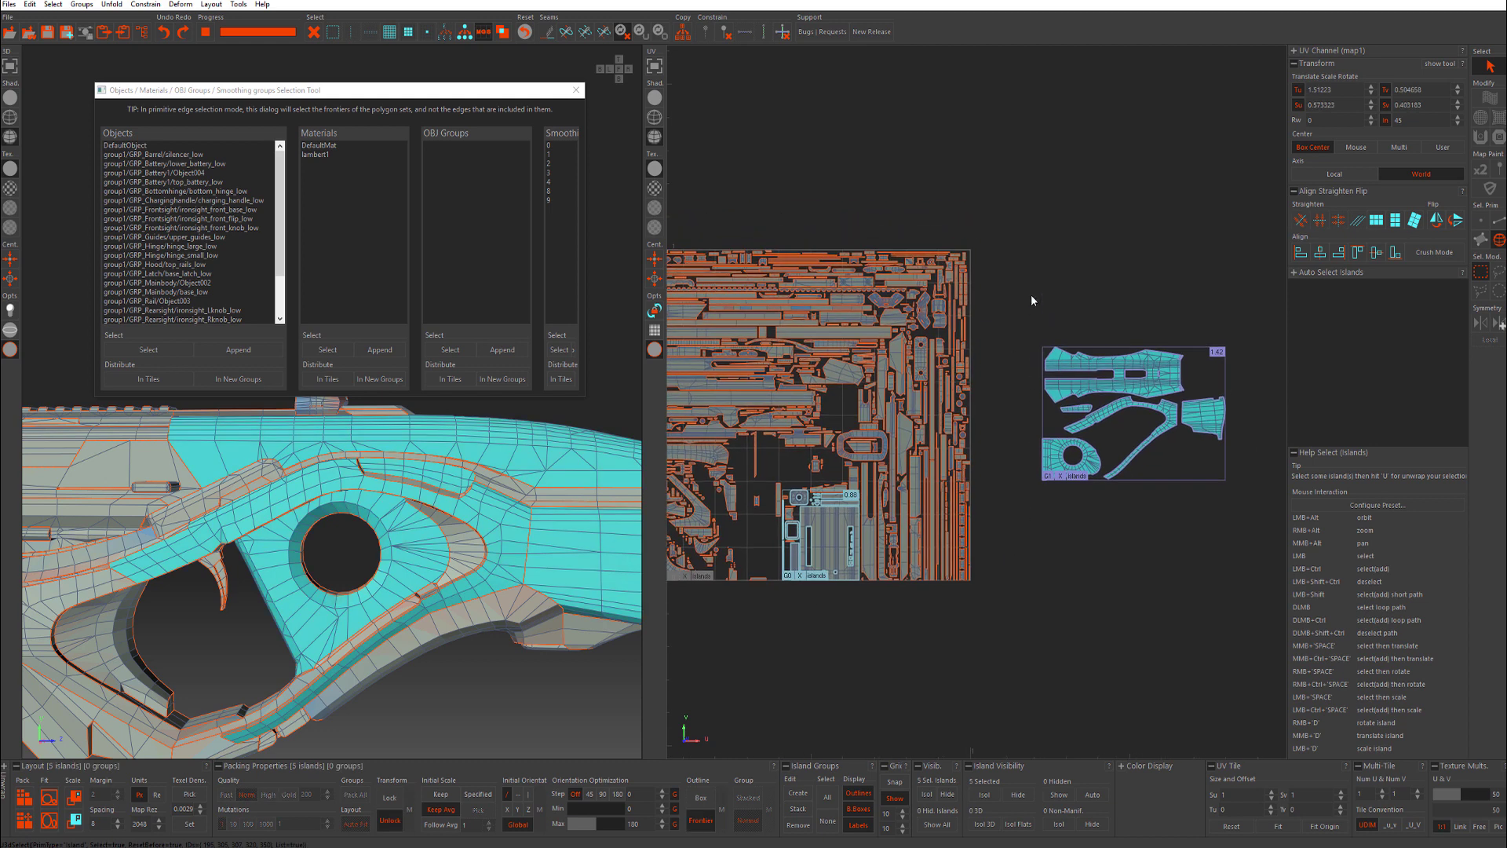
Select all islands outside the stock group and set their orientation optimization step angle to 90.
{"action": "left_click", "coordinate": [1038, 261]}
{"action": "left_click", "coordinate": [1075, 476]}
{"action": "key", "text": "ctrl+a"}
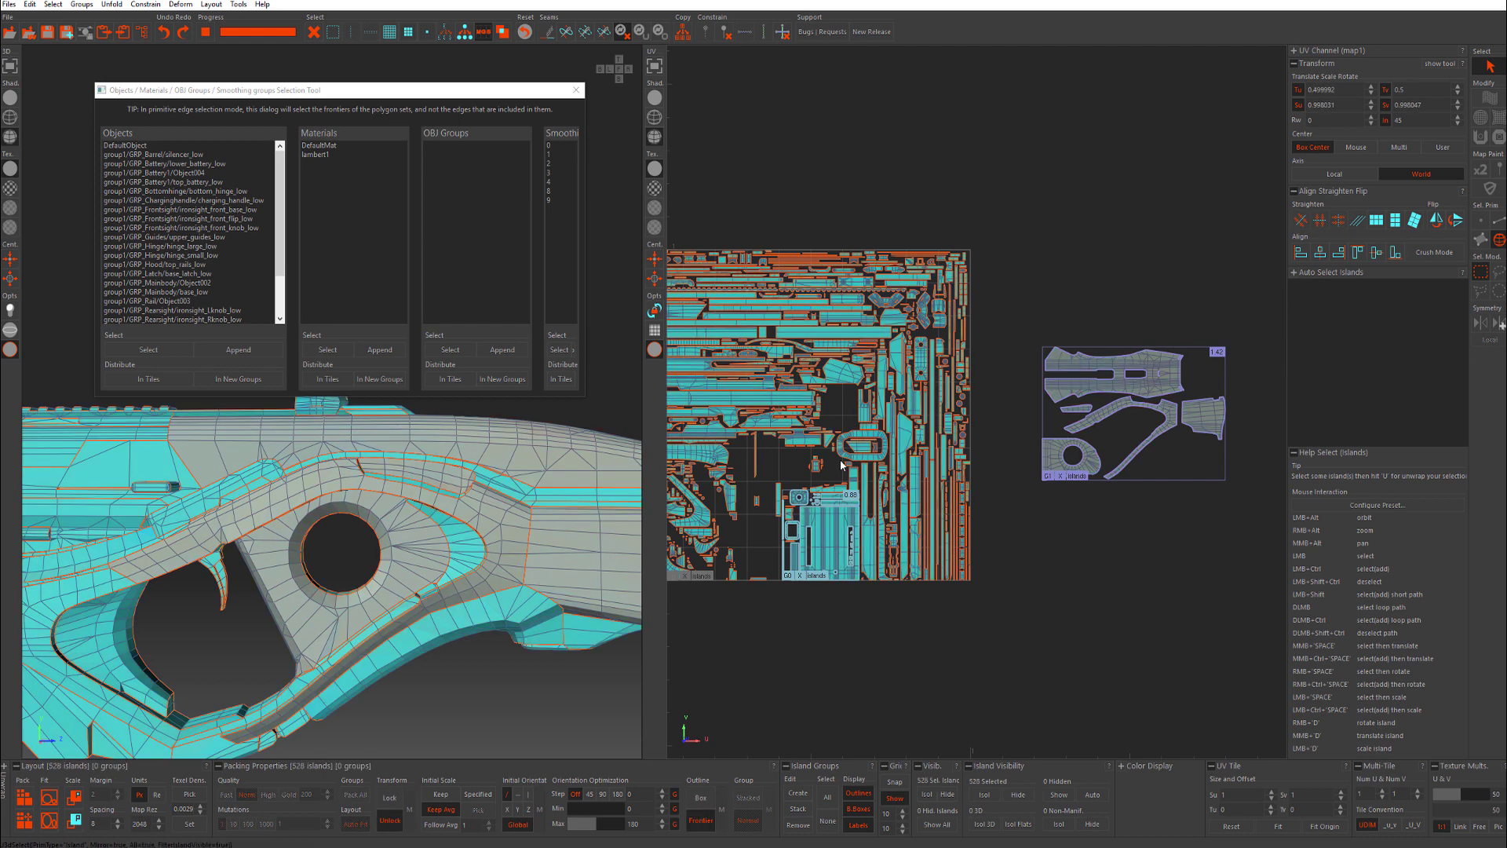
{"action": "middle_click_drag", "start_coordinate": [798, 313], "coordinate": [890, 318], "text": "alt"}
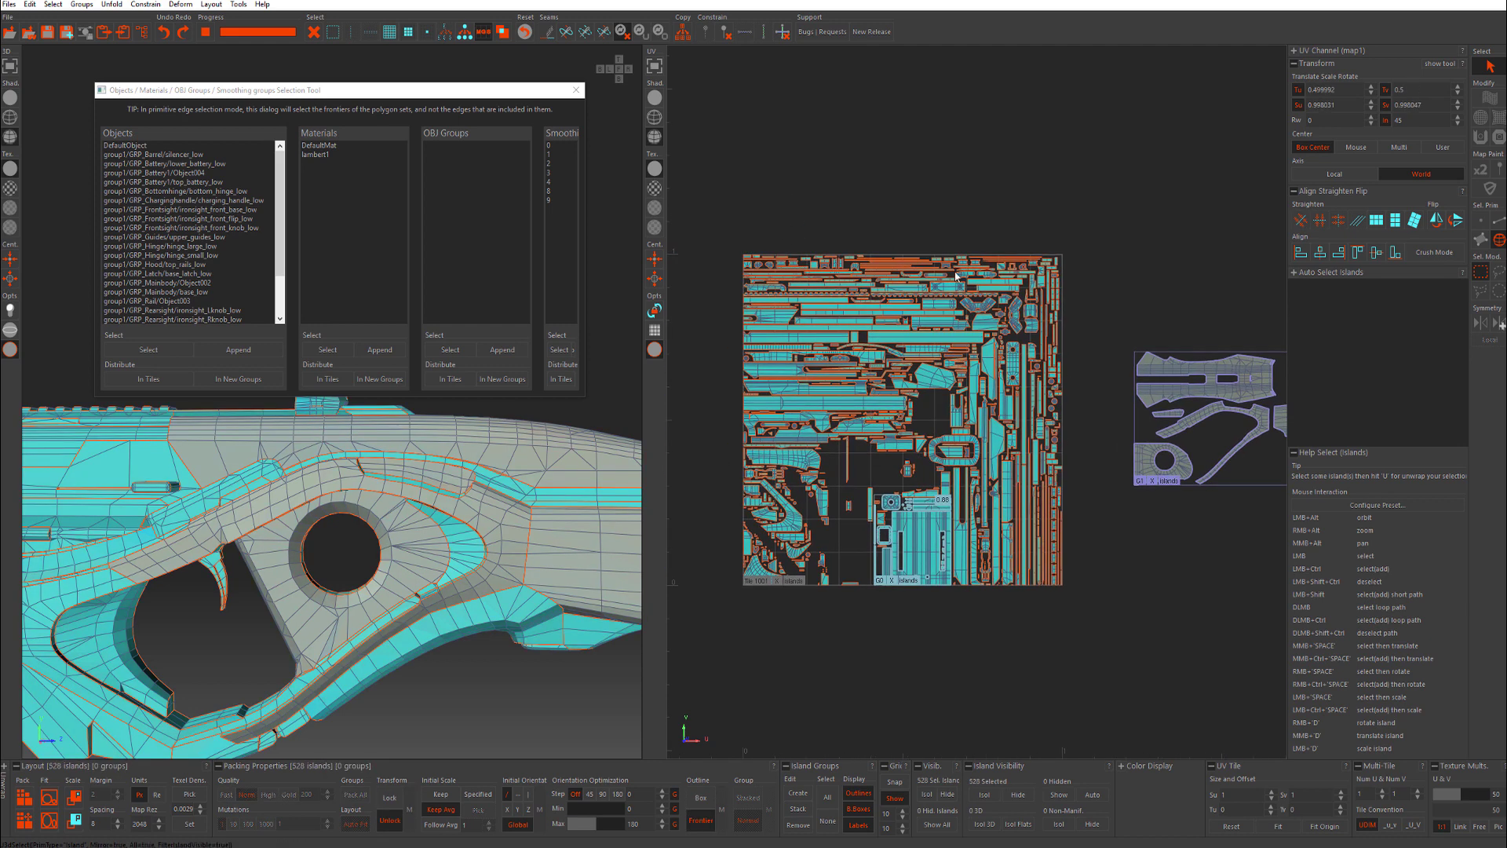
{"action": "middle_click_drag", "start_coordinate": [1068, 368], "coordinate": [858, 368], "text": "alt"}
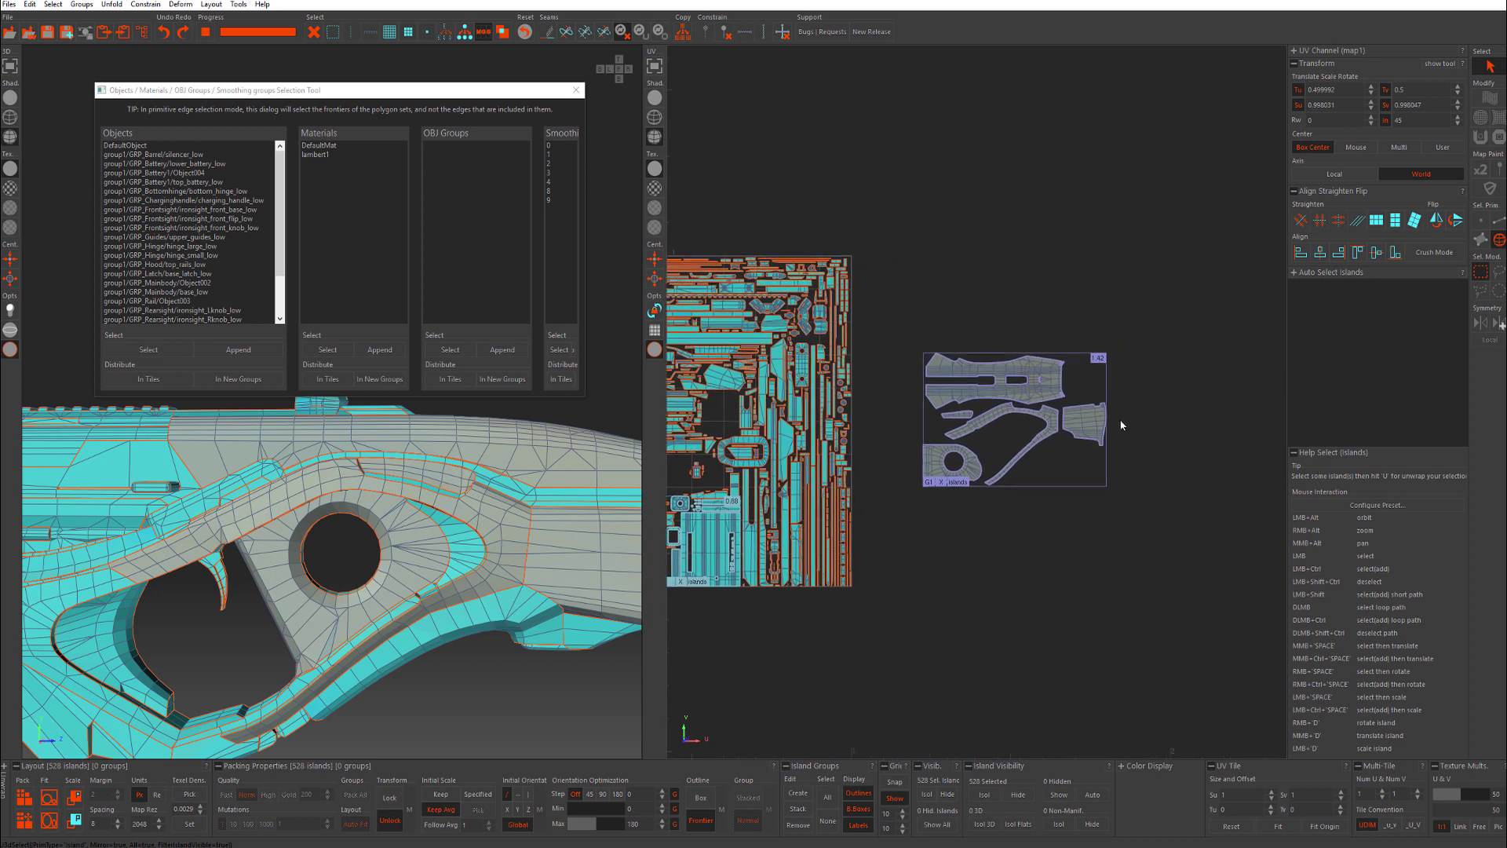
{"action": "left_click", "coordinate": [603, 794]}
{"action": "middle_click_drag", "start_coordinate": [1039, 548], "coordinate": [965, 530], "text": "alt"}
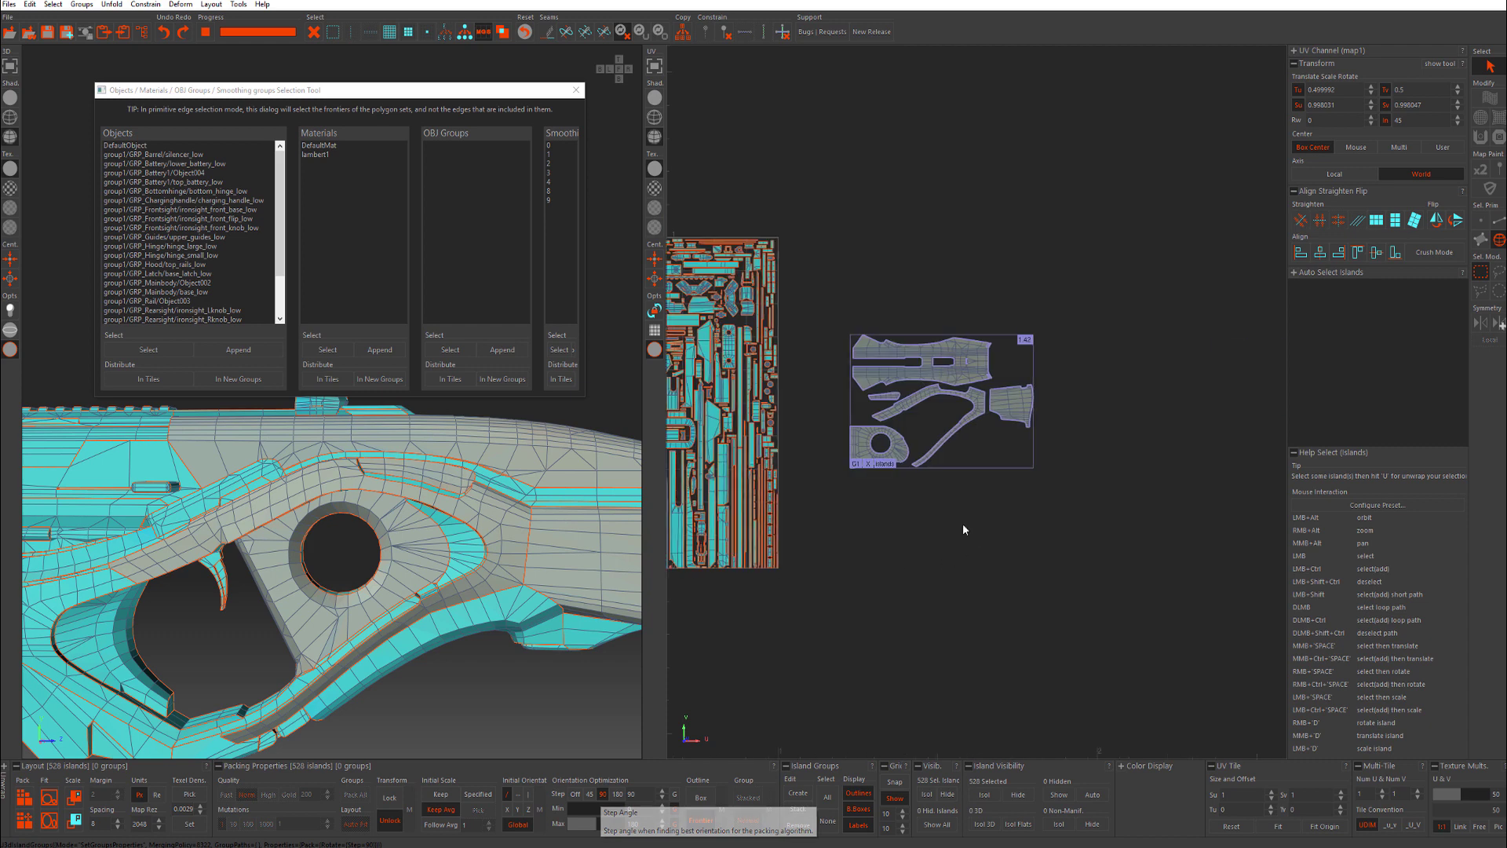
{"action": "middle_click_drag", "start_coordinate": [735, 640], "coordinate": [911, 609], "text": "alt"}
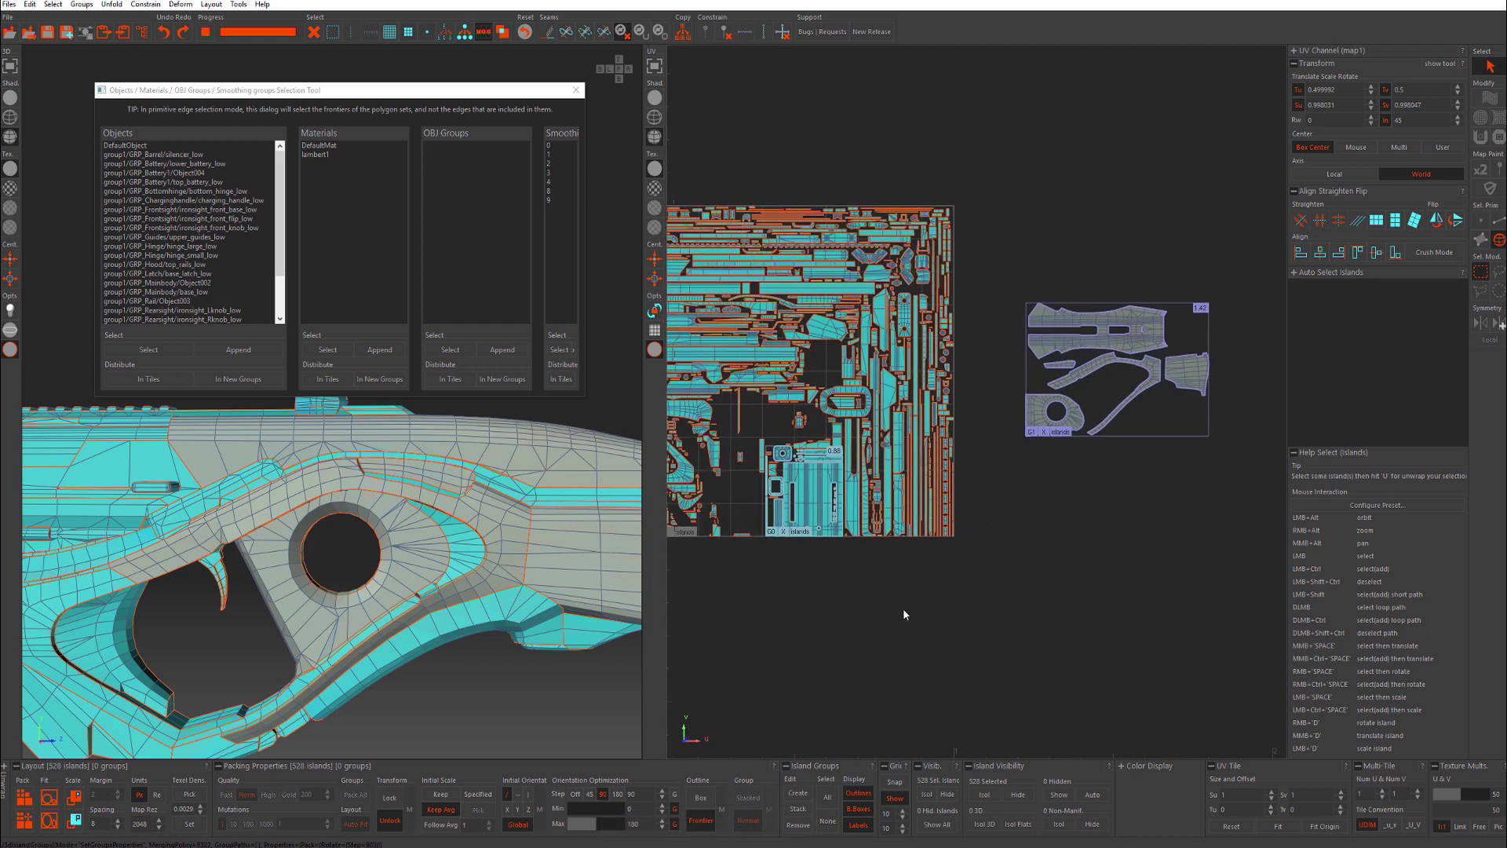
Clear the selection and pack the whole layout so the stock and suppressor groups are placed inside the tile.
{"action": "left_click", "coordinate": [904, 610]}
{"action": "left_click", "coordinate": [22, 812]}
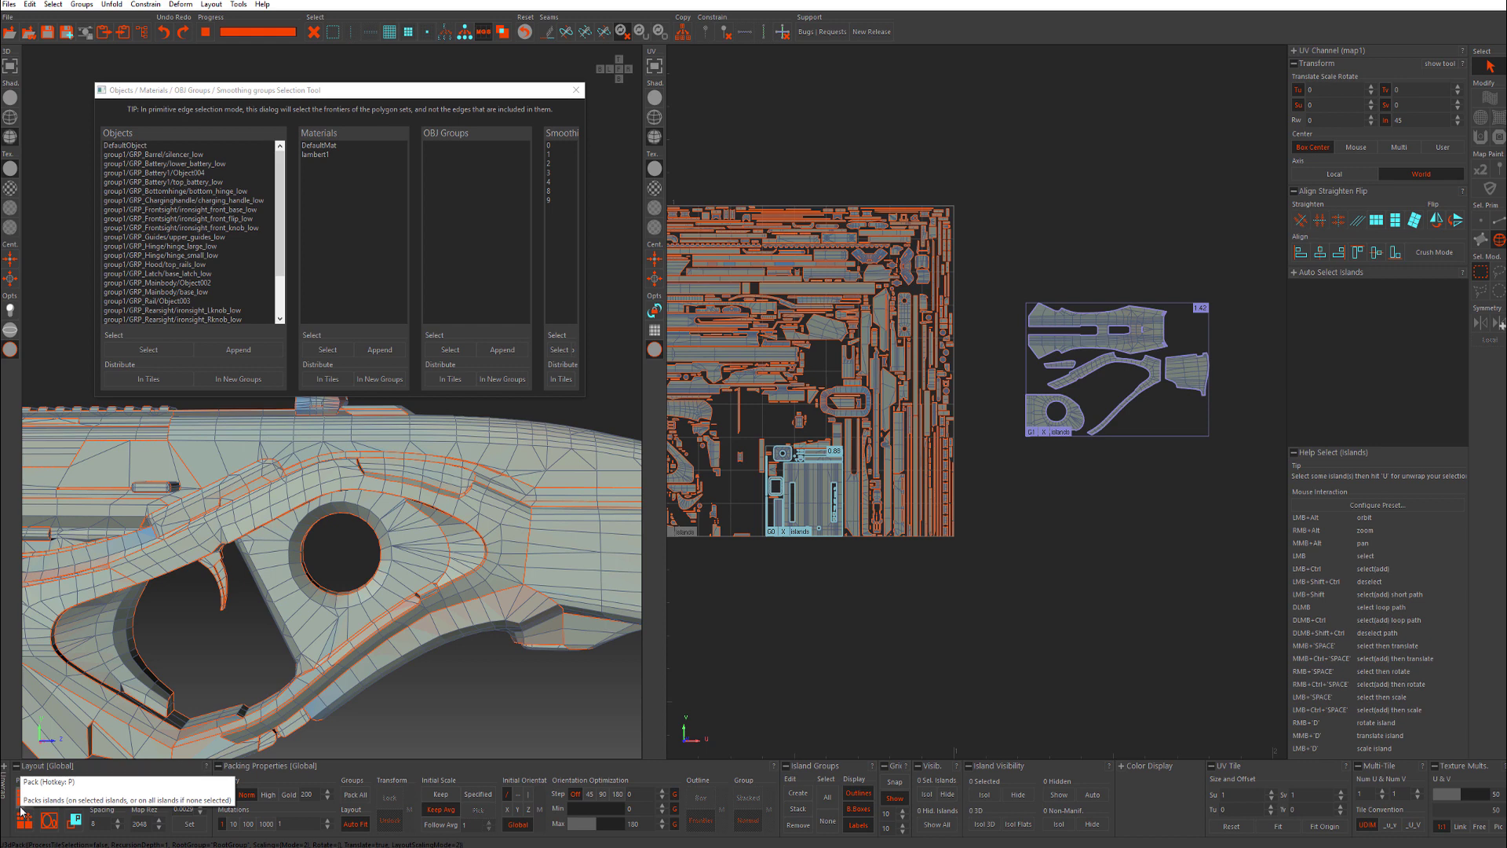
{"action": "middle_click_drag", "start_coordinate": [856, 524], "coordinate": [972, 504], "text": "alt"}
{"action": "scroll", "coordinate": [724, 433], "scroll_direction": "up", "scroll_amount": 3}
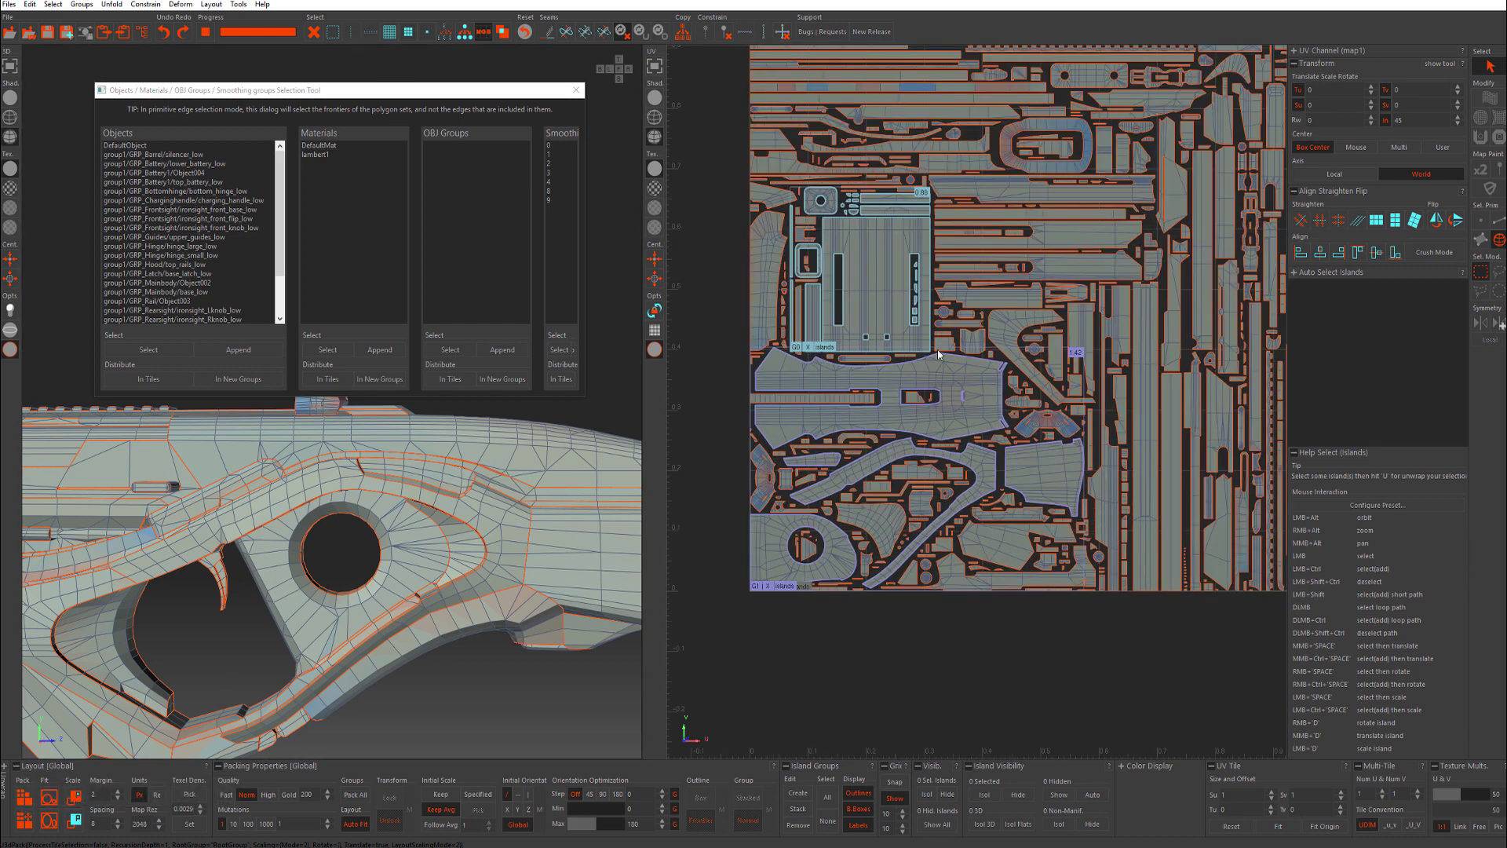
Examine how the stock and suppressor groups and the smaller surrounding islands are arranged in the packed tile.
{"action": "middle_click_drag", "start_coordinate": [818, 185], "coordinate": [839, 316], "text": "alt"}
{"action": "middle_click_drag", "start_coordinate": [951, 480], "coordinate": [923, 385], "text": "alt"}
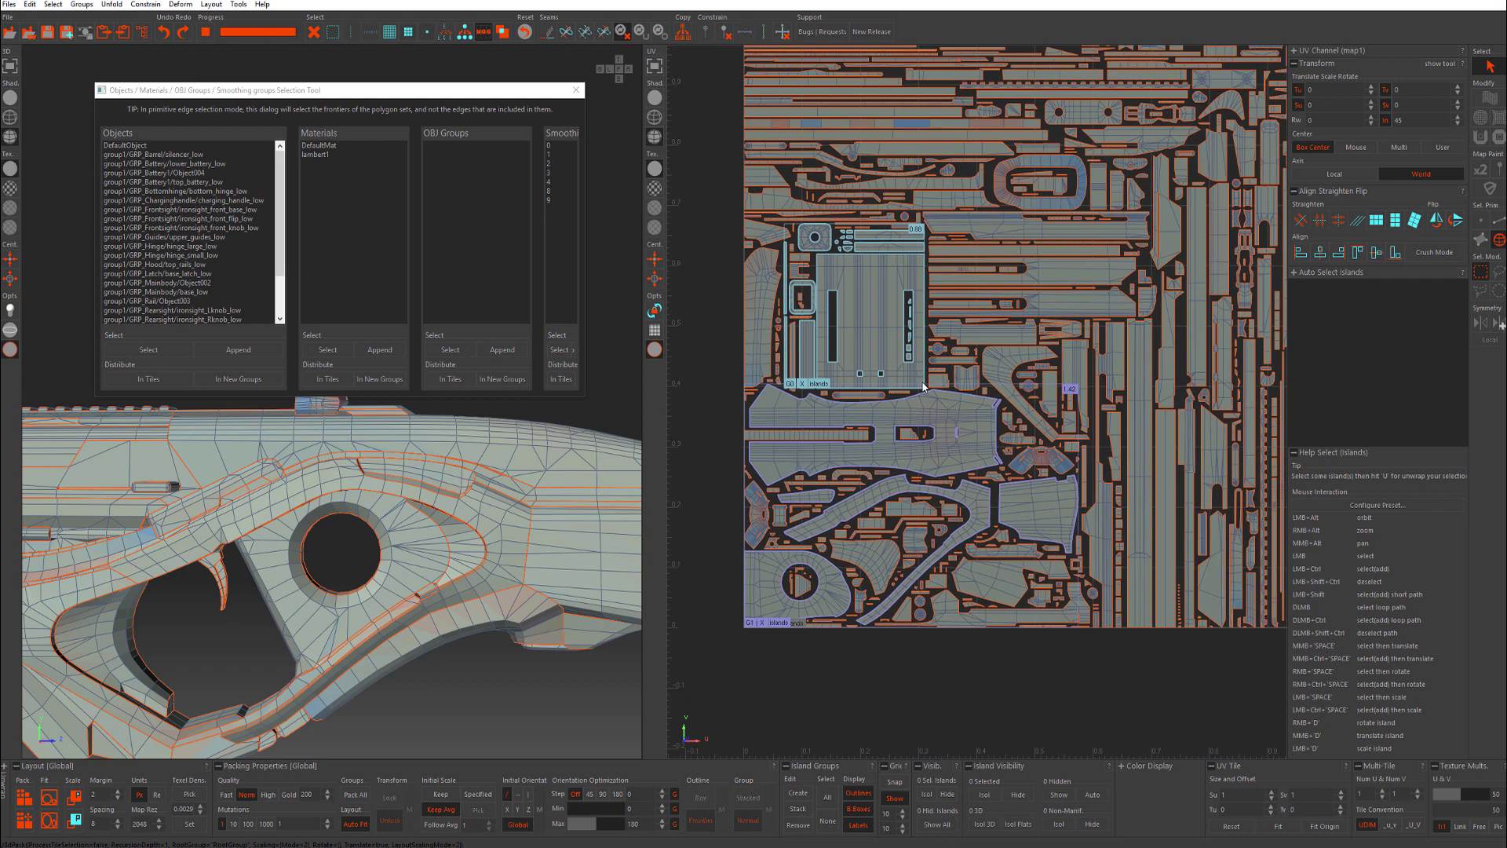
{"action": "middle_click_drag", "start_coordinate": [926, 102], "coordinate": [793, 234], "text": "alt"}
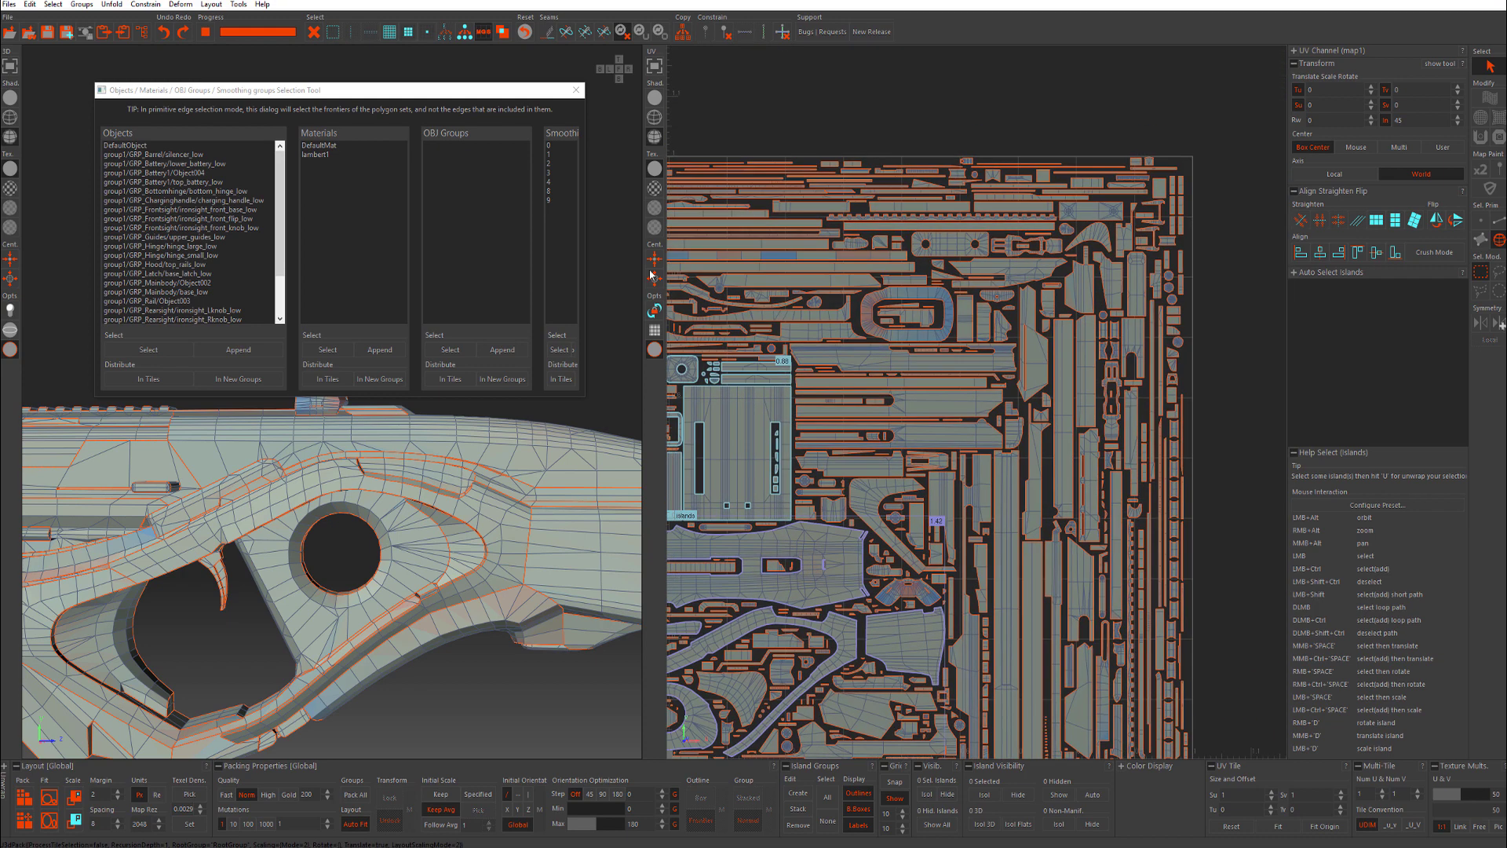
{"action": "middle_click_drag", "start_coordinate": [874, 463], "coordinate": [983, 463], "text": "alt"}
{"action": "scroll", "coordinate": [890, 371], "scroll_direction": "down", "scroll_amount": 3}
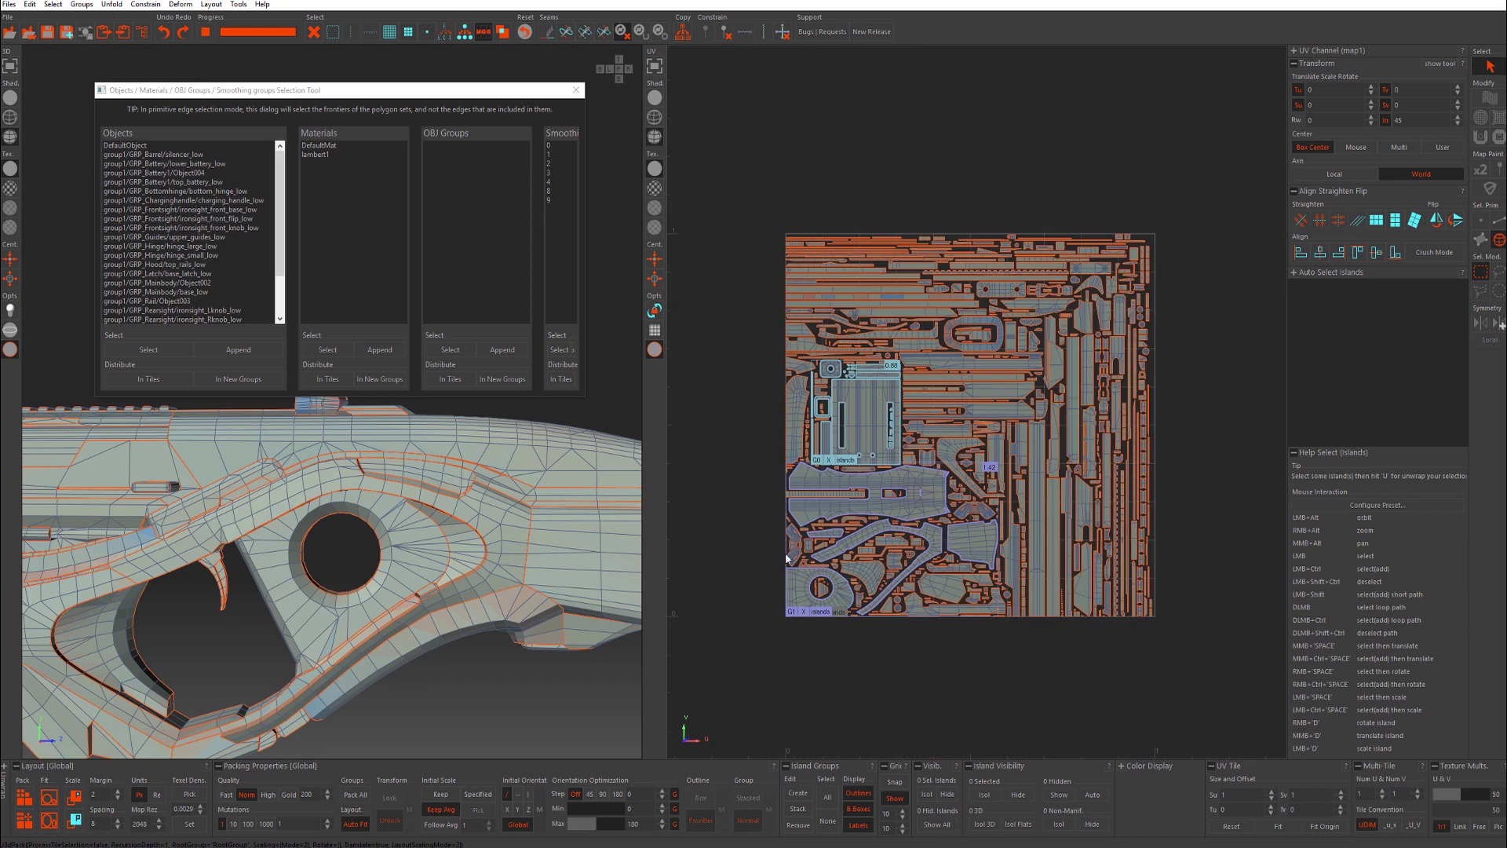
{"action": "middle_click_drag", "start_coordinate": [890, 480], "coordinate": [931, 422], "text": "alt"}
{"action": "scroll", "coordinate": [926, 425], "scroll_direction": "up", "scroll_amount": 3}
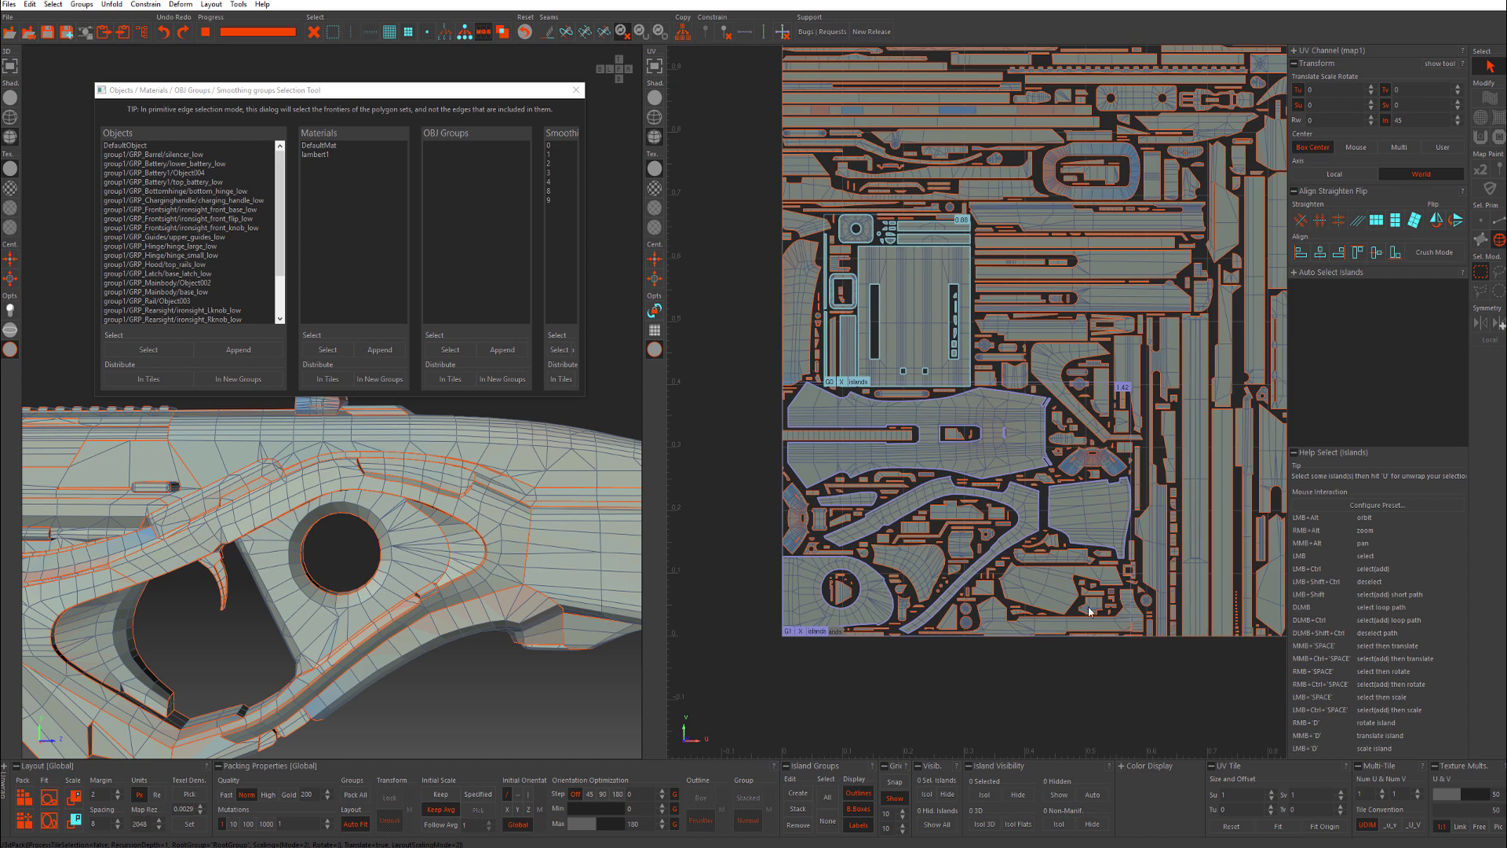
{"action": "scroll", "coordinate": [977, 450], "scroll_direction": "up", "scroll_amount": 1}
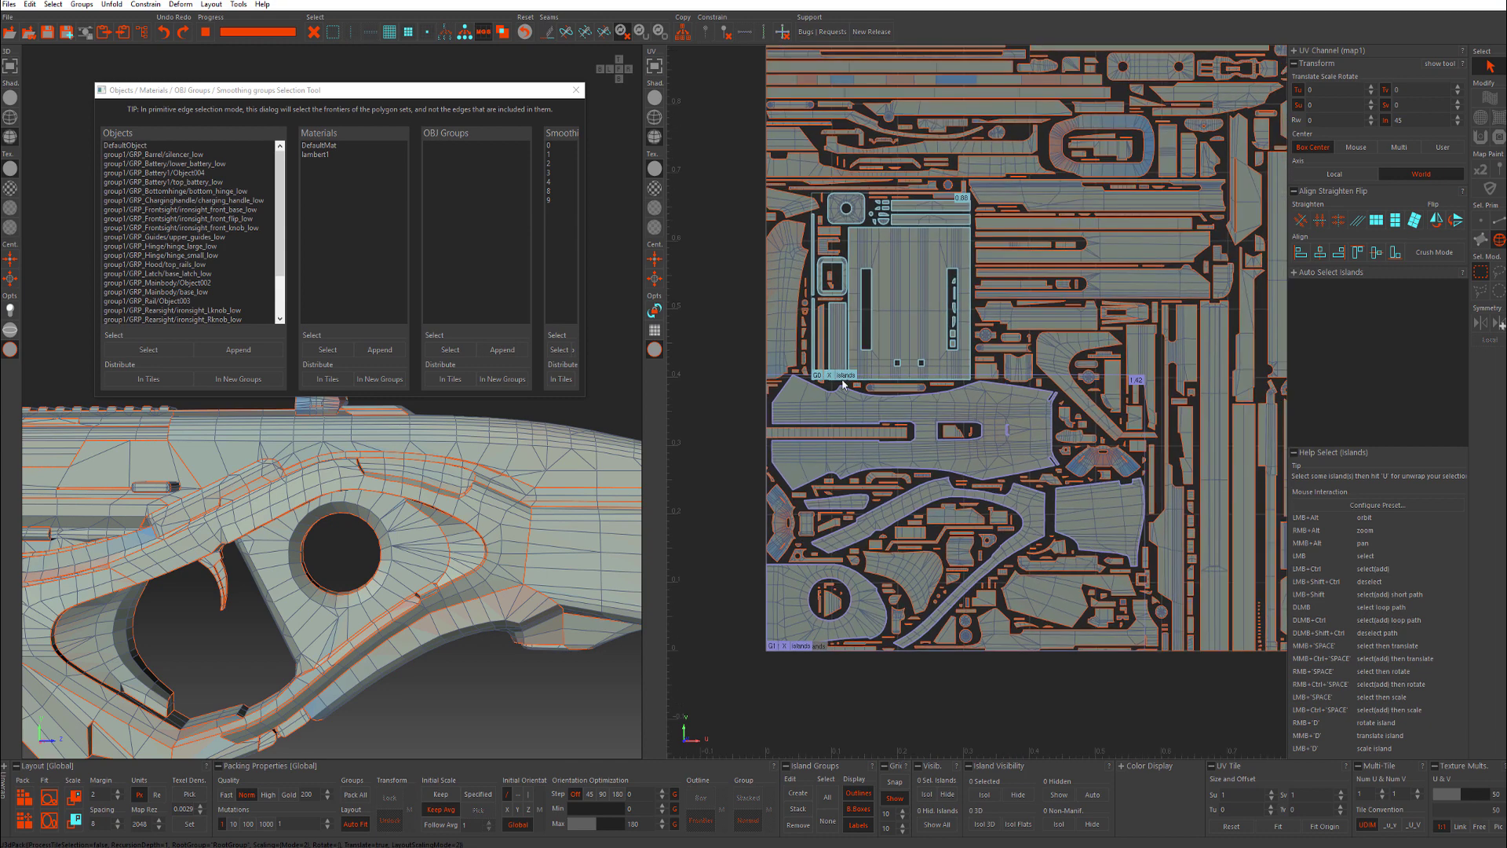
{"action": "scroll", "coordinate": [1003, 503], "scroll_direction": "down", "scroll_amount": 3}
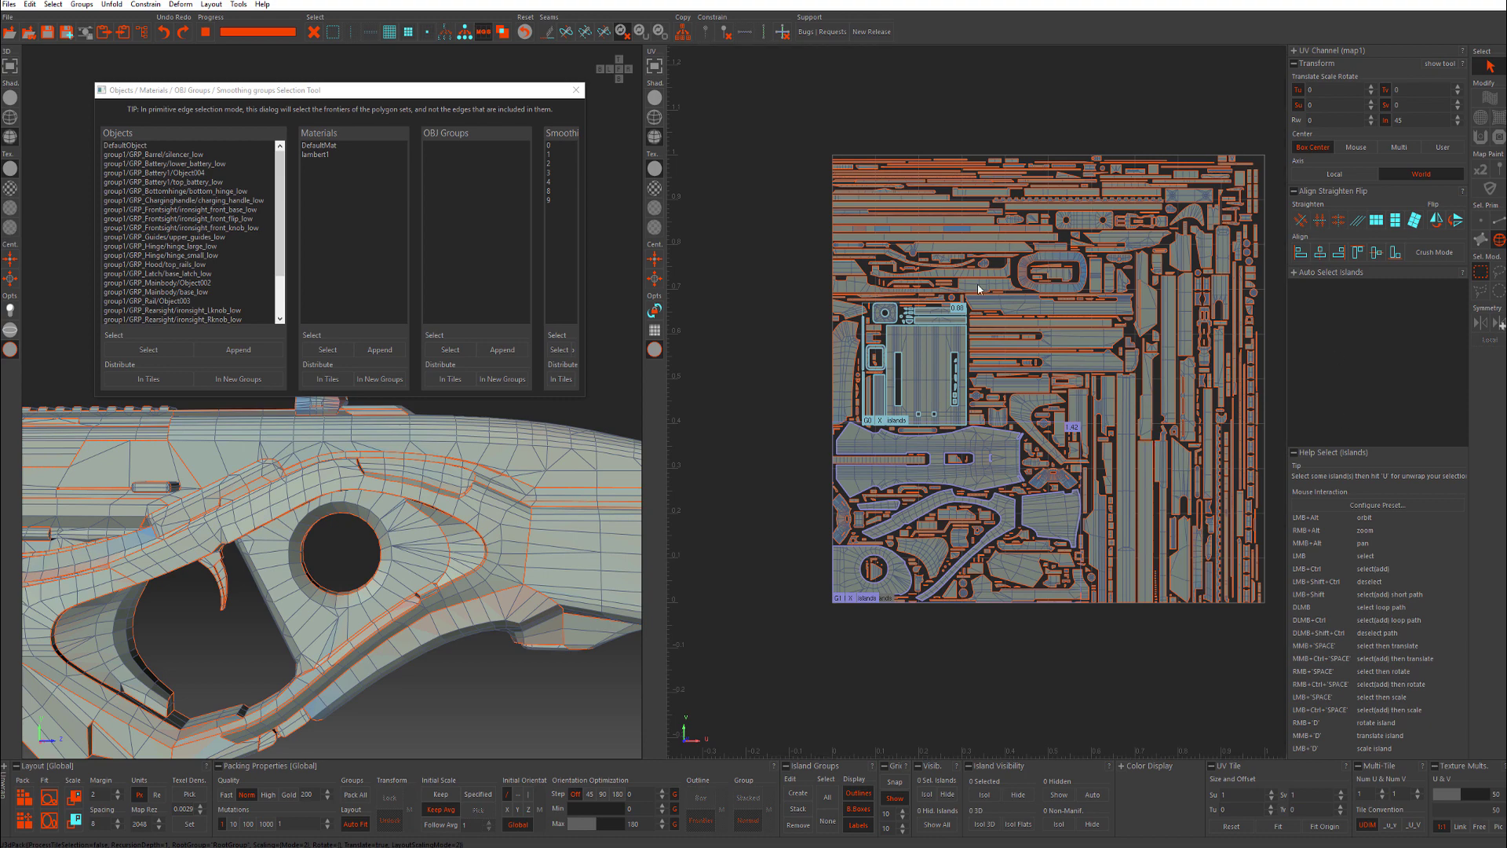
{"action": "scroll", "coordinate": [958, 412], "scroll_direction": "up", "scroll_amount": 4}
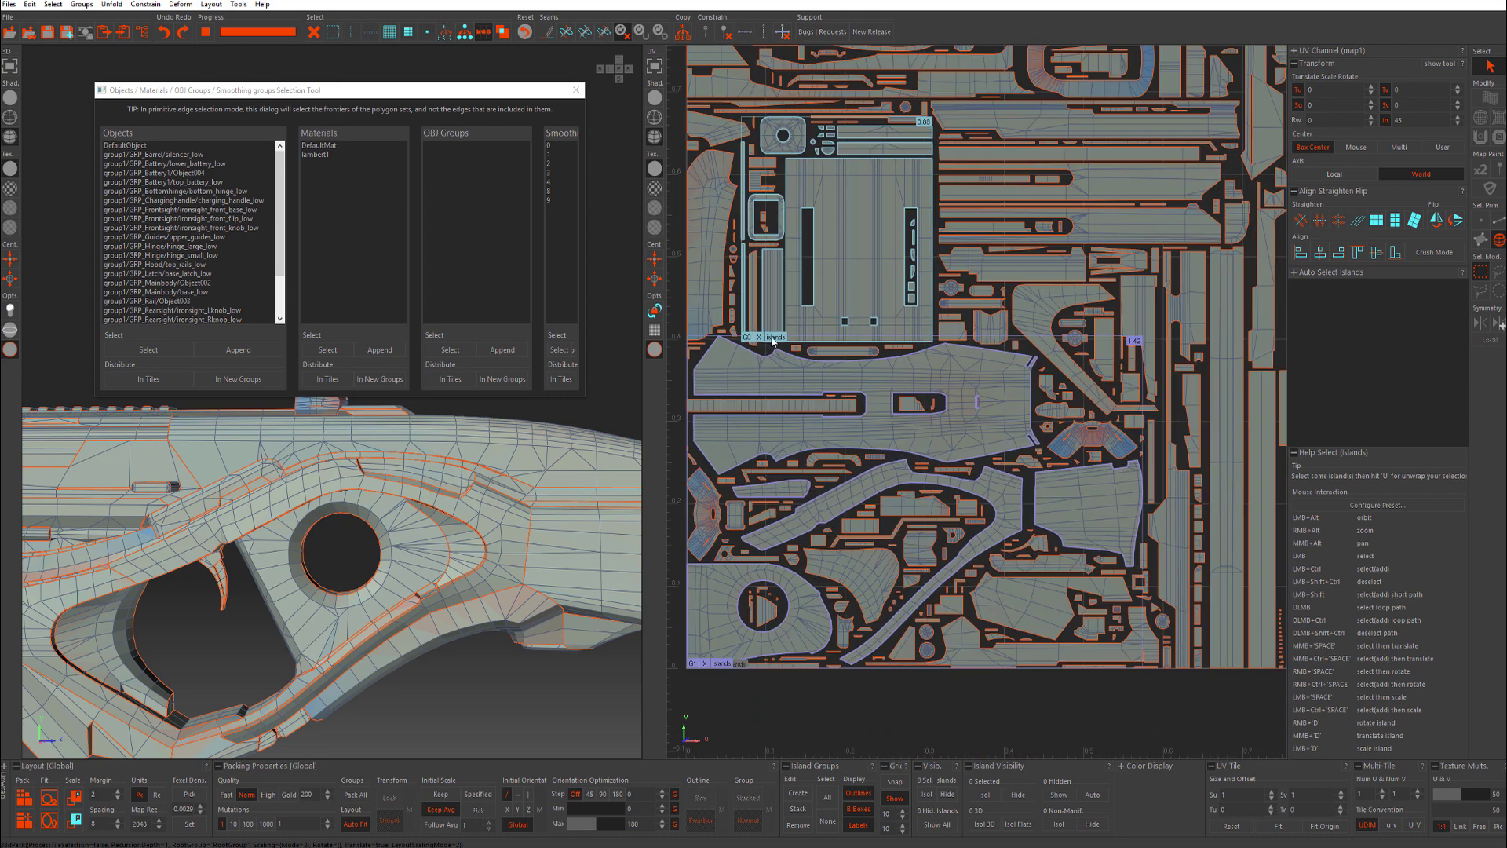
Select the suppressor group to check its islands, and review its placement above the stock group in the full layout.
{"action": "left_click", "coordinate": [775, 338]}
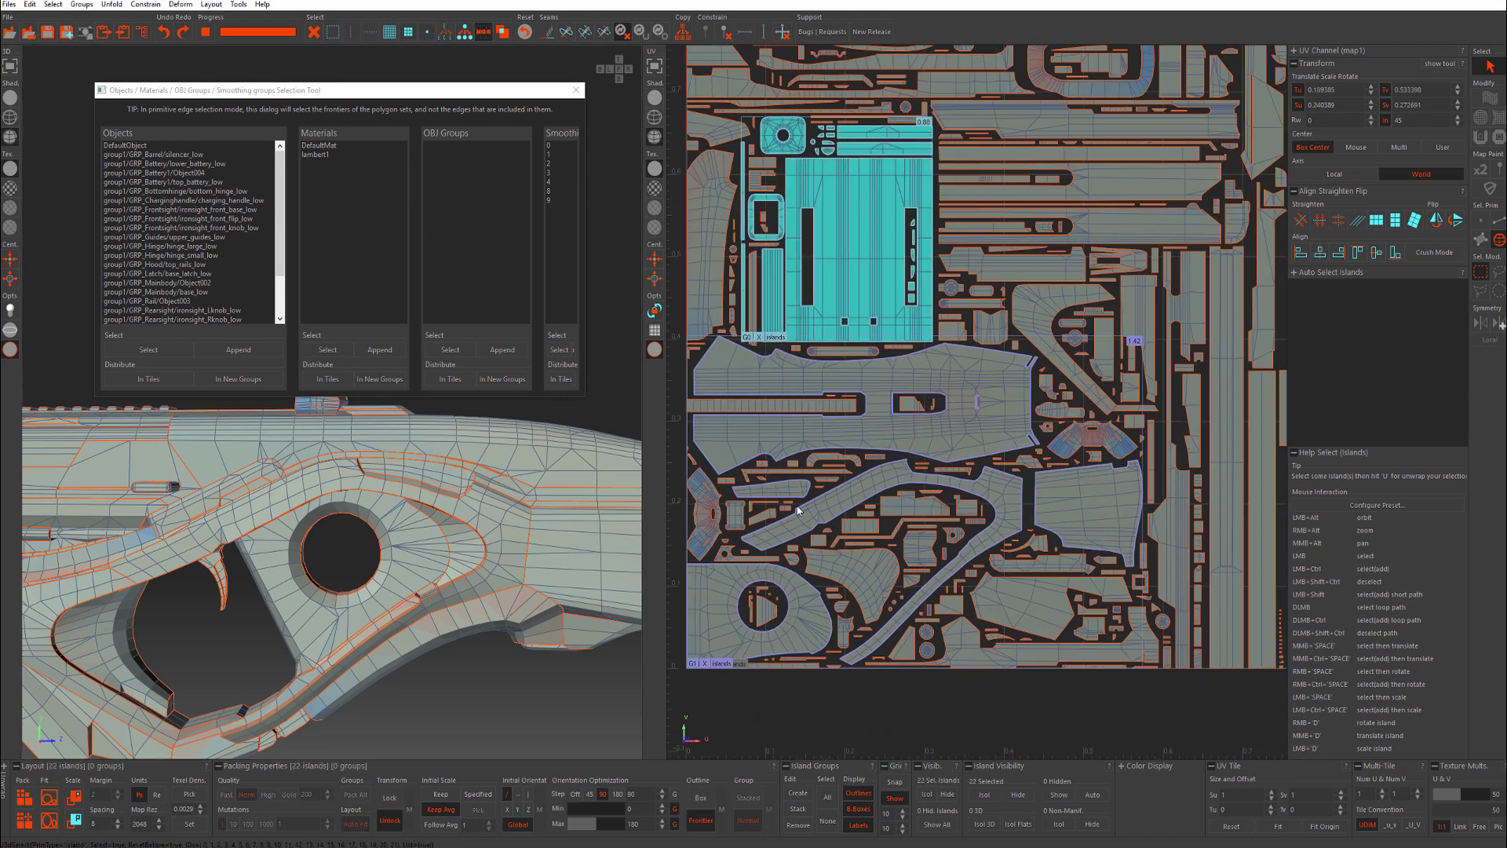
{"action": "scroll", "coordinate": [773, 424], "scroll_direction": "down", "scroll_amount": 2}
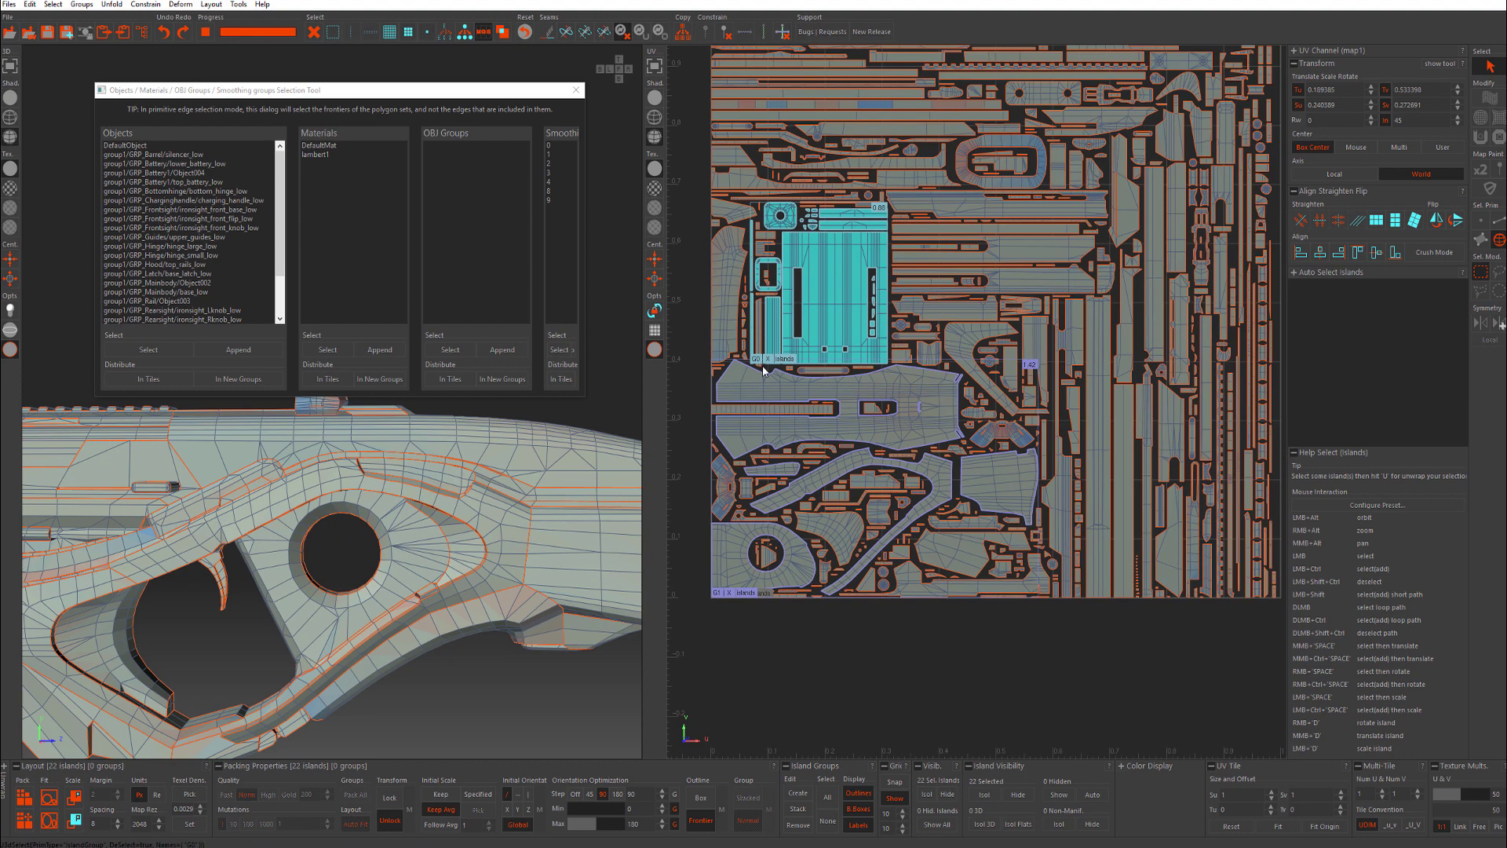
{"action": "left_click", "coordinate": [799, 626]}
{"action": "scroll", "coordinate": [799, 626], "scroll_direction": "down", "scroll_amount": 2}
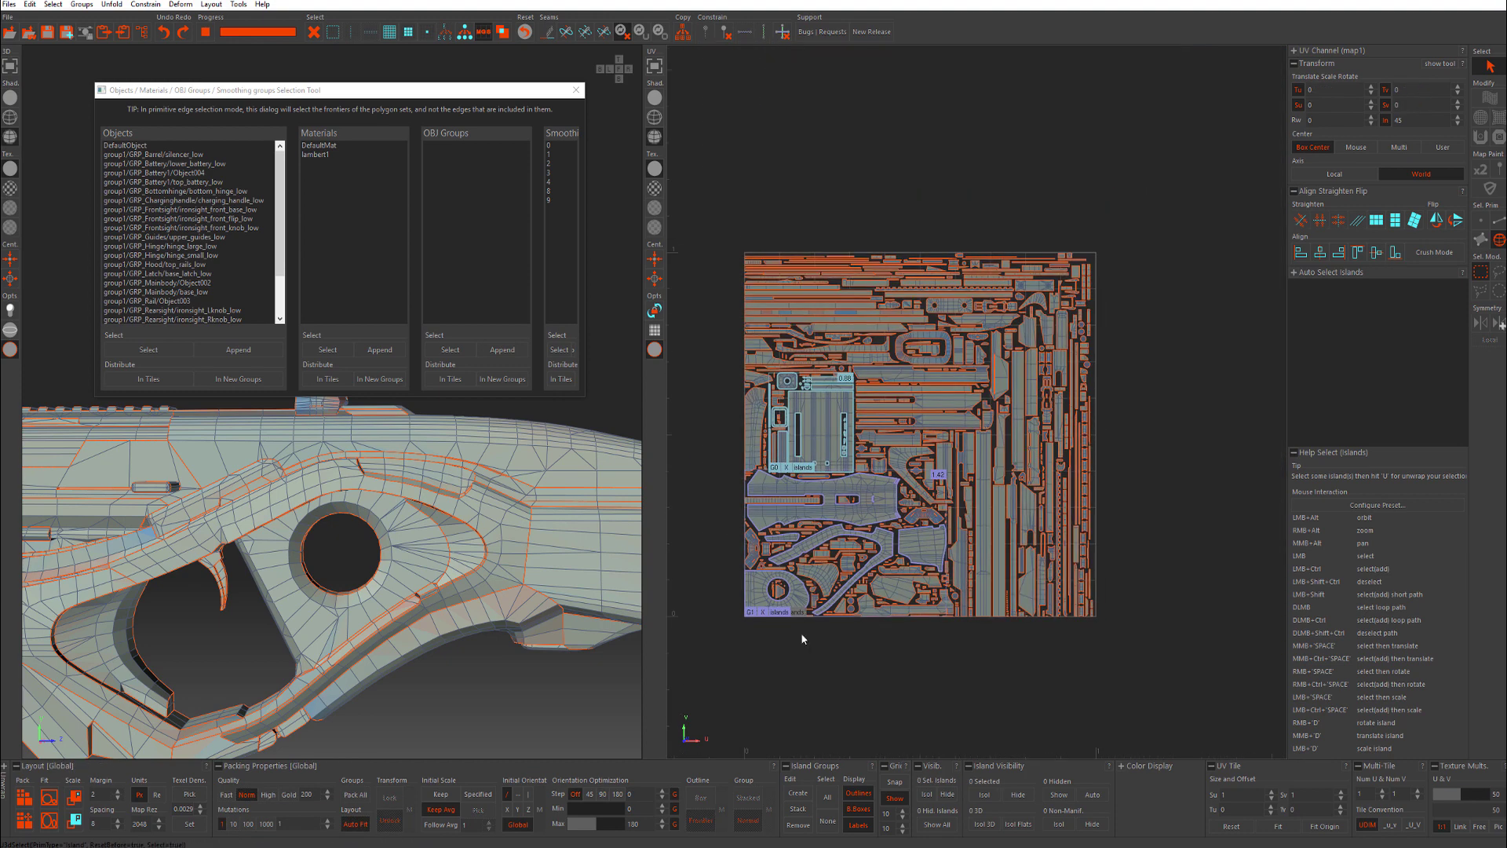
{"action": "middle_click_drag", "start_coordinate": [906, 399], "coordinate": [921, 337], "text": "alt"}
{"action": "scroll", "coordinate": [921, 338], "scroll_direction": "up", "scroll_amount": 1}
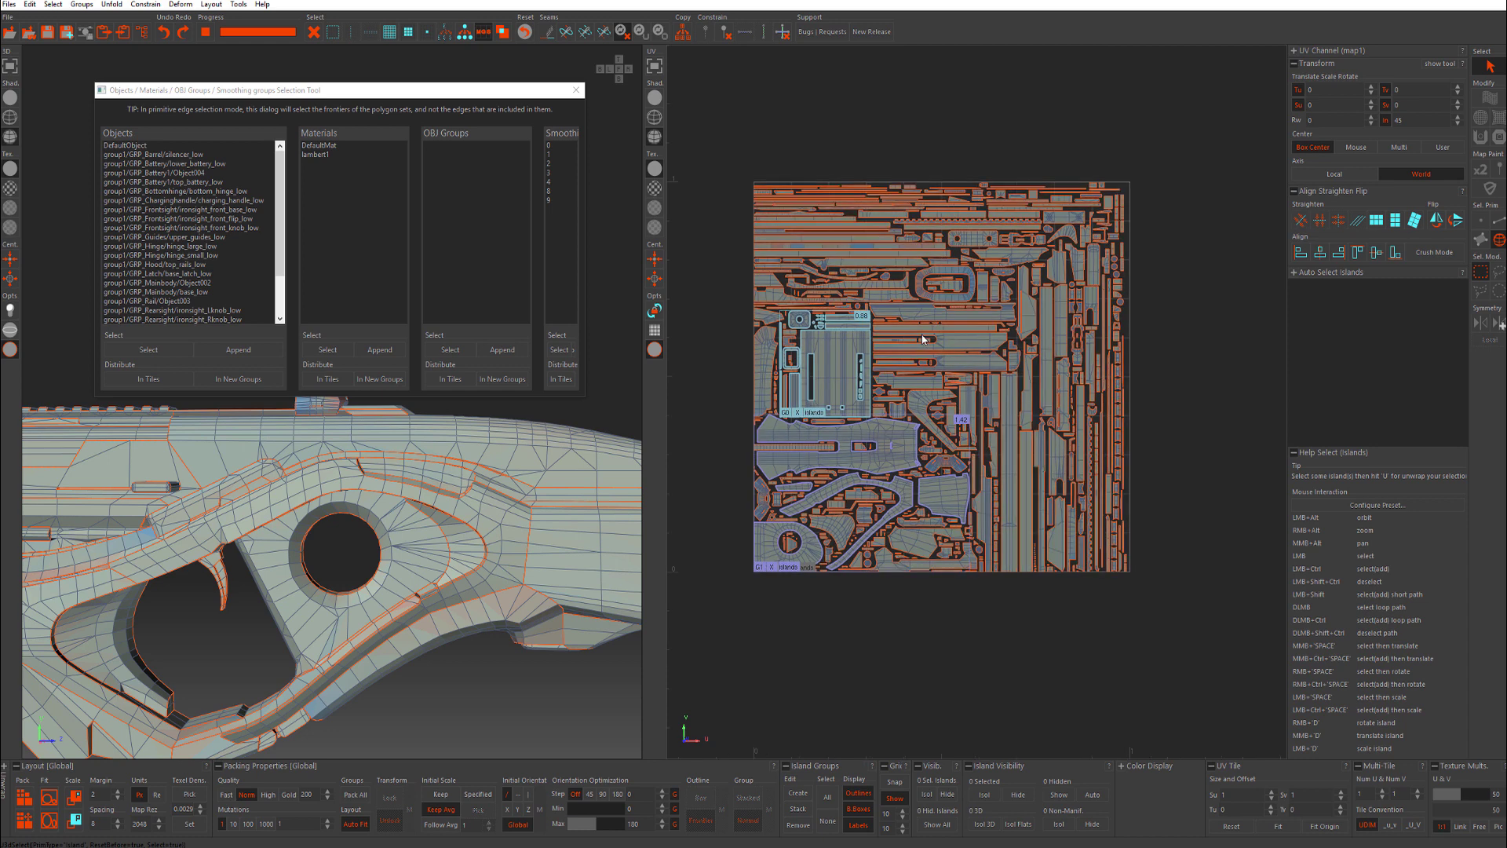
{"action": "scroll", "coordinate": [883, 427], "scroll_direction": "up", "scroll_amount": 2}
{"action": "middle_click_drag", "start_coordinate": [883, 427], "coordinate": [926, 403], "text": "alt"}
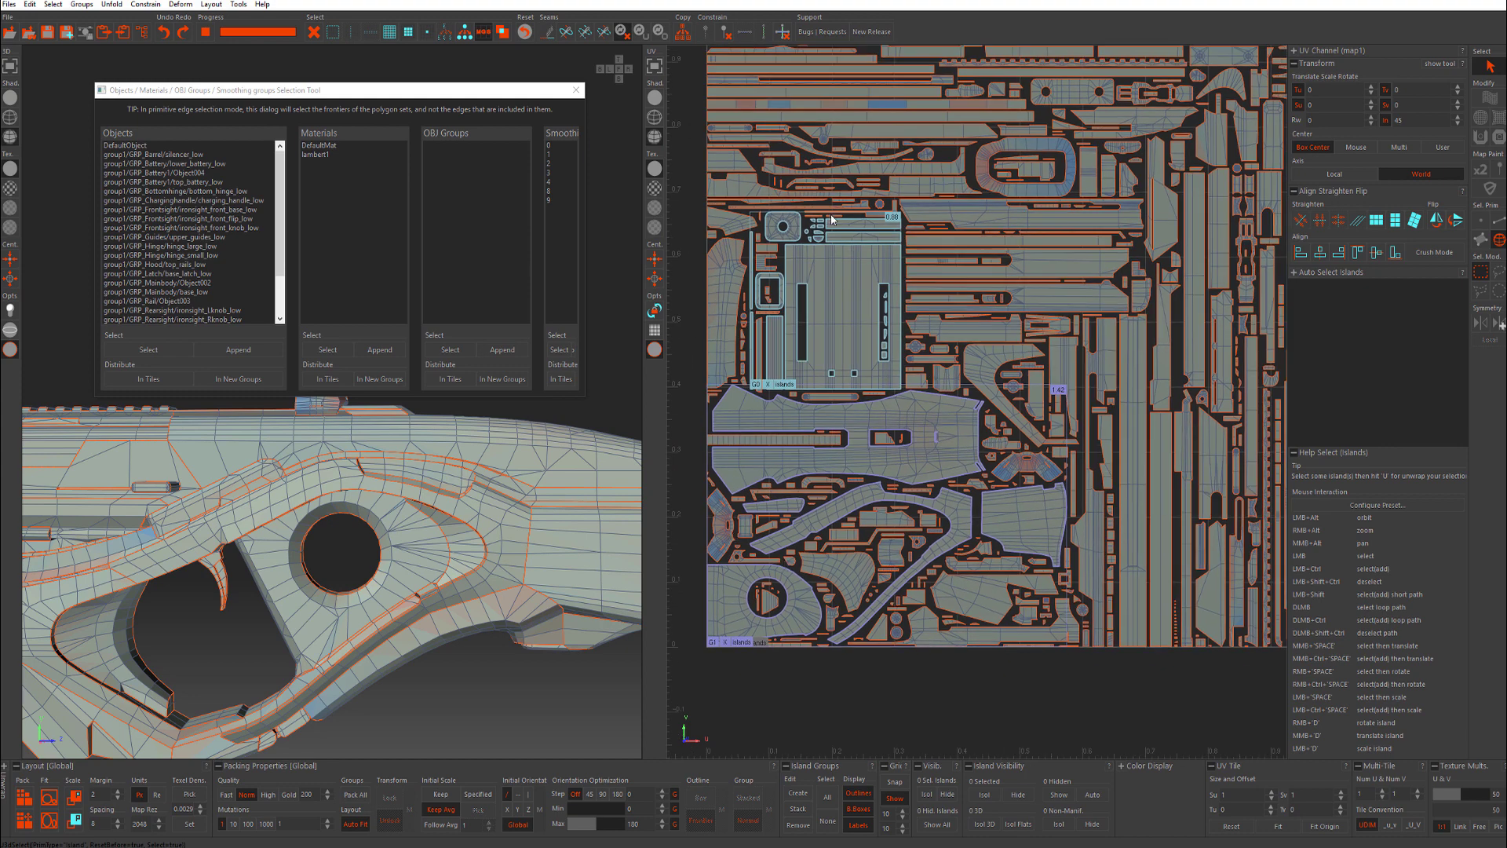
Select all five islands of the rear stock group and move them out of the tile into the empty space below it.
{"action": "scroll", "coordinate": [930, 471], "scroll_direction": "down", "scroll_amount": 2}
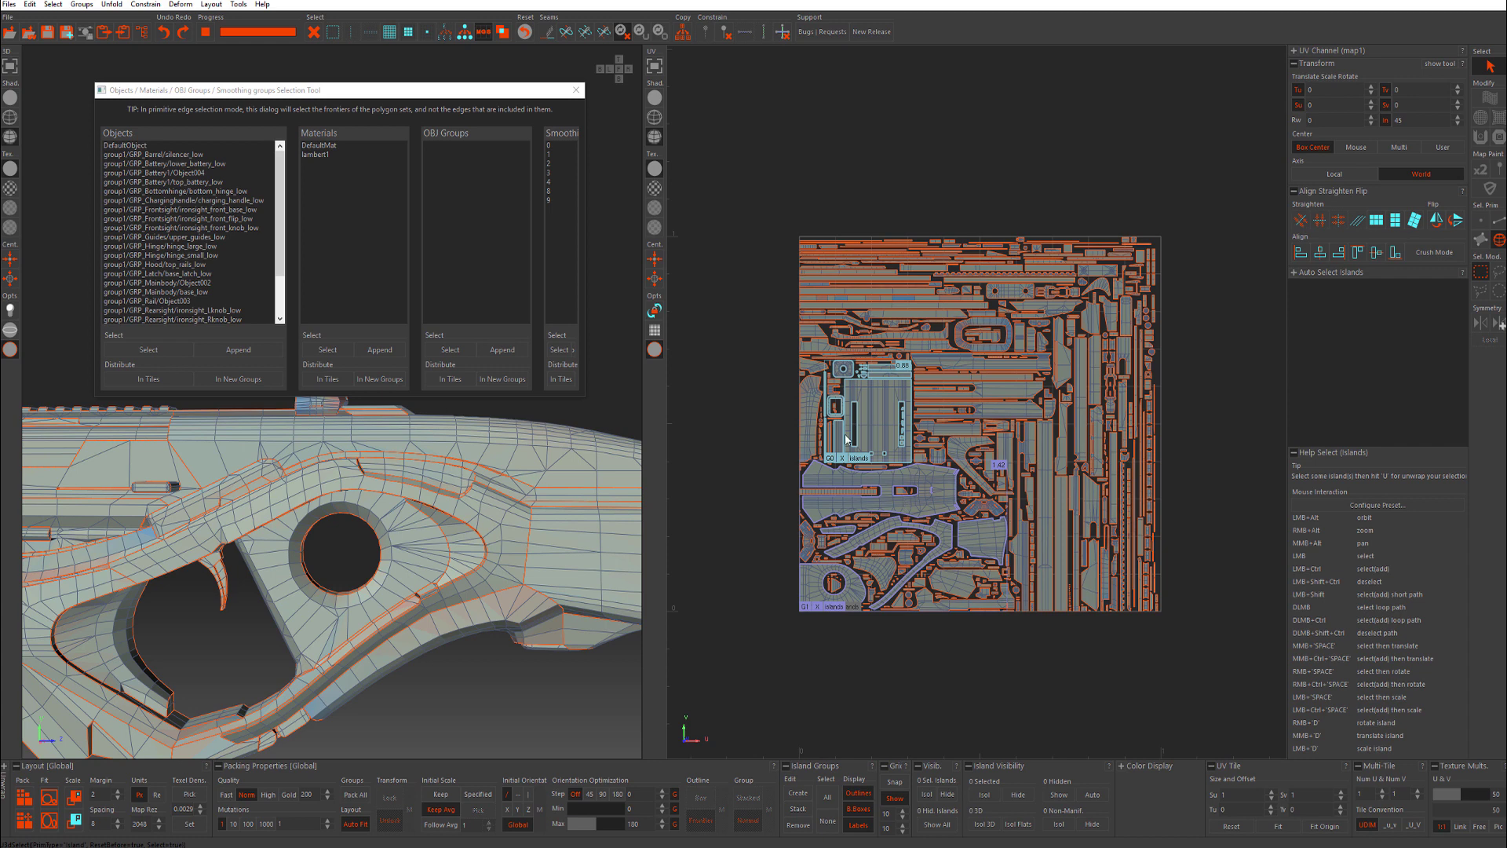
{"action": "scroll", "coordinate": [903, 438], "scroll_direction": "up", "scroll_amount": 2}
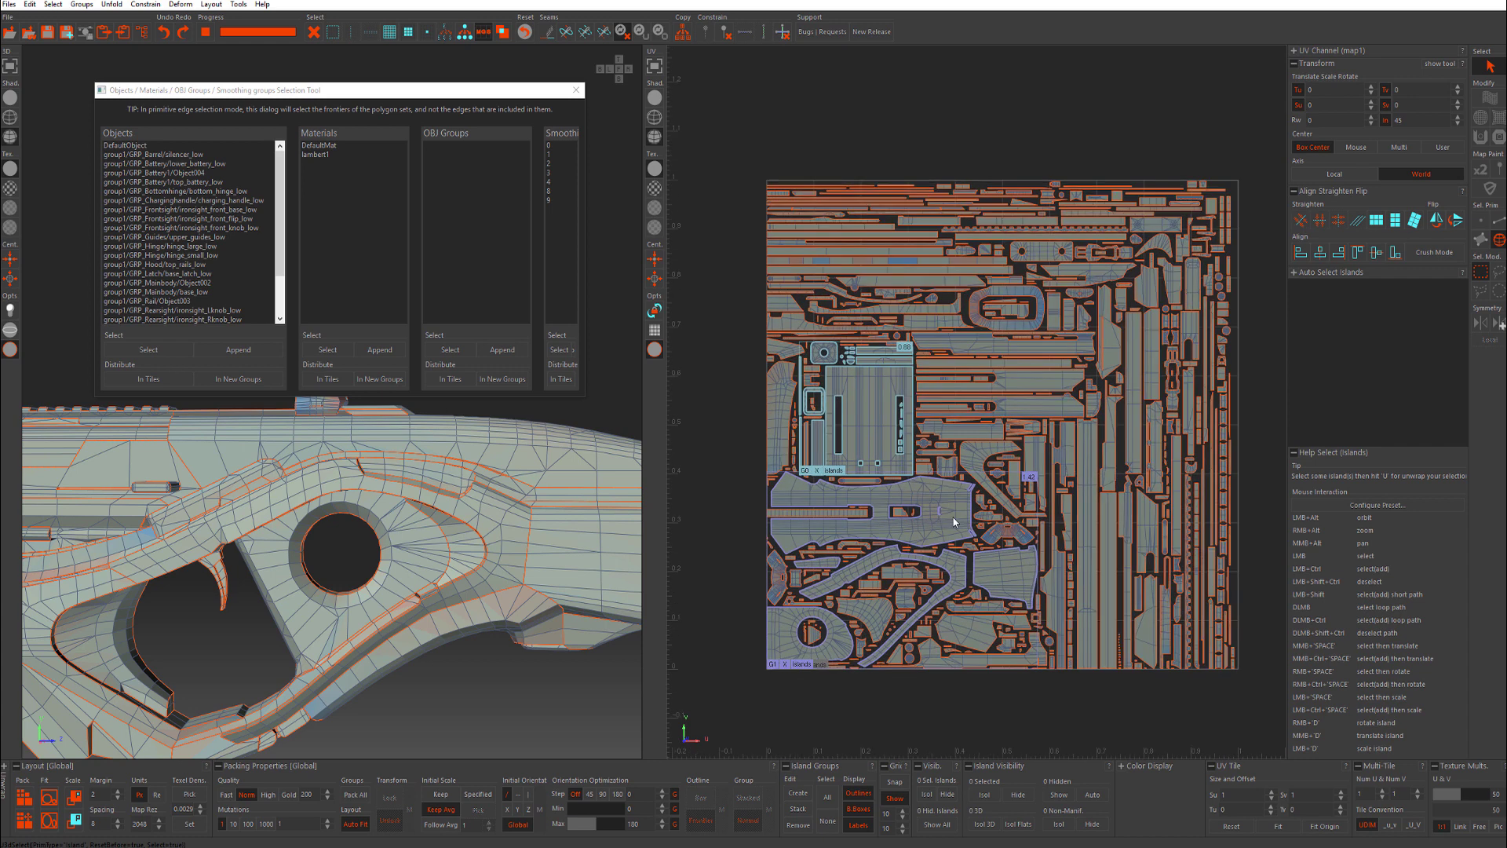
{"action": "left_click_drag", "start_coordinate": [327, 455], "coordinate": [407, 538], "text": "alt"}
{"action": "left_click", "coordinate": [368, 562]}
{"action": "left_click_drag", "start_coordinate": [342, 637], "coordinate": [496, 563], "text": "alt"}
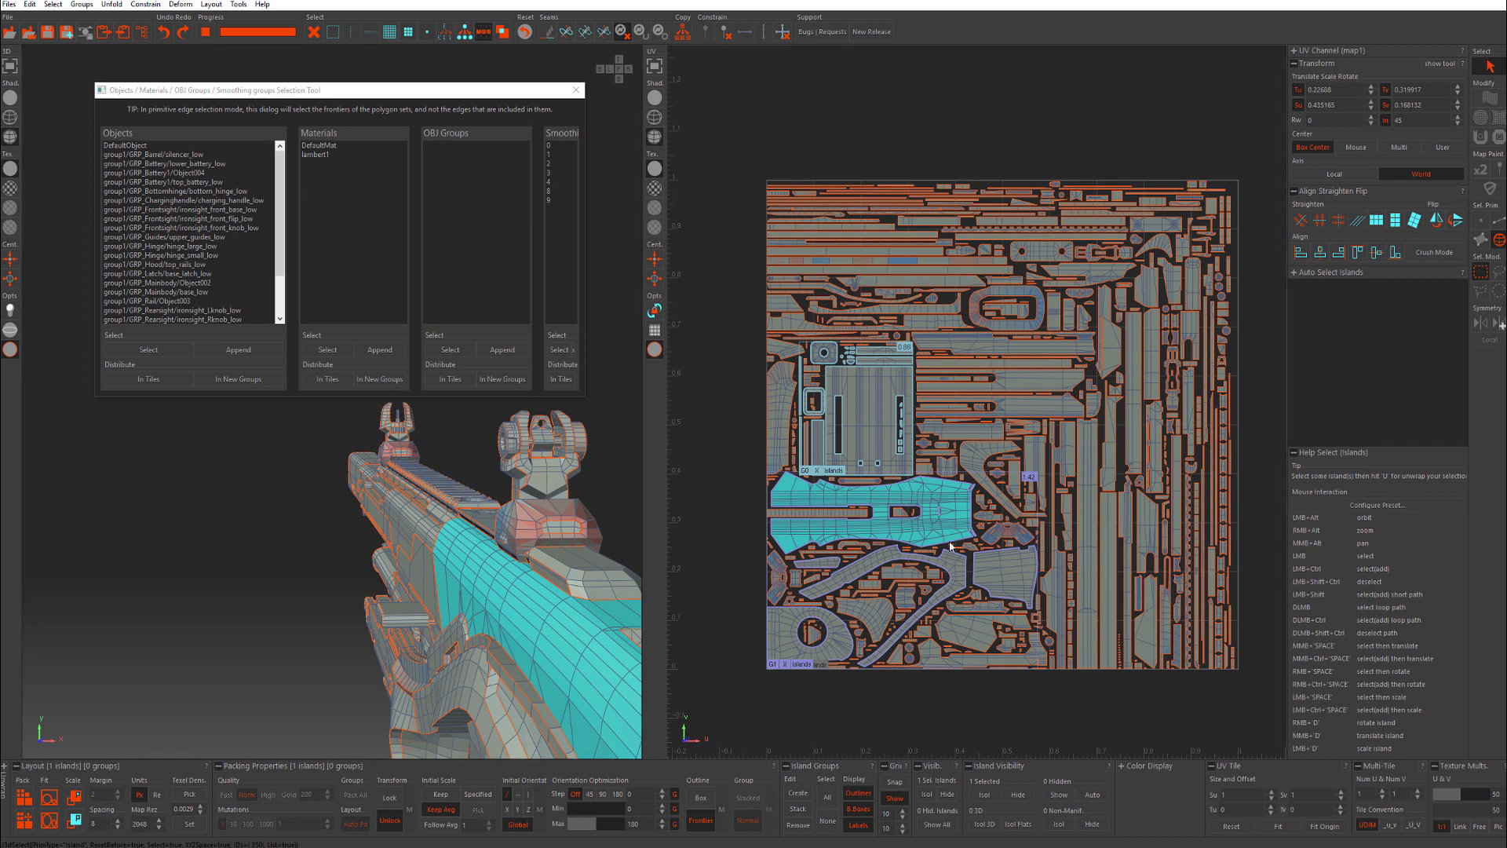
{"action": "left_click", "coordinate": [800, 664]}
{"action": "left_click", "coordinate": [824, 695]}
{"action": "left_click", "coordinate": [807, 665]}
{"action": "middle_click_drag", "start_coordinate": [969, 749], "coordinate": [885, 602], "text": "alt"}
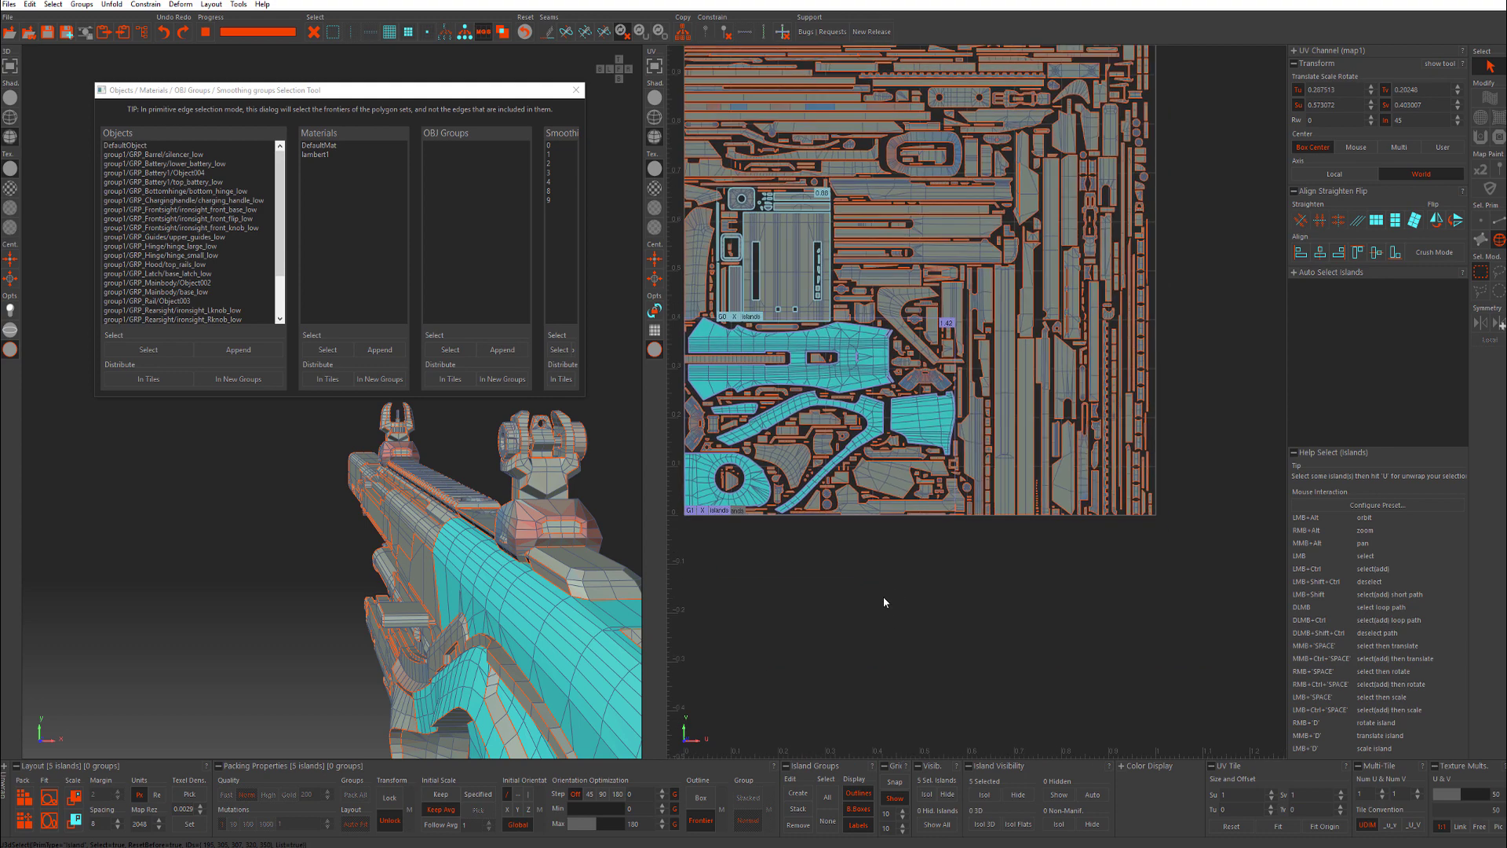
{"action": "scroll", "coordinate": [890, 577], "scroll_direction": "down", "scroll_amount": 3}
{"action": "left_click_drag", "start_coordinate": [875, 488], "coordinate": [912, 603]}
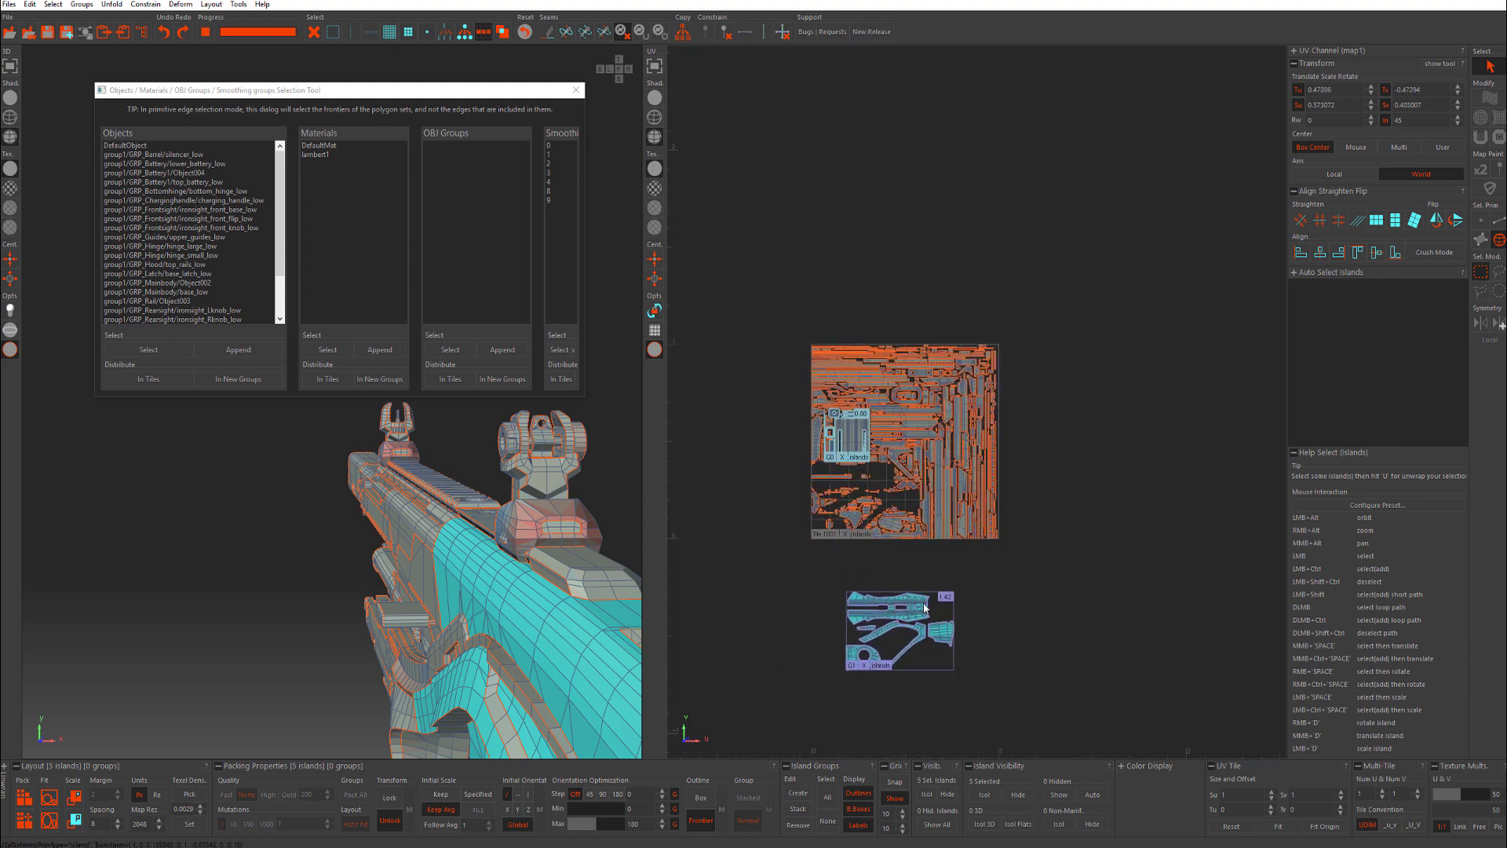
Scale up the rear stock group's islands slightly in the space below the tile and clear the selection.
{"action": "scroll", "coordinate": [912, 603], "scroll_direction": "up", "scroll_amount": 2}
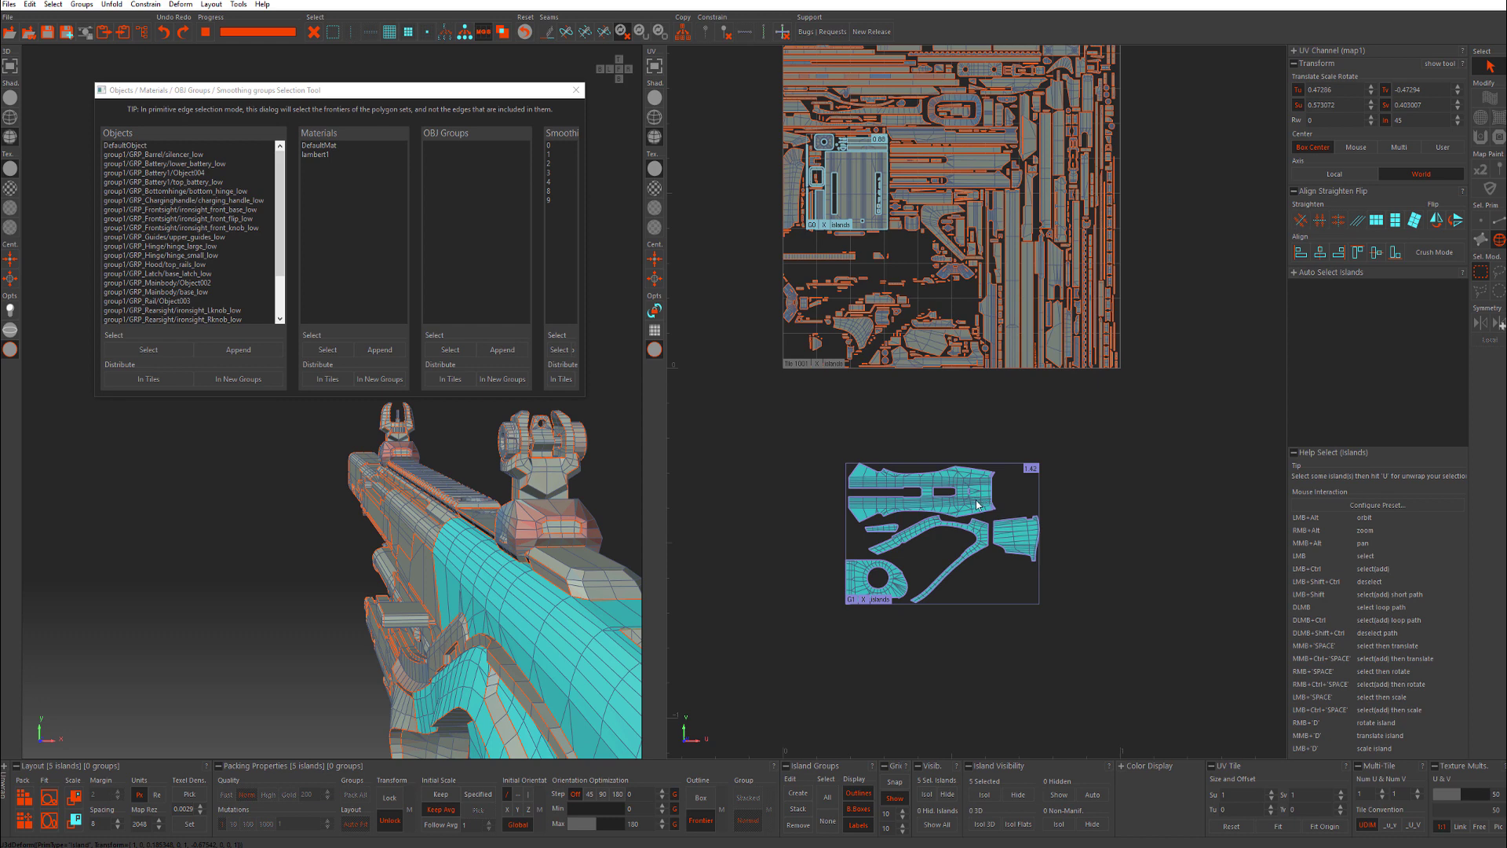
{"action": "left_click_drag", "start_coordinate": [1002, 481], "coordinate": [1012, 445]}
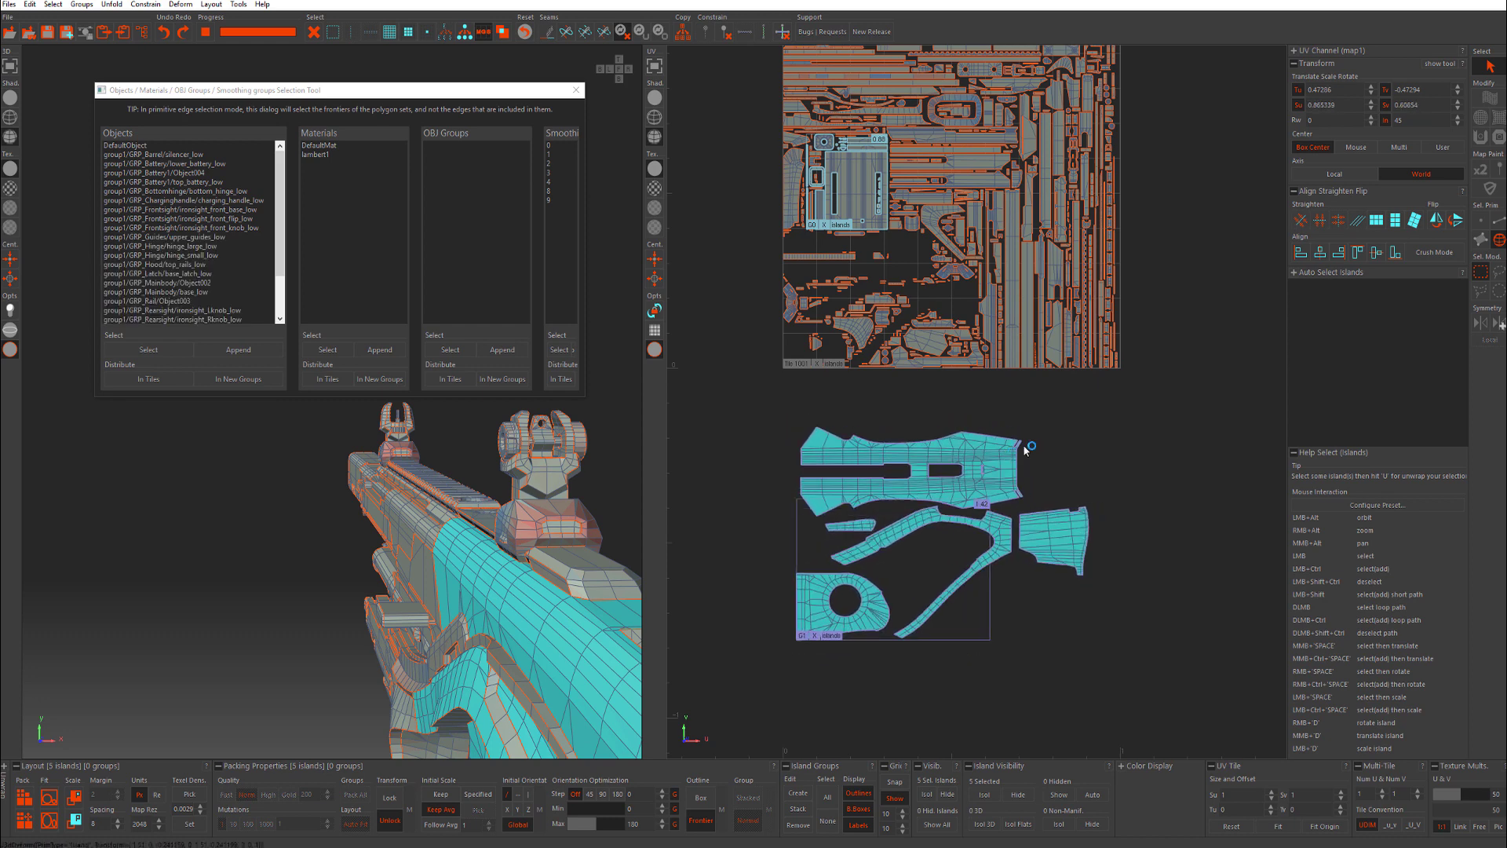
{"action": "left_click", "coordinate": [1053, 433]}
Set the packing initial scale to Keep so the islands are not resized during packing.
{"action": "scroll", "coordinate": [952, 416], "scroll_direction": "up", "scroll_amount": 1}
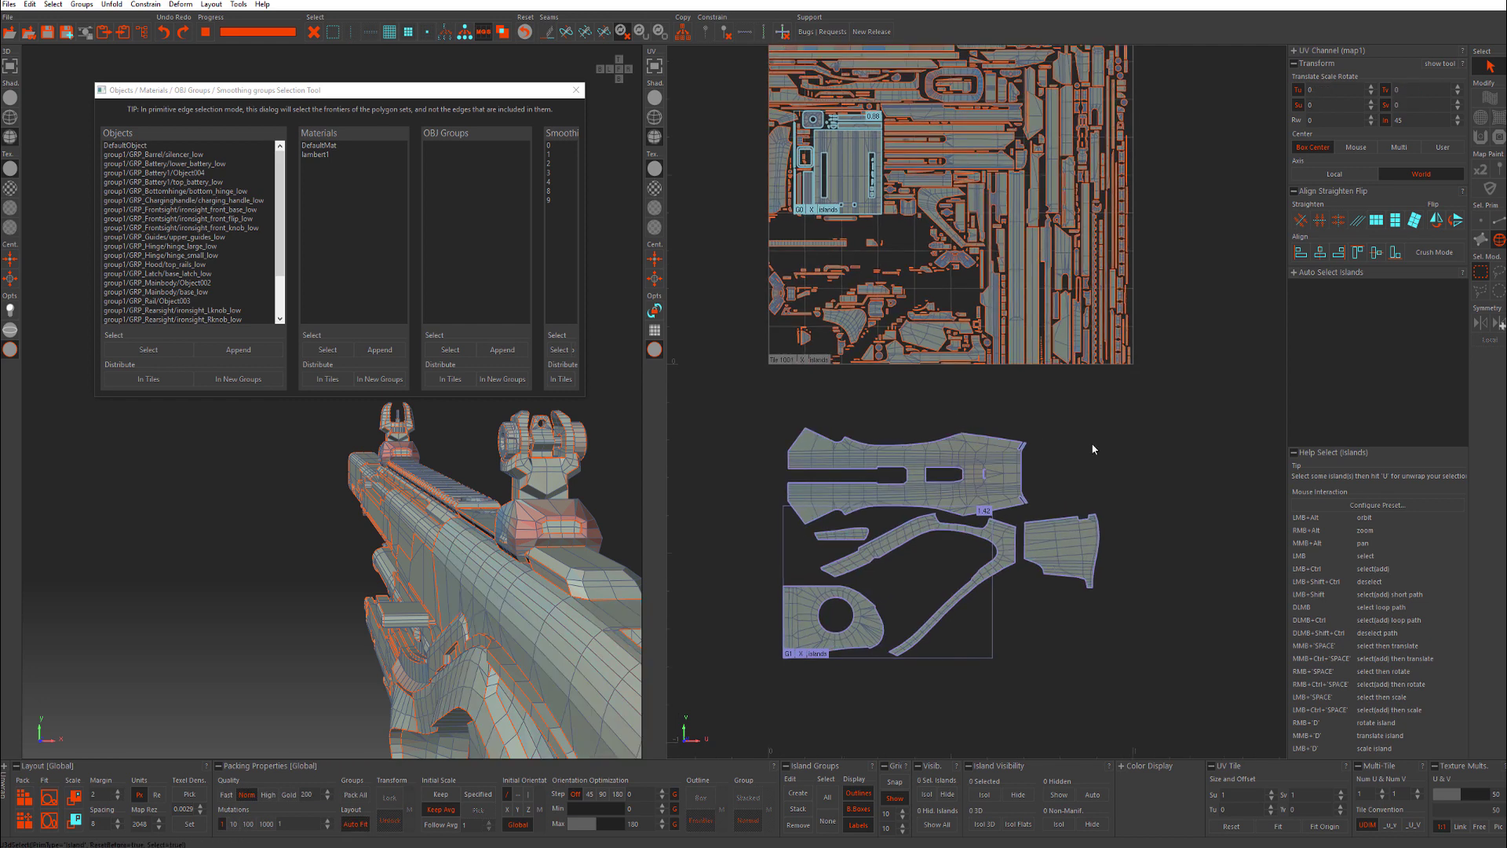
{"action": "scroll", "coordinate": [1096, 435], "scroll_direction": "down", "scroll_amount": 3}
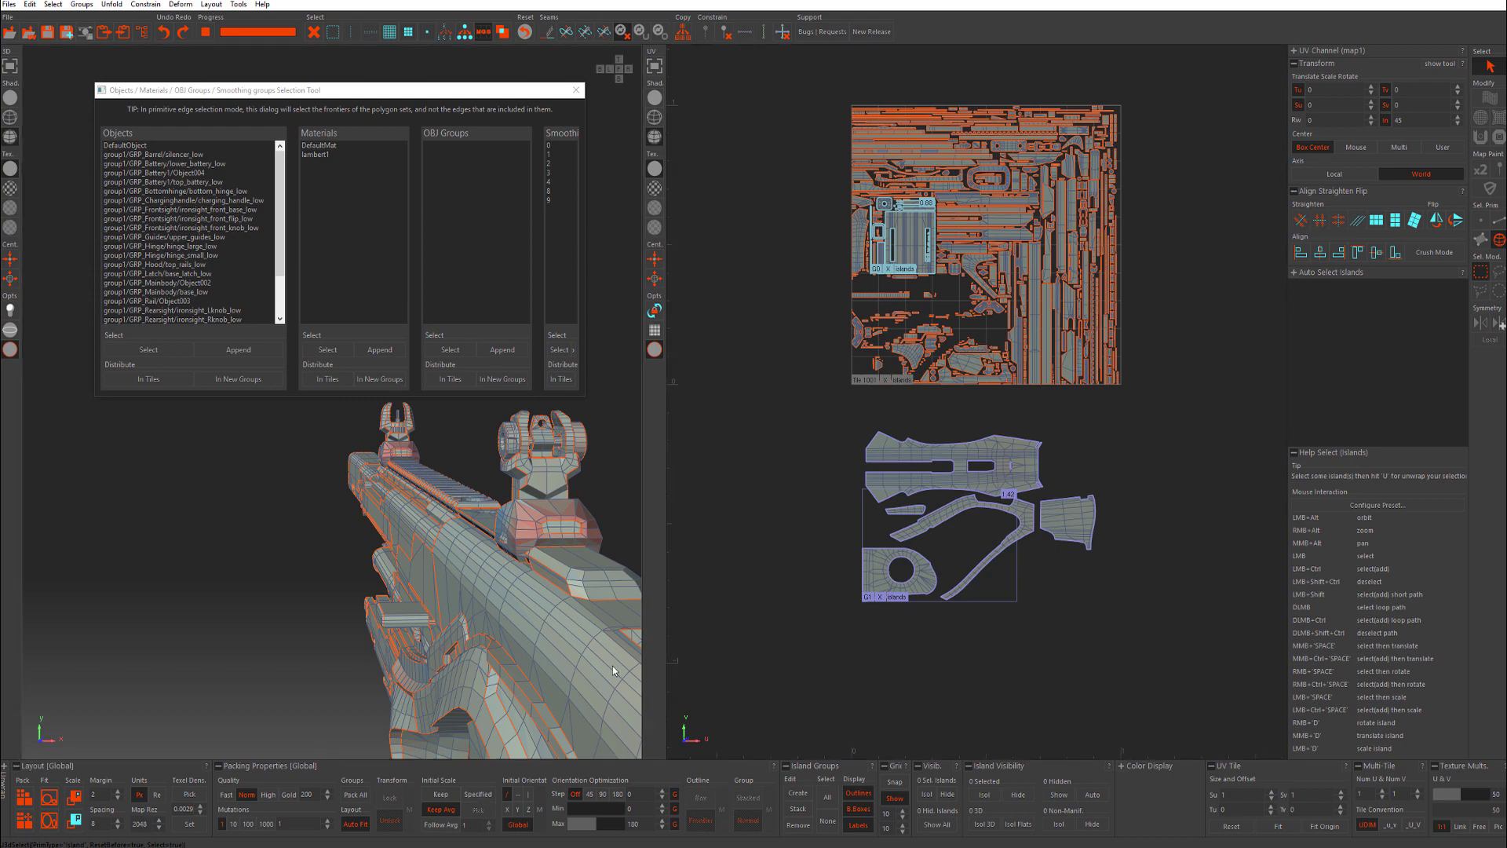
{"action": "scroll", "coordinate": [929, 558], "scroll_direction": "up", "scroll_amount": 5}
{"action": "scroll", "coordinate": [910, 377], "scroll_direction": "down", "scroll_amount": 2}
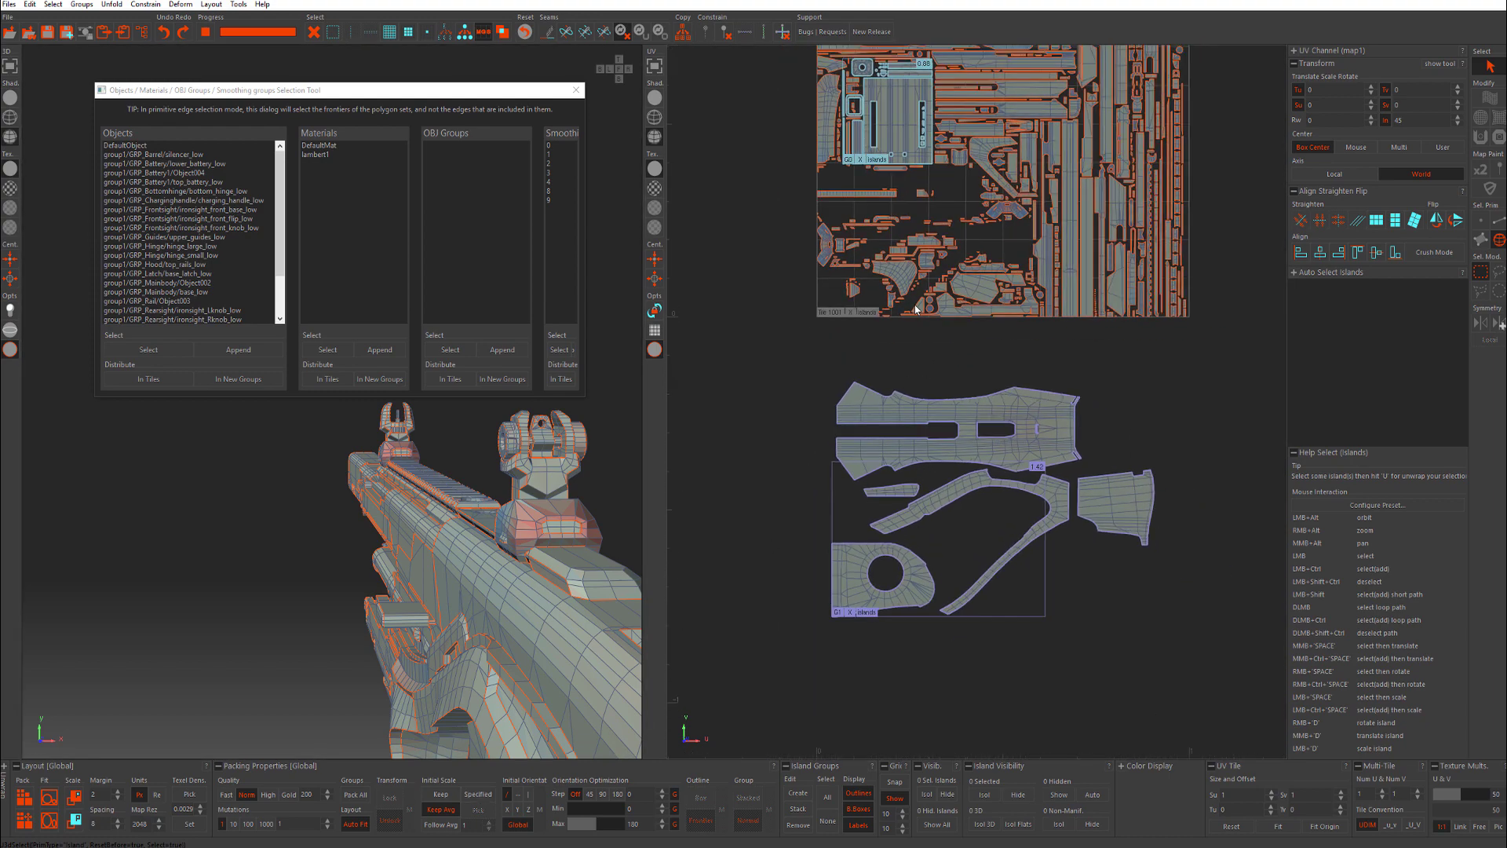
{"action": "middle_click_drag", "start_coordinate": [1005, 474], "coordinate": [947, 711], "text": "alt"}
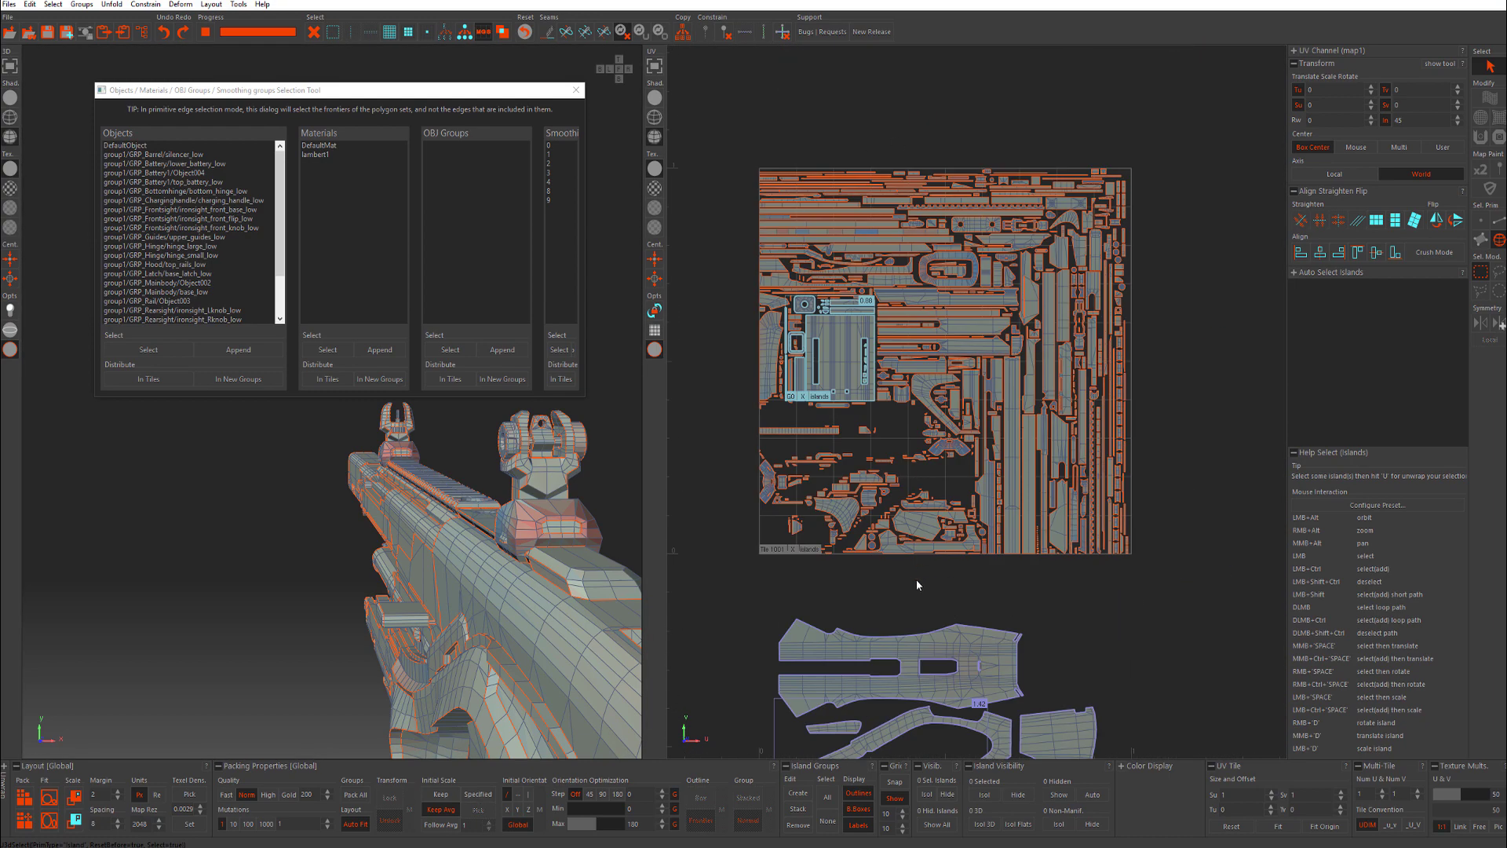
{"action": "middle_click_drag", "start_coordinate": [919, 583], "coordinate": [892, 363], "text": "alt"}
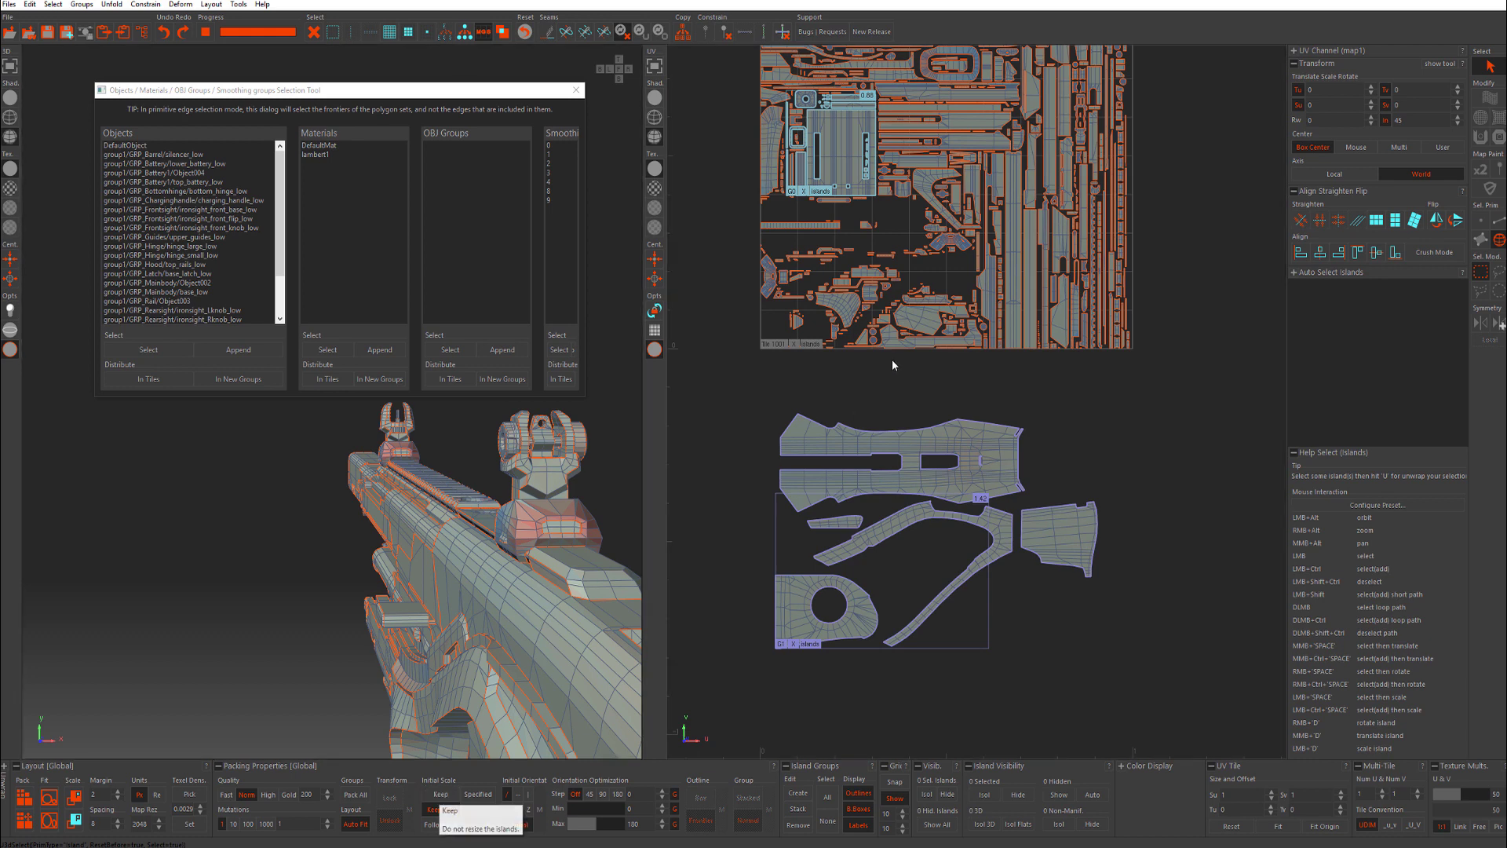
{"action": "scroll", "coordinate": [891, 360], "scroll_direction": "up", "scroll_amount": 1}
{"action": "left_click", "coordinate": [452, 794]}
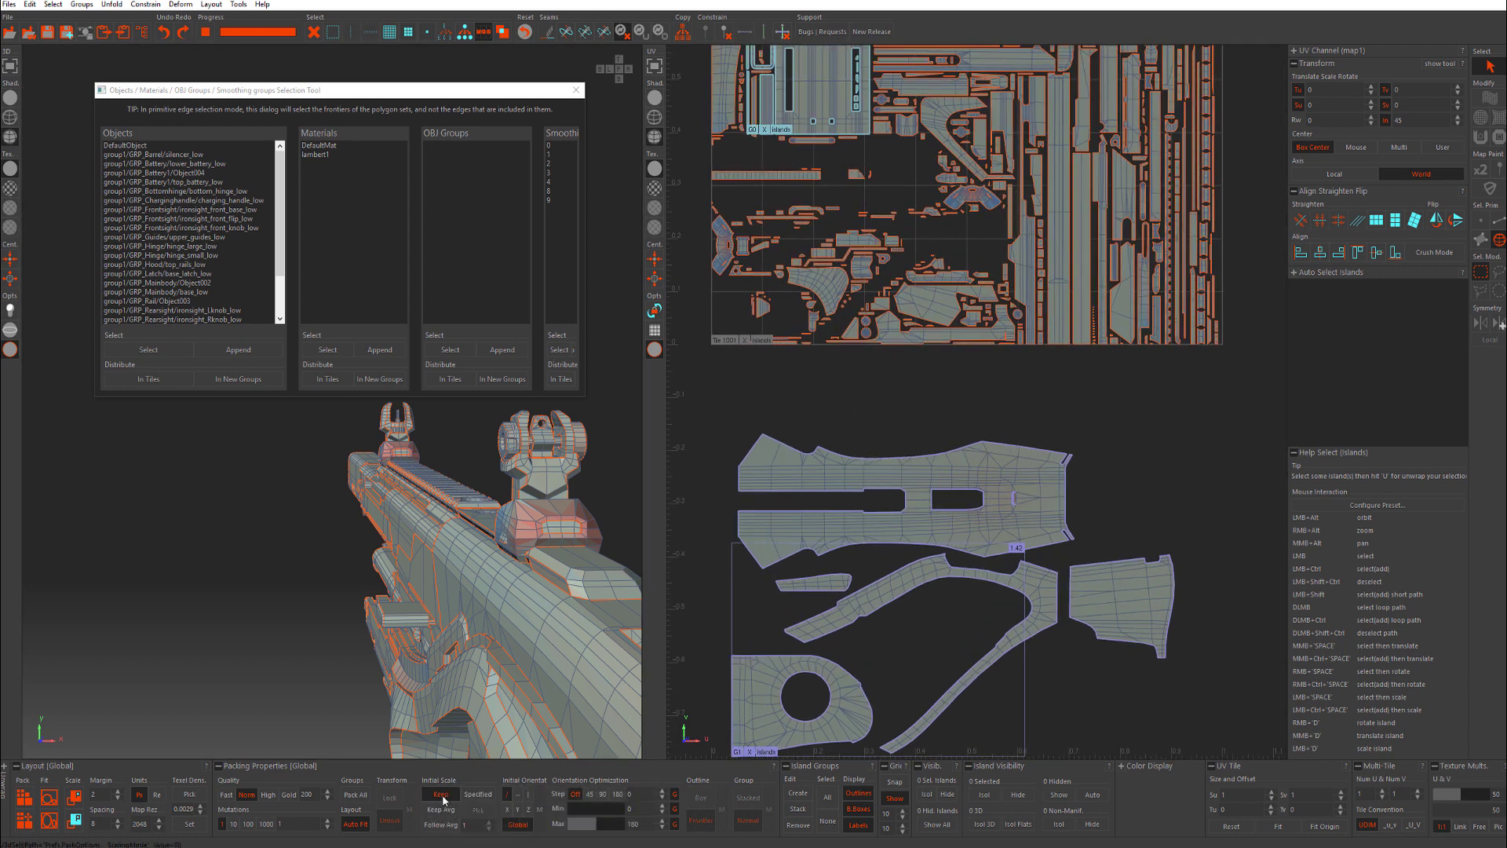
Pick the texel density of an angled island inside the tile and of the largest rear stock island to compare them.
{"action": "middle_click_drag", "start_coordinate": [868, 189], "coordinate": [819, 555], "text": "alt"}
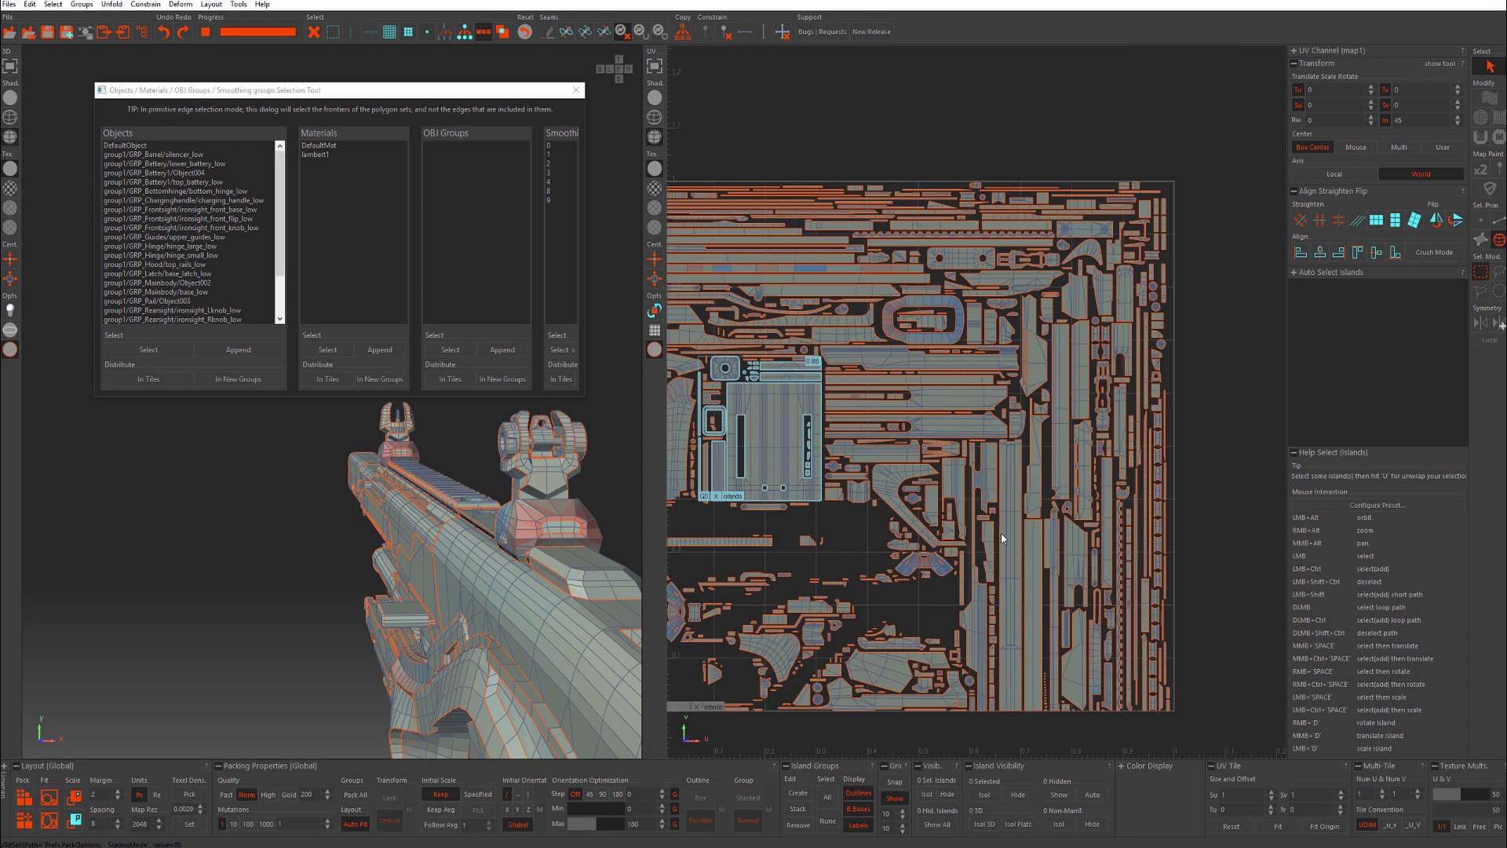
{"action": "left_click", "coordinate": [899, 488]}
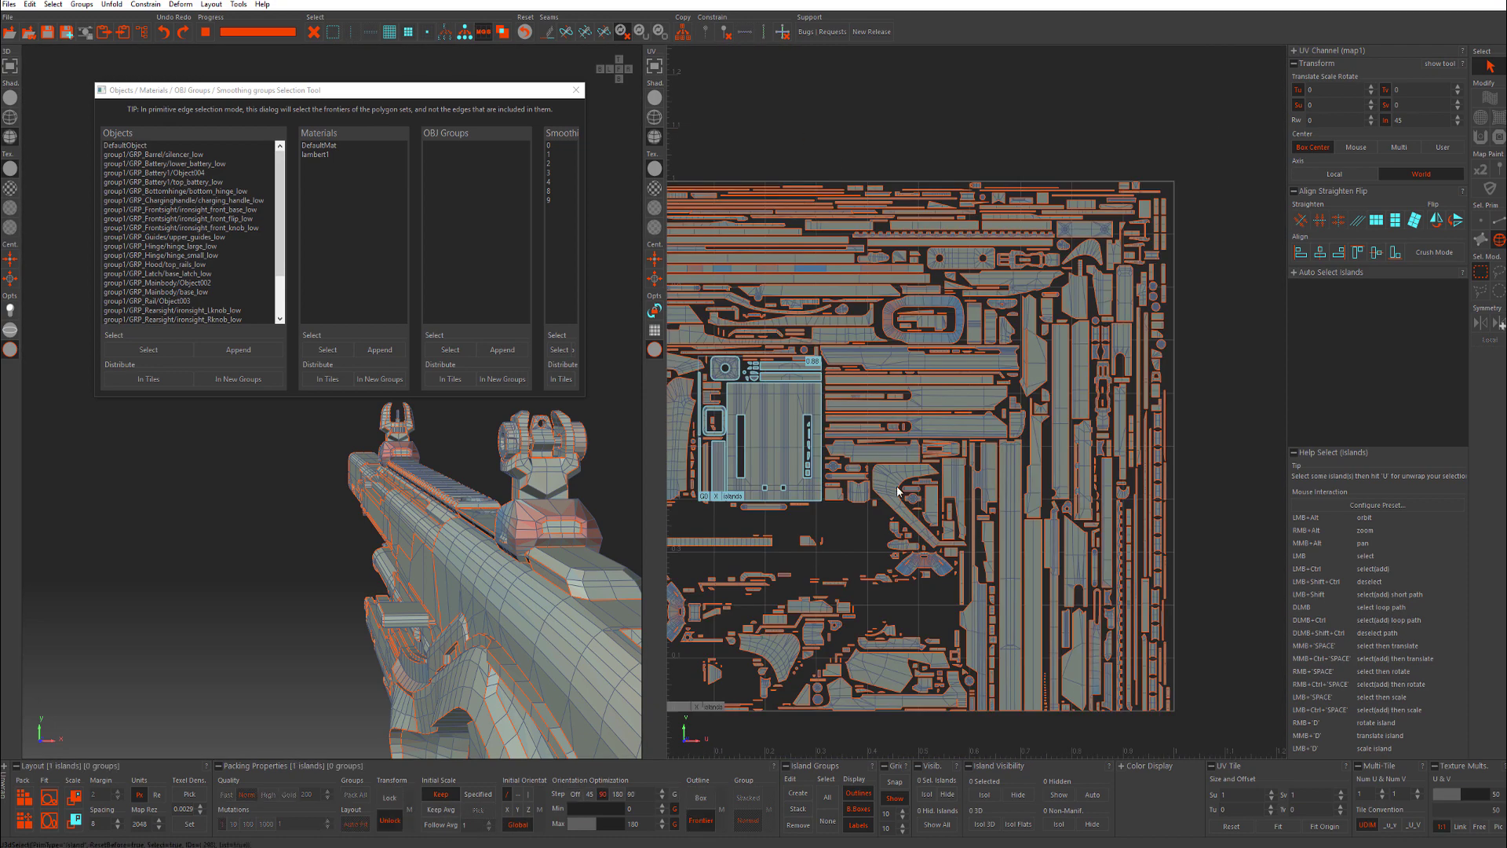
{"action": "left_click", "coordinate": [197, 795]}
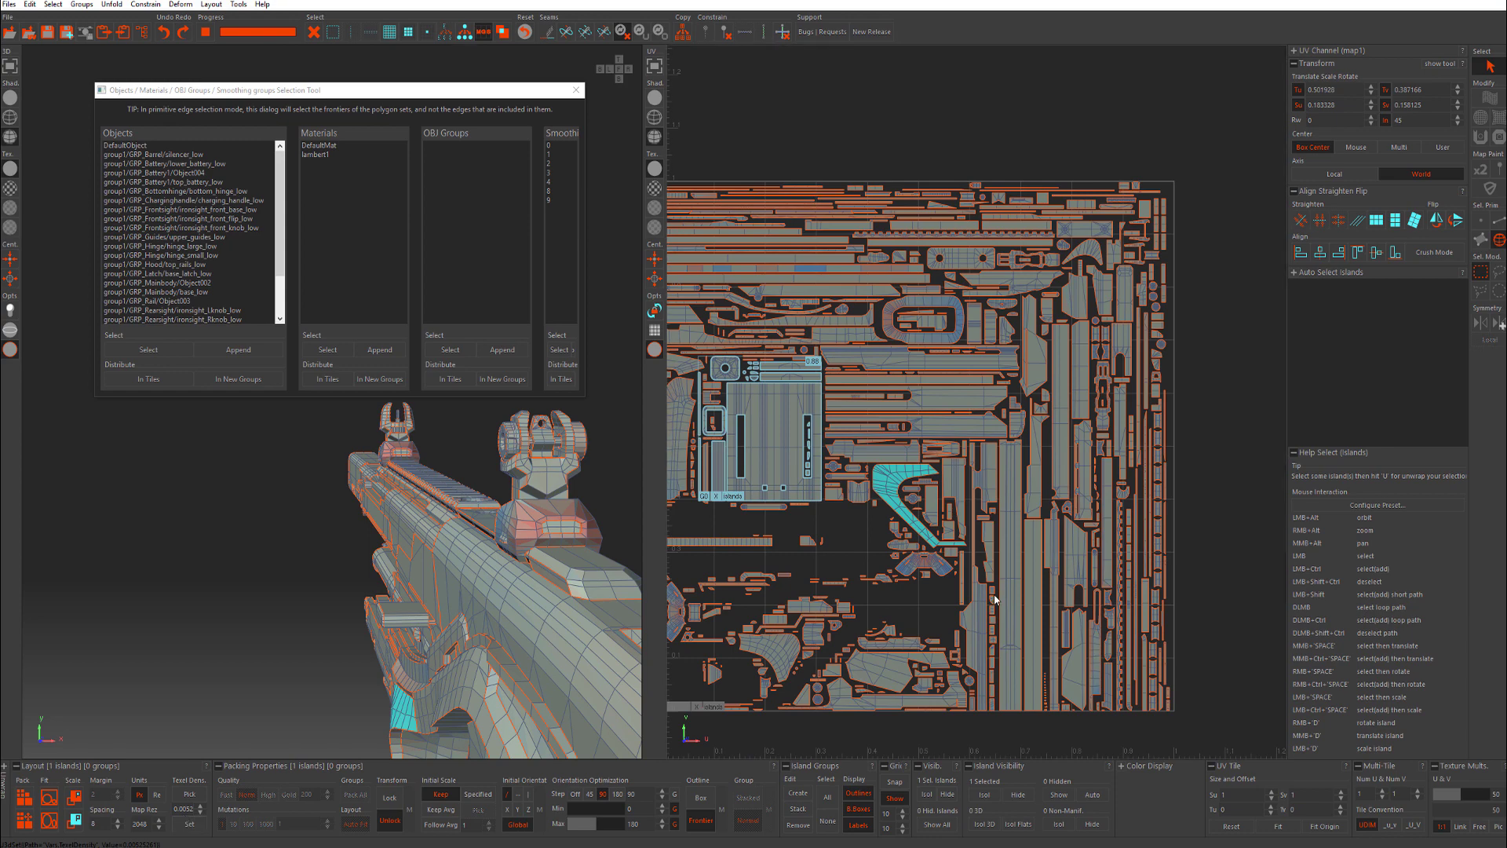
{"action": "middle_click_drag", "start_coordinate": [995, 605], "coordinate": [1002, 322], "text": "alt"}
{"action": "middle_click_drag", "start_coordinate": [874, 532], "coordinate": [919, 460], "text": "alt"}
{"action": "left_click", "coordinate": [994, 495]}
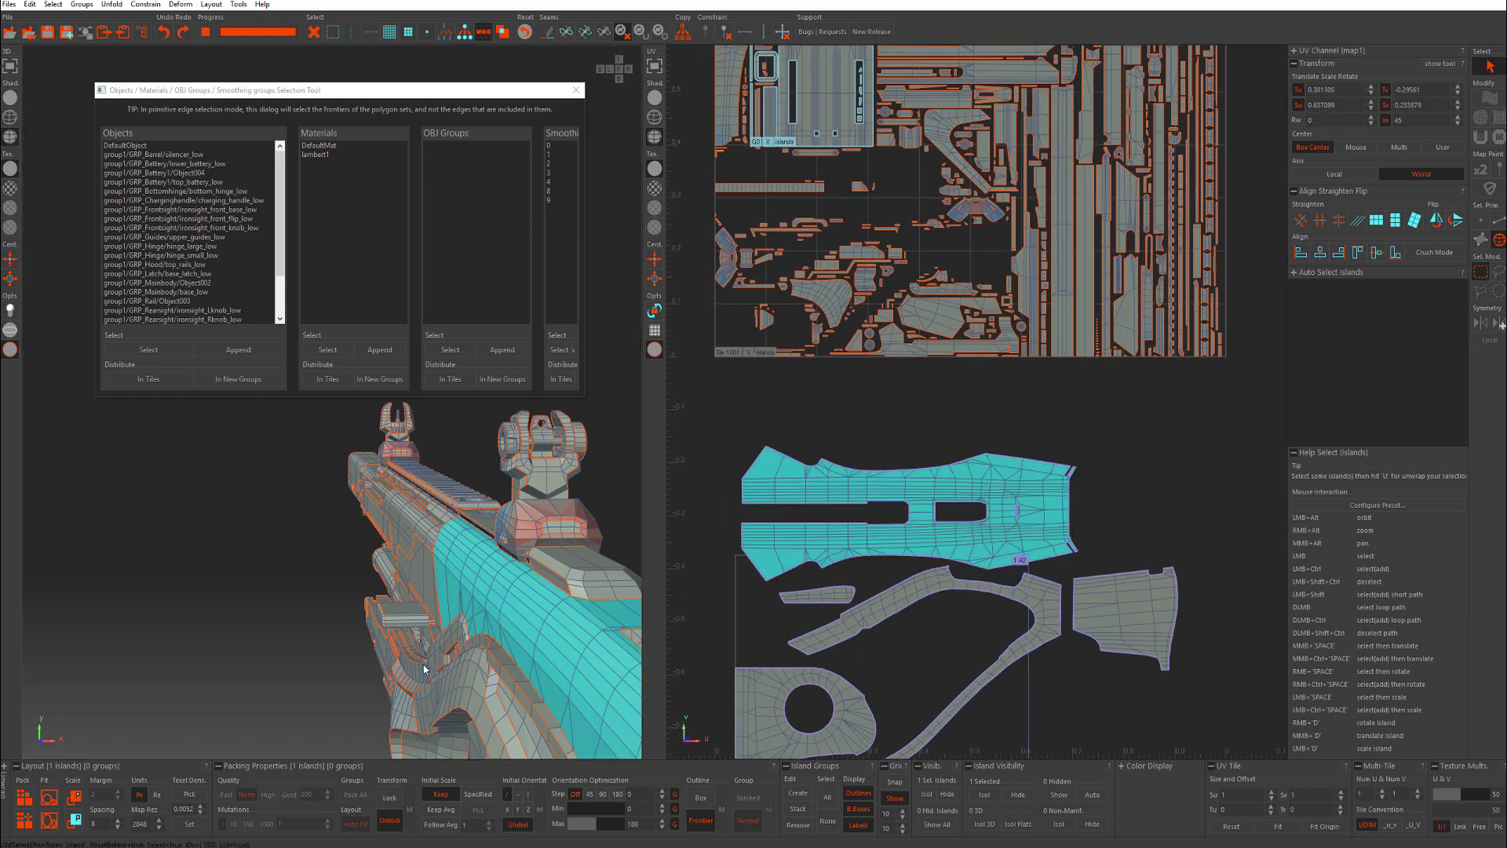
{"action": "left_click", "coordinate": [196, 794]}
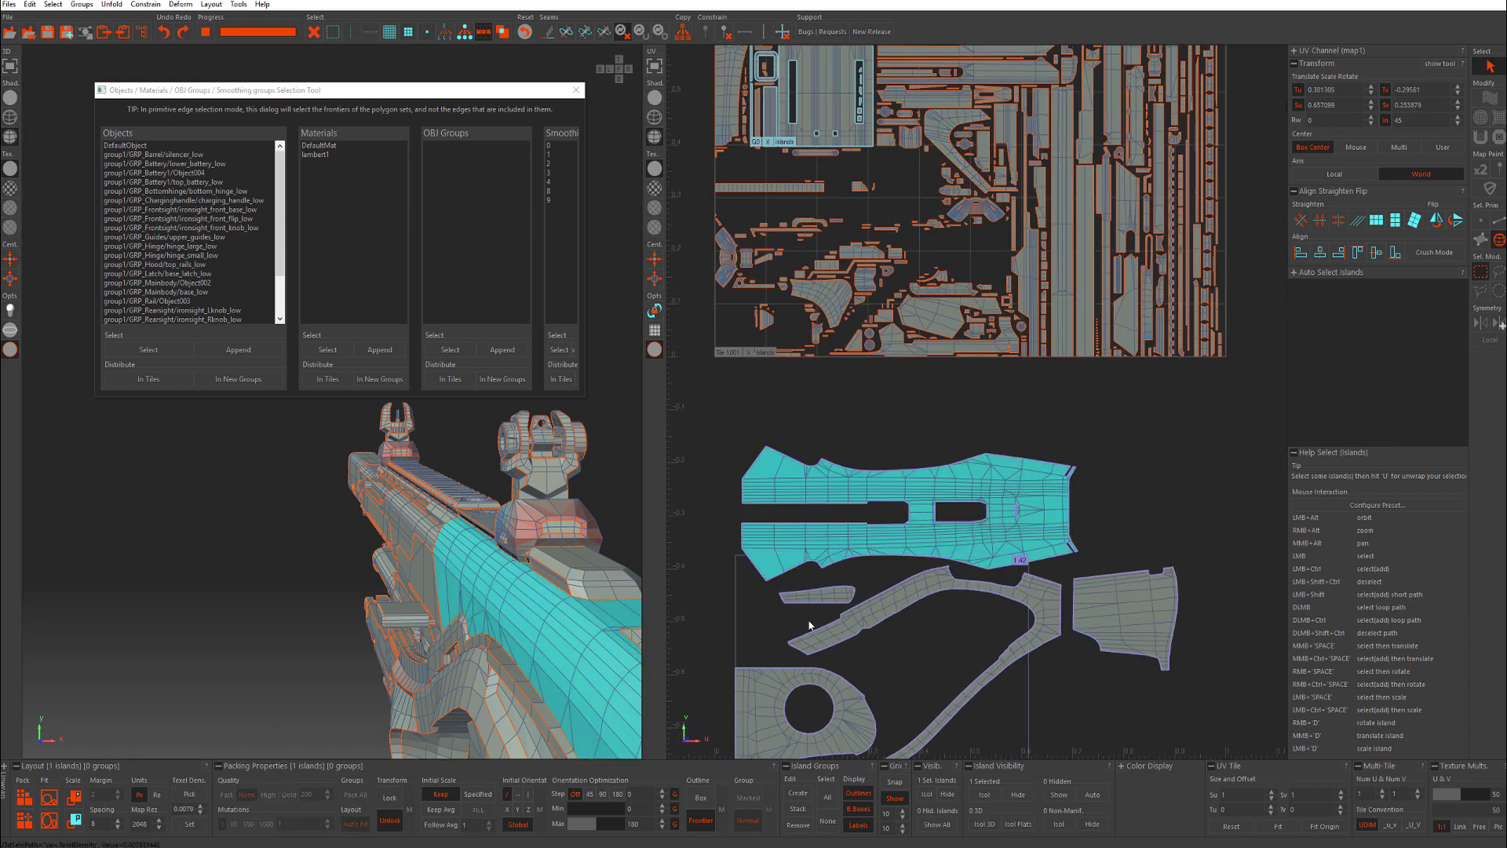
Clear the selection and pack the whole layout, keeping the rear stock group's enlarged scale.
{"action": "left_click", "coordinate": [918, 433]}
{"action": "right_click_drag", "start_coordinate": [893, 498], "coordinate": [875, 416], "text": "alt"}
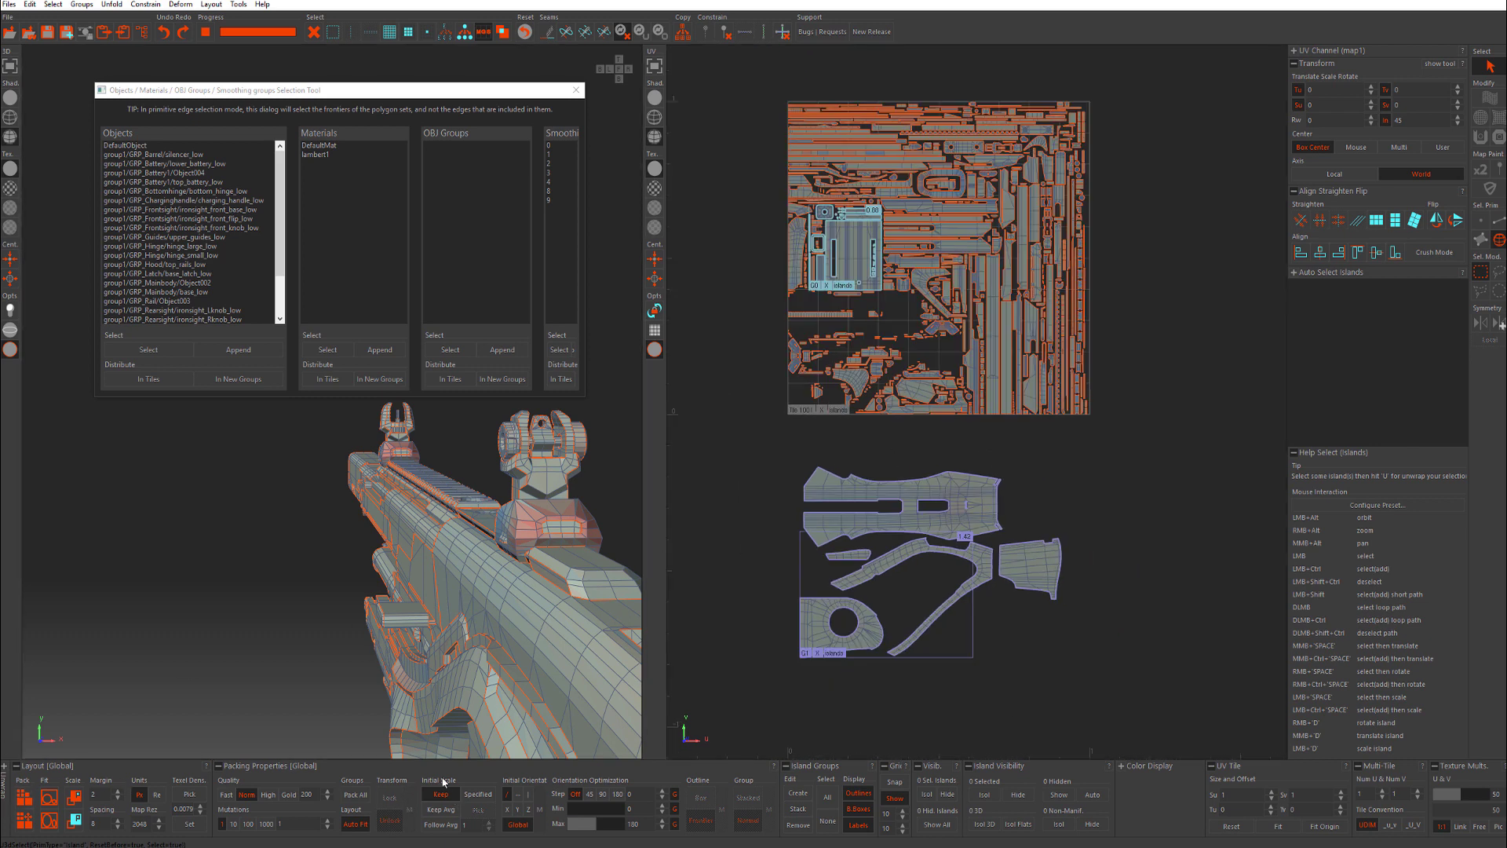
{"action": "left_click", "coordinate": [367, 794]}
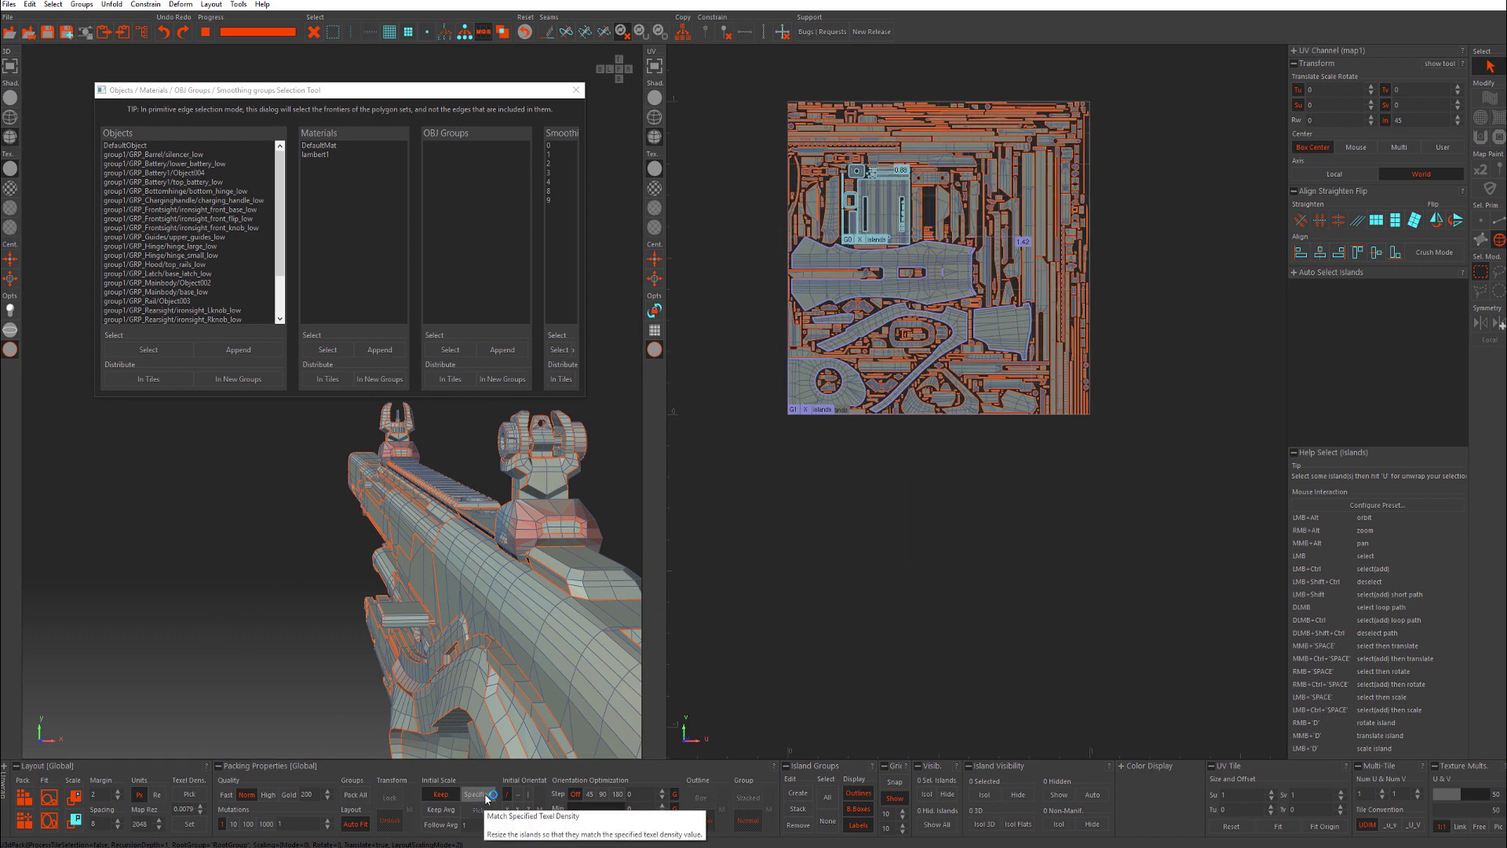
Examine how the enlarged stock group, the suppressor group and the surrounding islands are arranged in the packed tile.
{"action": "scroll", "coordinate": [964, 273], "scroll_direction": "up", "scroll_amount": 2}
{"action": "scroll", "coordinate": [964, 274], "scroll_direction": "up", "scroll_amount": 2}
{"action": "middle_click_drag", "start_coordinate": [901, 175], "coordinate": [908, 346], "text": "alt"}
{"action": "scroll", "coordinate": [907, 345], "scroll_direction": "down", "scroll_amount": 1}
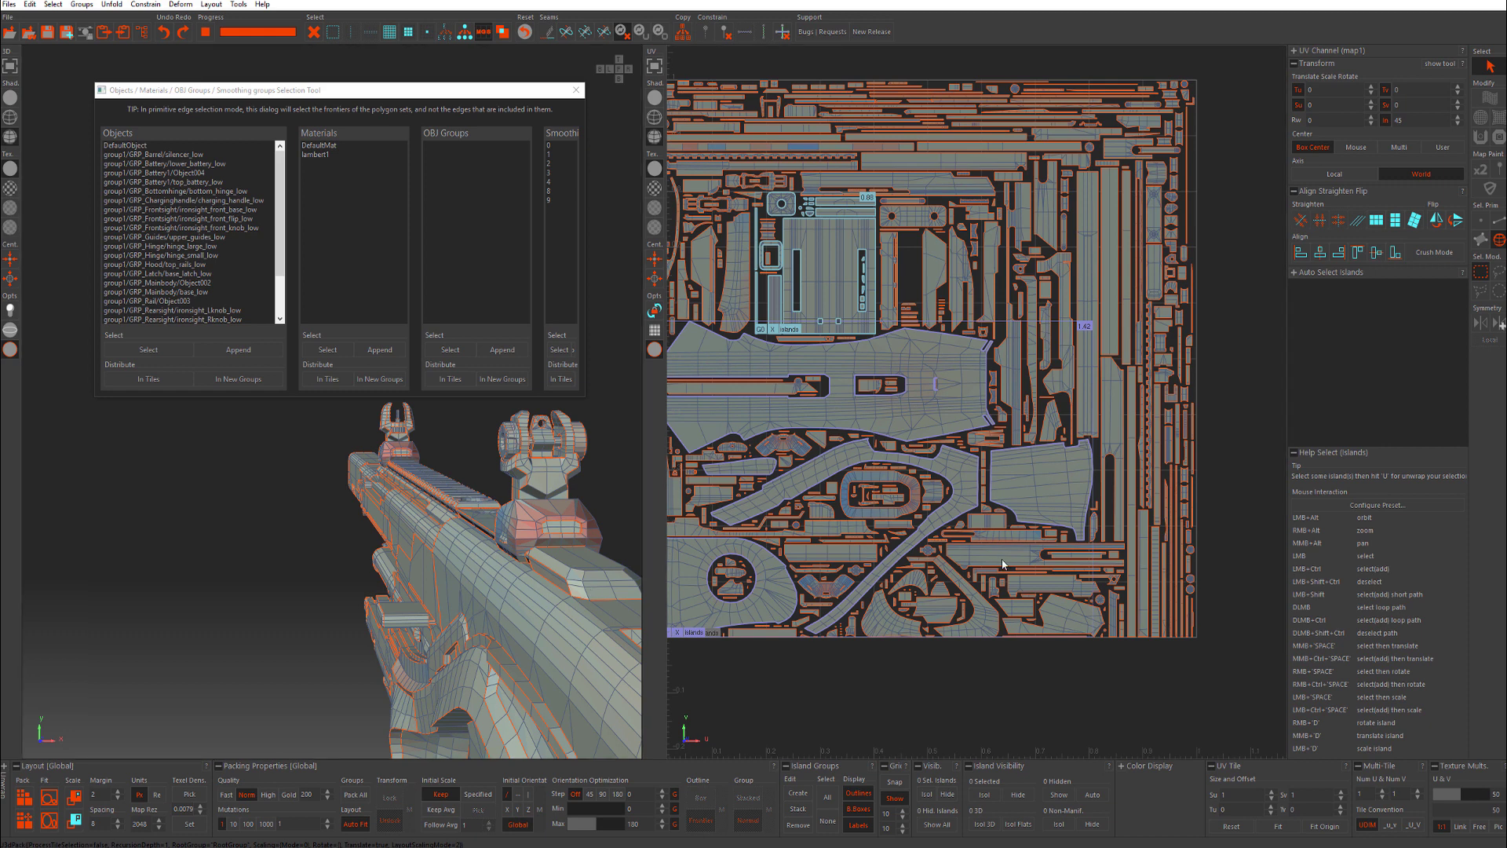
{"action": "scroll", "coordinate": [1002, 553], "scroll_direction": "down", "scroll_amount": 3}
{"action": "scroll", "coordinate": [948, 480], "scroll_direction": "up", "scroll_amount": 3}
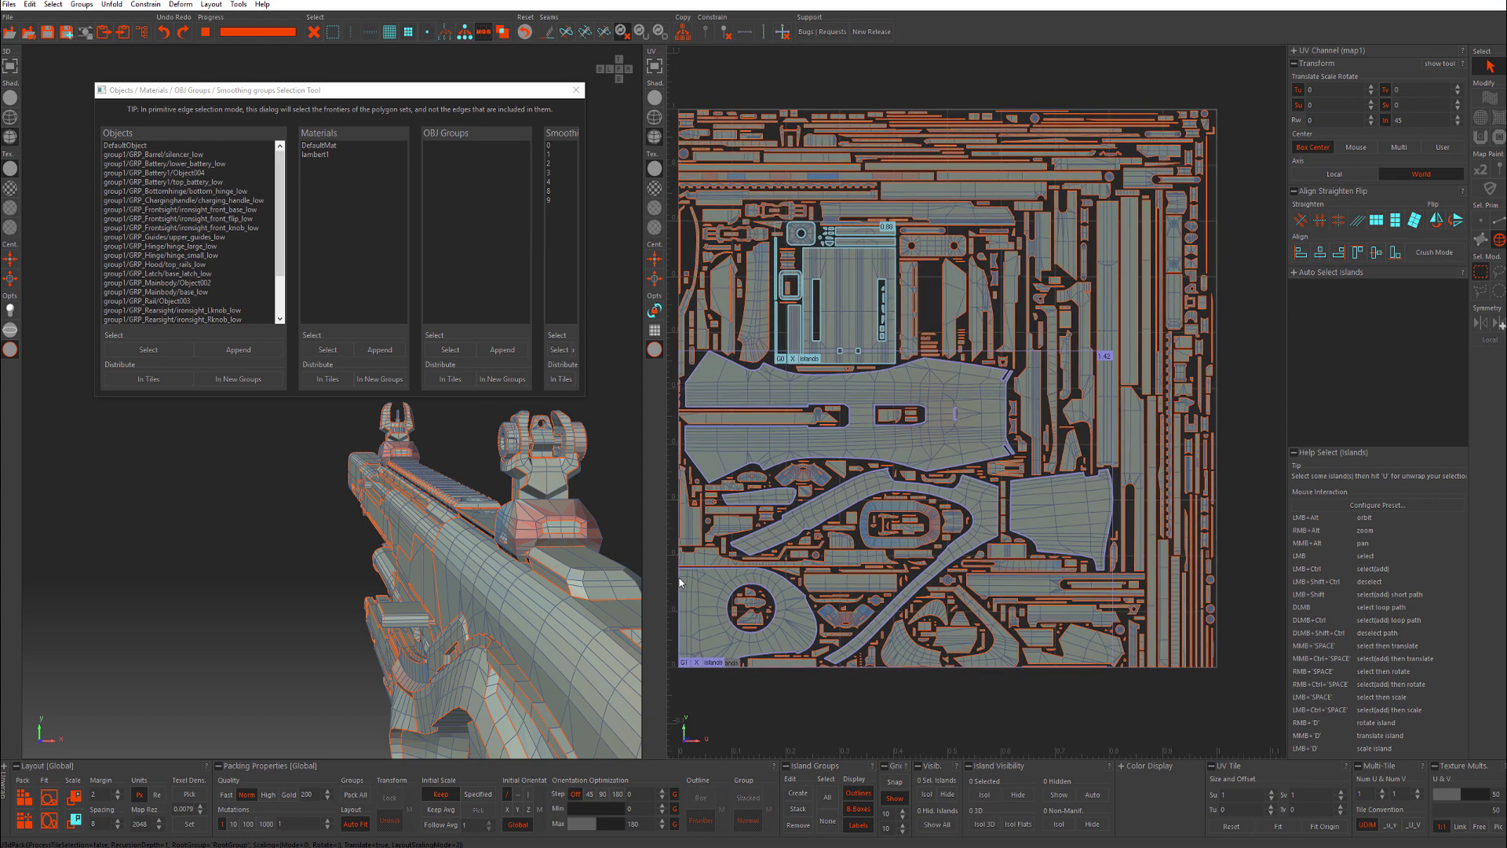
{"action": "middle_click_drag", "start_coordinate": [817, 364], "coordinate": [837, 445], "text": "alt"}
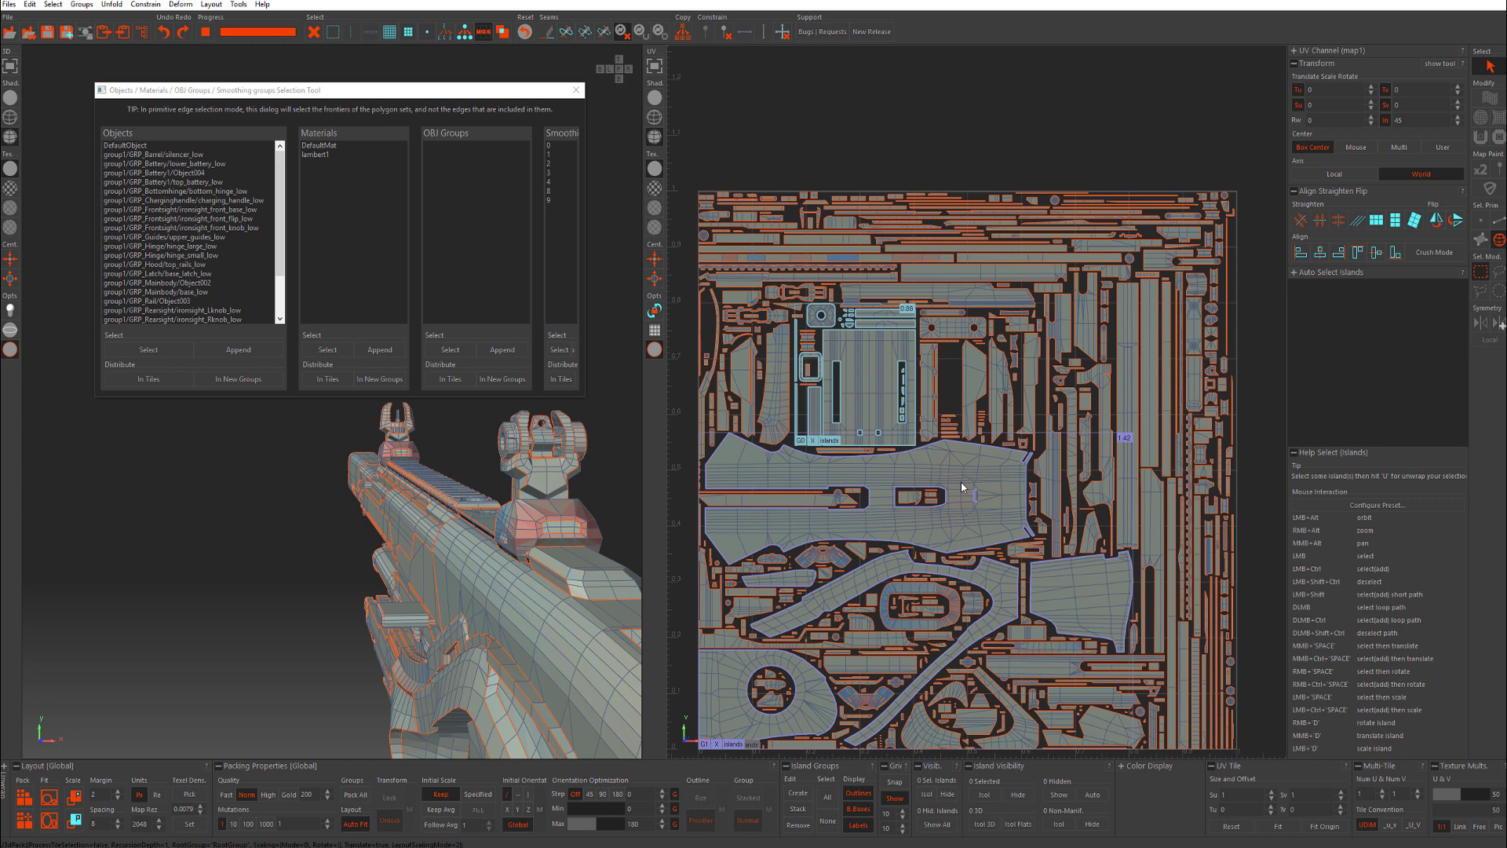
Select the rear stock group's islands and move them up across the tile, over the suppressor and neighbouring islands.
{"action": "left_click", "coordinate": [1124, 441]}
{"action": "middle_click_drag", "start_coordinate": [999, 525], "coordinate": [994, 452], "text": "alt"}
{"action": "left_click", "coordinate": [964, 454]}
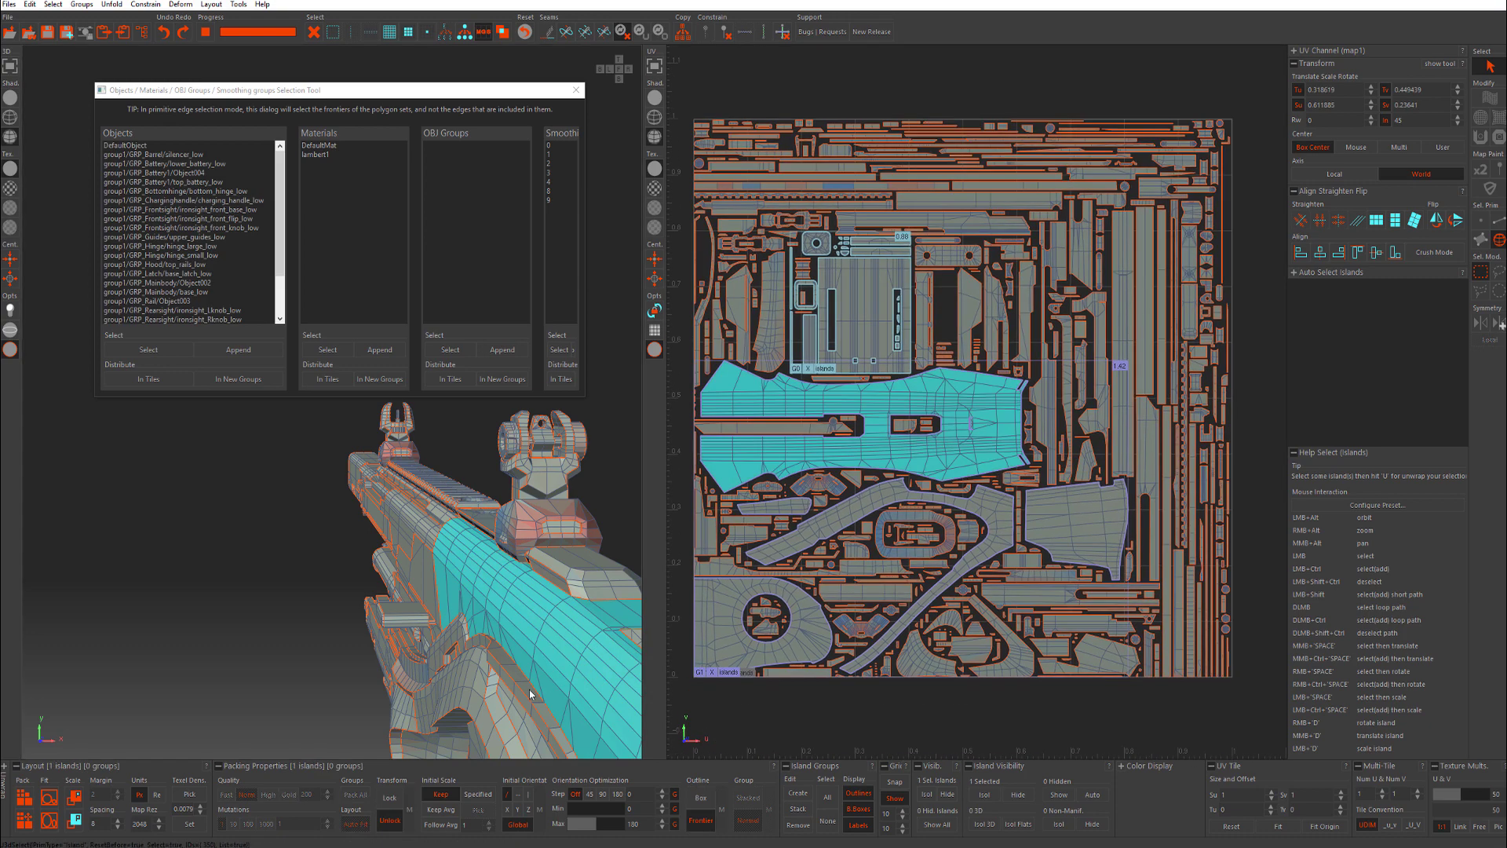
{"action": "left_click", "coordinate": [983, 480], "text": "ctrl"}
{"action": "middle_click_drag", "start_coordinate": [976, 455], "coordinate": [1030, 365]}
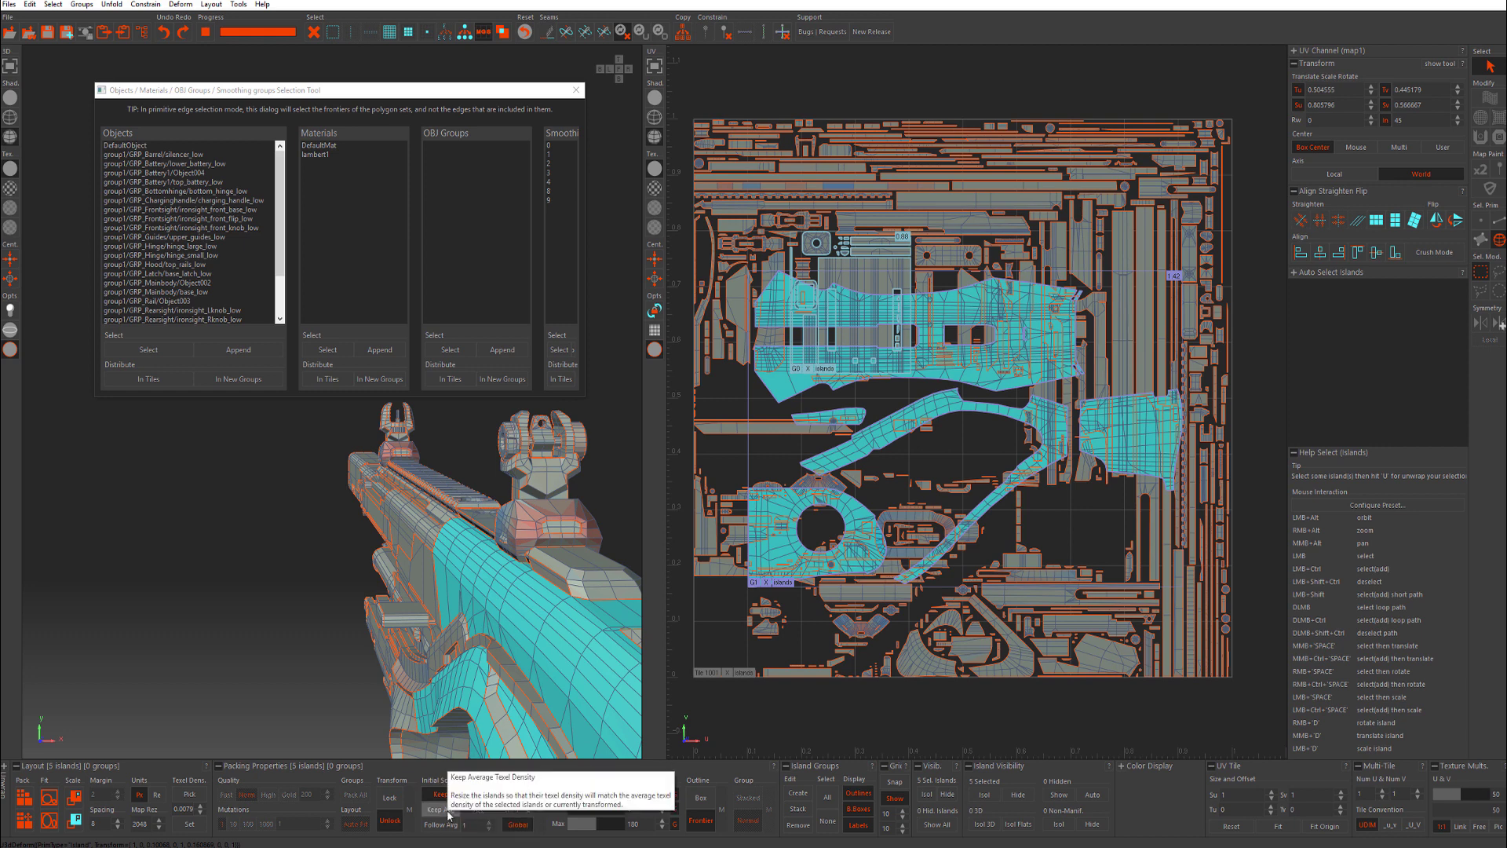
Set the initial scale to Keep Avg and lock the rear stock group's transform.
{"action": "left_click", "coordinate": [450, 815]}
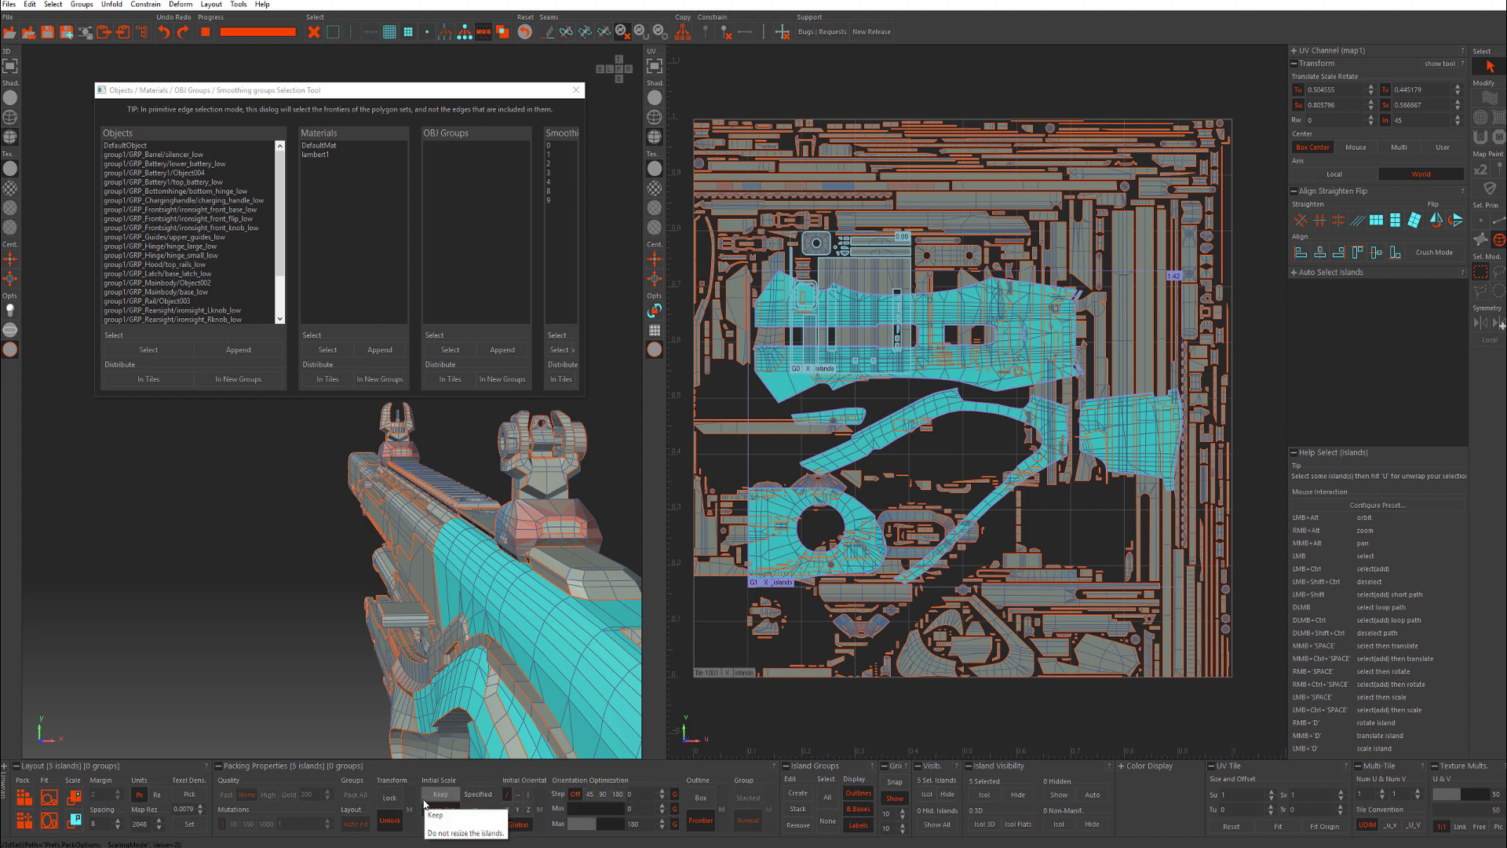
{"action": "left_click", "coordinate": [750, 584]}
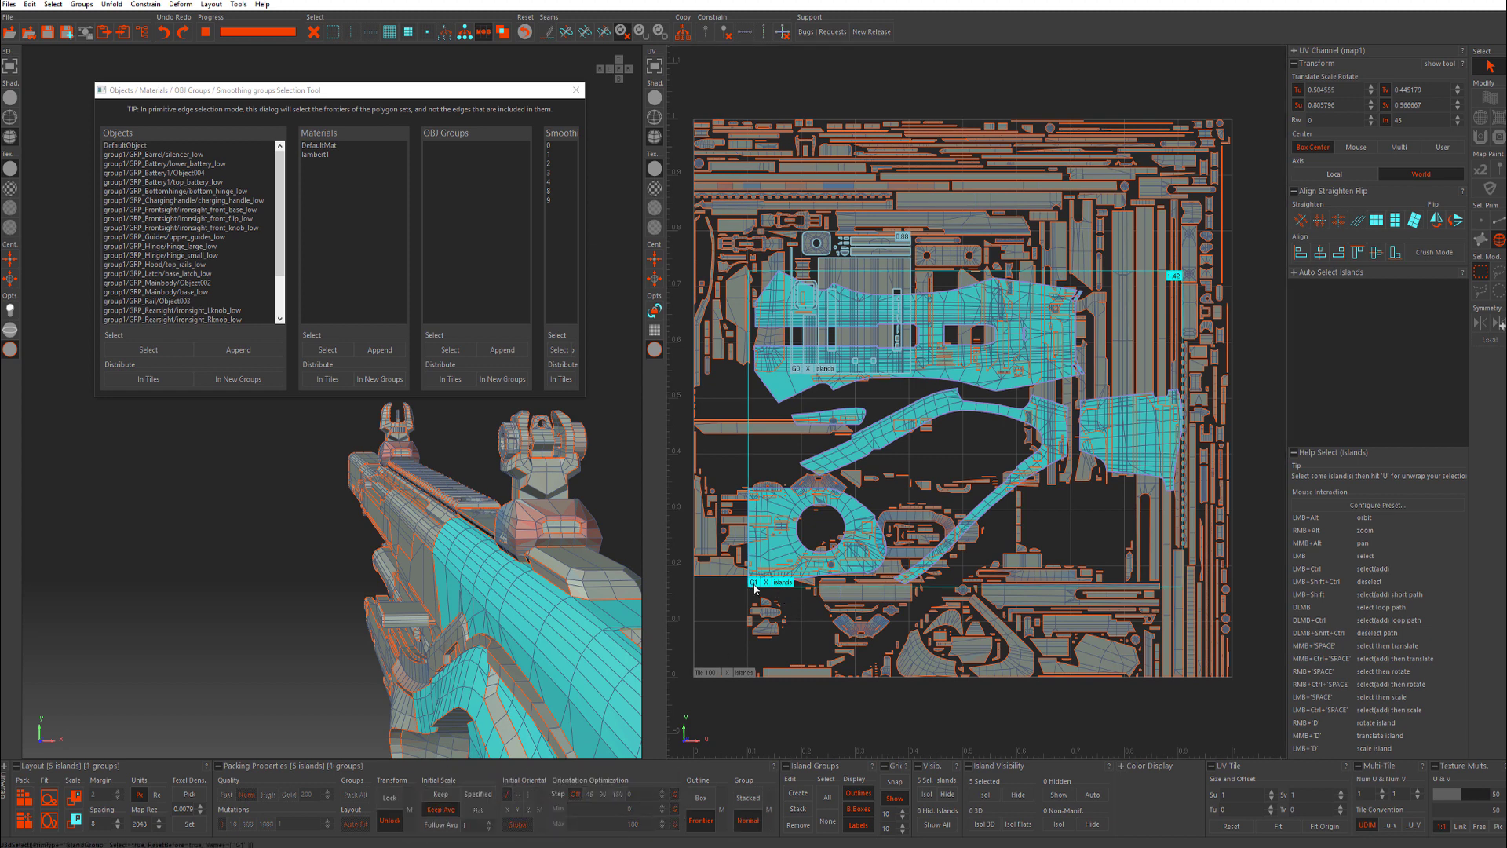
{"action": "left_click", "coordinate": [385, 799]}
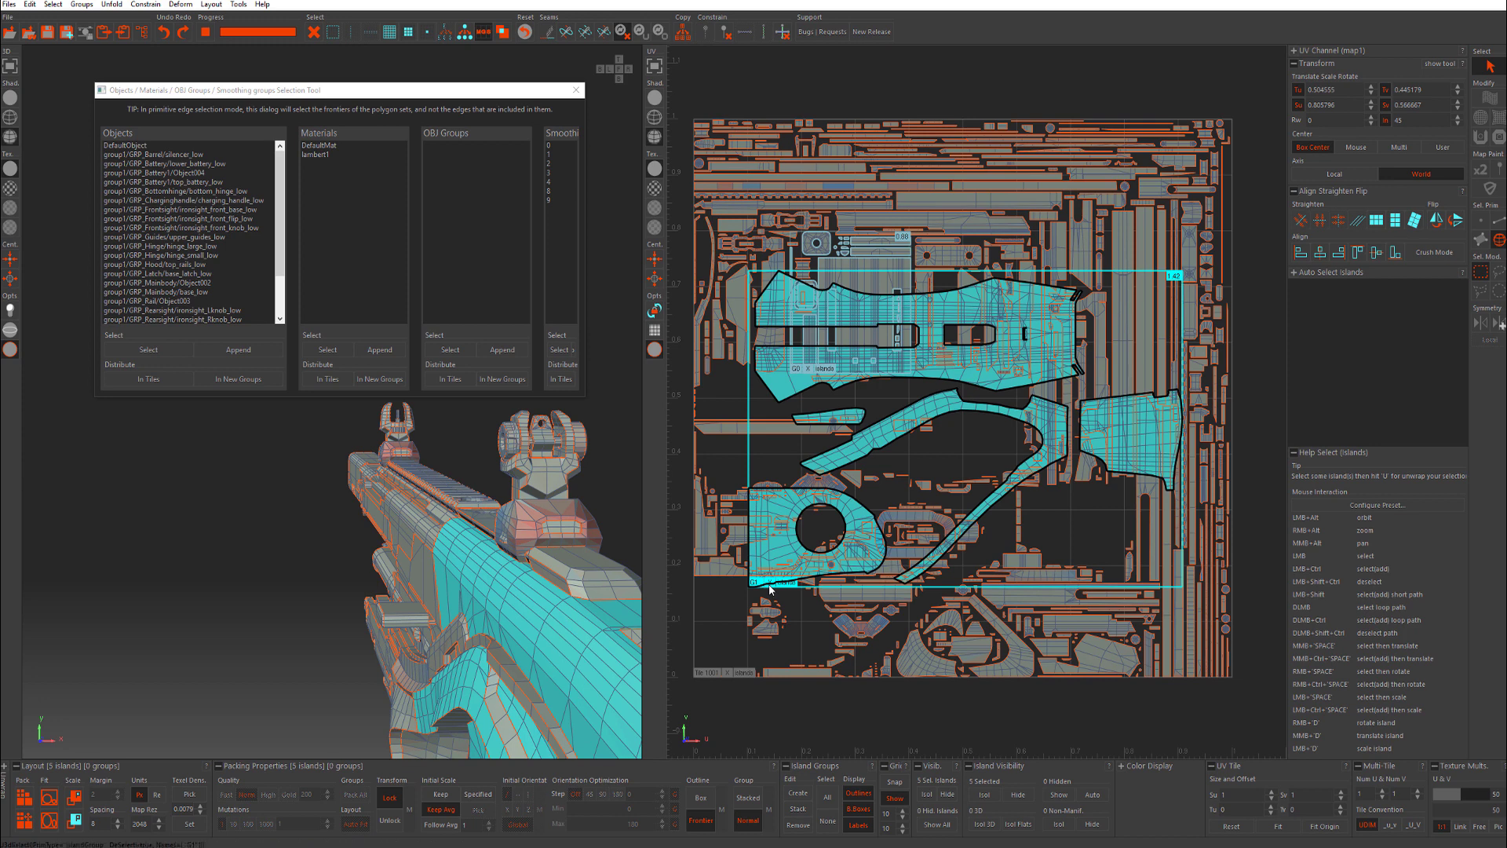
Clear the selection and pack the remaining islands and the suppressor group around the locked rear stock group.
{"action": "left_click", "coordinate": [766, 704]}
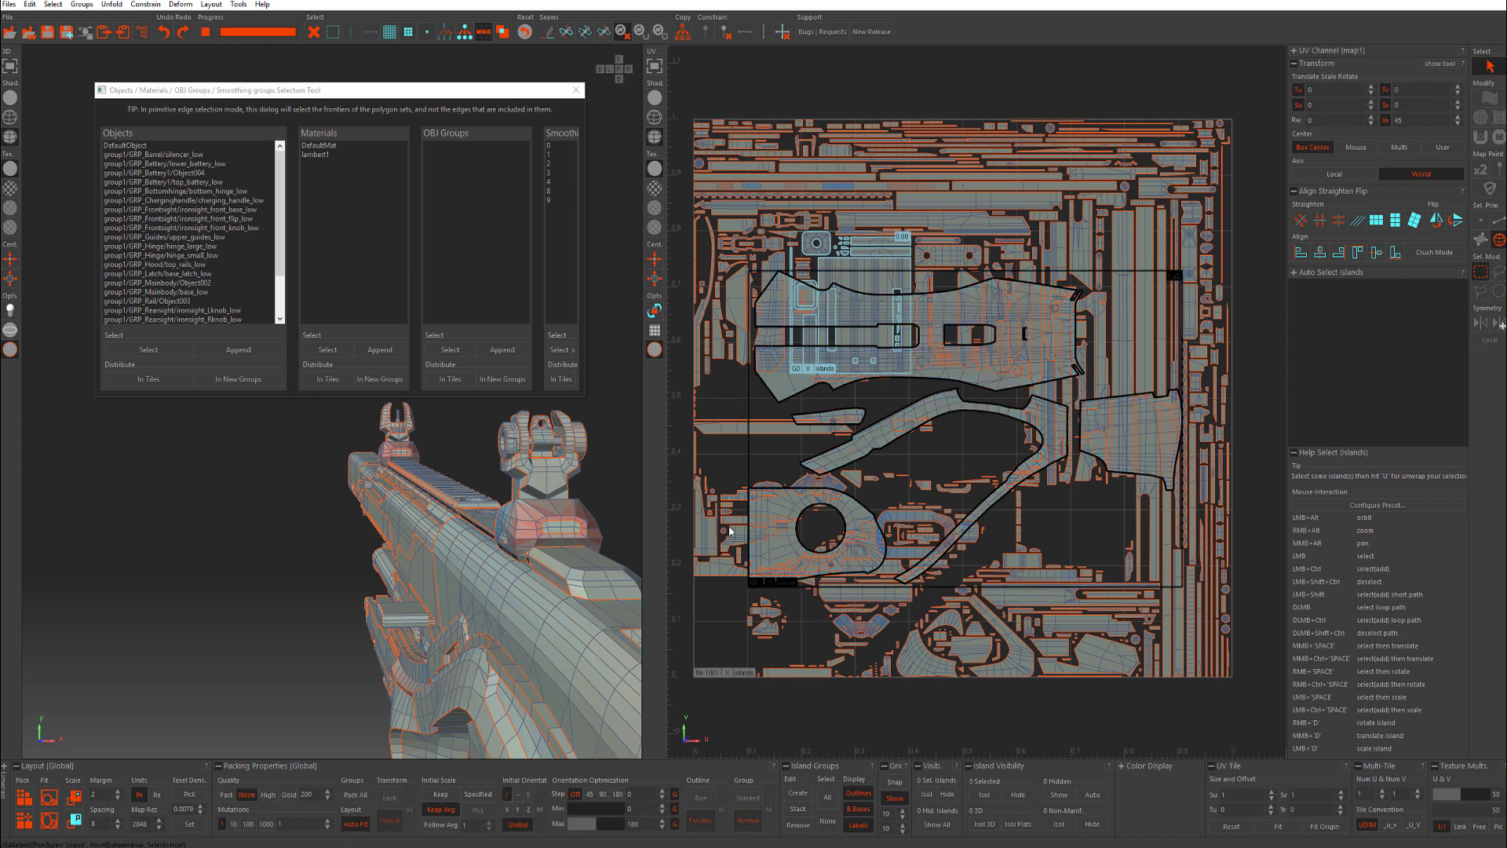
{"action": "middle_click_drag", "start_coordinate": [916, 369], "coordinate": [916, 379], "text": "alt"}
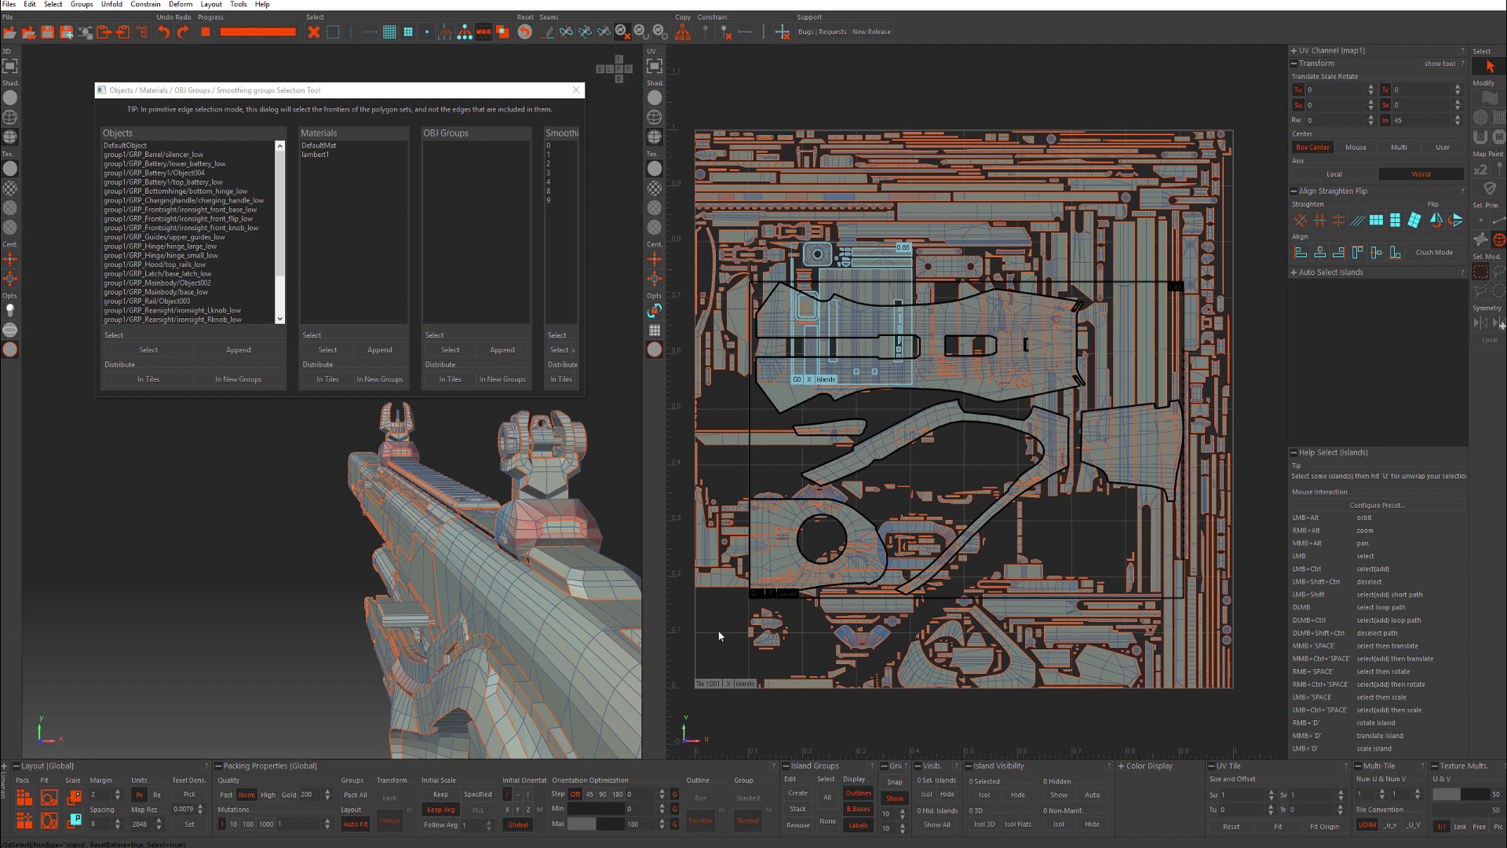
{"action": "left_click", "coordinate": [355, 824]}
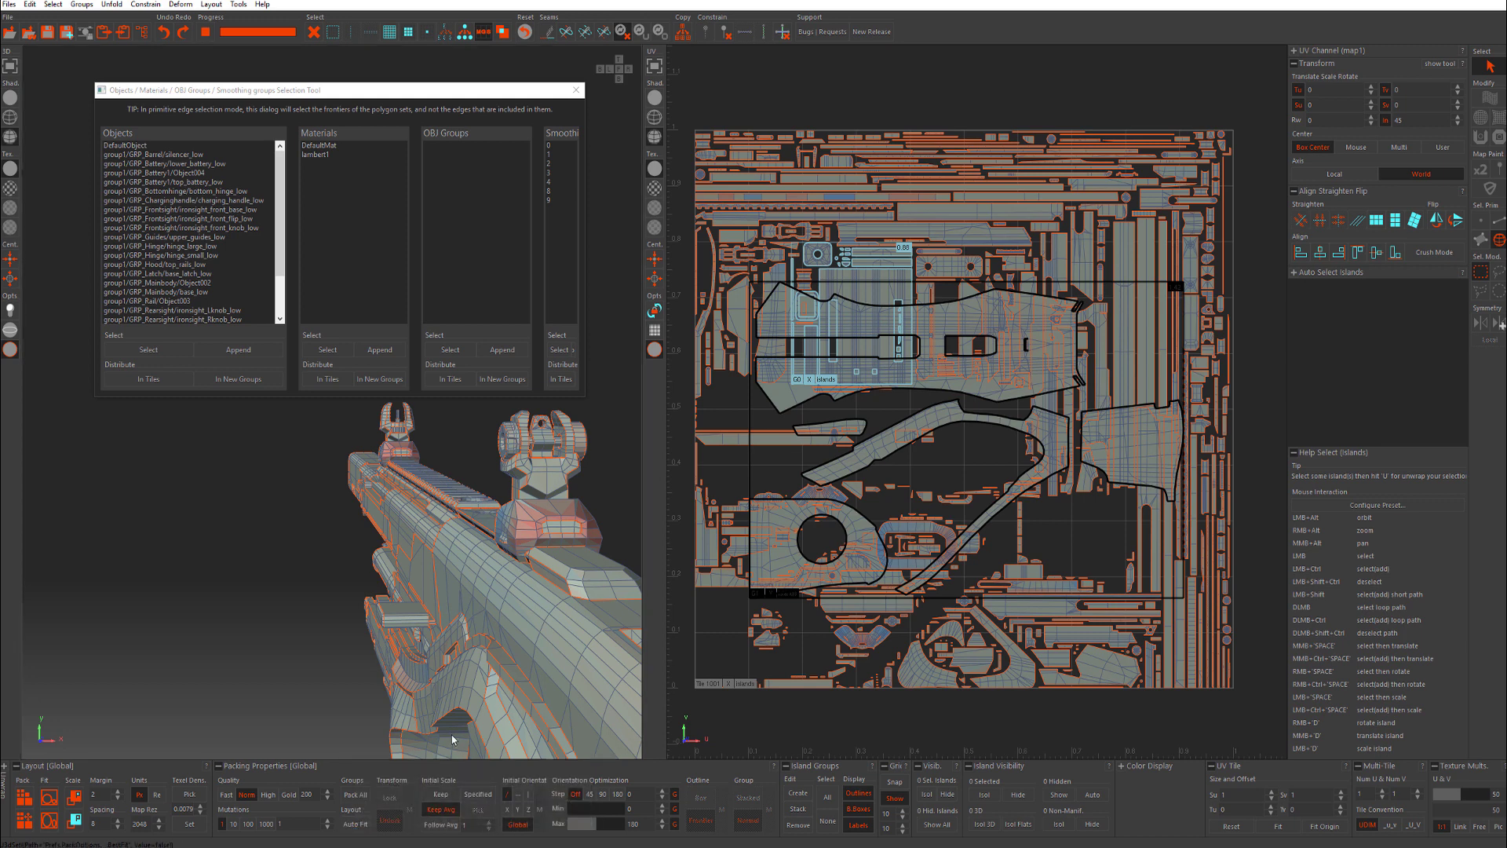
{"action": "left_click", "coordinate": [22, 800]}
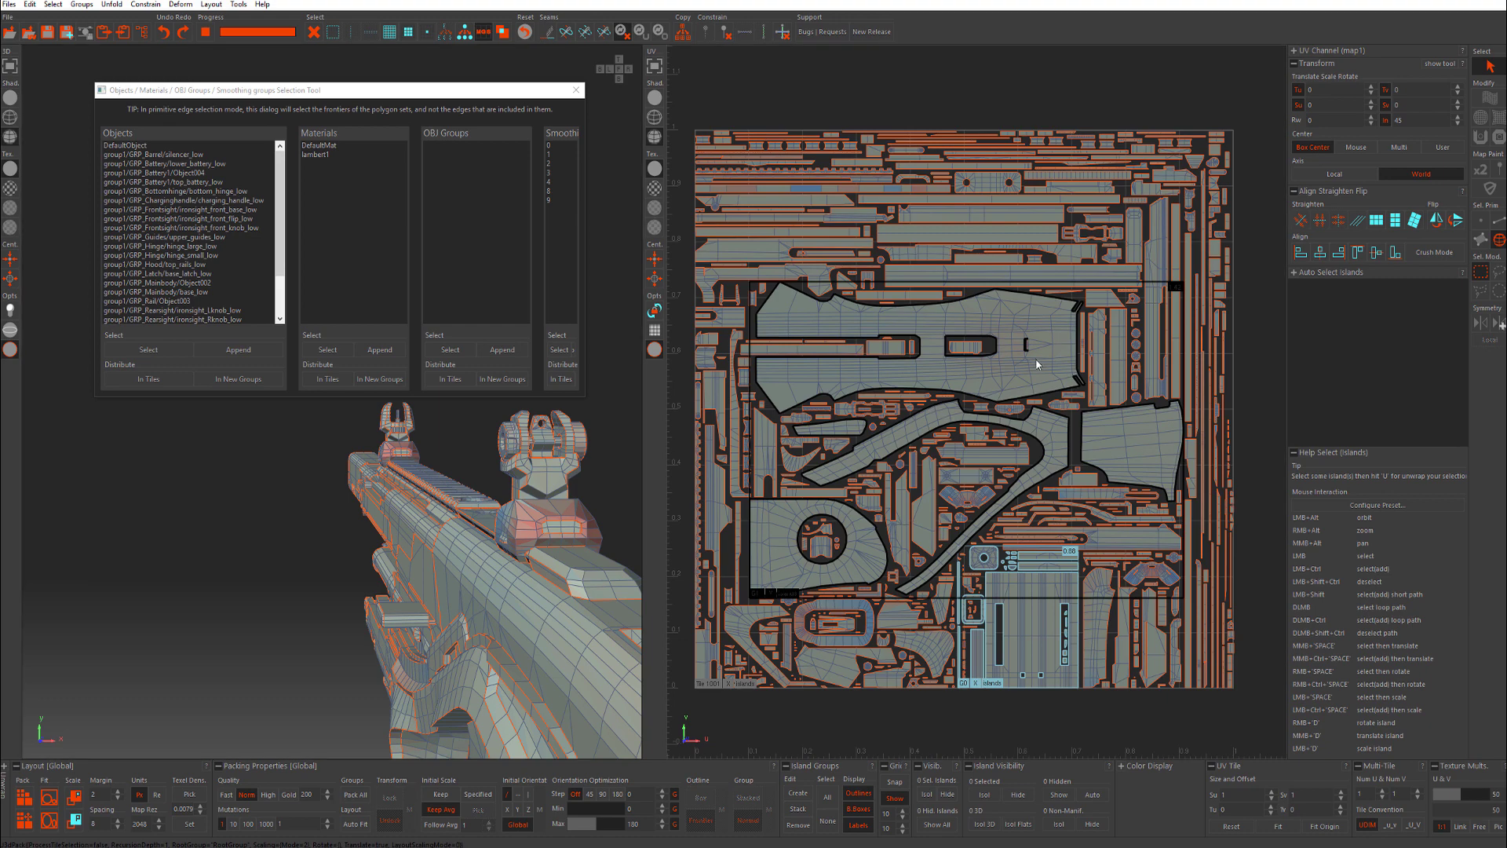
Inspect the islands around the locked stock group and compare the layout before and after packing by repeatedly undoing and redoing it.
{"action": "right_click_drag", "start_coordinate": [1024, 346], "coordinate": [1199, 456], "text": "alt"}
{"action": "middle_click_drag", "start_coordinate": [1199, 456], "coordinate": [971, 404], "text": "alt"}
{"action": "scroll", "coordinate": [972, 403], "scroll_direction": "up", "scroll_amount": 3}
{"action": "middle_click_drag", "start_coordinate": [959, 288], "coordinate": [1128, 395], "text": "alt"}
{"action": "scroll", "coordinate": [976, 510], "scroll_direction": "down", "scroll_amount": 5}
{"action": "key", "text": "ctrl+z"}
{"action": "key", "text": "ctrl+y"}
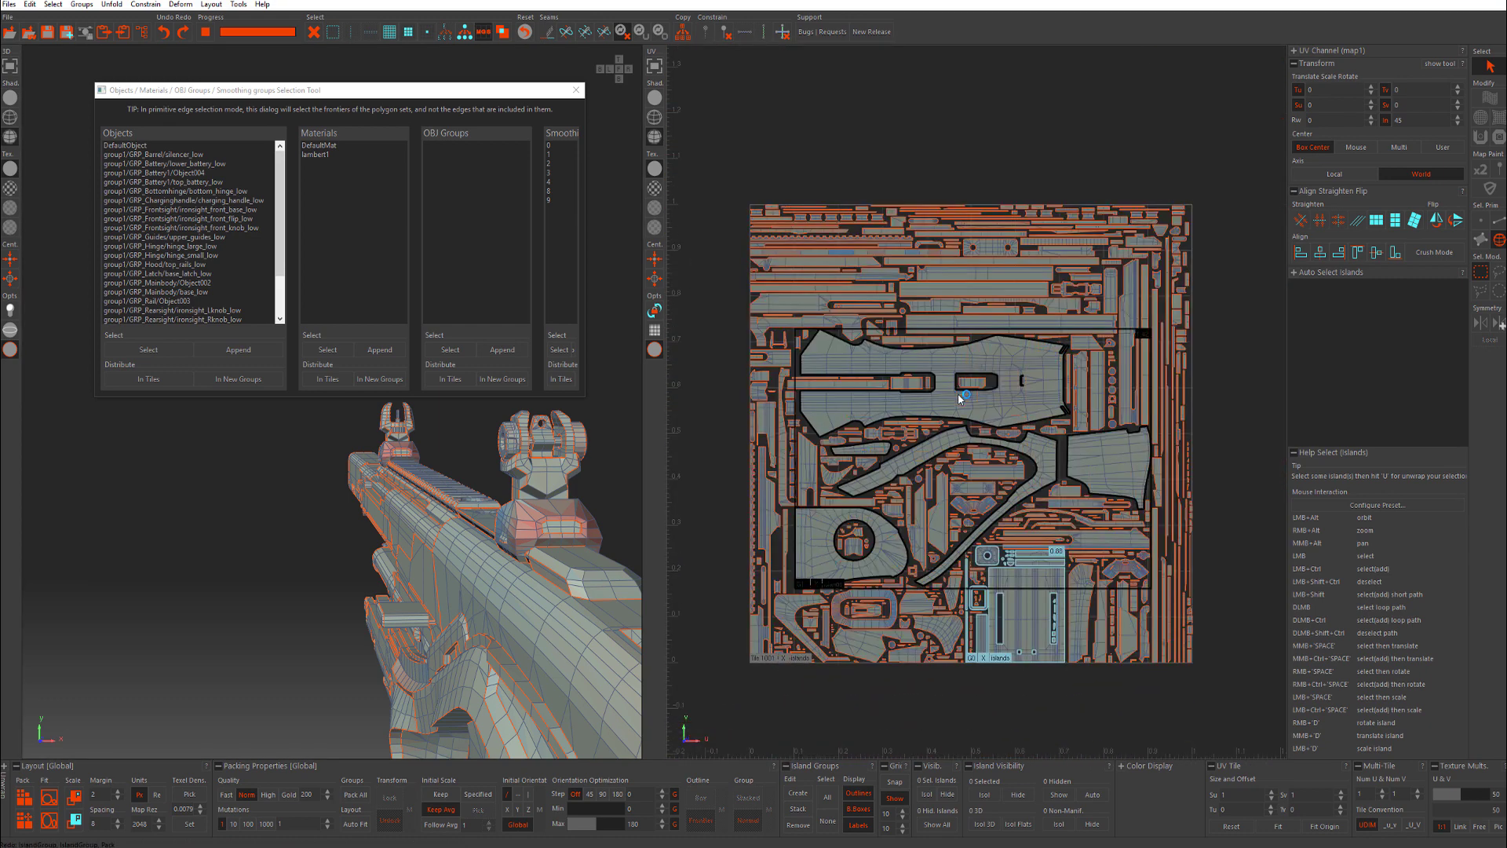
{"action": "key", "text": "ctrl+z"}
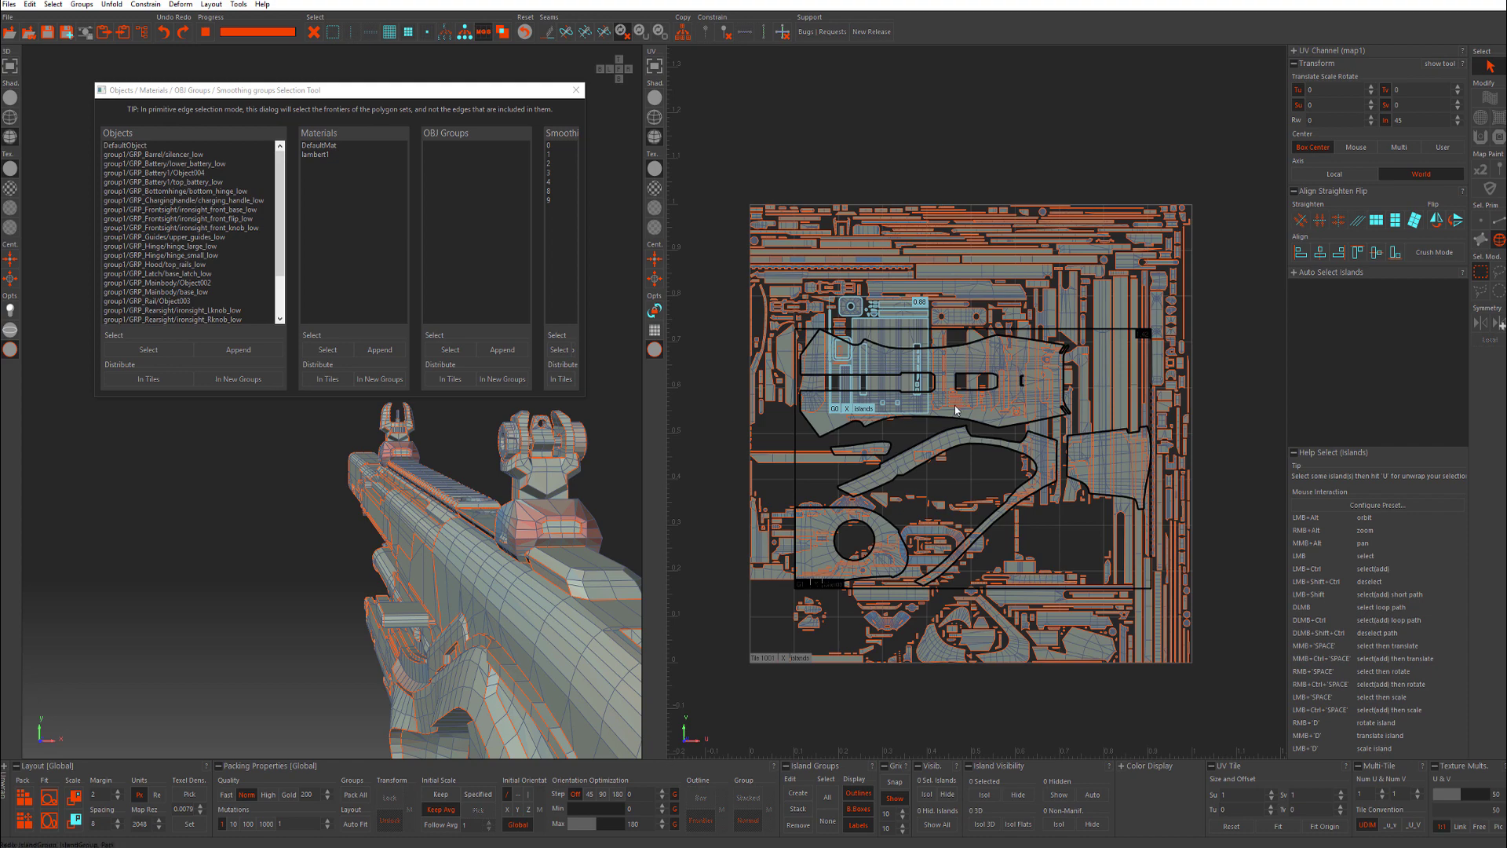
{"action": "key", "text": "ctrl+y"}
{"action": "key", "text": "ctrl+z"}
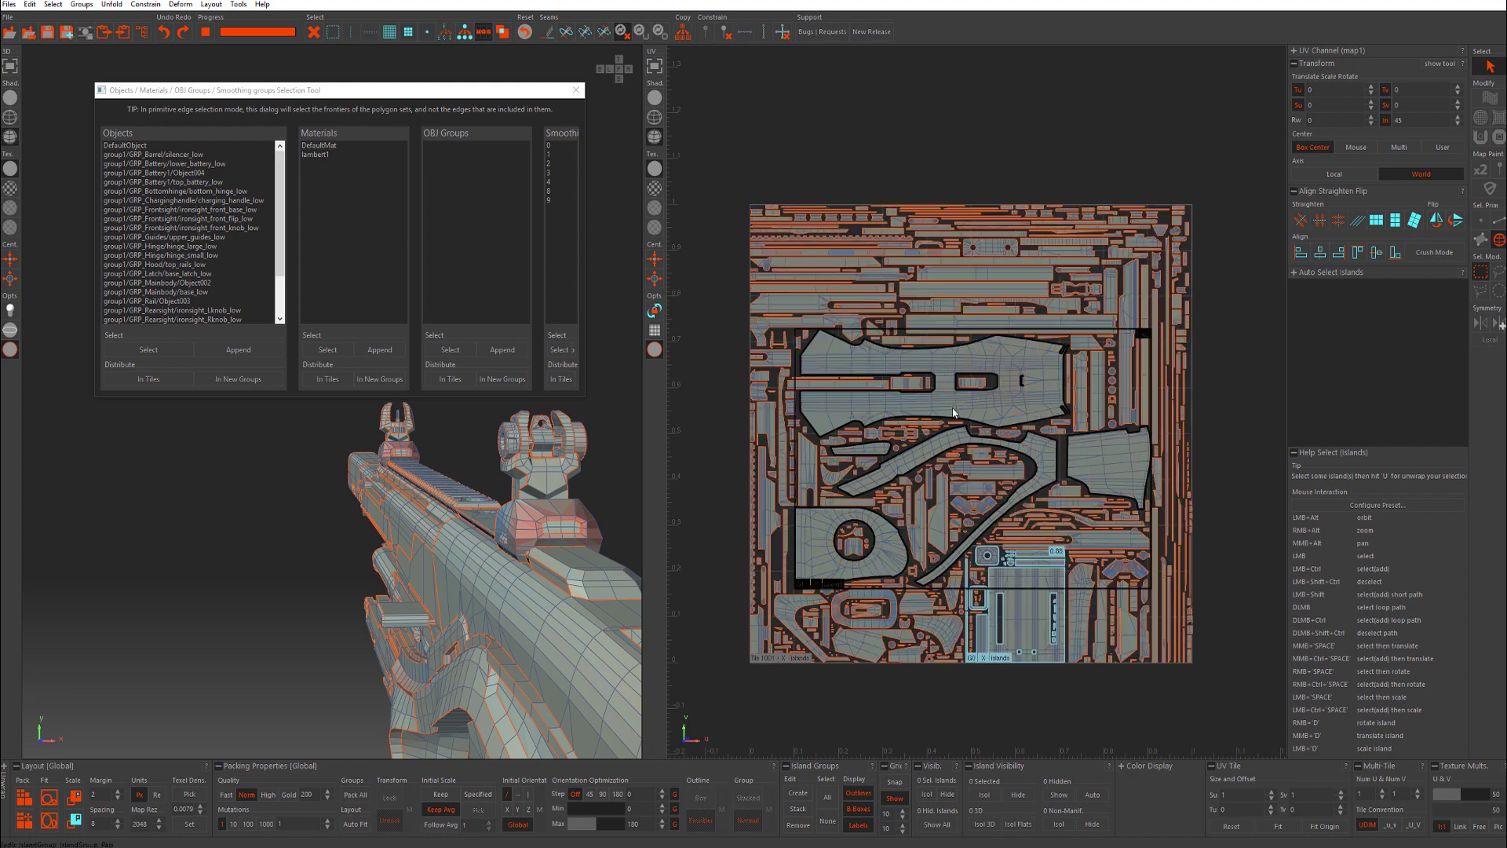
Examine the spacing between the locked rear stock group and the islands packed around it across the tile.
{"action": "scroll", "coordinate": [961, 427], "scroll_direction": "up", "scroll_amount": 3}
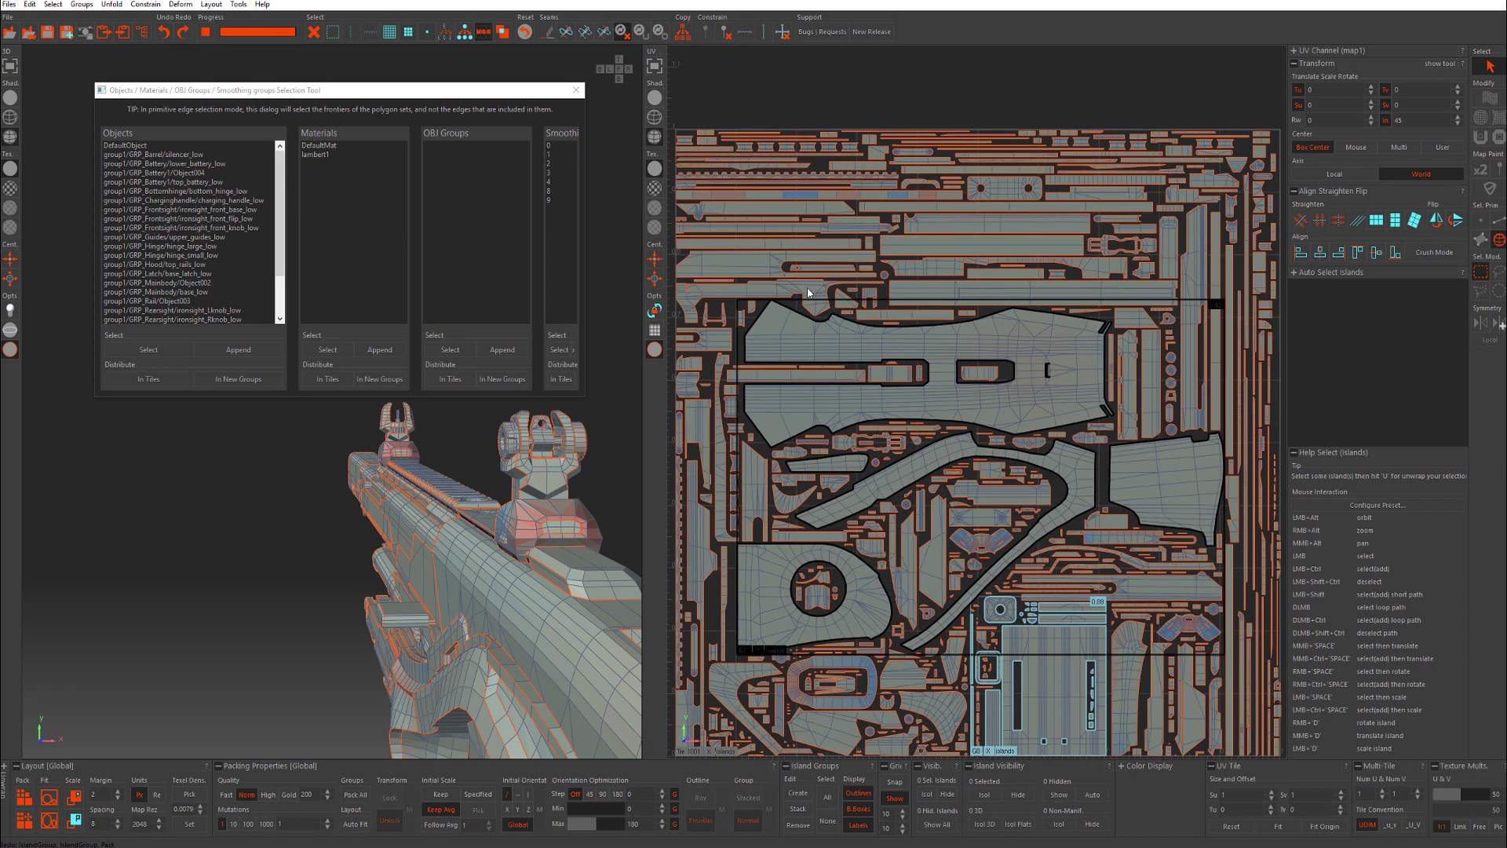
{"action": "scroll", "coordinate": [962, 397], "scroll_direction": "up", "scroll_amount": 5}
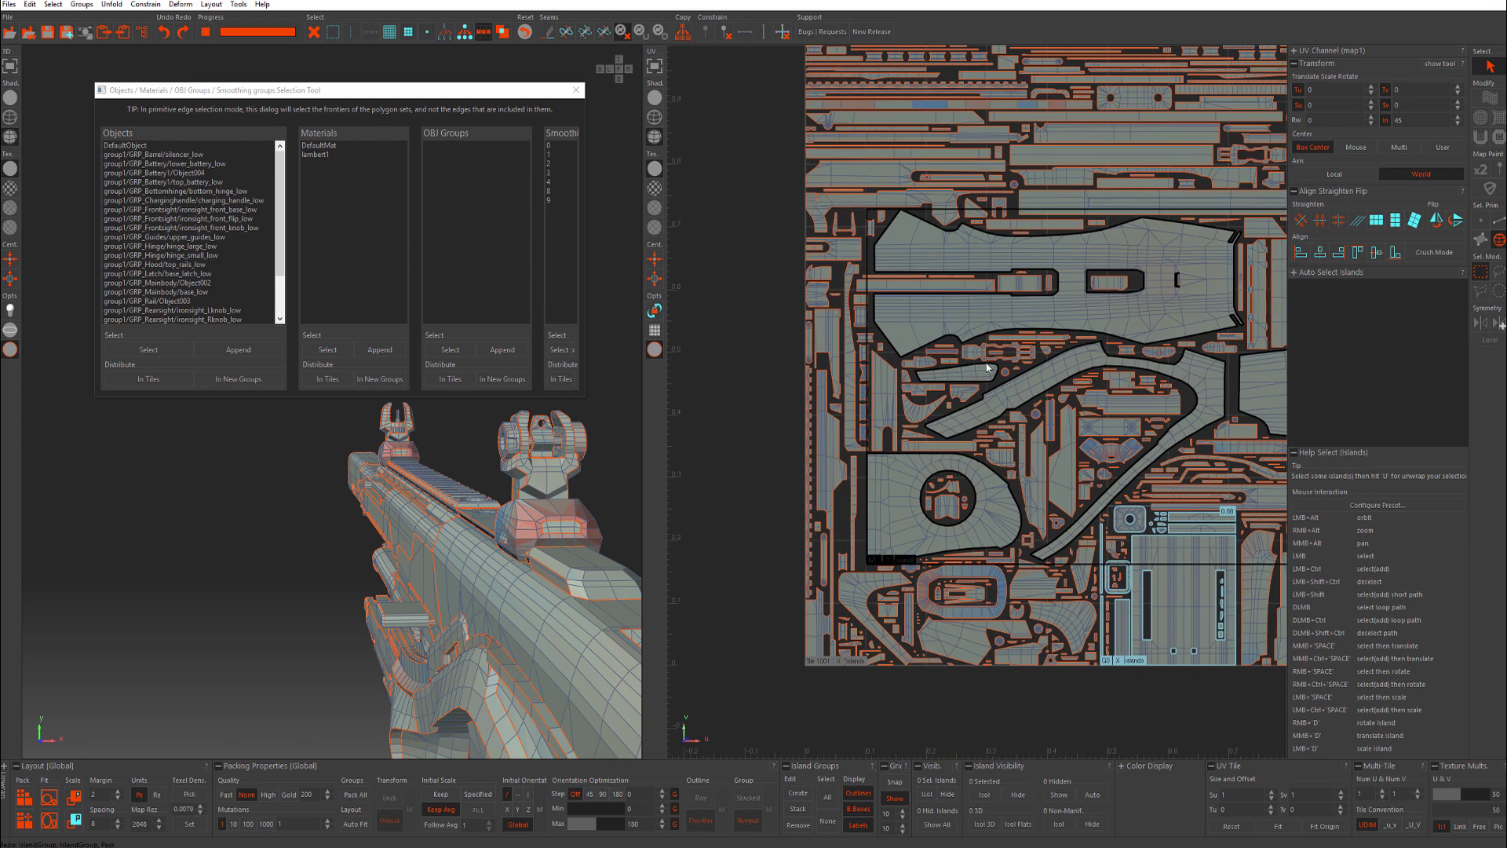
{"action": "scroll", "coordinate": [1058, 328], "scroll_direction": "down", "scroll_amount": 6}
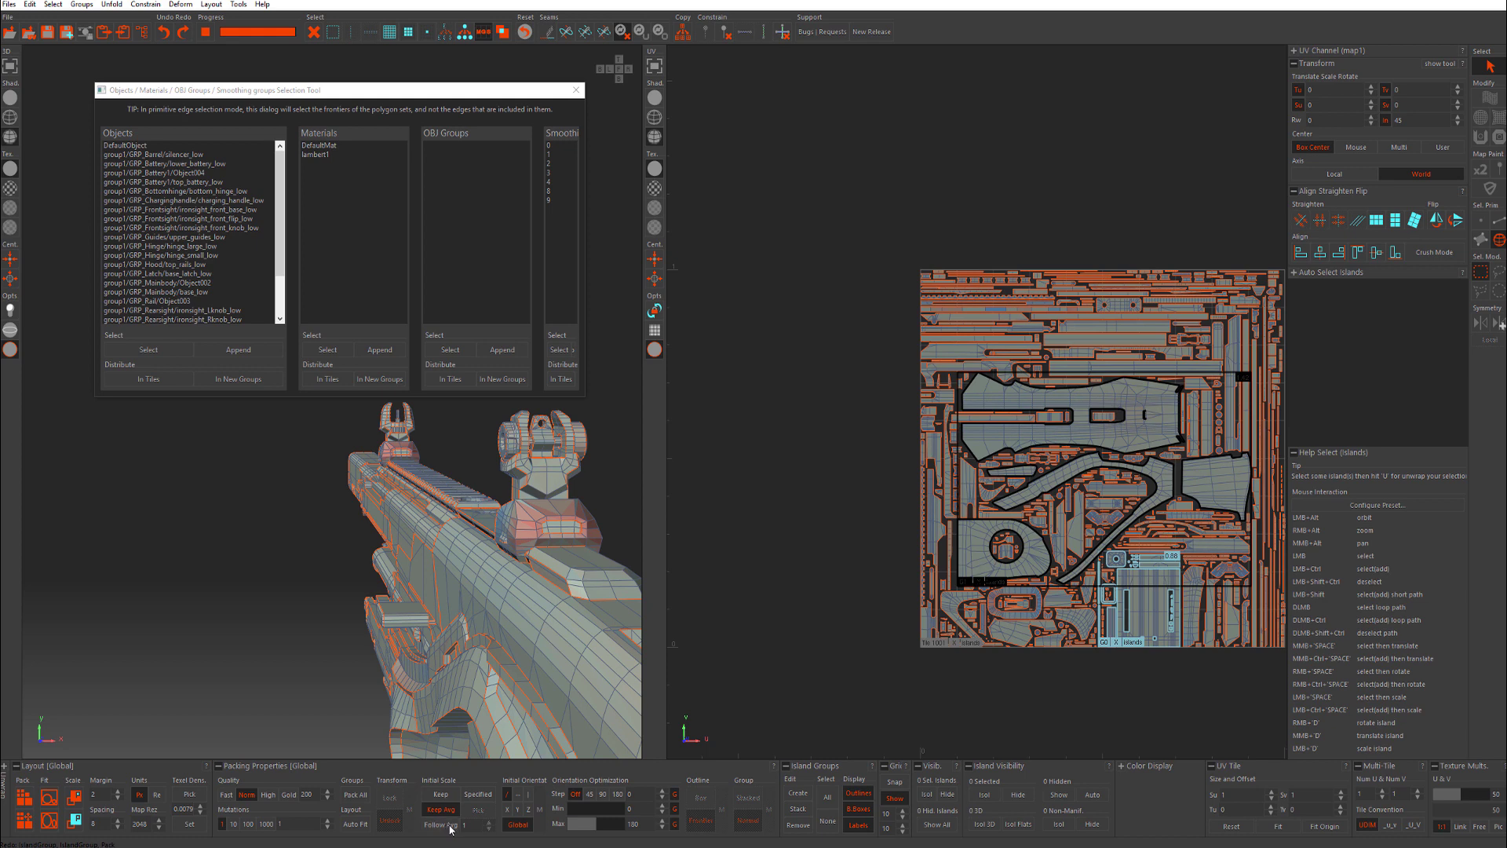
{"action": "scroll", "coordinate": [1160, 549], "scroll_direction": "up", "scroll_amount": 3}
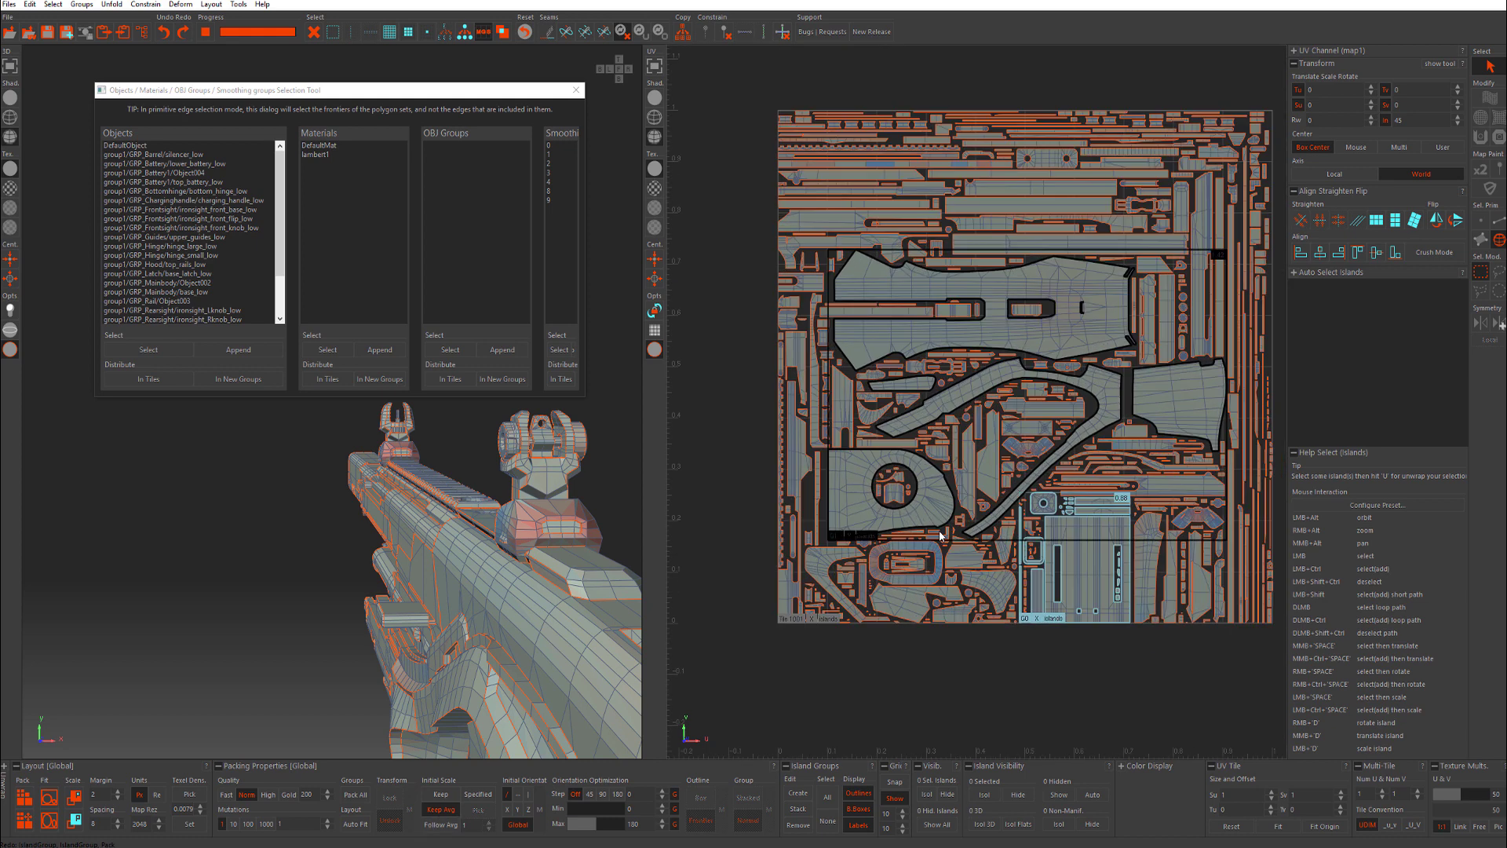
{"action": "middle_click_drag", "start_coordinate": [1242, 454], "coordinate": [1177, 559], "text": "alt"}
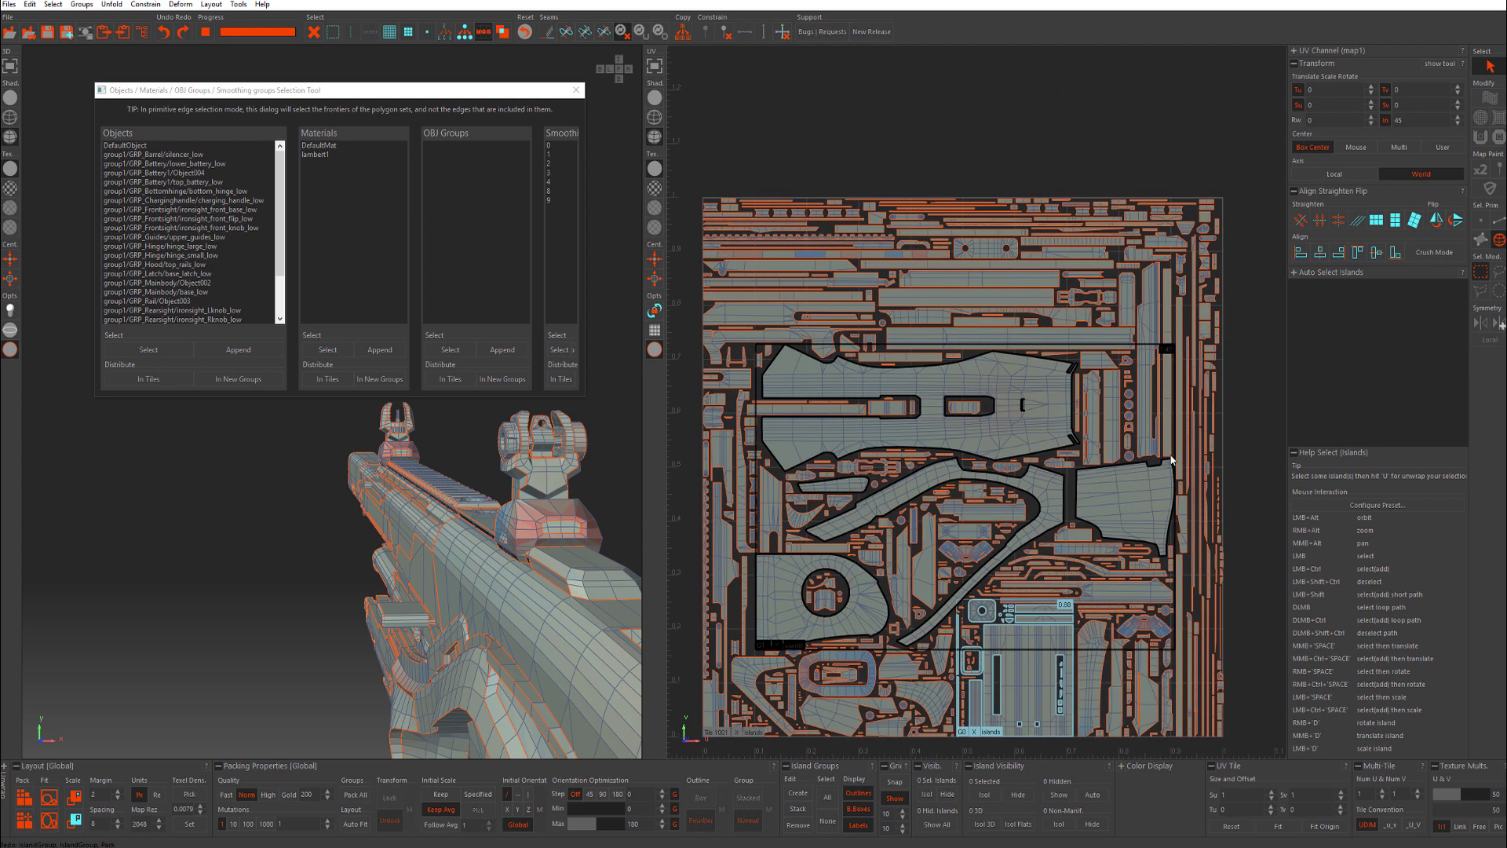
{"action": "scroll", "coordinate": [1012, 343], "scroll_direction": "down", "scroll_amount": 5}
{"action": "scroll", "coordinate": [971, 403], "scroll_direction": "up", "scroll_amount": 2}
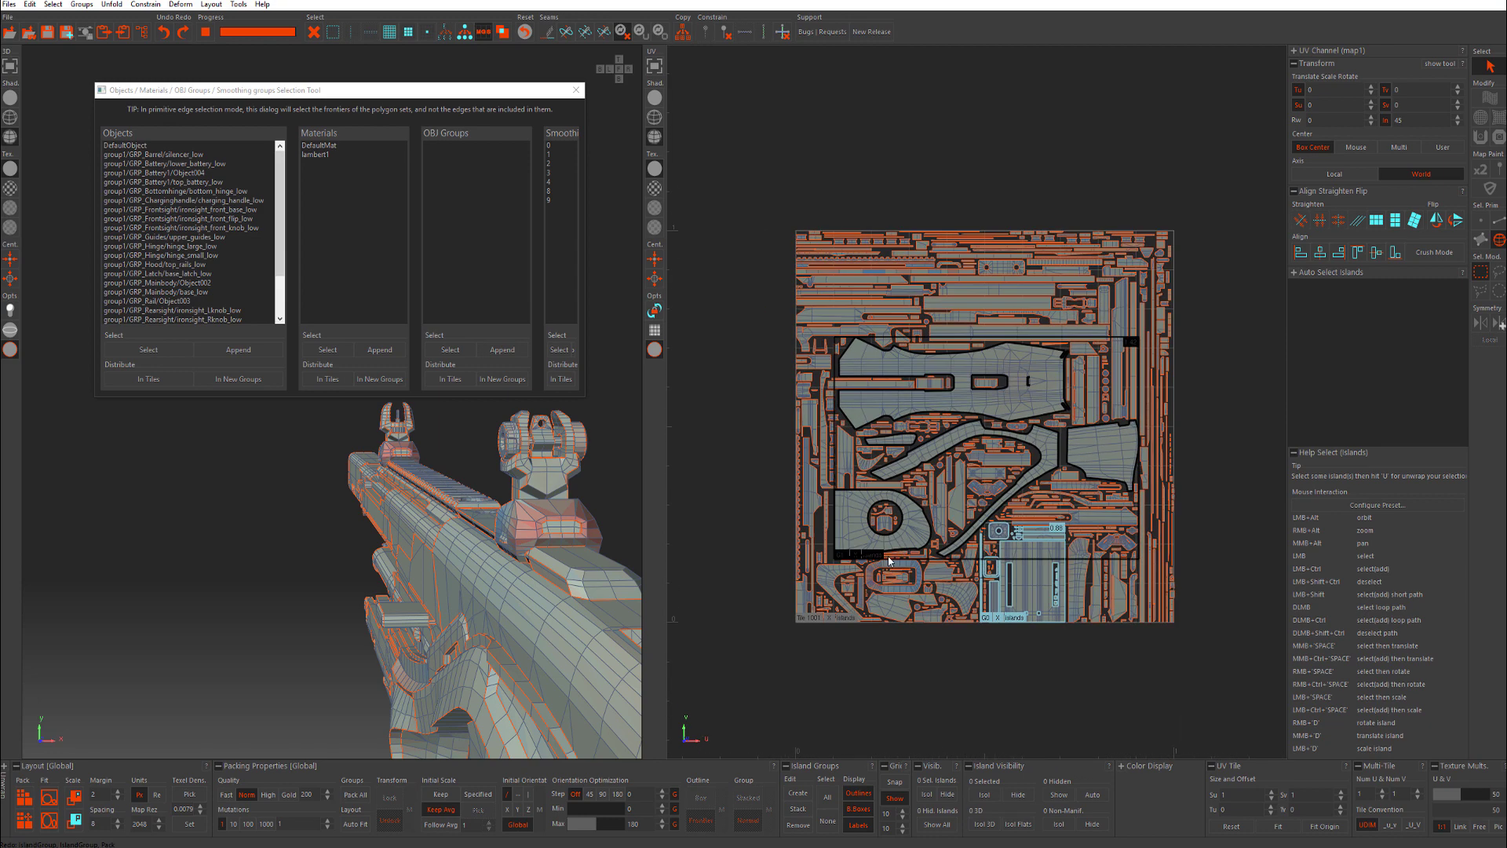
Select every island except the locked stock group's, scale them up slightly past the tile's edges, and clear the selection.
{"action": "left_click", "coordinate": [874, 561]}
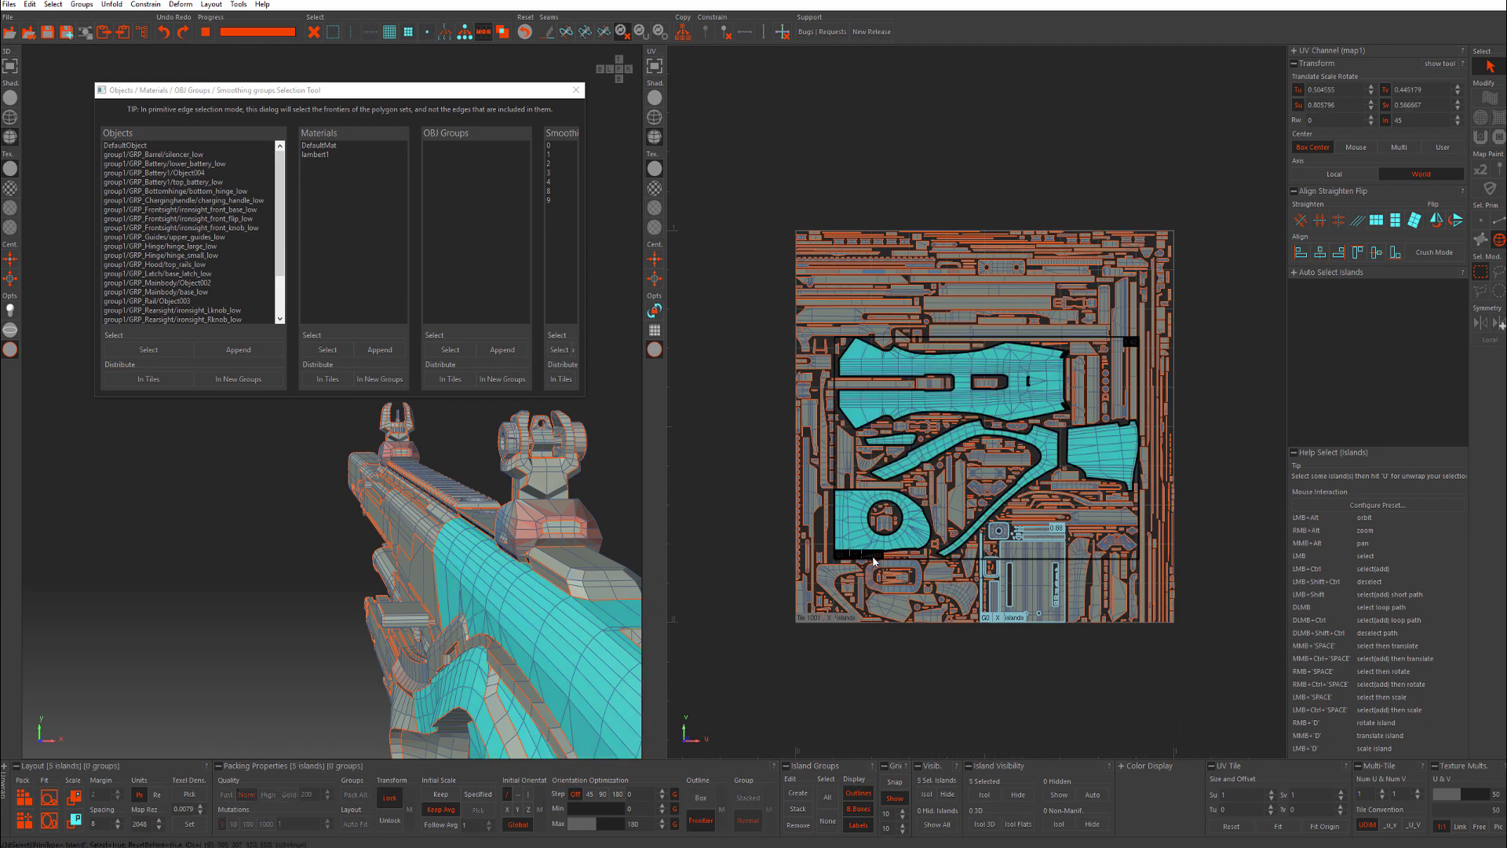
{"action": "key", "text": "ctrl+i"}
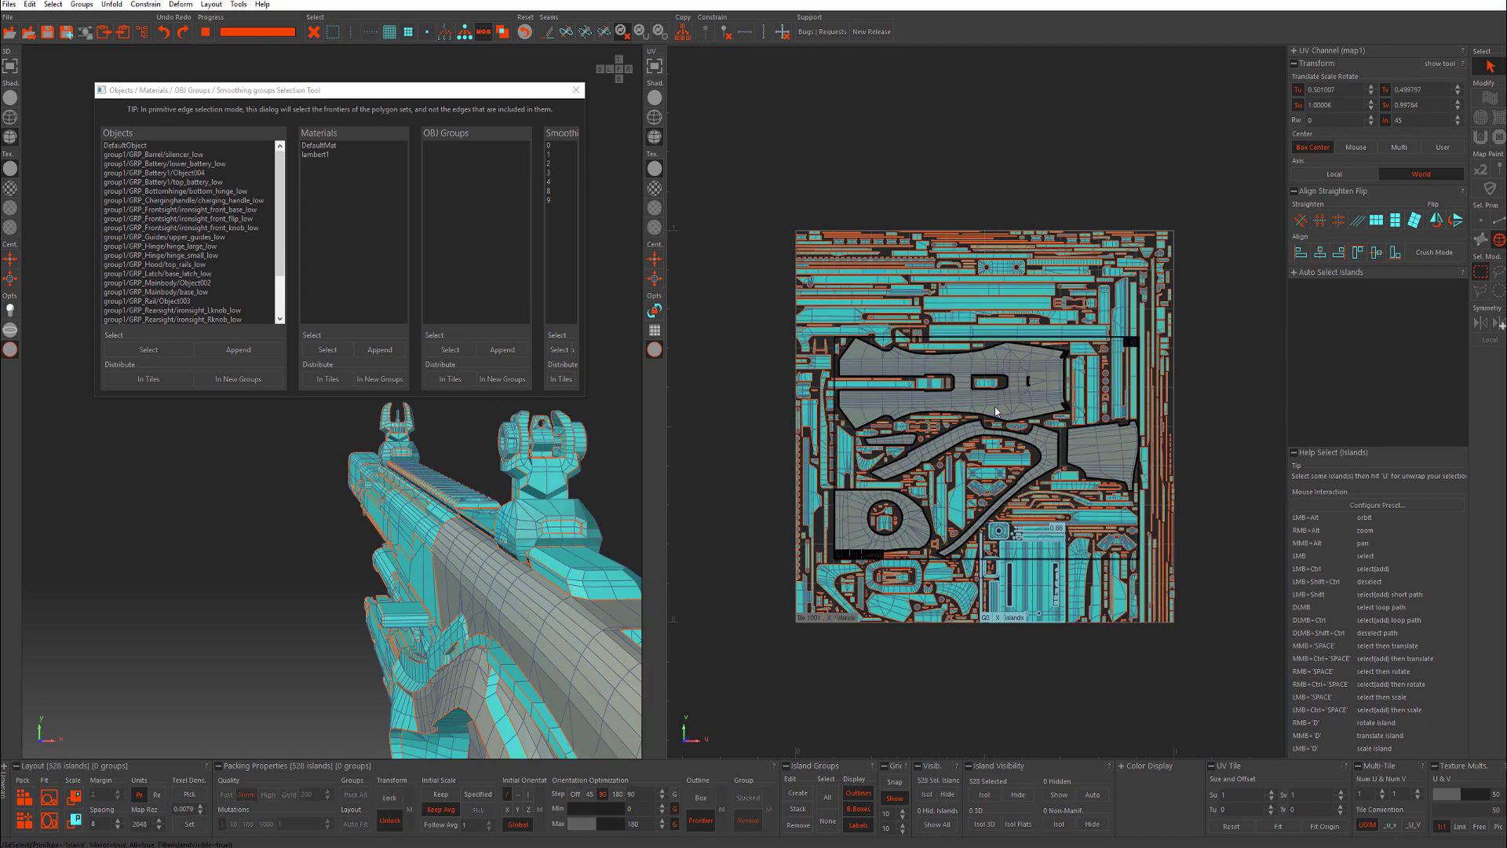
{"action": "middle_click_drag", "start_coordinate": [1087, 254], "coordinate": [1007, 320], "text": "alt"}
{"action": "scroll", "coordinate": [1010, 320], "scroll_direction": "down", "scroll_amount": 2}
{"action": "key", "text": "space"}
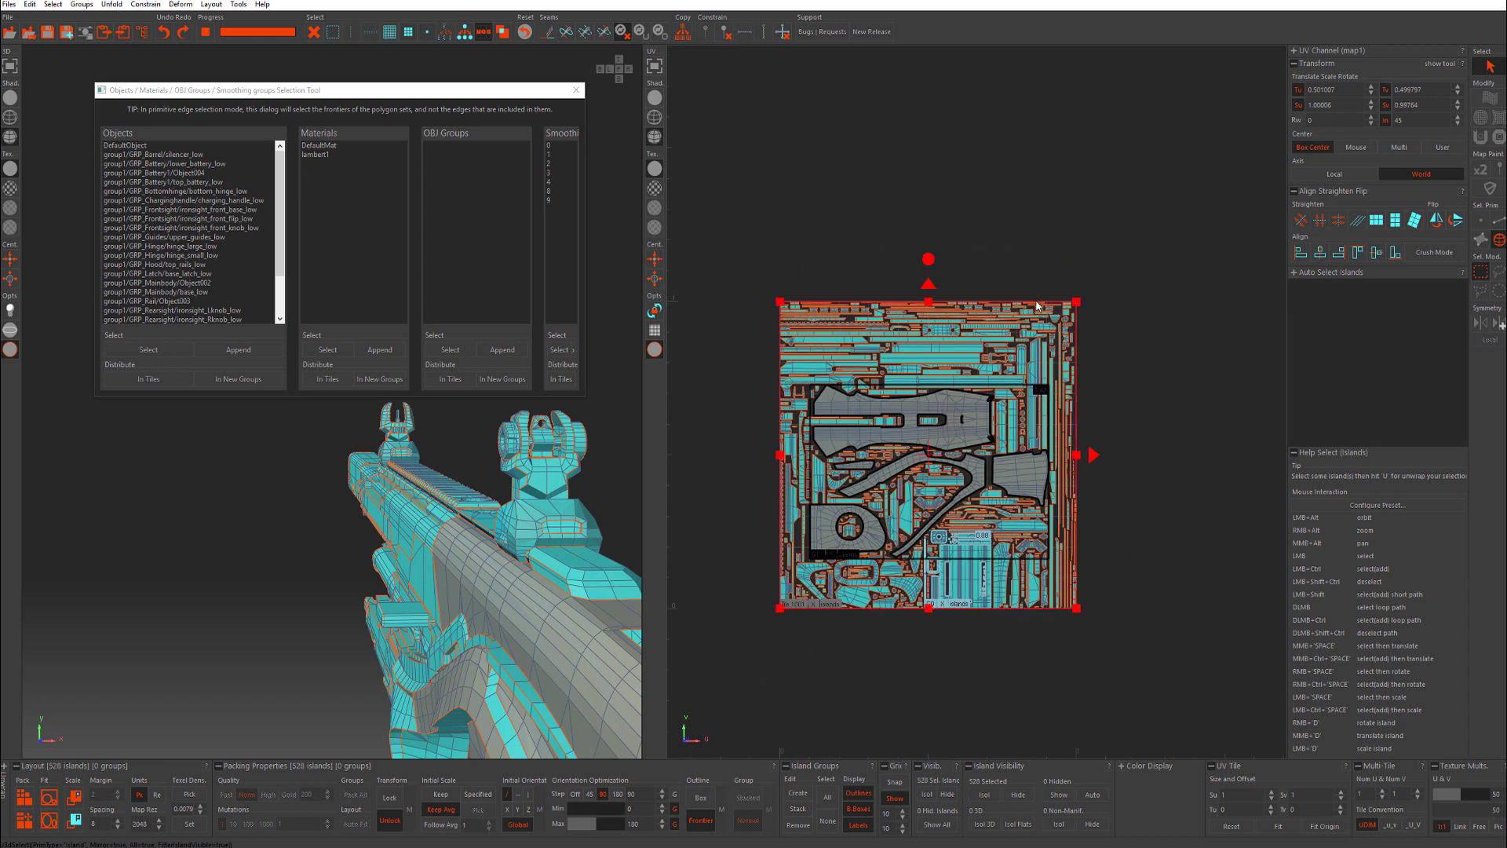
{"action": "left_click_drag", "start_coordinate": [1076, 303], "coordinate": [1098, 289]}
{"action": "left_click", "coordinate": [1131, 277]}
{"action": "scroll", "coordinate": [1096, 287], "scroll_direction": "up", "scroll_amount": 1}
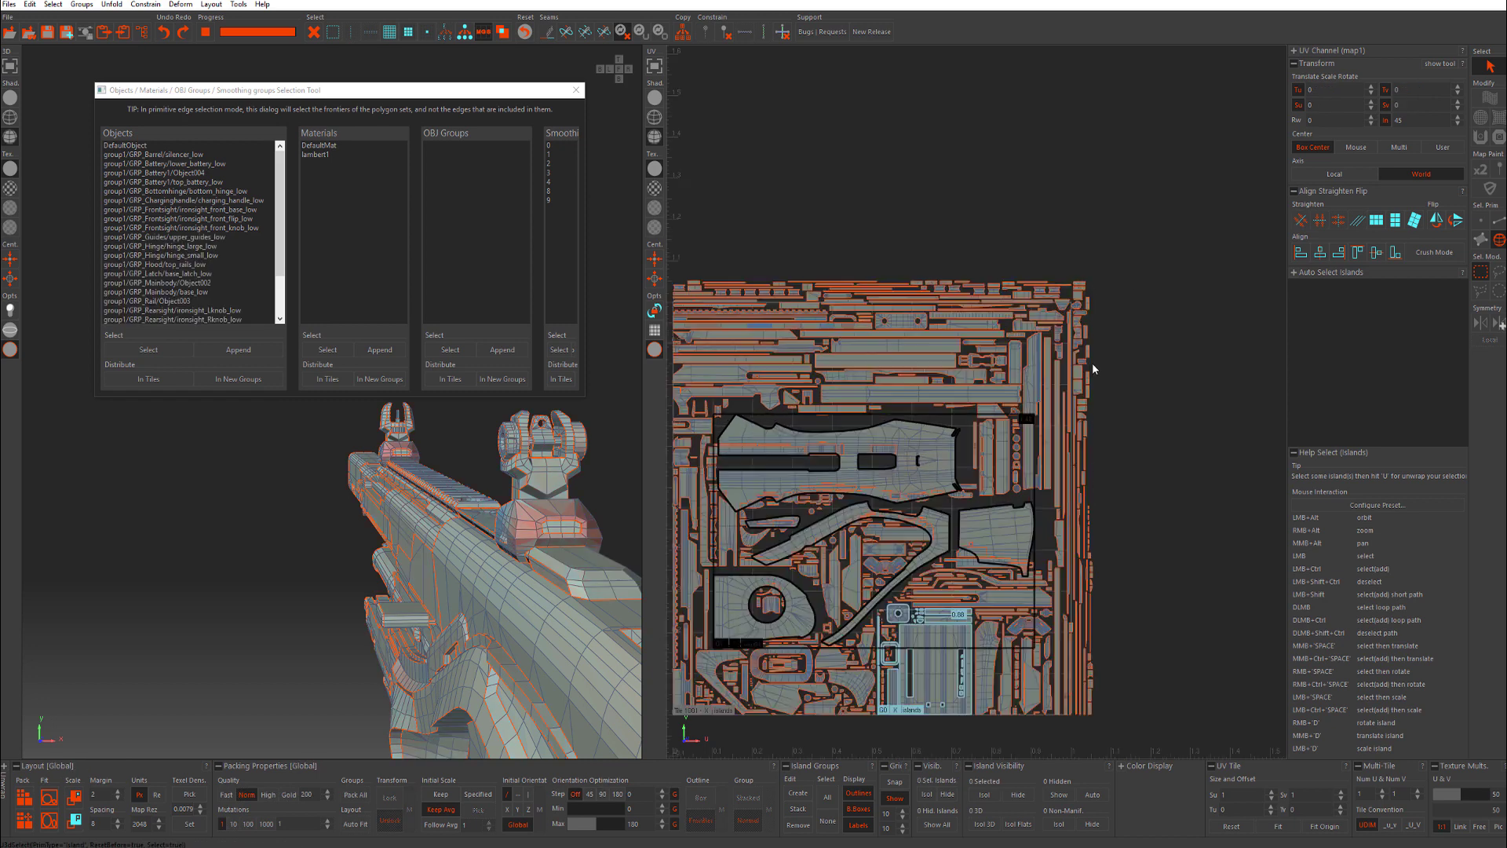
Repack the enlarged islands around the locked stock group.
{"action": "scroll", "coordinate": [1083, 310], "scroll_direction": "up", "scroll_amount": 2}
{"action": "middle_click_drag", "start_coordinate": [959, 448], "coordinate": [1064, 273], "text": "alt"}
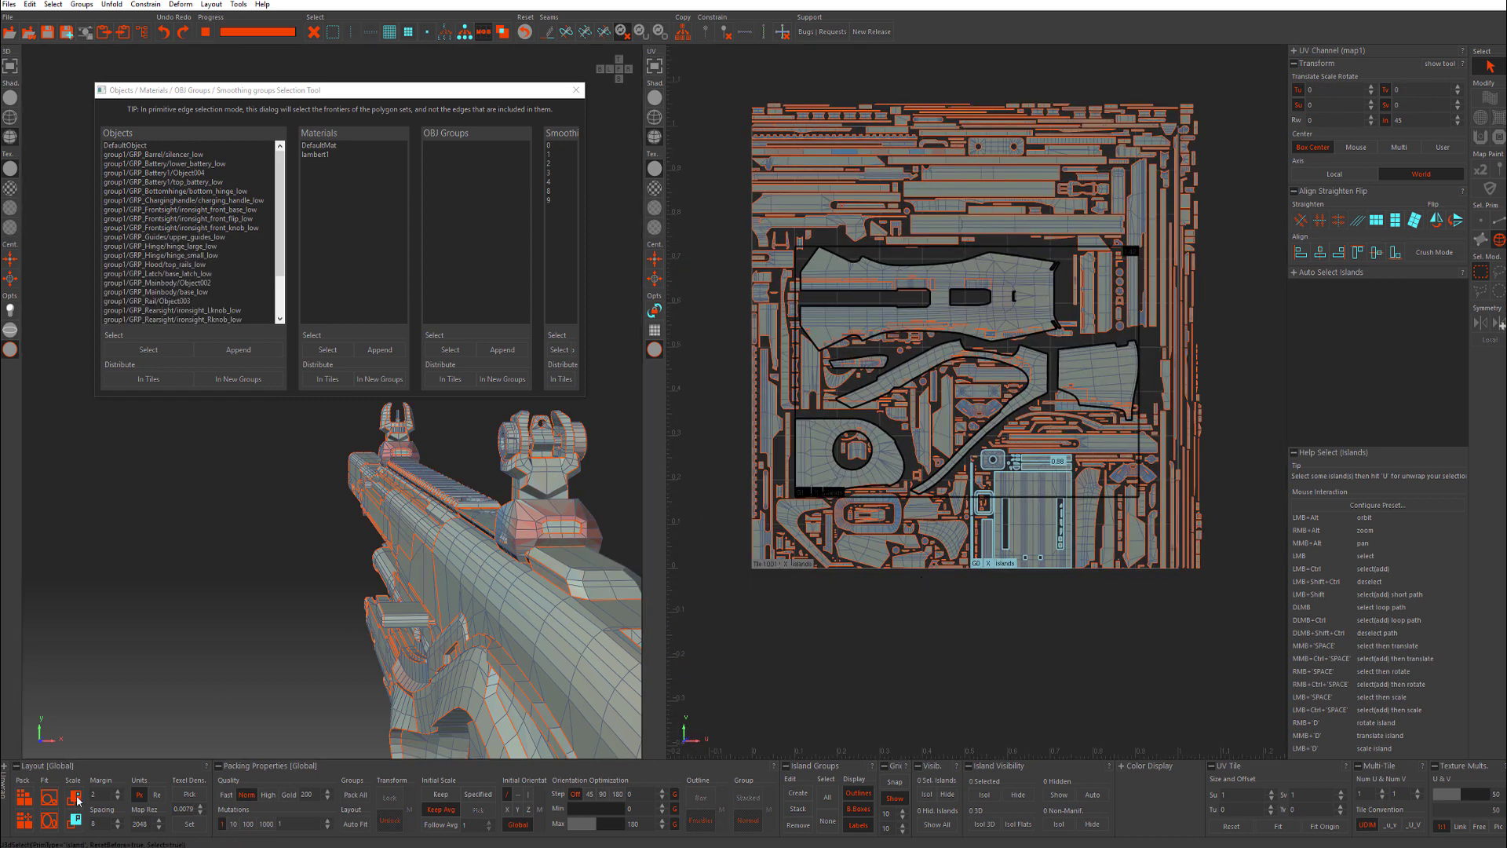
{"action": "left_click", "coordinate": [22, 802]}
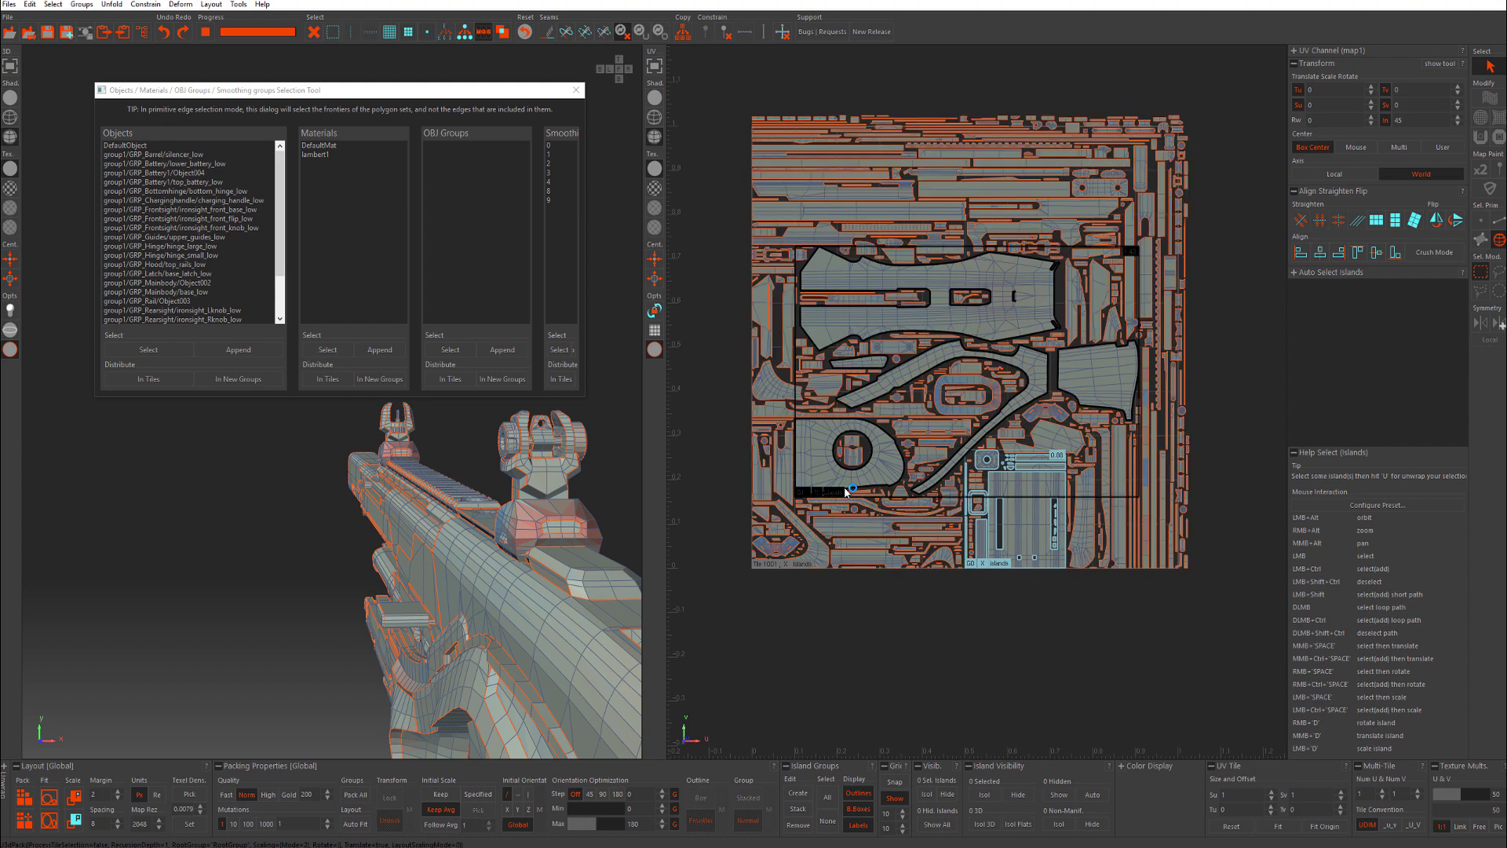
Examine the repacked islands along the tile's outer edges and upper corner for overflow.
{"action": "scroll", "coordinate": [1064, 525], "scroll_direction": "up", "scroll_amount": 2}
{"action": "right_click_drag", "start_coordinate": [1111, 621], "coordinate": [1138, 675], "text": "alt"}
{"action": "middle_click_drag", "start_coordinate": [1256, 338], "coordinate": [948, 687], "text": "alt"}
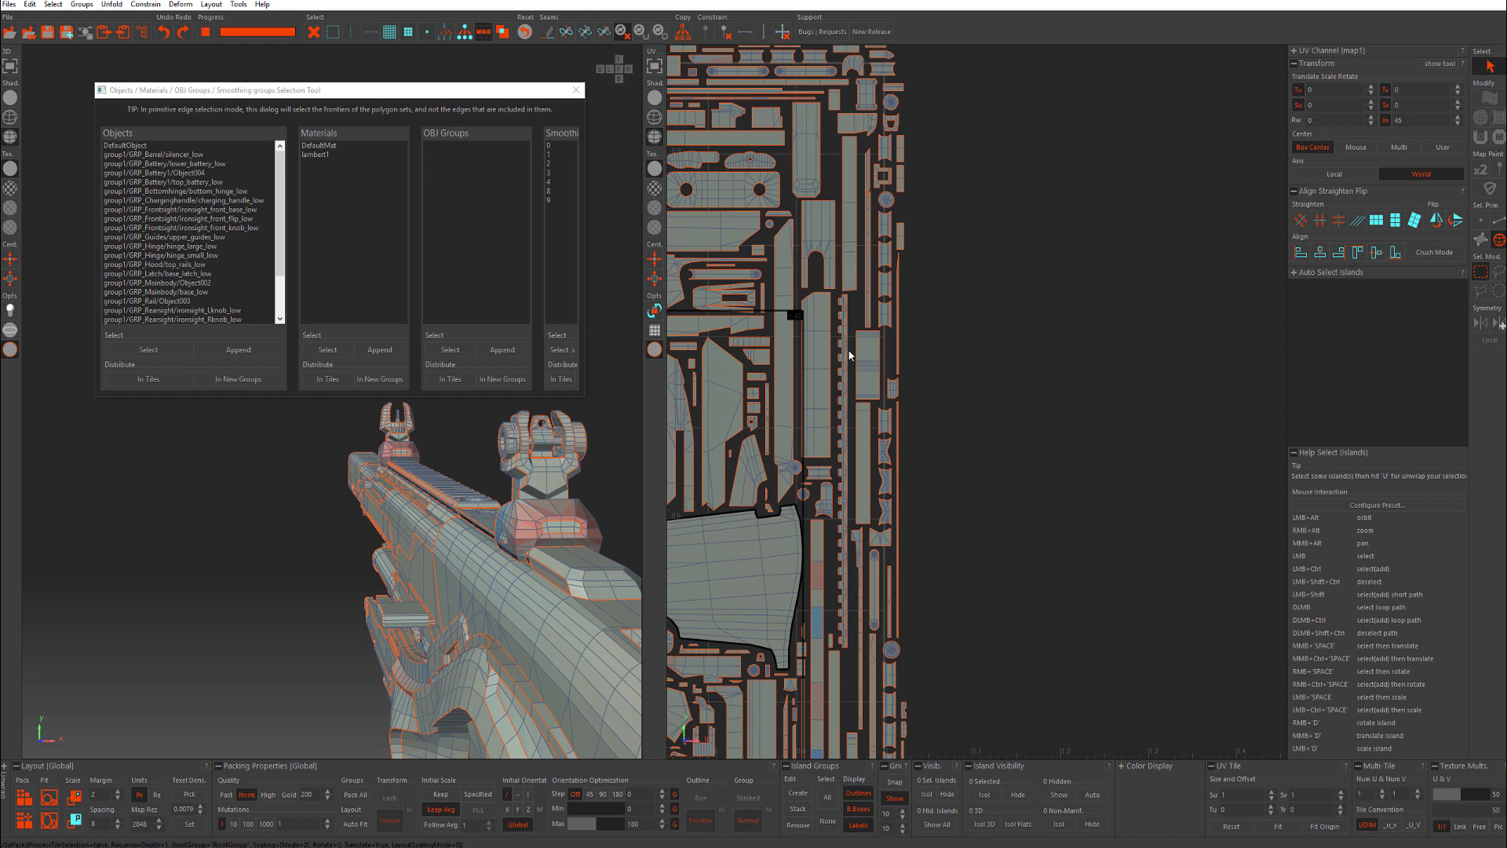
{"action": "middle_click_drag", "start_coordinate": [859, 59], "coordinate": [878, 398], "text": "alt"}
{"action": "right_click_drag", "start_coordinate": [878, 398], "coordinate": [918, 497], "text": "alt"}
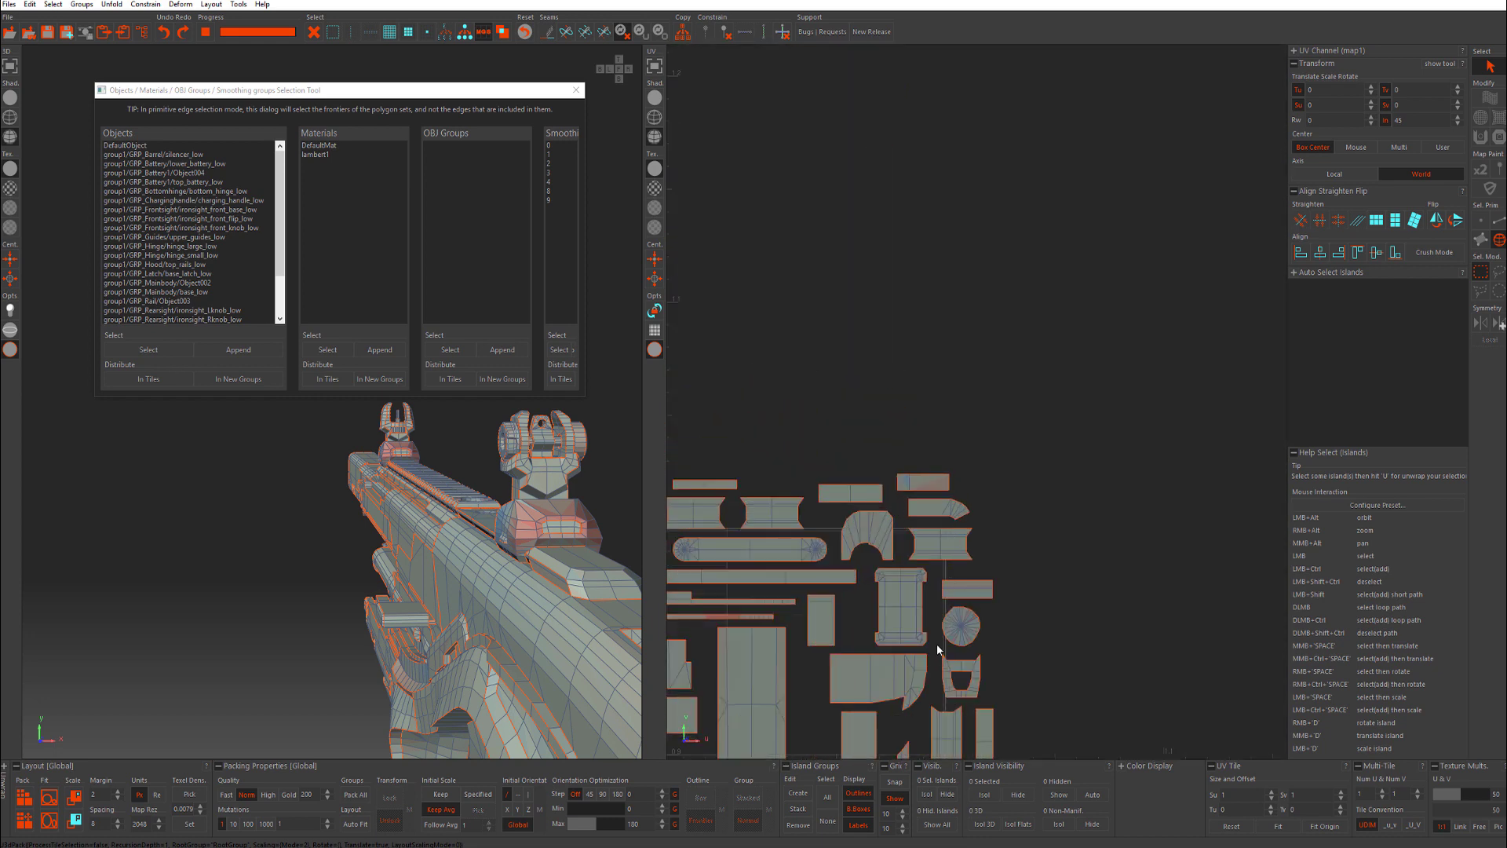
{"action": "middle_click_drag", "start_coordinate": [941, 661], "coordinate": [935, 695], "text": "alt"}
{"action": "right_click_drag", "start_coordinate": [935, 694], "coordinate": [864, 573], "text": "alt"}
{"action": "middle_click_drag", "start_coordinate": [864, 572], "coordinate": [871, 205], "text": "alt"}
{"action": "right_click_drag", "start_coordinate": [917, 510], "coordinate": [893, 367], "text": "alt"}
{"action": "middle_click_drag", "start_coordinate": [770, 629], "coordinate": [888, 561], "text": "alt"}
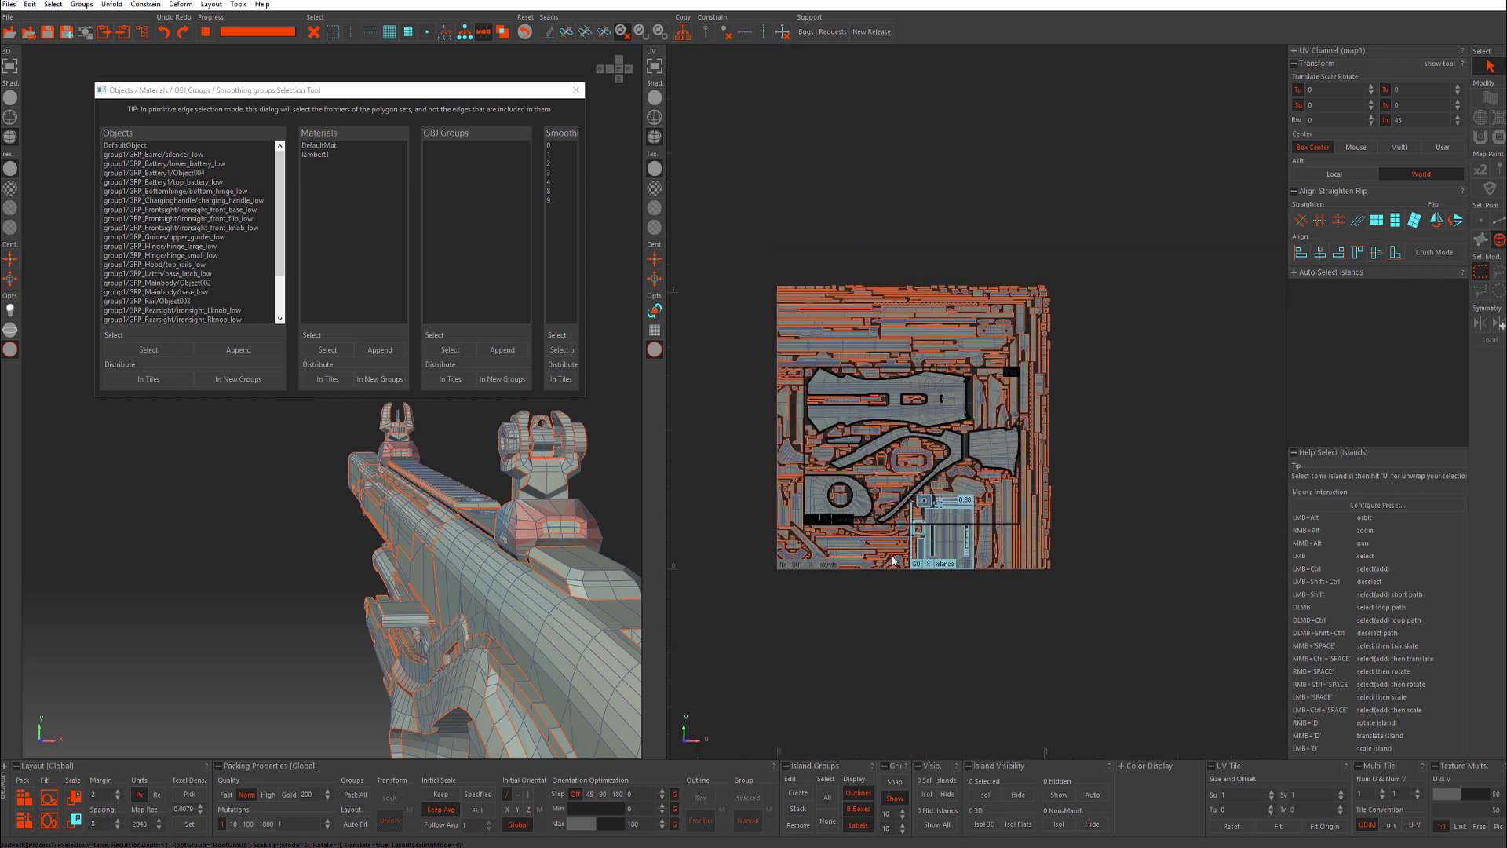
{"action": "scroll", "coordinate": [889, 560], "scroll_direction": "up", "scroll_amount": 2}
Select all islands outside the locked stock group and scale them down with the transform tool until they fit inside the tile.
{"action": "left_click", "coordinate": [819, 517]}
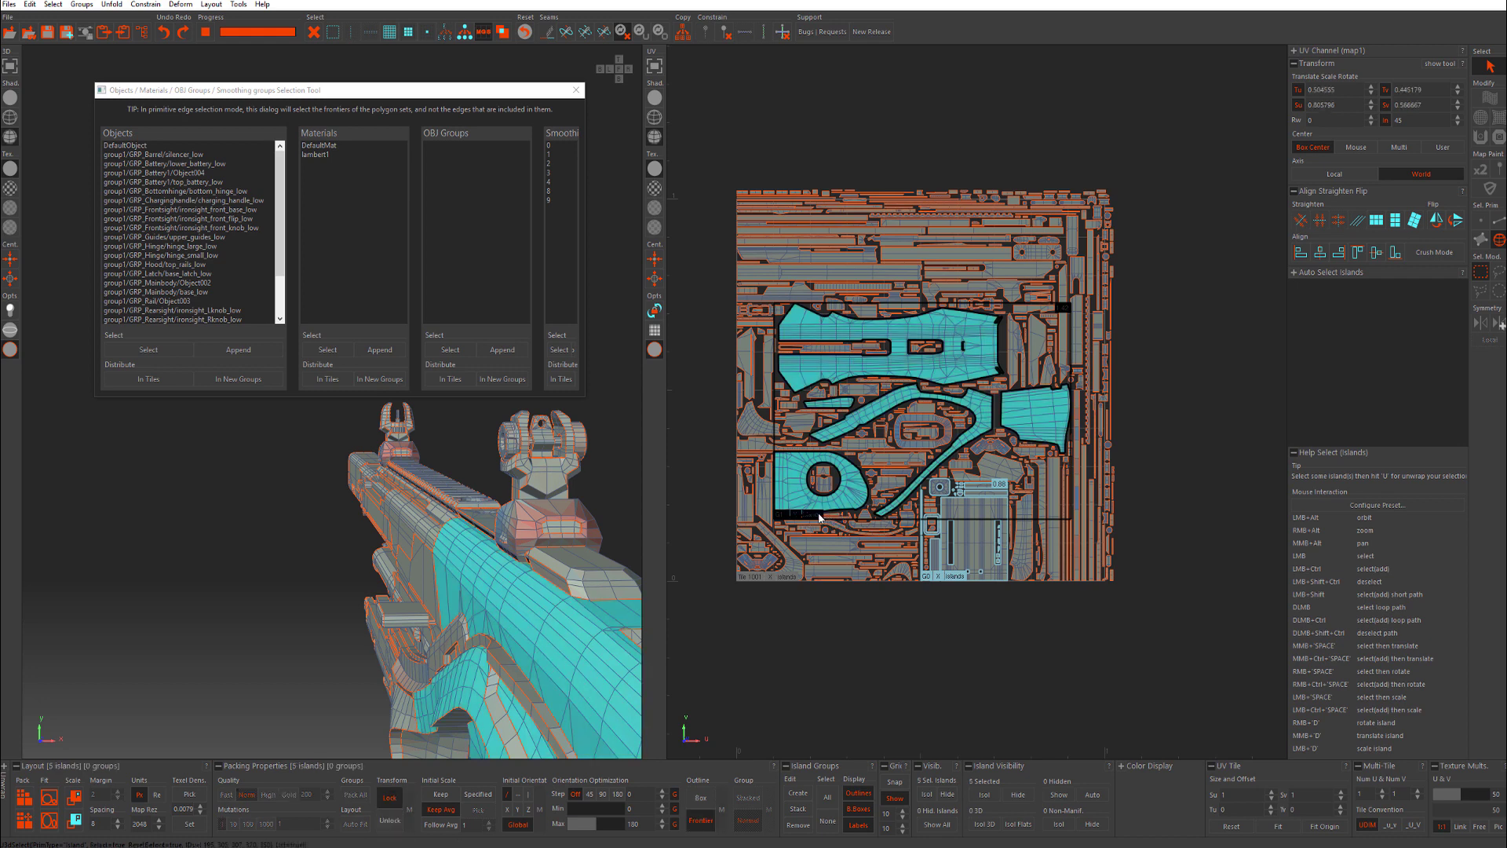
{"action": "key", "text": "ctrl+i"}
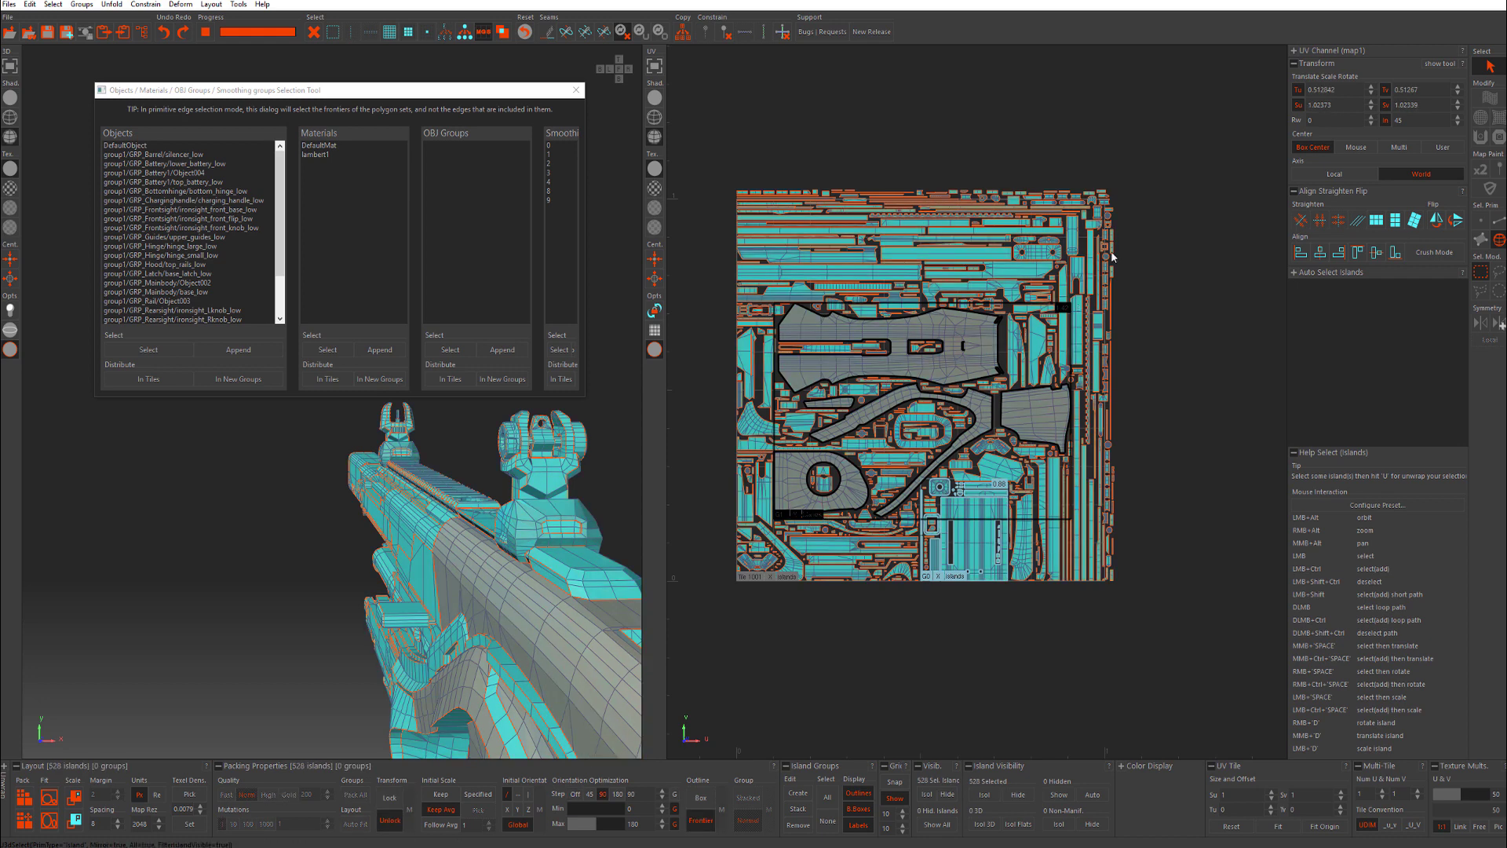
{"action": "mouse_move", "coordinate": [1131, 161]}
{"action": "middle_mouse_down", "text": "alt"}
{"action": "mouse_move", "coordinate": [1135, 264]}
{"action": "mouse_move", "coordinate": [1147, 185]}
{"action": "middle_mouse_up", "text": "alt"}
{"action": "left_click", "coordinate": [1439, 63]}
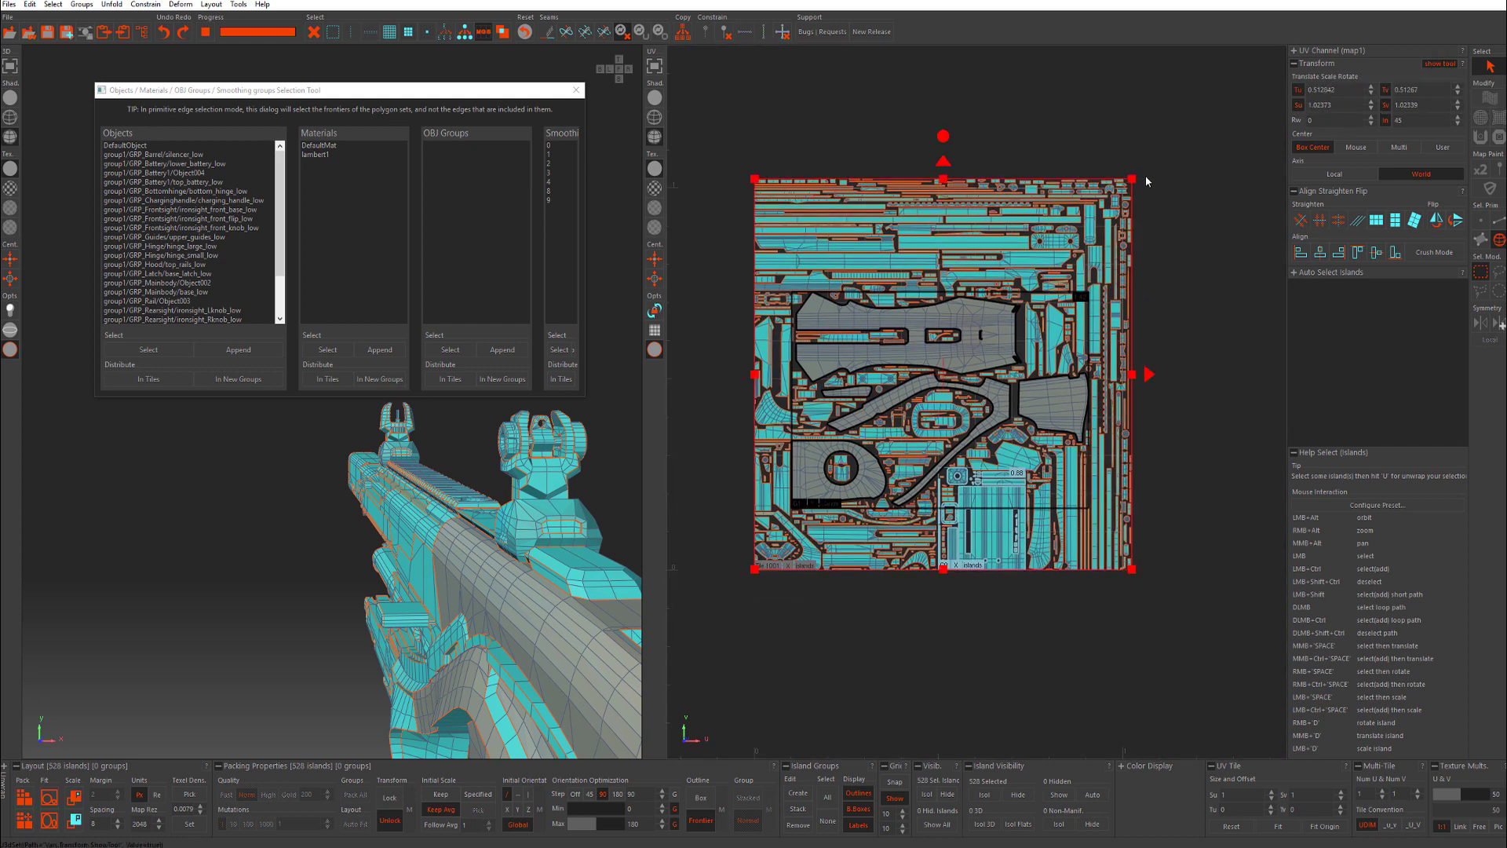
{"action": "left_click_drag", "start_coordinate": [1132, 179], "coordinate": [1118, 193]}
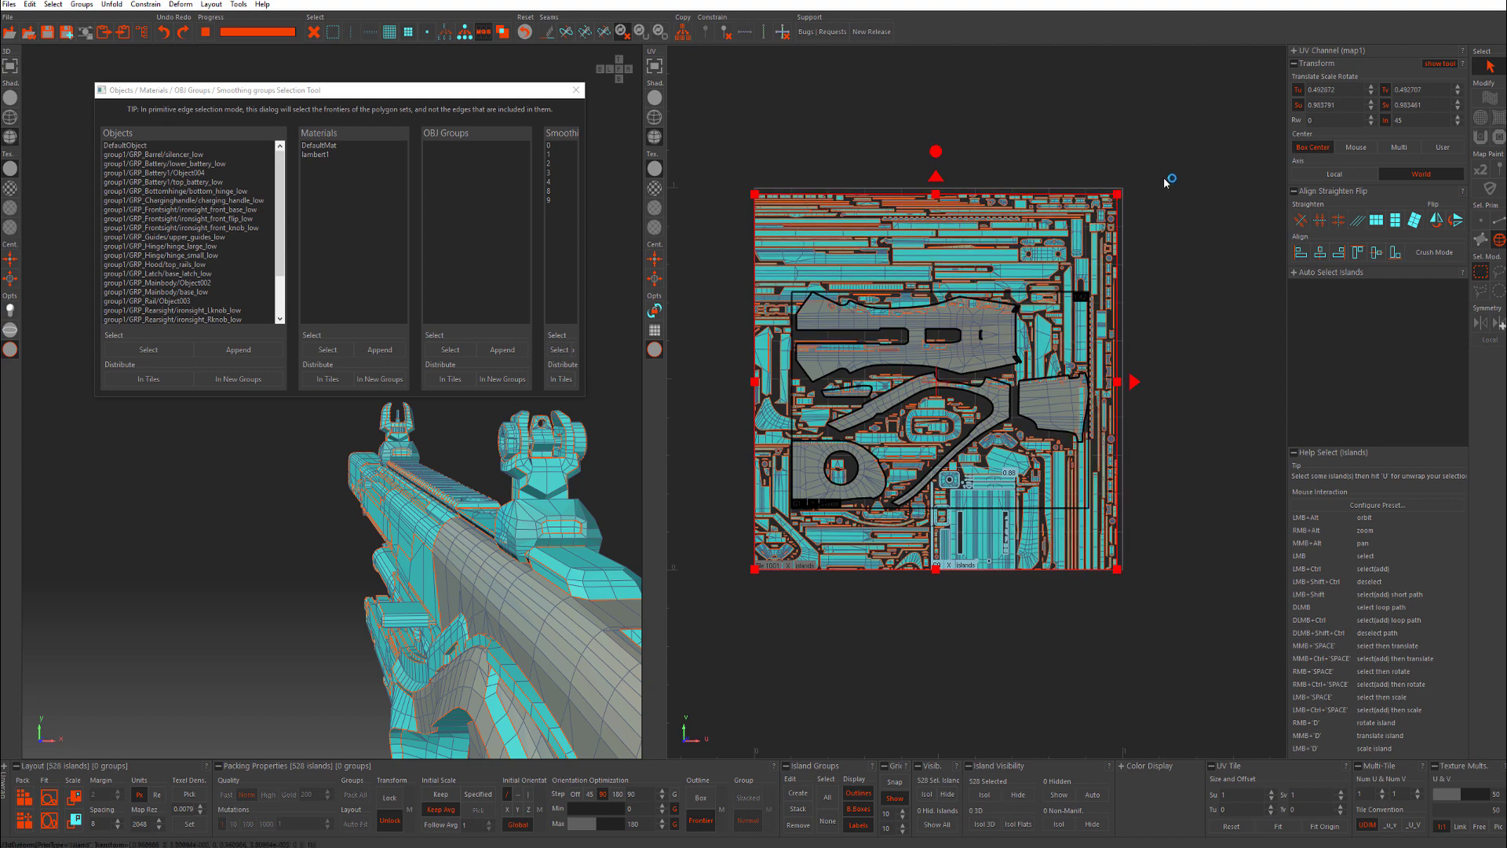
Undo the downscaling, the repack and the enlargement to restore the earlier layout packed inside the tile.
{"action": "scroll", "coordinate": [1110, 126], "scroll_direction": "up", "scroll_amount": 2}
{"action": "key", "text": "ctrl+z"}
{"action": "key", "text": "ctrl+z"}
{"action": "key", "text": "ctrl+z"}
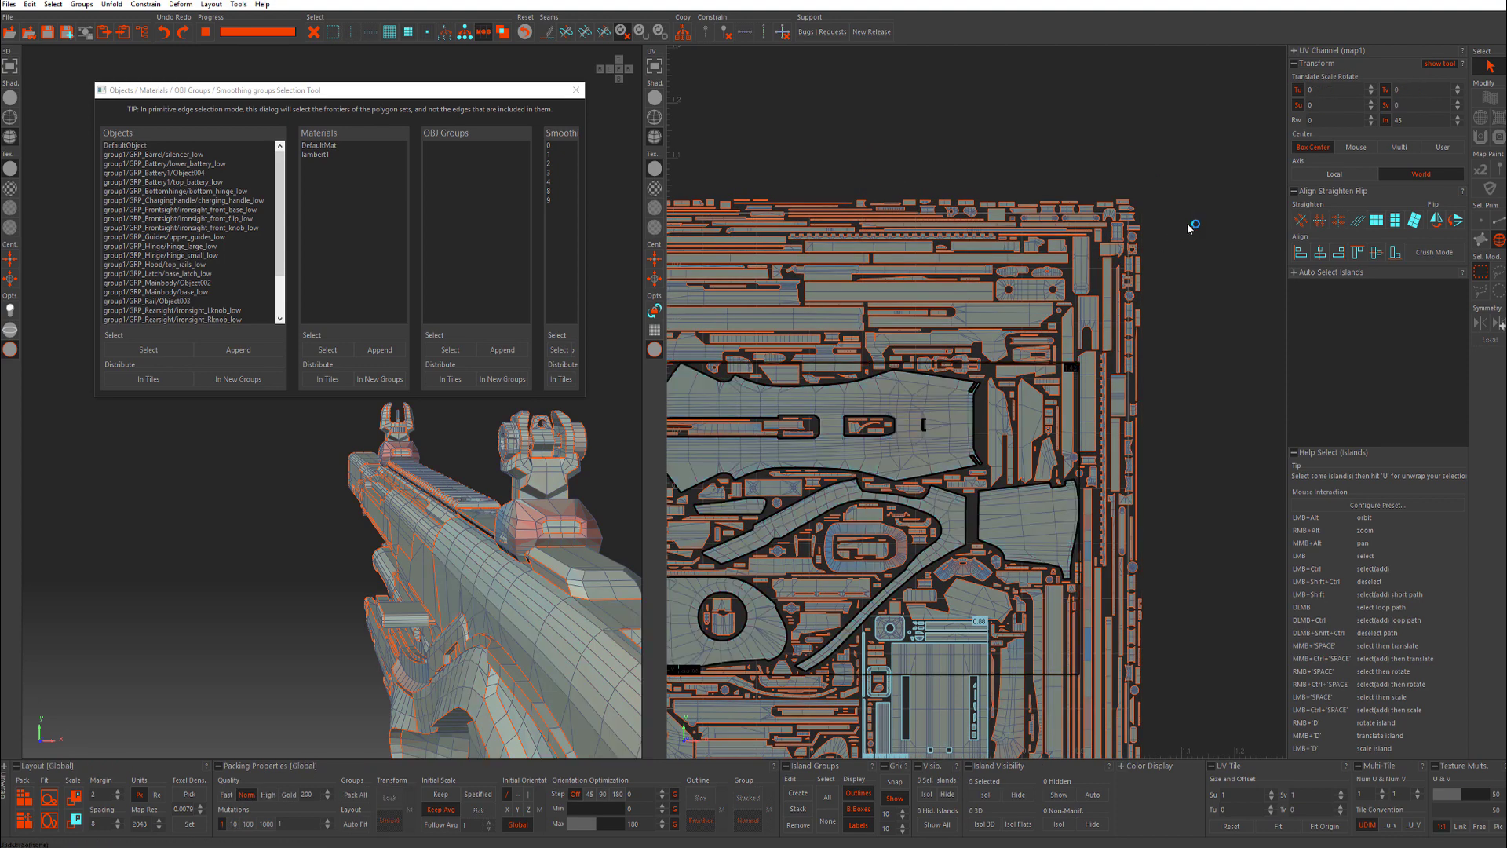
{"action": "key", "text": "ctrl+y"}
{"action": "left_click", "coordinate": [1160, 294]}
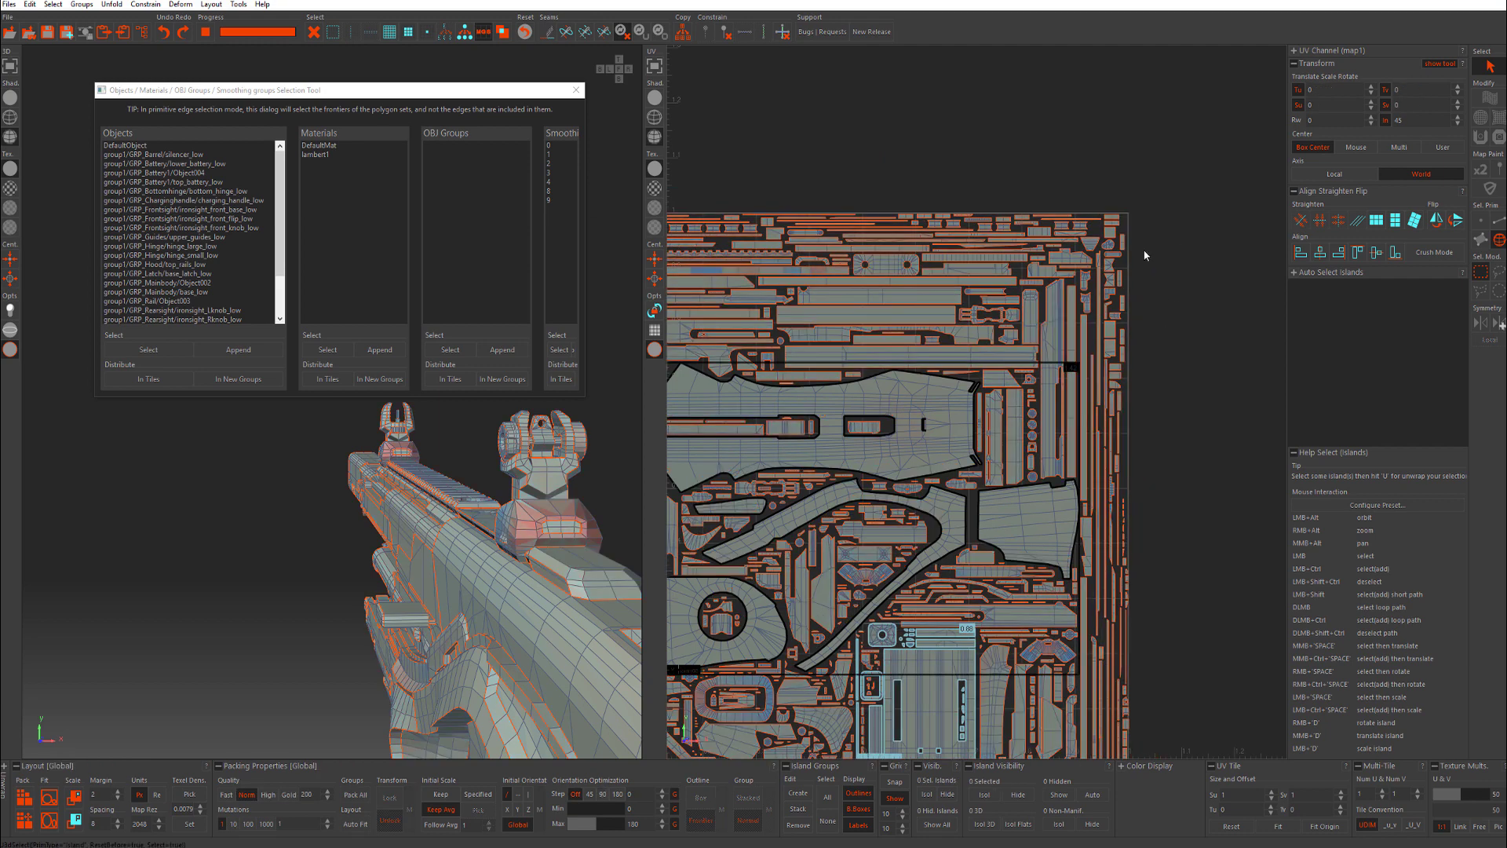
{"action": "scroll", "coordinate": [1122, 259], "scroll_direction": "down", "scroll_amount": 3}
{"action": "scroll", "coordinate": [1080, 224], "scroll_direction": "up", "scroll_amount": 2}
{"action": "middle_click_drag", "start_coordinate": [1096, 292], "coordinate": [1083, 310], "text": "alt"}
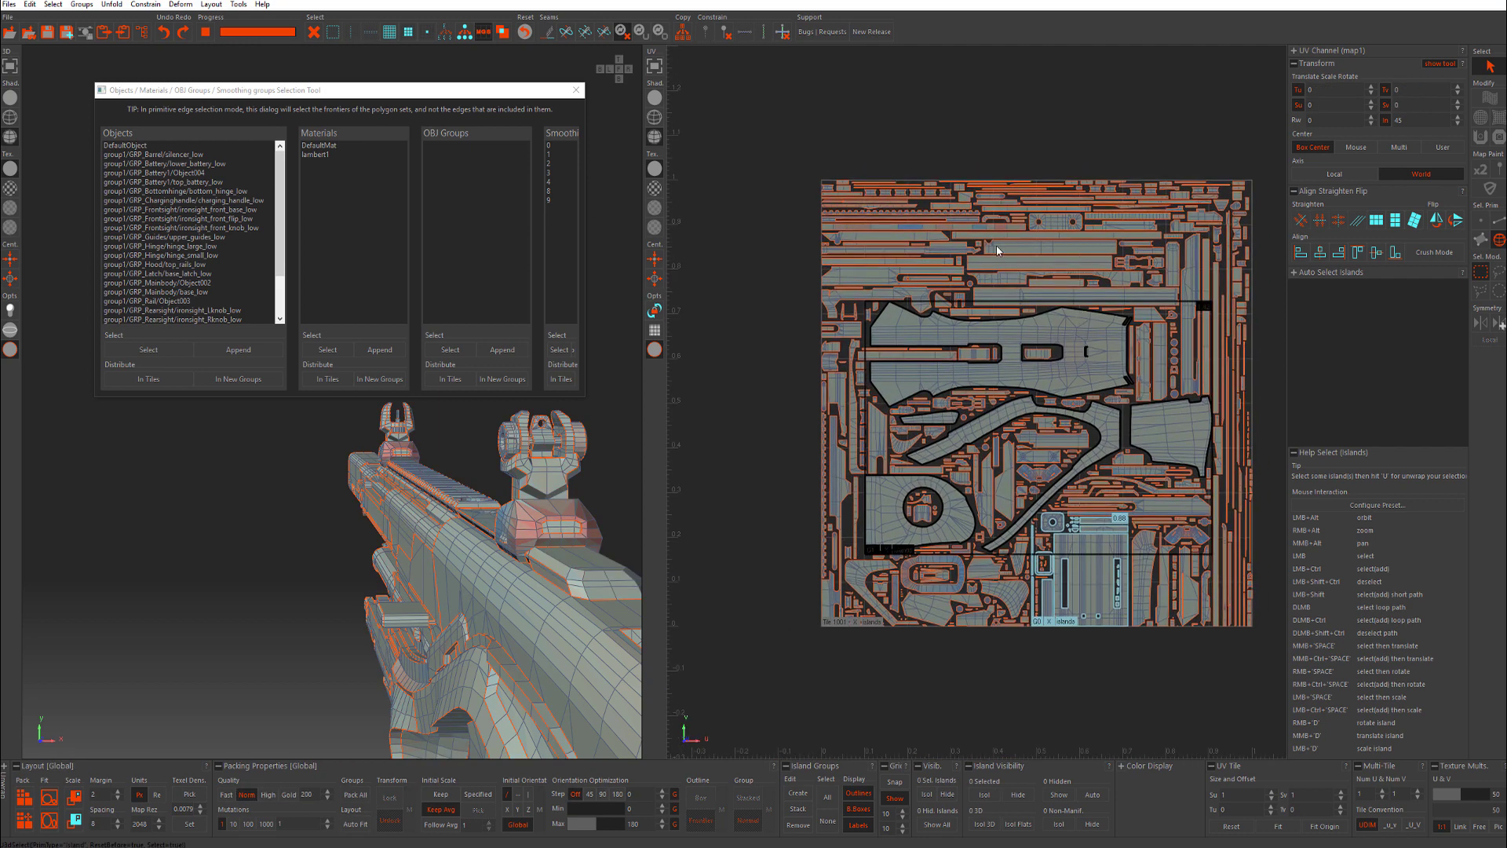
Select the rear stock group, unlock its transform, and deselect its islands.
{"action": "left_click", "coordinate": [889, 550]}
{"action": "scroll", "coordinate": [895, 546], "scroll_direction": "up", "scroll_amount": 2}
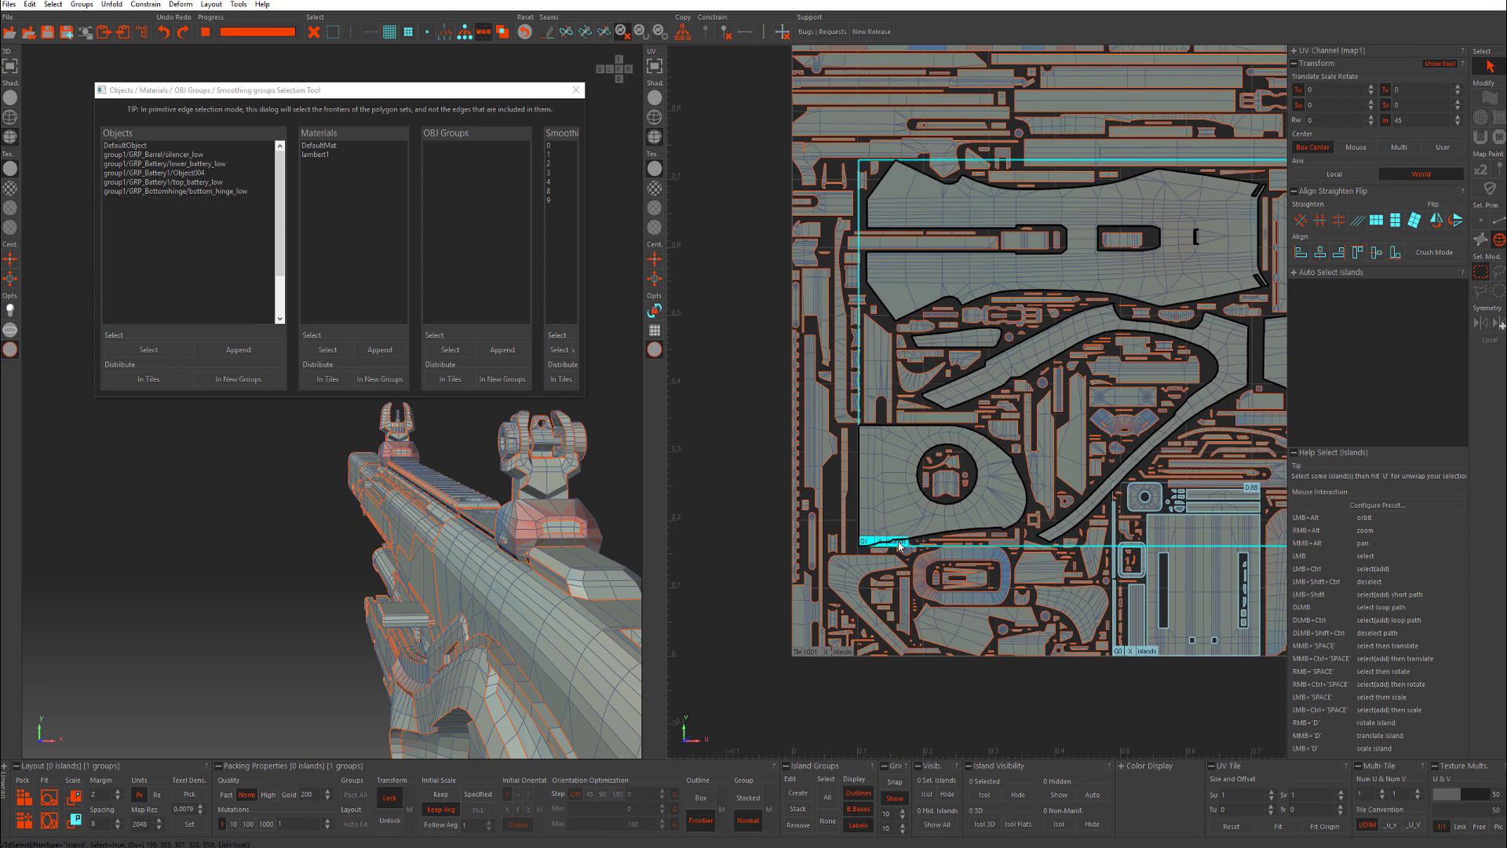
{"action": "left_click", "coordinate": [898, 542]}
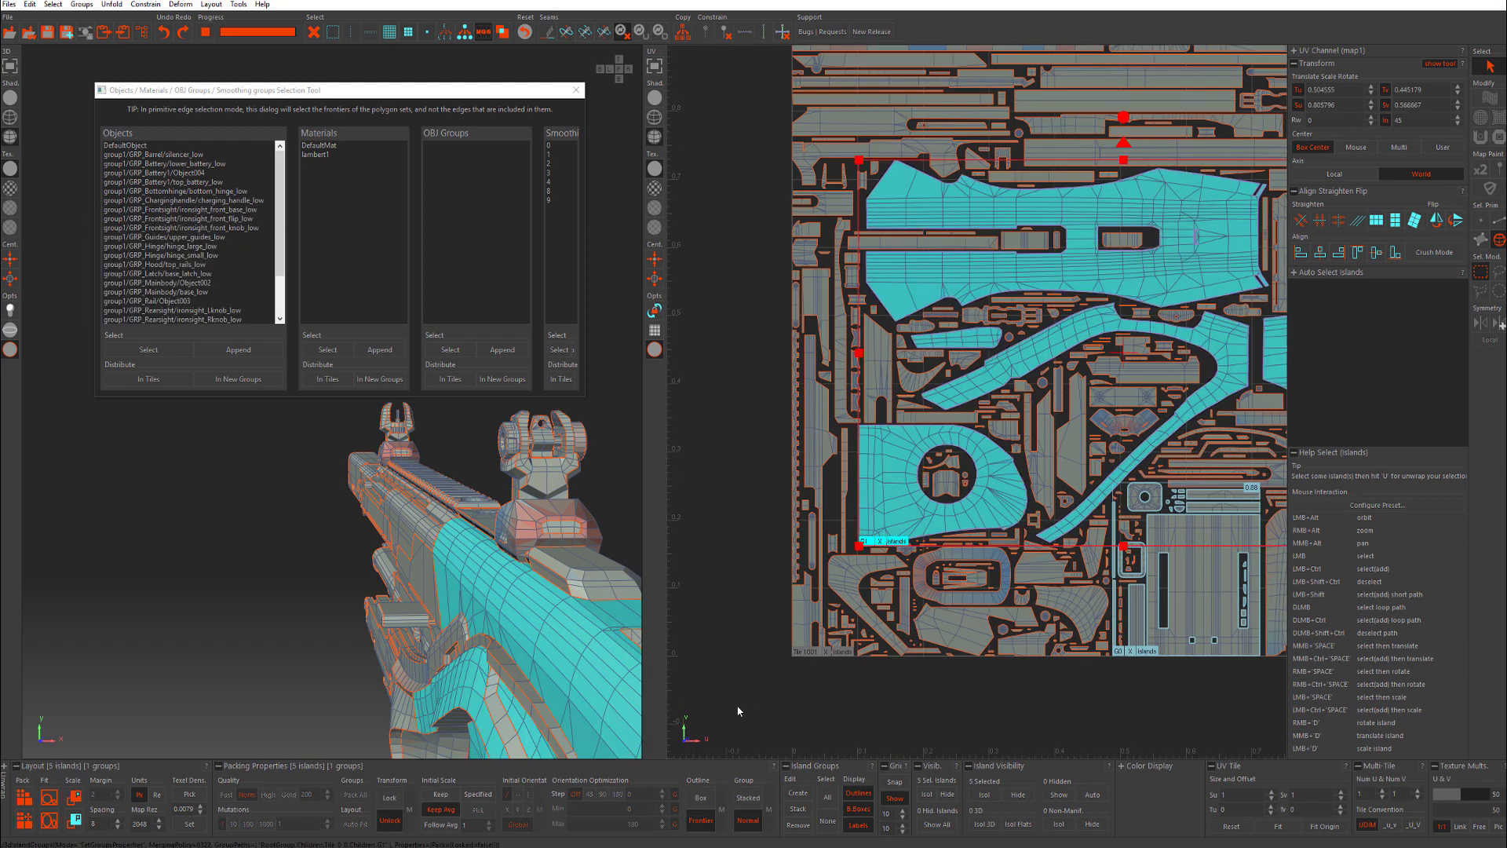
{"action": "left_click", "coordinate": [738, 710]}
{"action": "scroll", "coordinate": [787, 581], "scroll_direction": "down", "scroll_amount": 3}
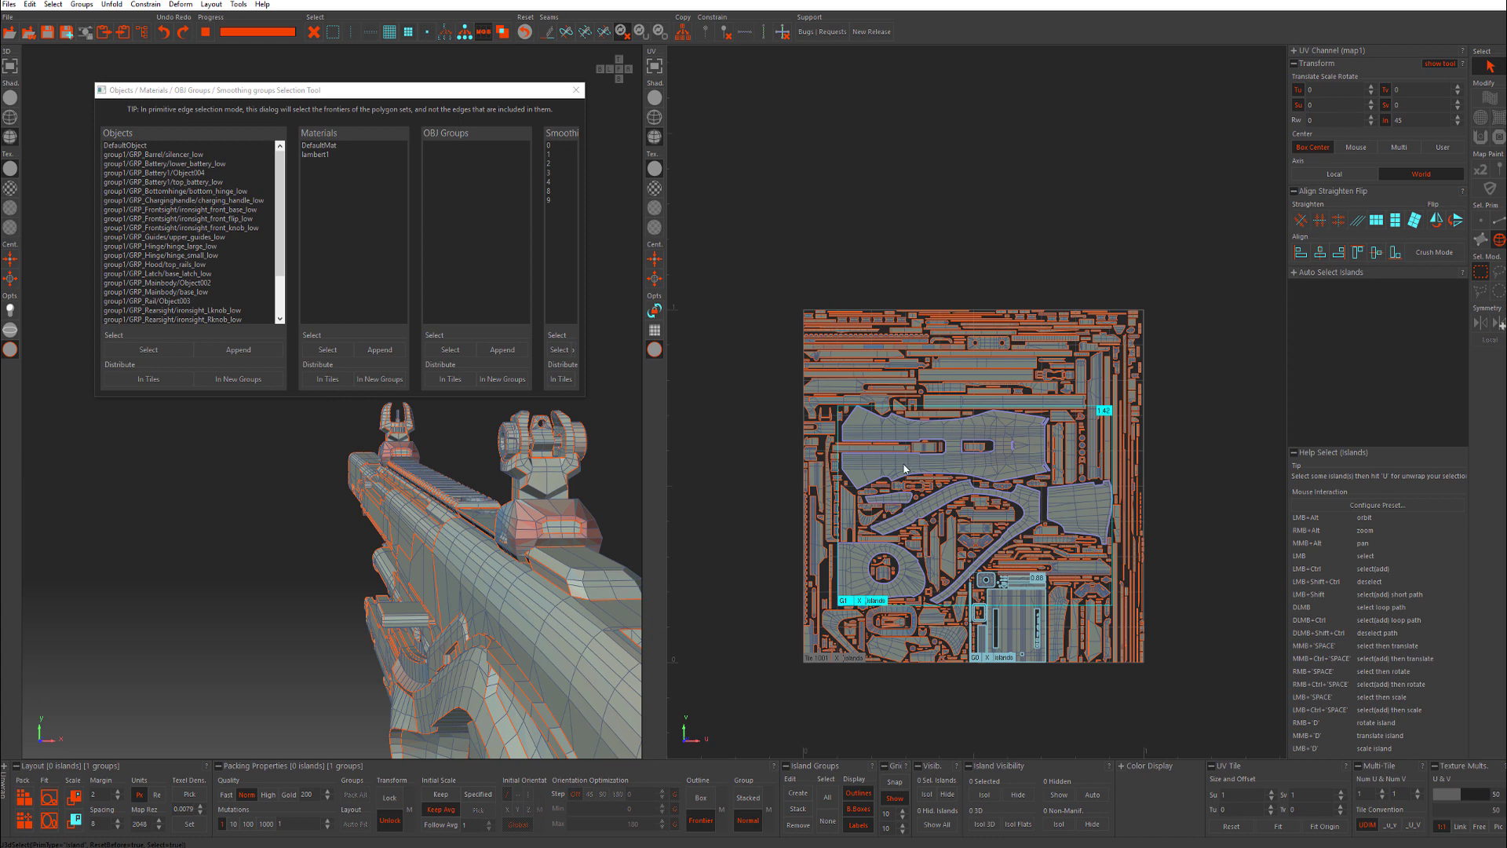